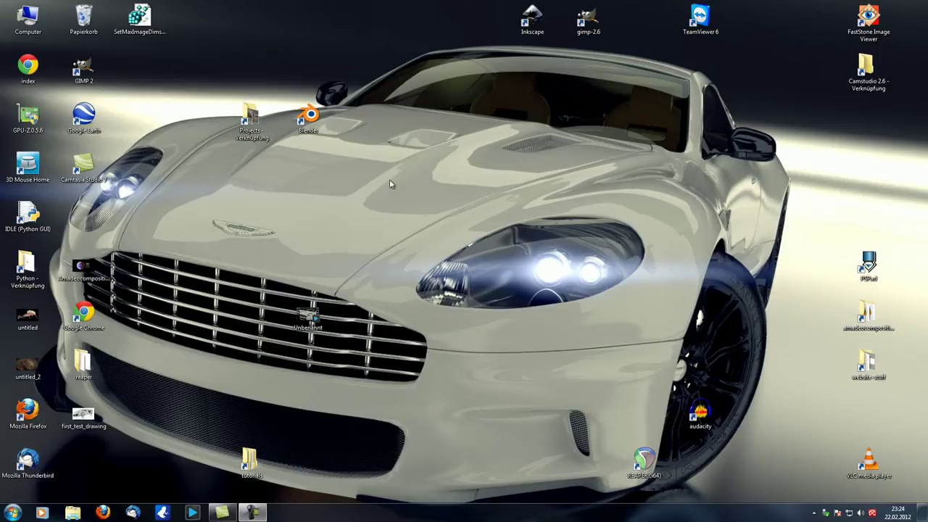
Step: Launch Blender and collapse the Ambient Occlusion, Environment Lighting and Indirect Lighting sections in the World settings
double_click(309, 123)
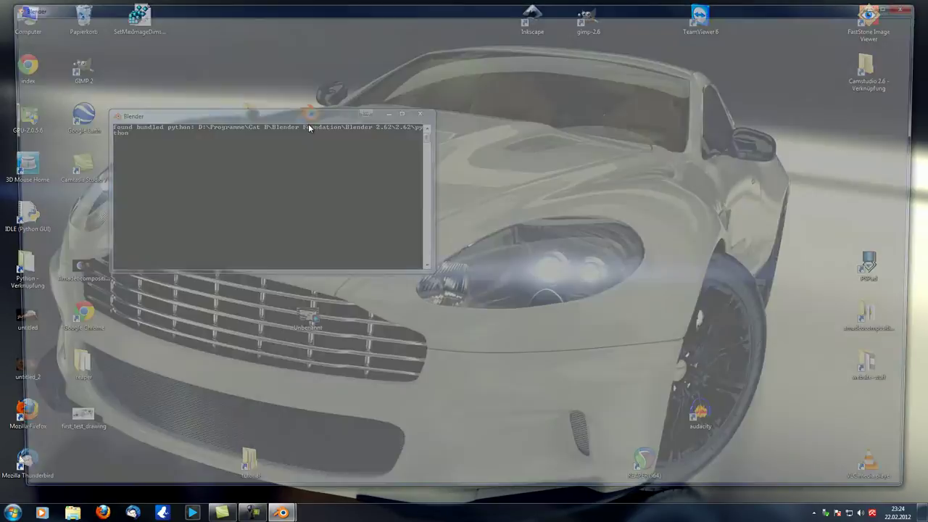
middle_click_drag(506, 224, 696, 184)
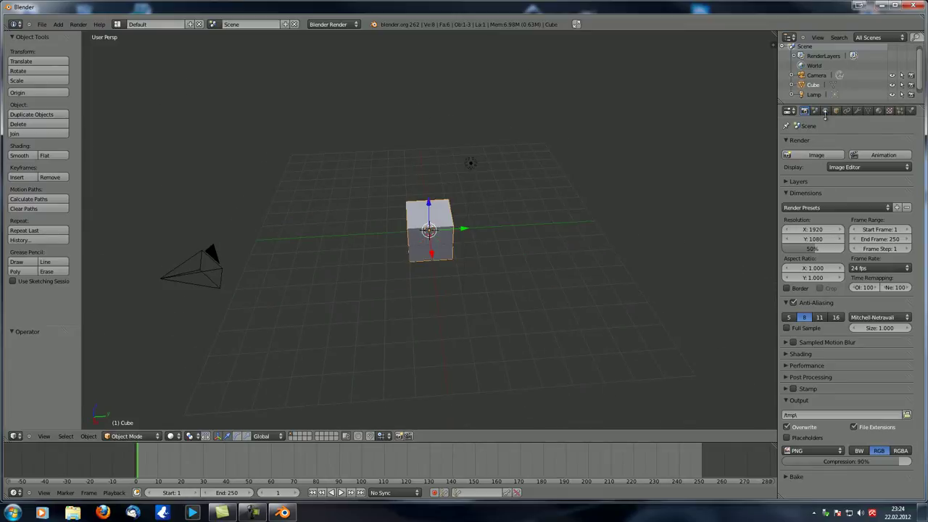
left_click(825, 110)
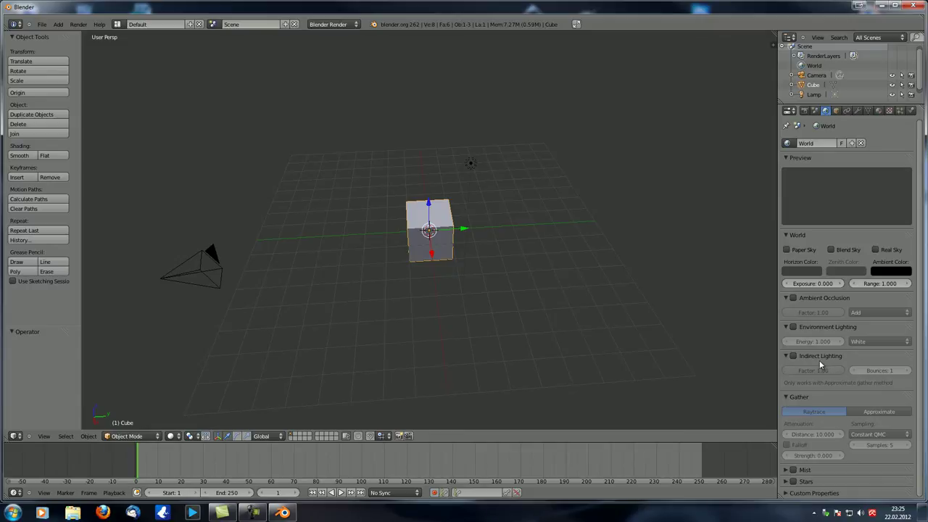
left_click(787, 298)
left_click(785, 309)
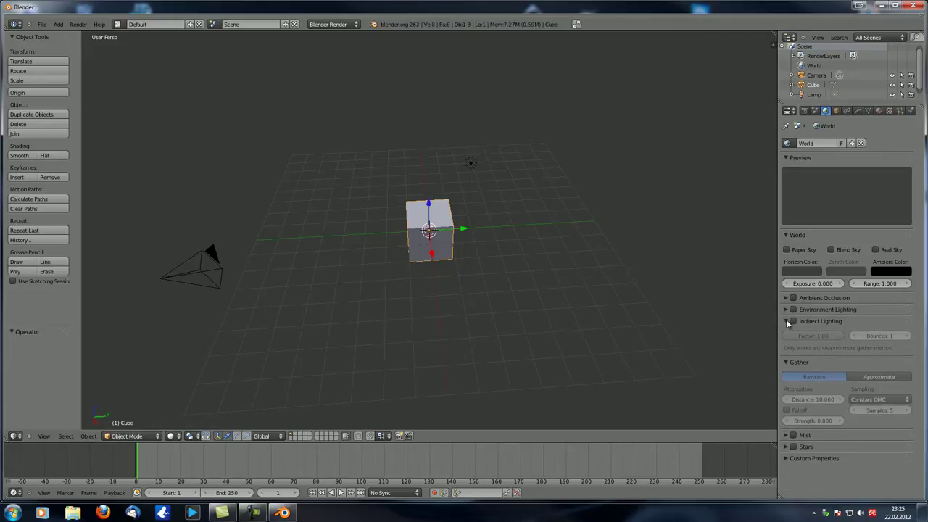
left_click(786, 322)
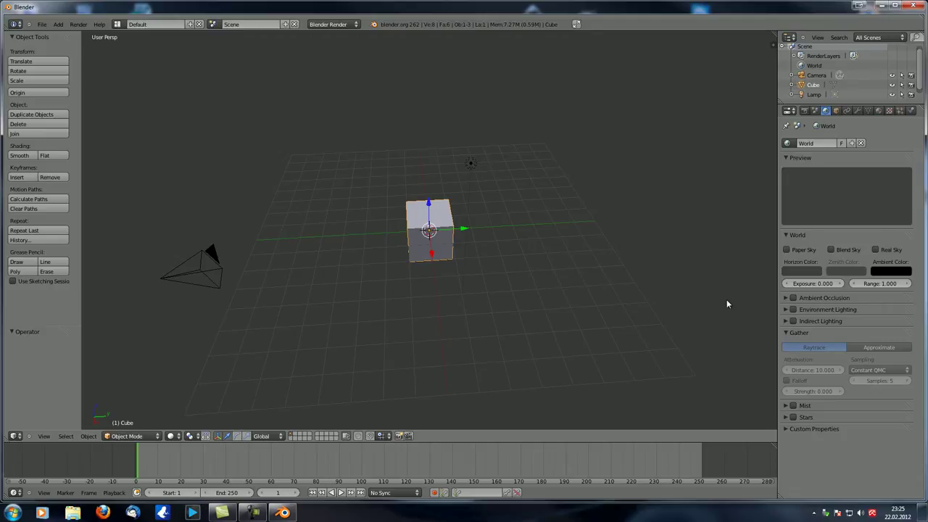
Step: Replace the default cube with a plane and scale it up by about 11.5
middle_click_drag(598, 288, 531, 279)
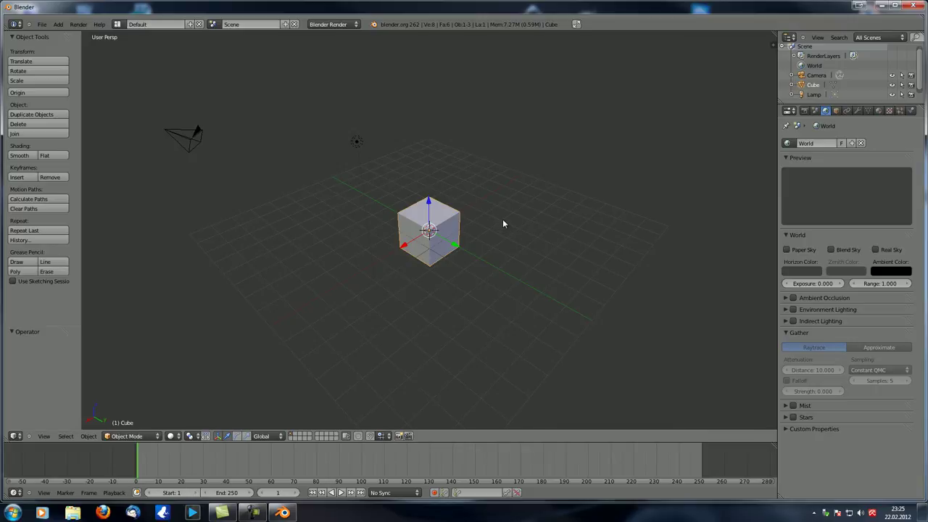
mouse_move(497, 220)
middle_mouse_down()
mouse_move(457, 219)
mouse_move(490, 220)
middle_mouse_up()
key("x")
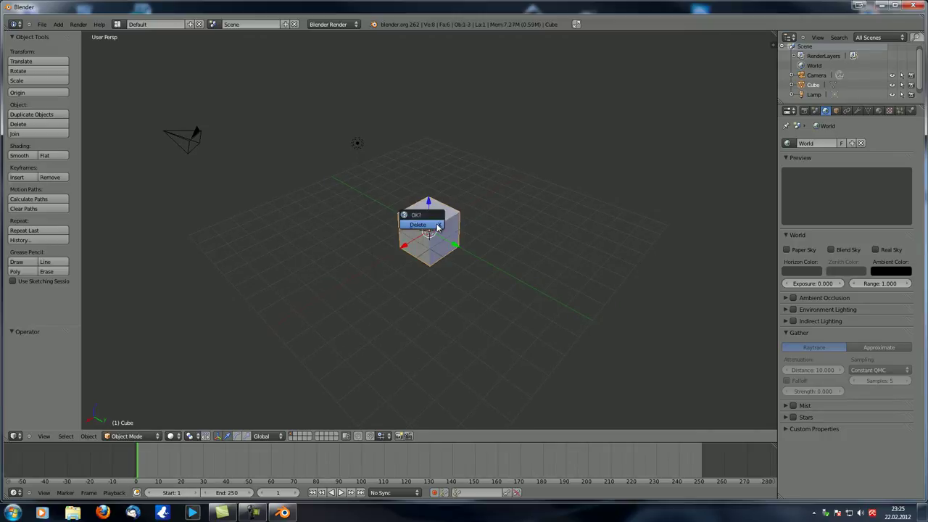
left_click(437, 227)
key("shift+a")
left_click(466, 226)
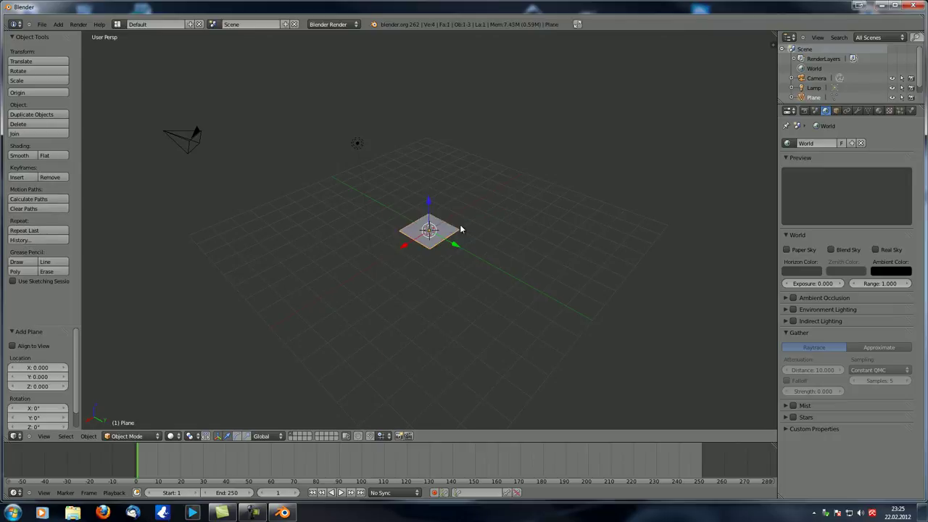
key("s")
left_click(577, 138)
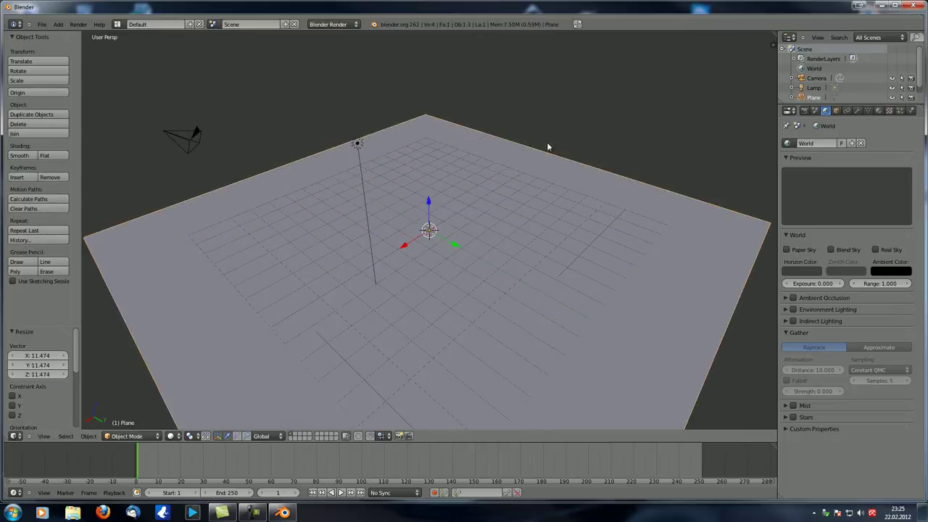
Step: Move the lamp freely over the plane, shift it about -1.99 along X, and about -3.38 along Y
right_click(356, 146)
key("g")
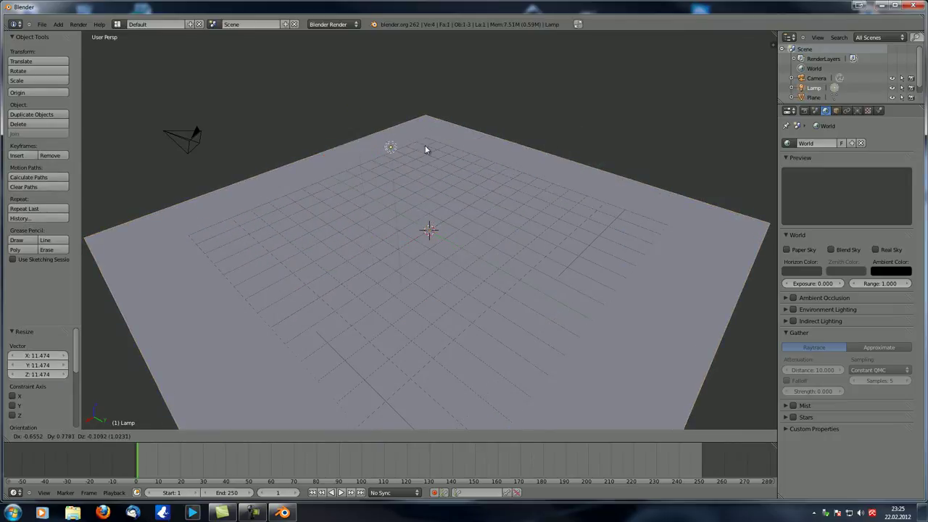
left_click(451, 212)
key("g")
key("x")
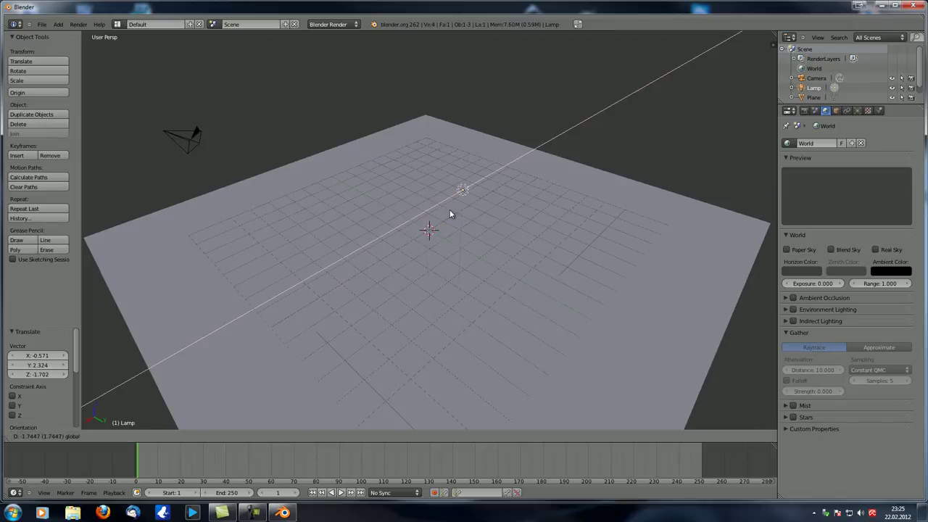
left_click(457, 210)
key("g")
key("y")
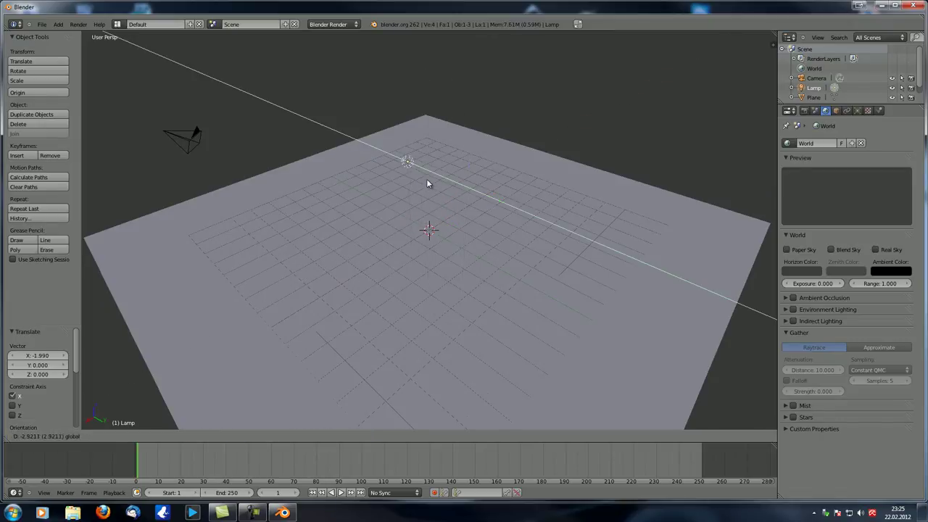
left_click(419, 177)
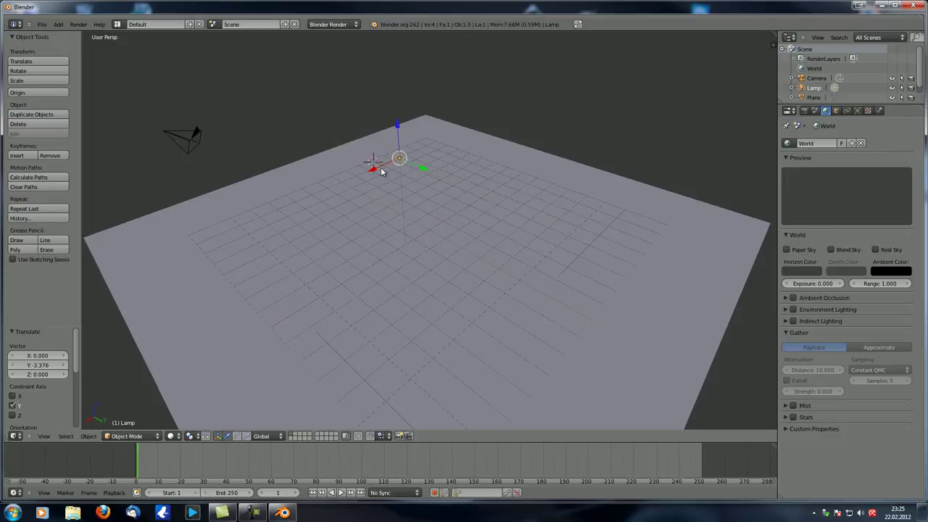
Step: Shift the lamp along X to the plane's middle and lower it about 2.97 along Z
key("g")
key("x")
left_click(410, 168)
key("g")
key("z")
left_click(426, 187)
Step: Align the camera to the top view so it looks straight down on the plane and lamp
middle_click_drag(425, 187, 405, 285)
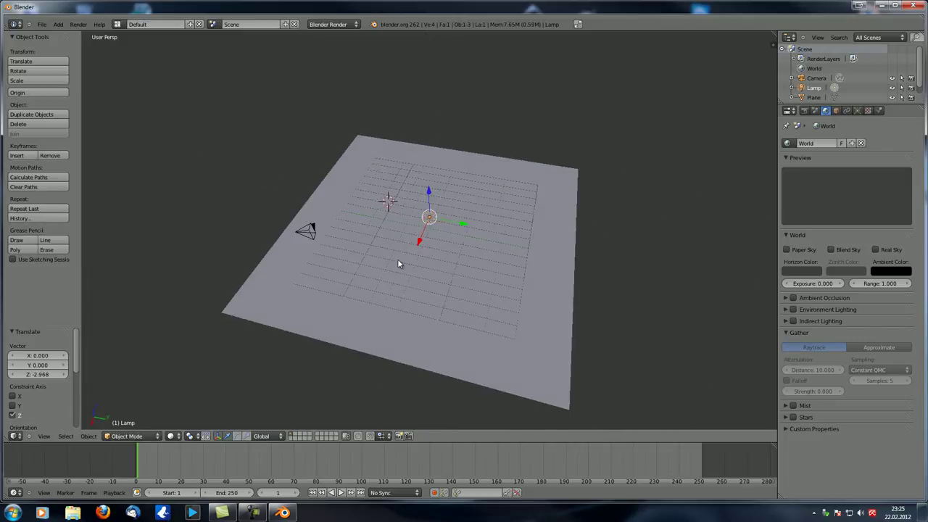
key("KP_7")
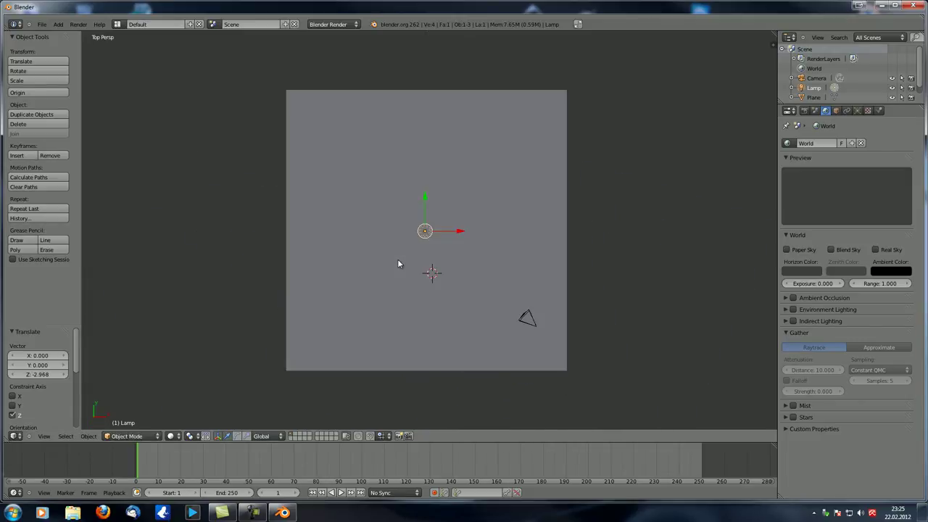
key("ctrl+alt+KP_0")
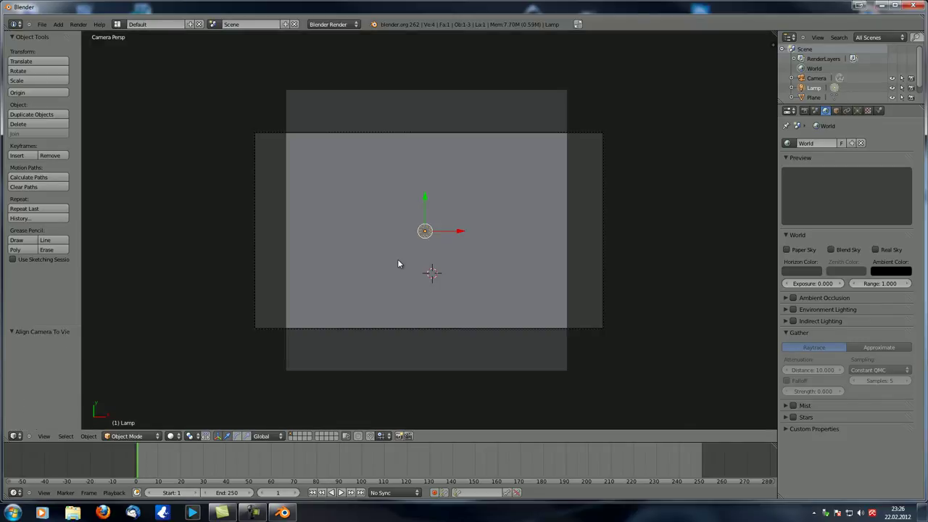
key("Home")
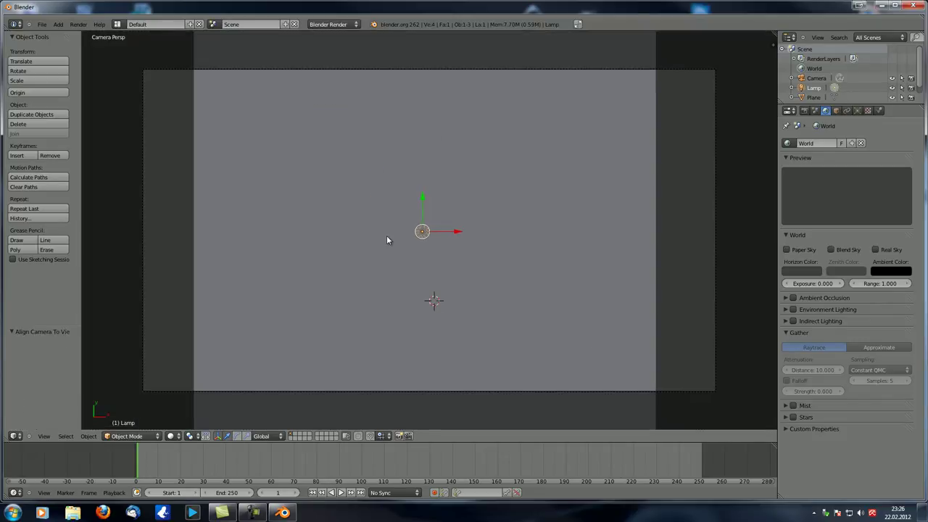
Step: Scale the plane by about 1.32 so it fills the whole camera frame
right_click(341, 253)
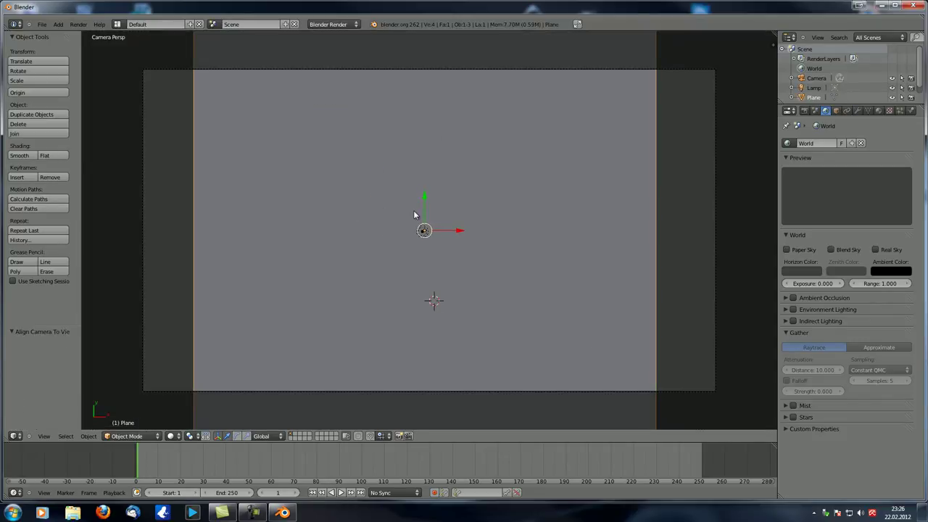
key("s")
left_click(392, 206)
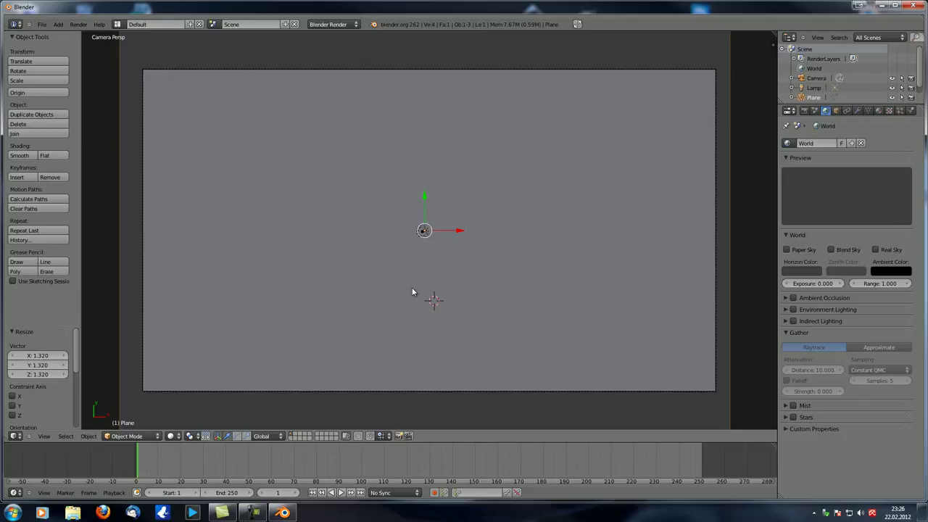
Step: Render the lit plane from the camera, return to the 3D view and select the lamp
key("F12")
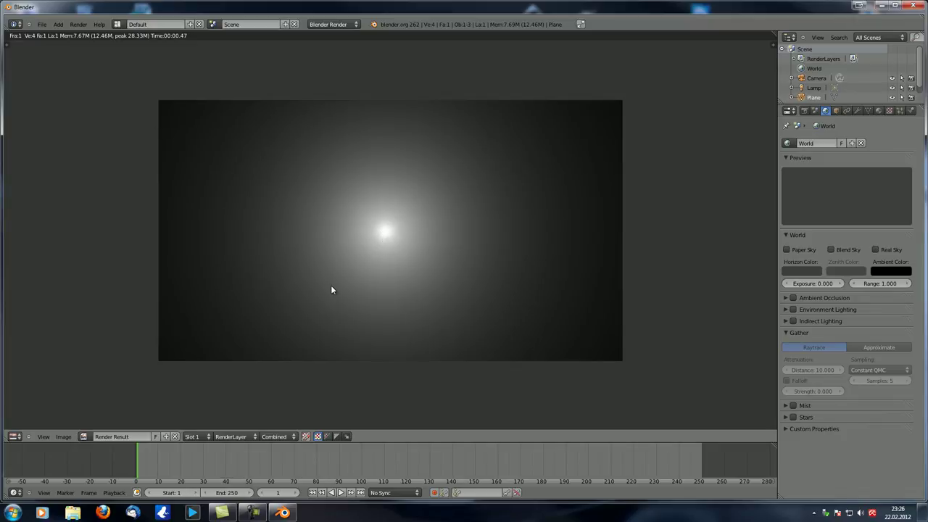
middle_click_drag(384, 221, 545, 410)
key("Escape")
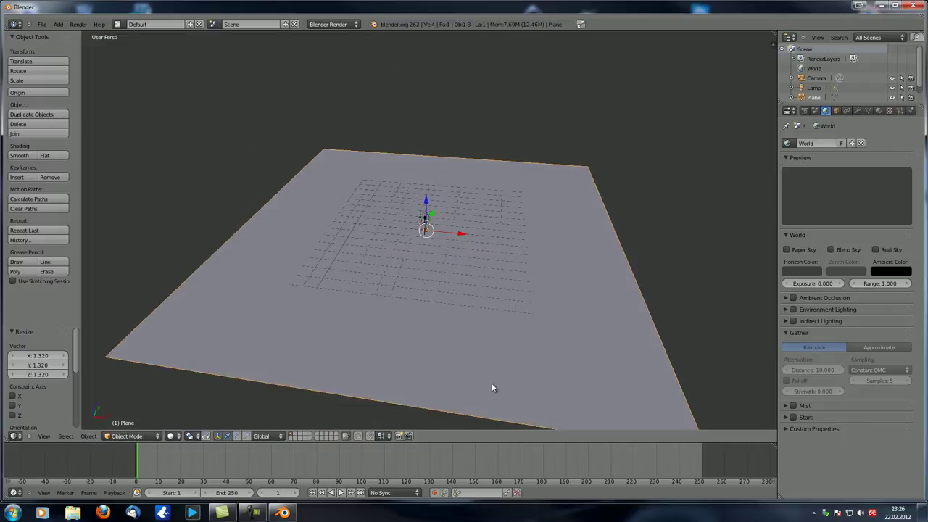
middle_click_drag(416, 346, 306, 304)
right_click(428, 213)
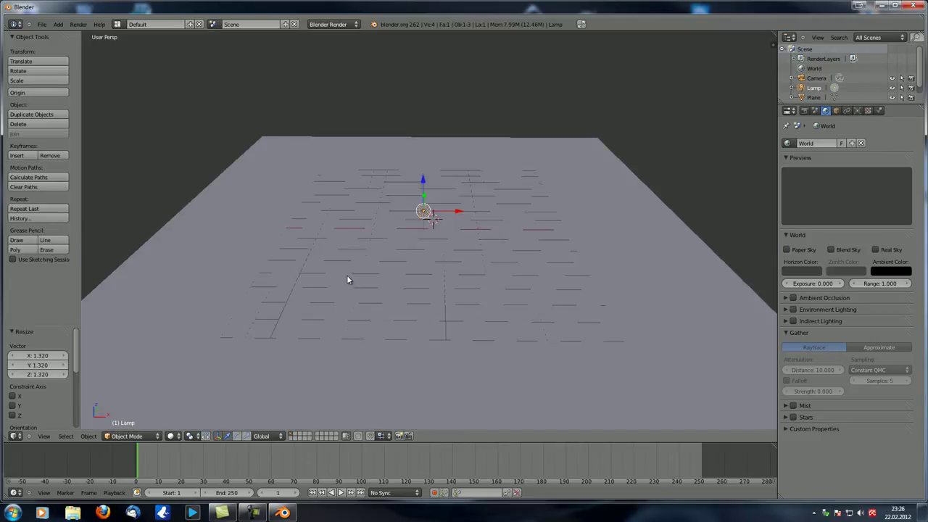
middle_click_drag(394, 240, 425, 251)
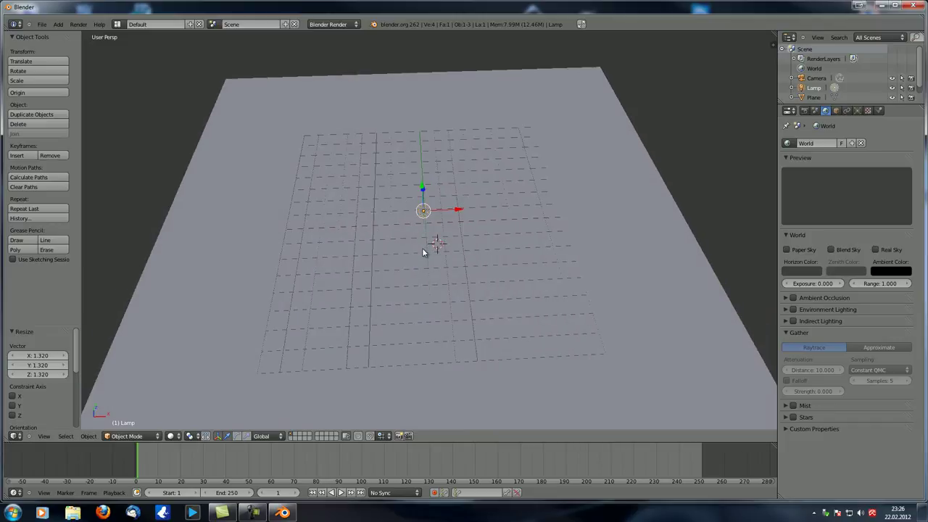
Step: Bring the render result back up and examine the light falloff around the lamp
key("F12")
scroll(401, 219, "up", 3)
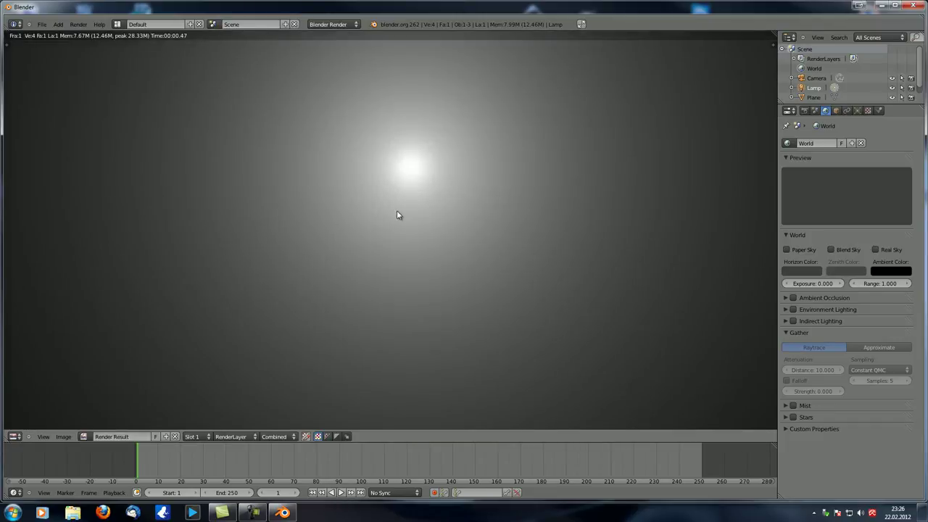
middle_click_drag(378, 208, 380, 249)
scroll(399, 227, "down", 3)
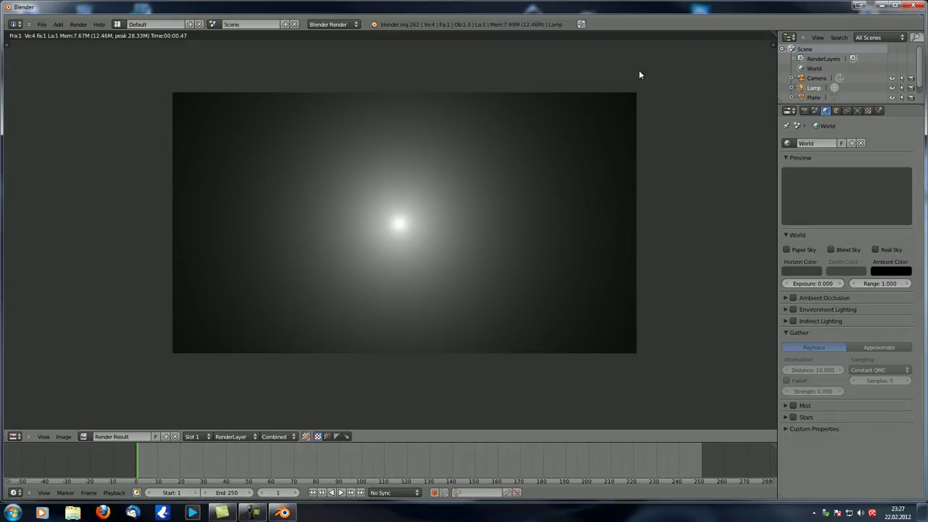
middle_click_drag(375, 201, 421, 224)
key("Escape")
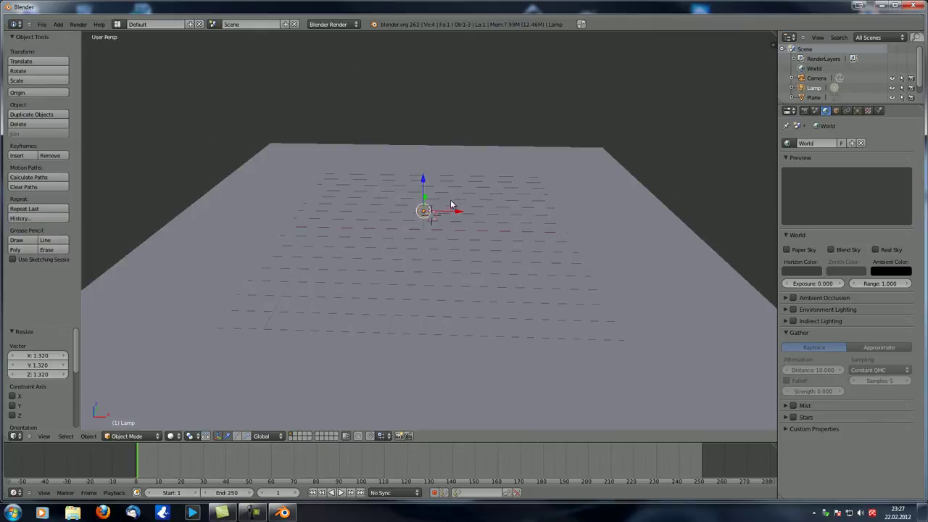
middle_click_drag(444, 216, 507, 232)
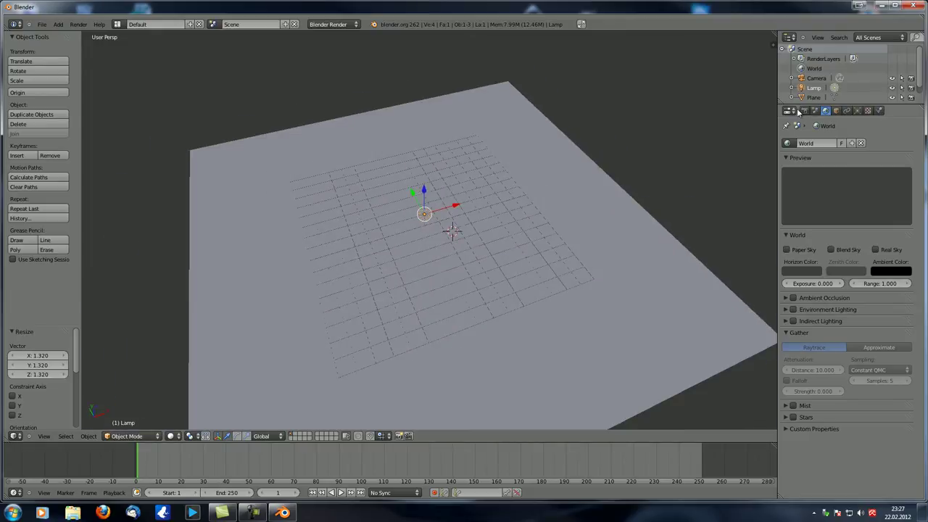
middle_click_drag(353, 219, 361, 215)
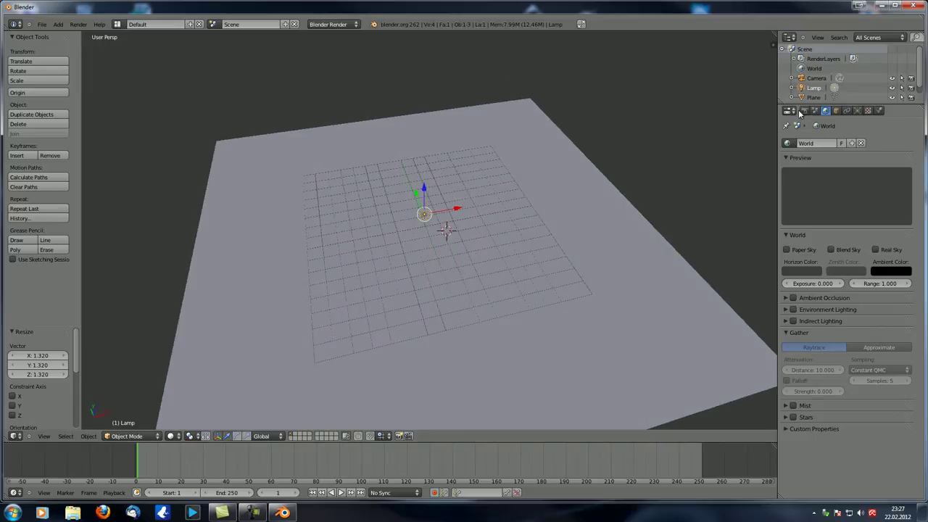
middle_click_drag(566, 254, 537, 88)
mouse_move(541, 88)
right_mouse_down()
mouse_move(674, 150)
mouse_move(609, 129)
mouse_move(725, 128)
right_mouse_up()
key("Escape")
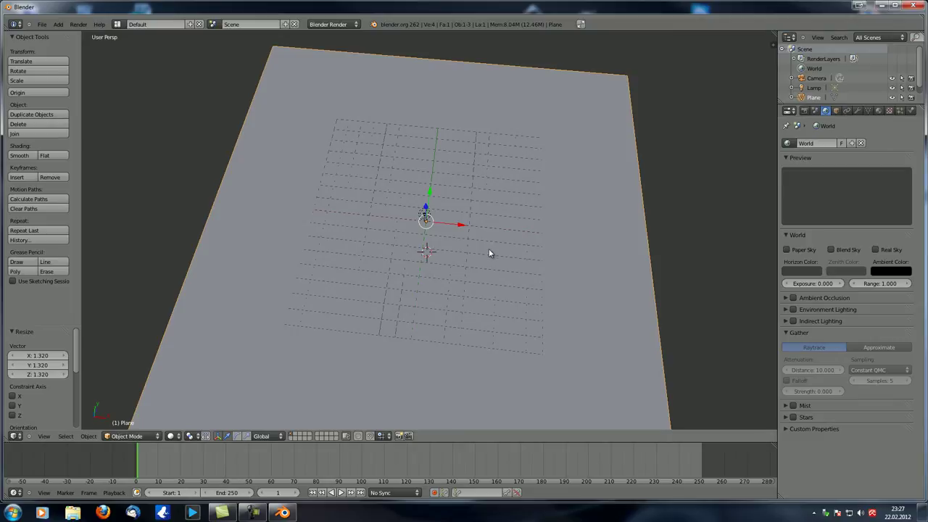
middle_click_drag(487, 248, 524, 252)
right_click(420, 214)
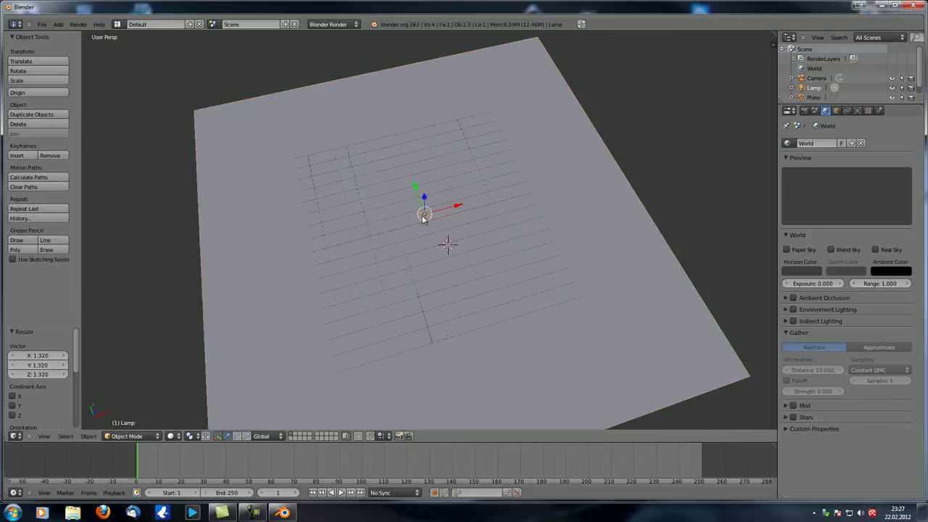
middle_click_drag(372, 265, 344, 261)
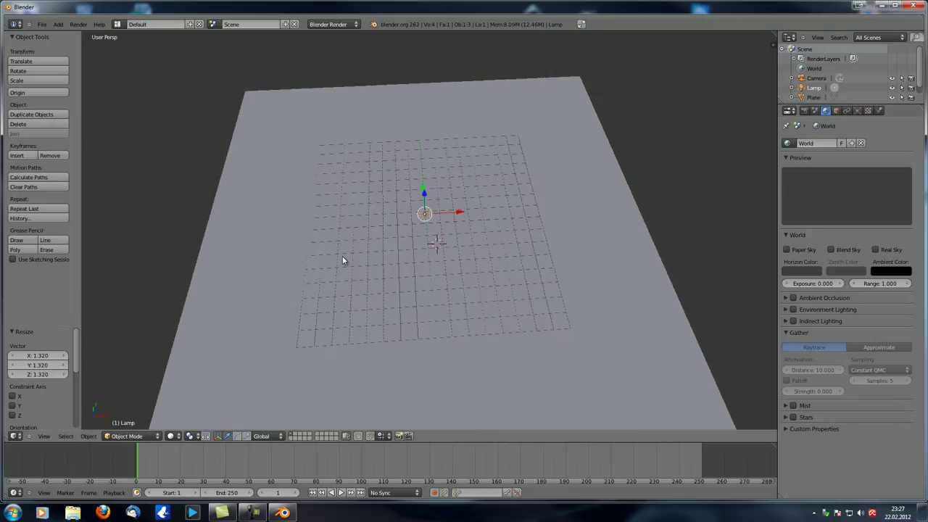
Step: Open the lamp's data settings and collapse the Lamp and Shadow sections, keeping the Preview expanded
left_click(858, 111)
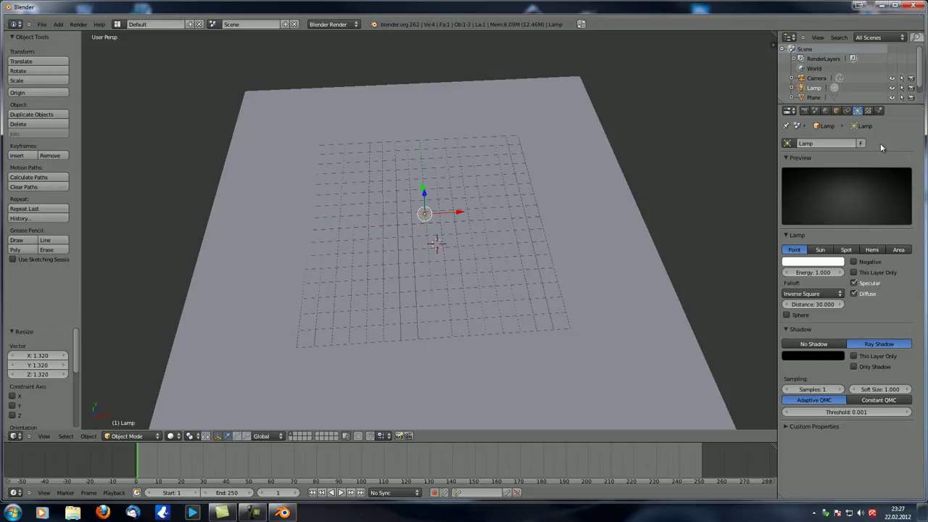
middle_click_drag(435, 241, 428, 276)
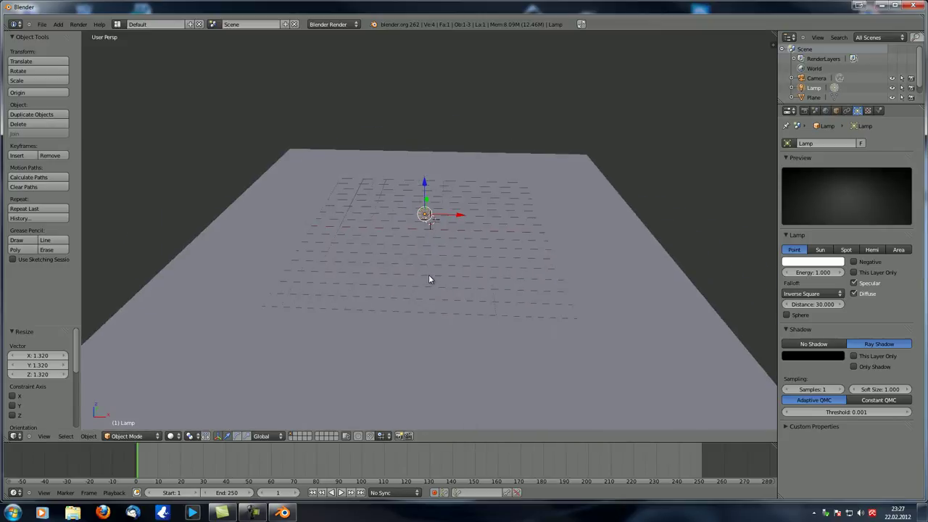
left_click(790, 330)
left_click(789, 235)
left_click(785, 157)
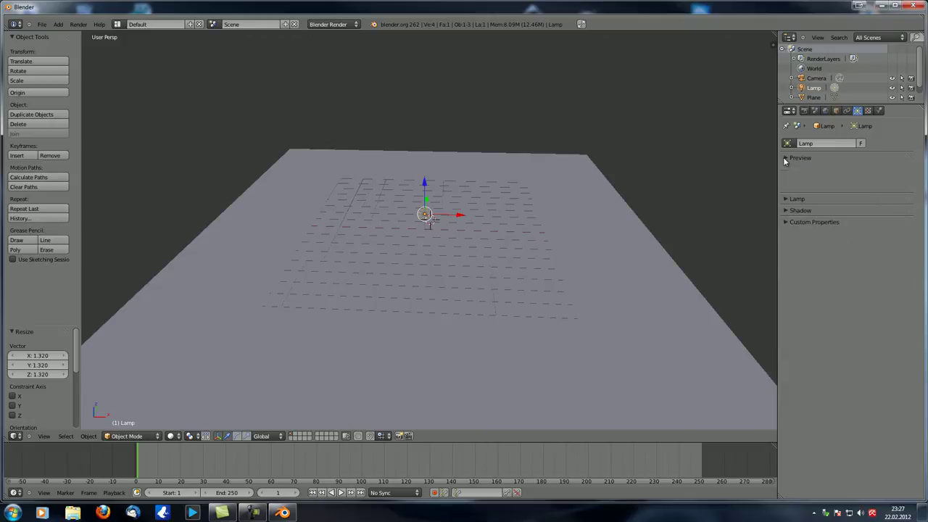
left_click(785, 158)
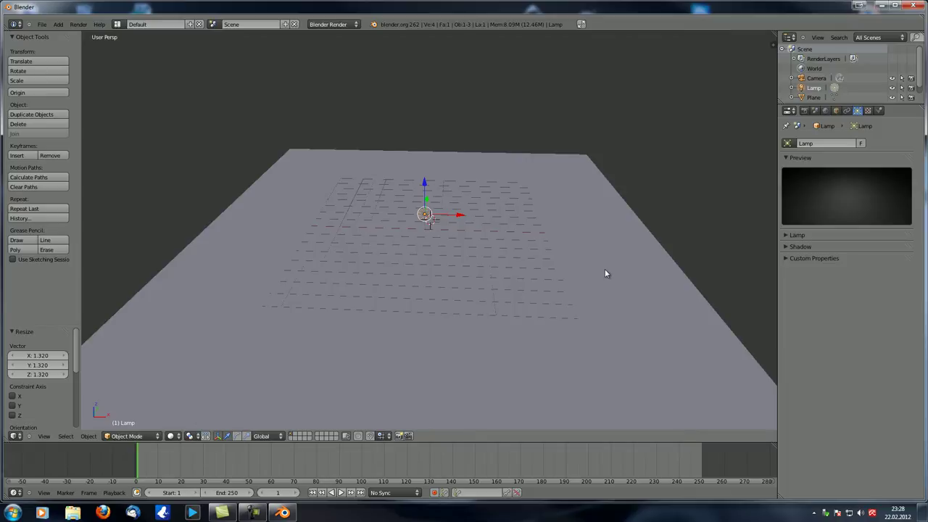
Step: Expand the Lamp section in the lamp's settings and raise the lamp about 5.9 units along the Z axis
middle_click_drag(462, 252, 430, 231)
scroll(410, 242, "up", 3)
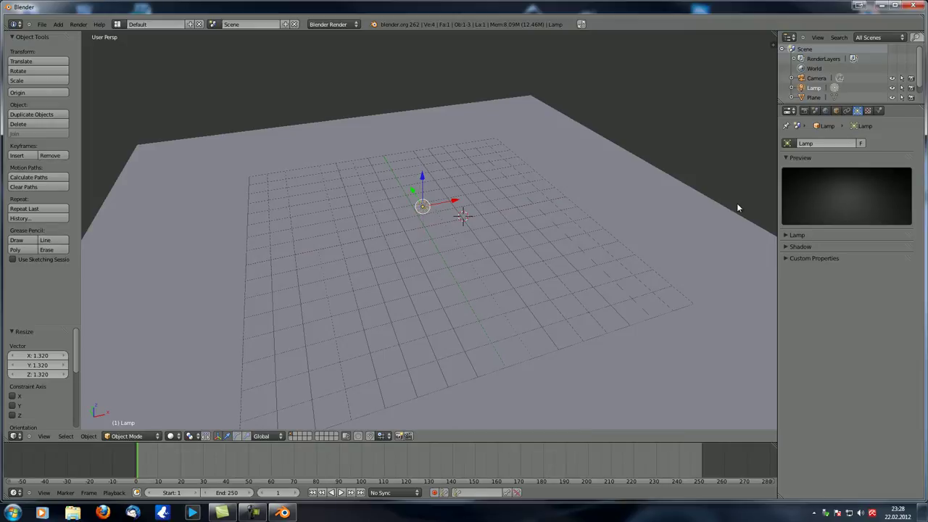
left_click(787, 237)
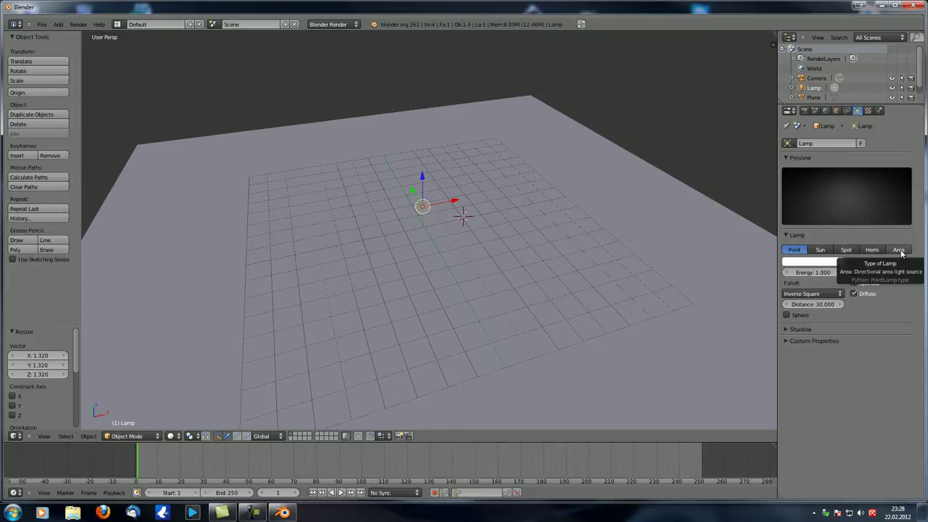
middle_click_drag(443, 246, 498, 249)
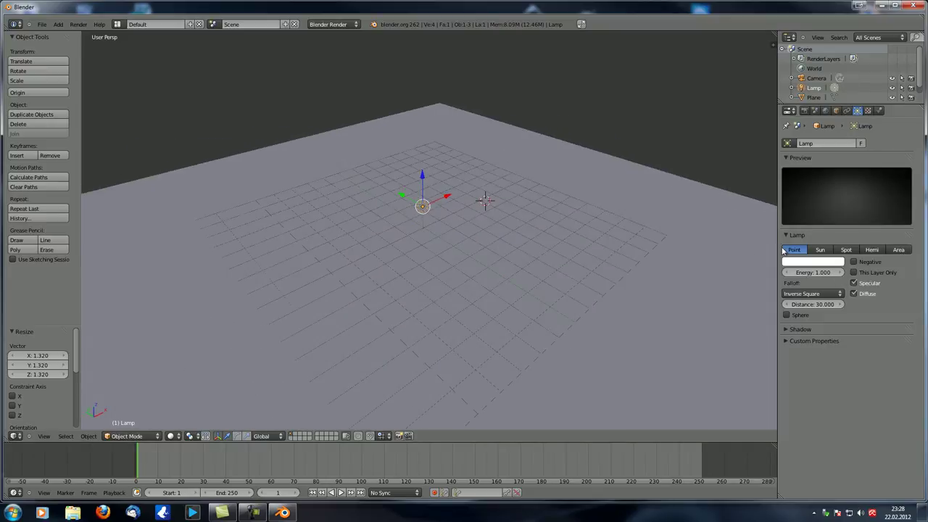
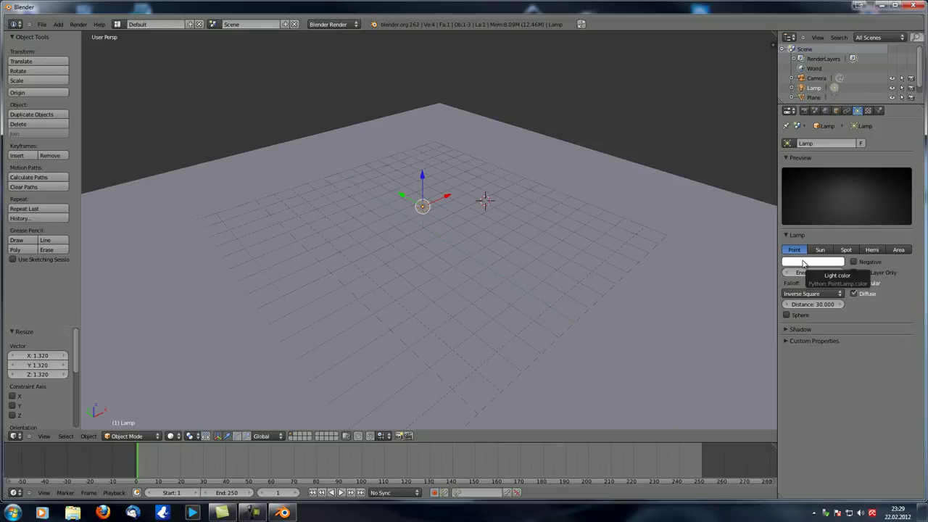
left_click_drag(423, 181, 421, 67)
middle_click_drag(465, 198, 522, 244)
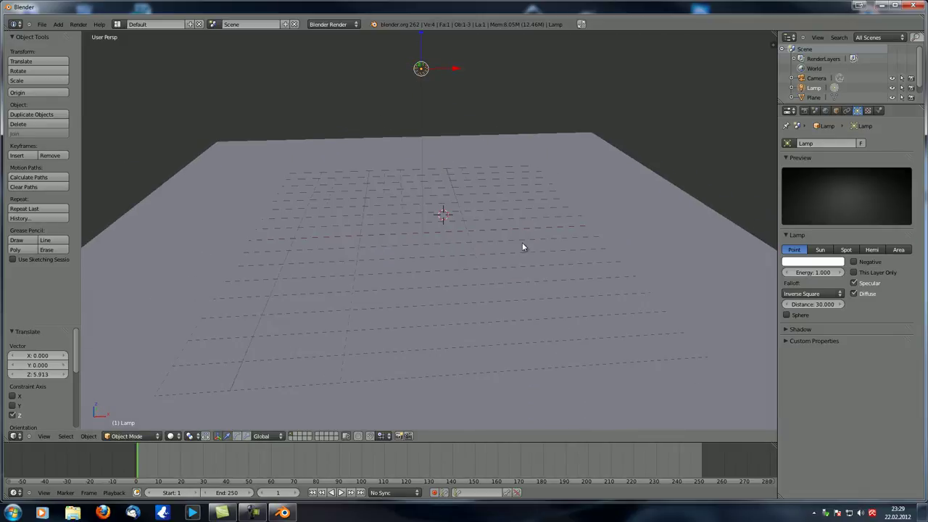
Step: Give the lamp a warm cream light color of about R 0.950, G 0.848, B 0.679
left_click(813, 263)
scroll(812, 270, "down", 1)
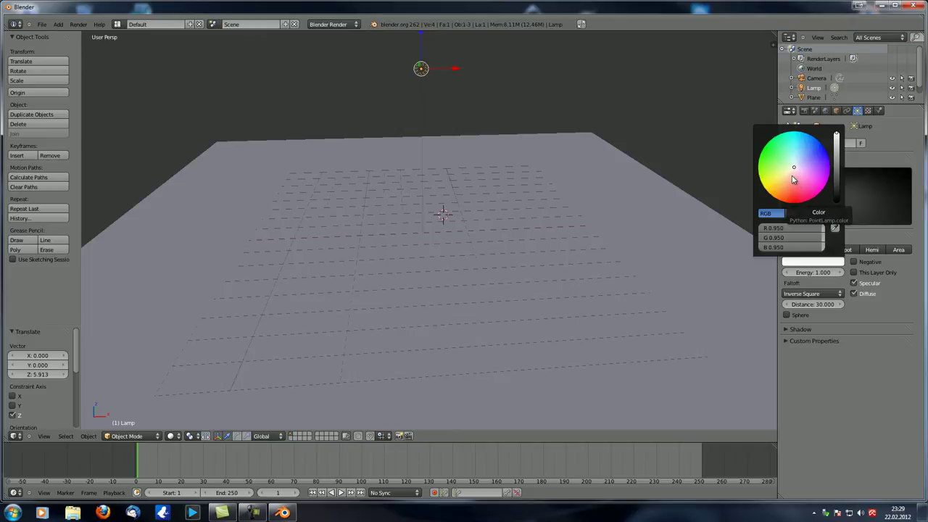
left_click(788, 176)
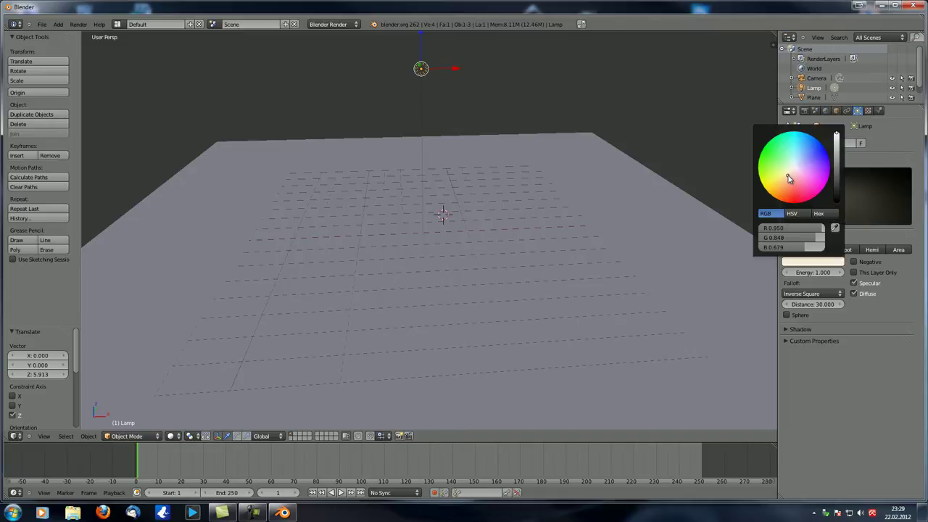
middle_click_drag(533, 251, 500, 262)
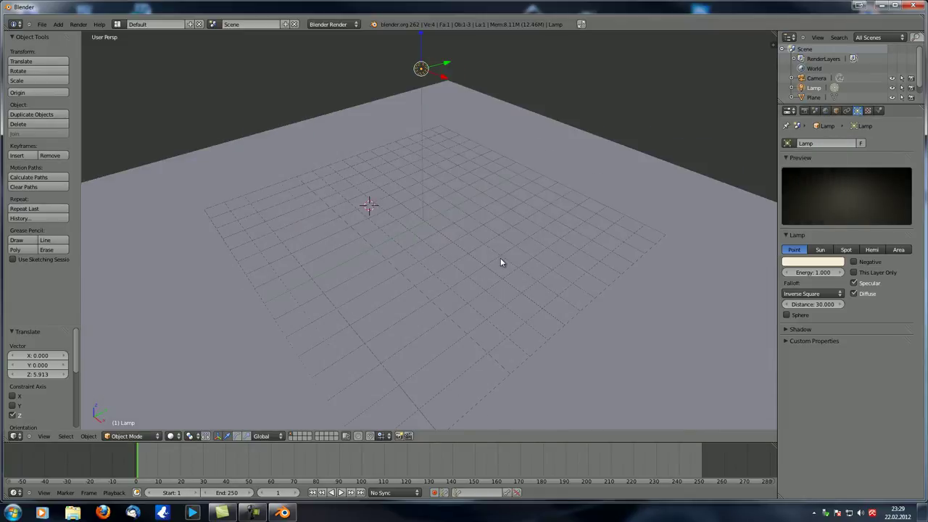
Step: Render the plane under the raised, tinted lamp, examine the light twice and return to the 3D view
key("F12")
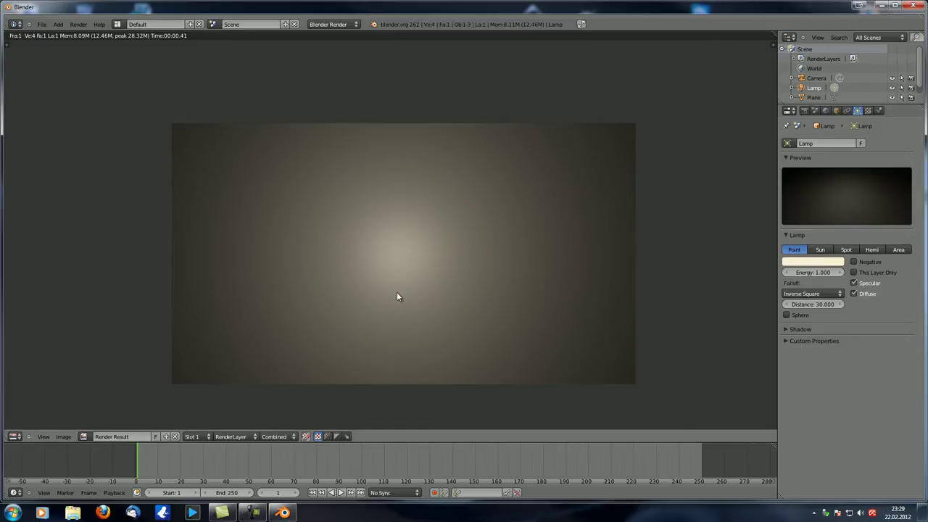
key("Escape")
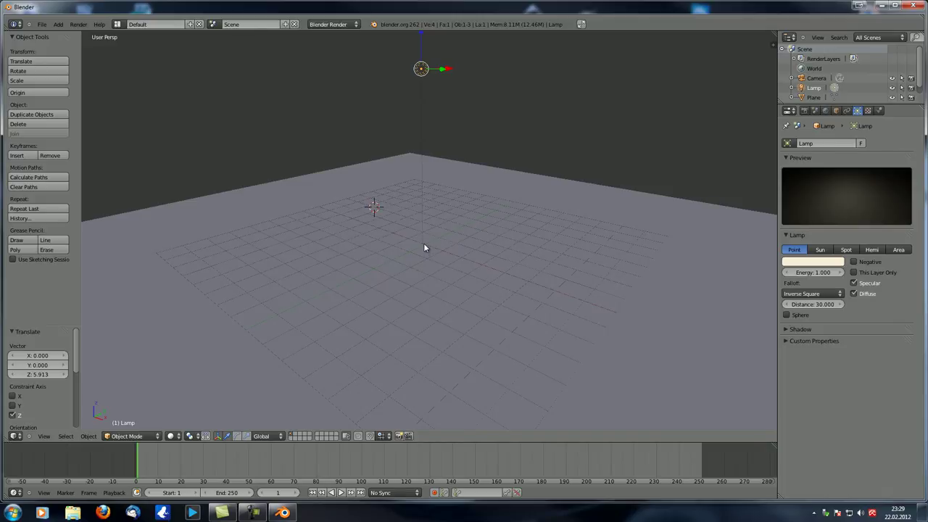
middle_click_drag(438, 166, 419, 212)
middle_click_drag(404, 284, 426, 195)
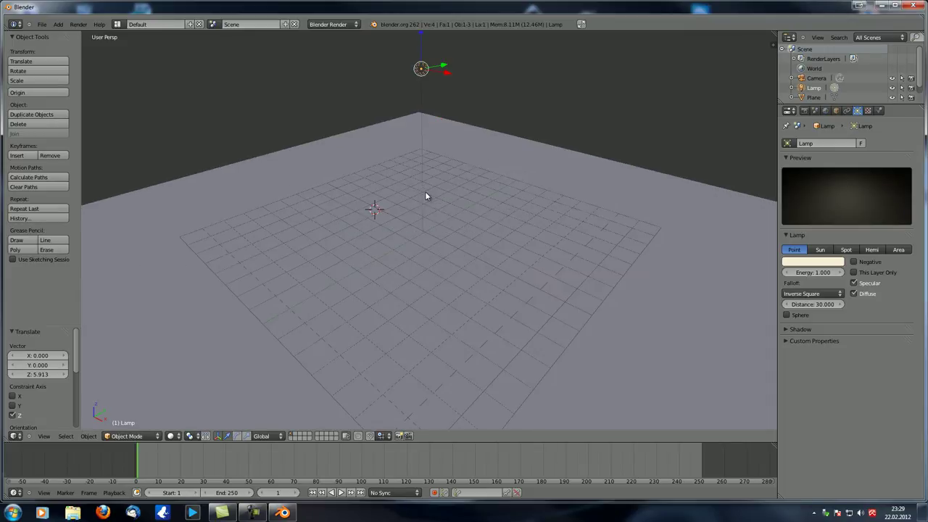
key("F12")
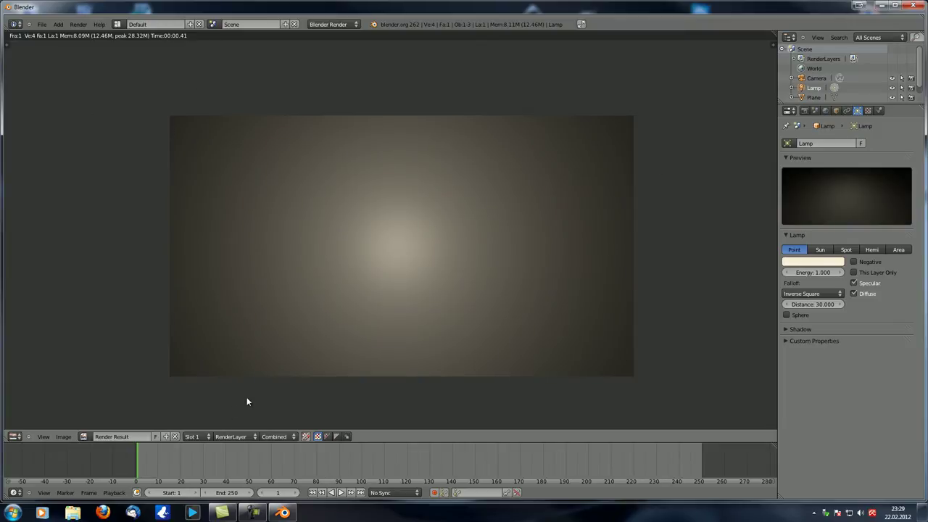
key("Escape")
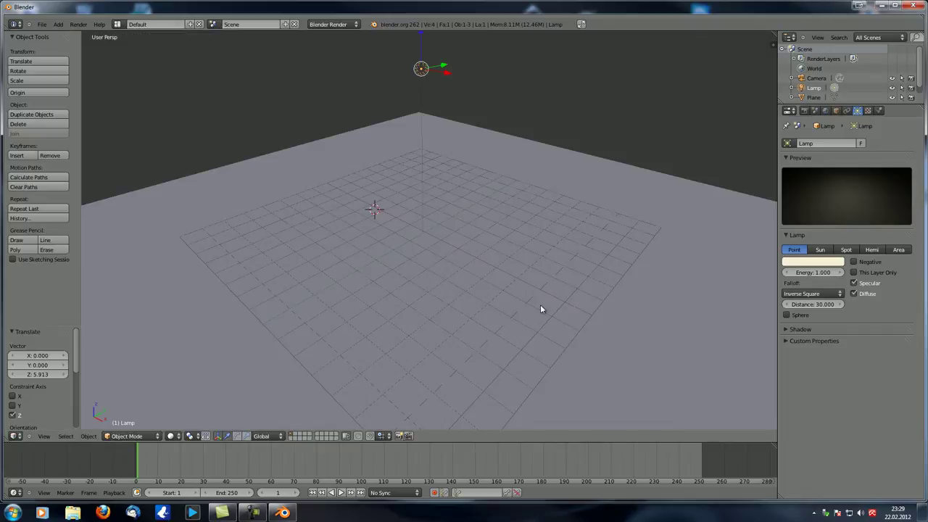
middle_click_drag(406, 319, 390, 307)
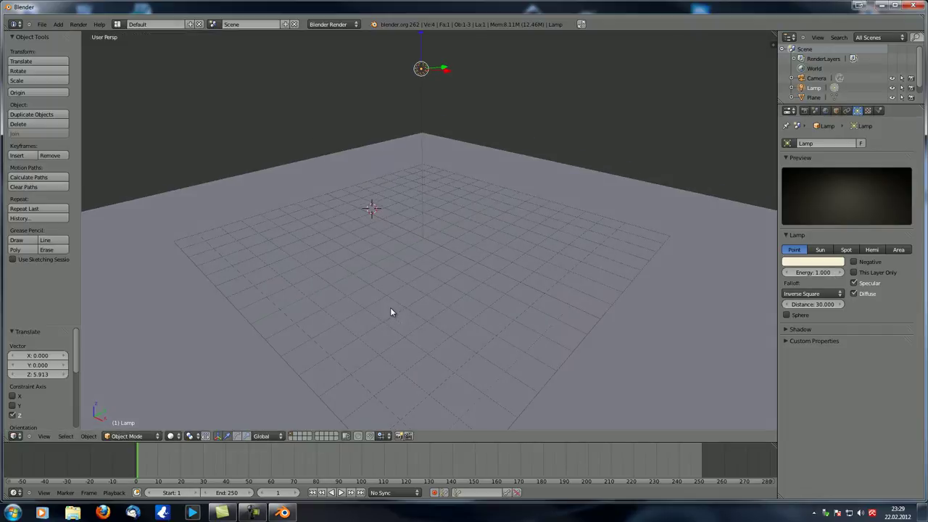
Step: Try different energy values on the point lamp, ending with an energy of 50
left_click(811, 272)
type("10")
key("Return")
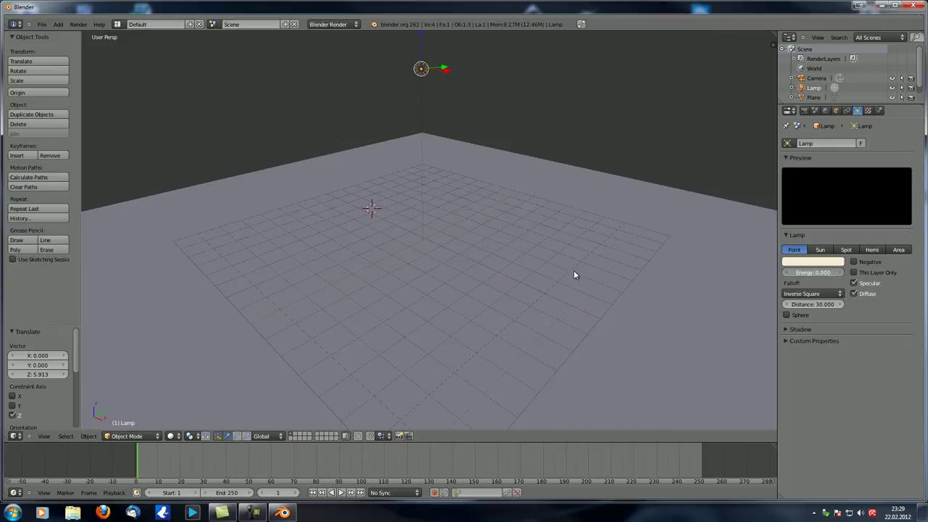
left_click_drag(813, 272, 816, 283)
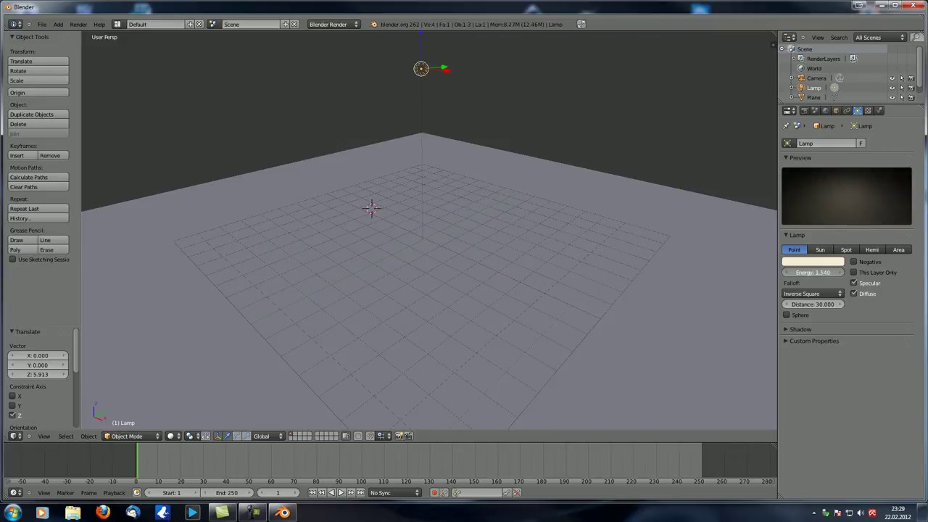
left_click(813, 274)
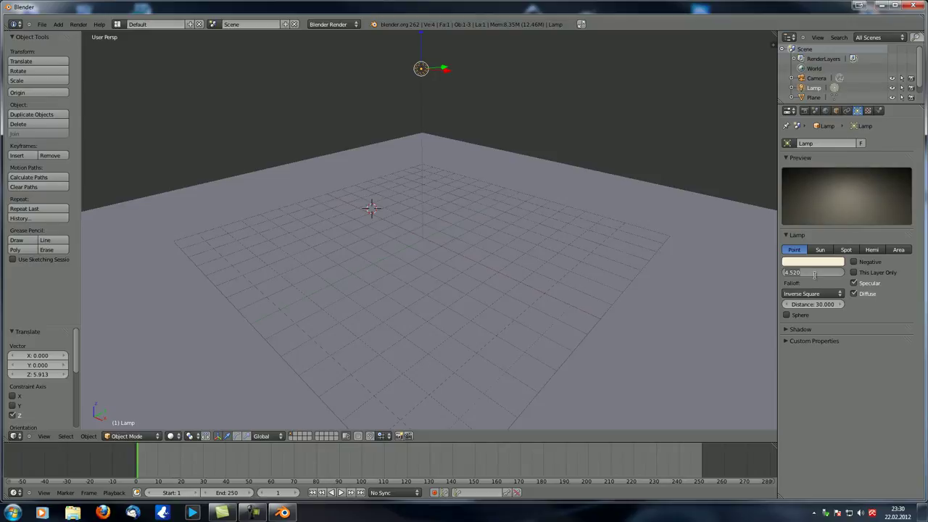
type("50")
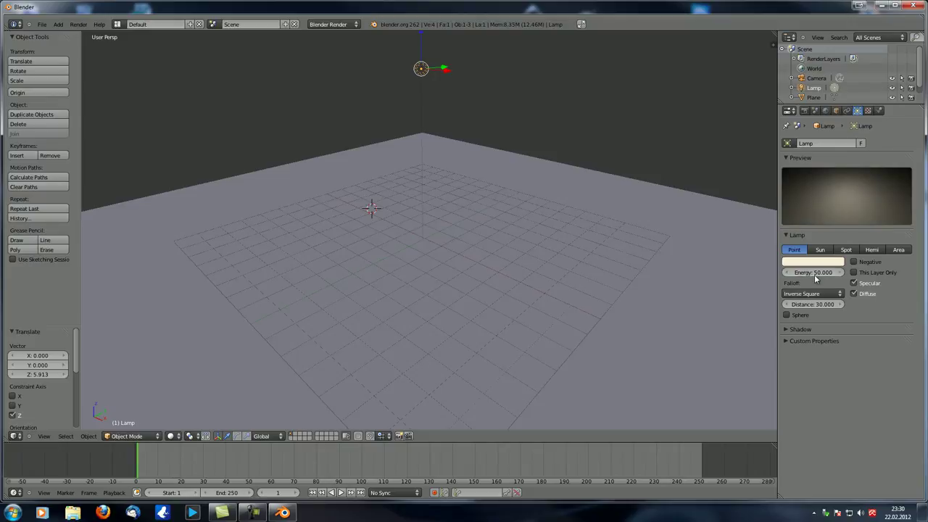
key("Return")
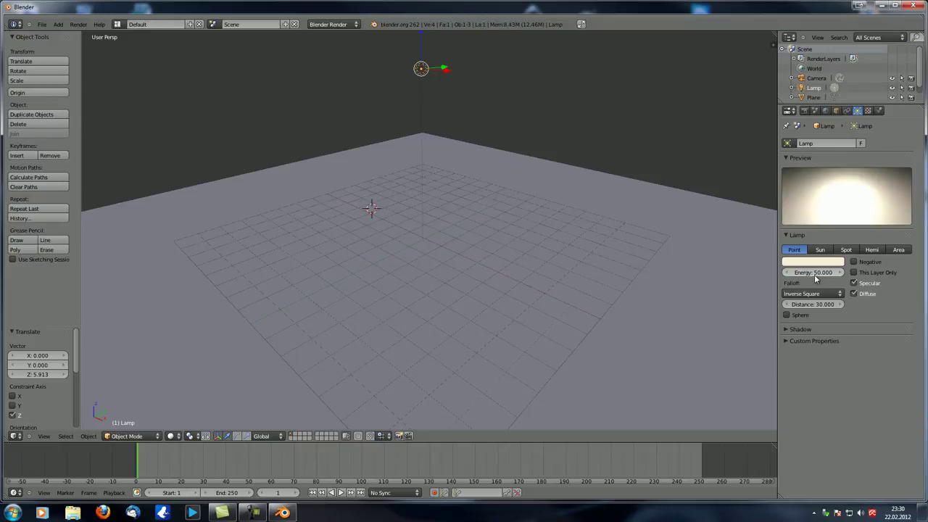
Step: Undo the last energy changes, set the lamp's energy to 5 and render the plane to check the brightness
key("ctrl+z")
key("ctrl+z")
key("BackSpace")
left_click(815, 273)
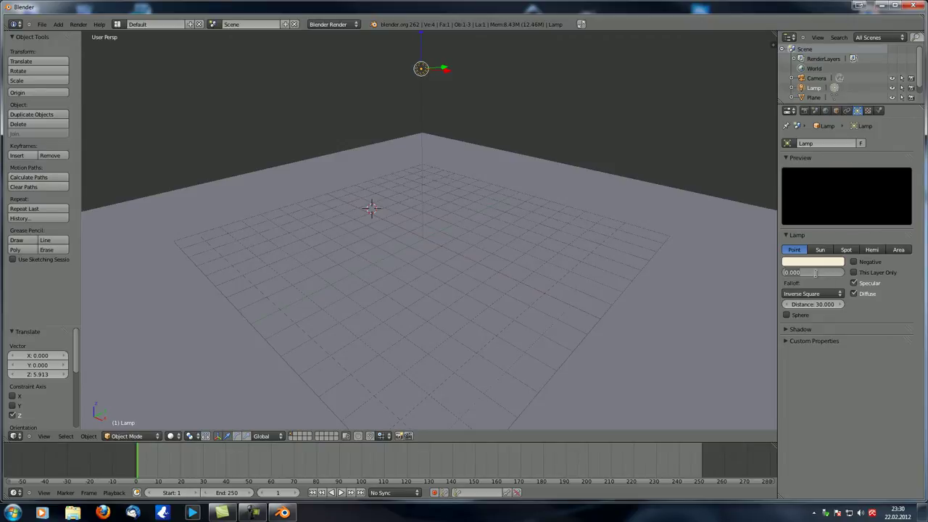
type("5")
key("Return")
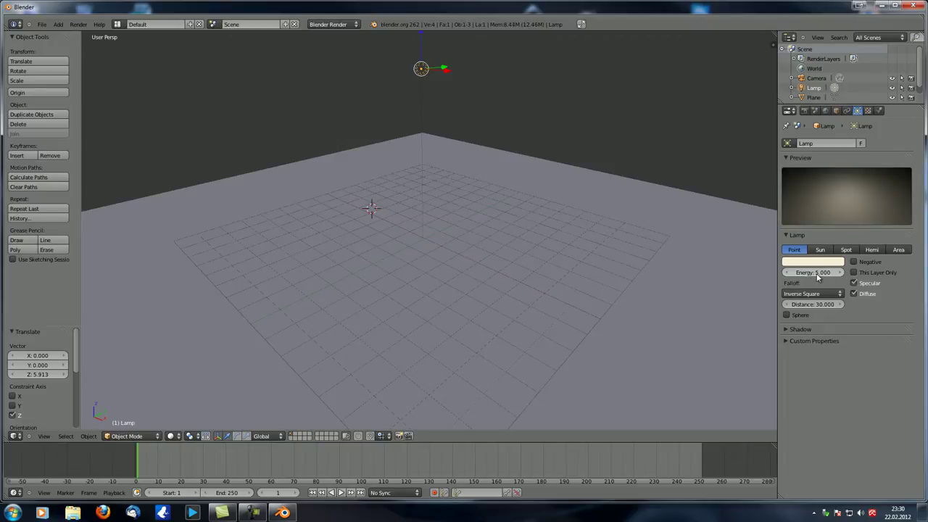
middle_click_drag(590, 253, 551, 268)
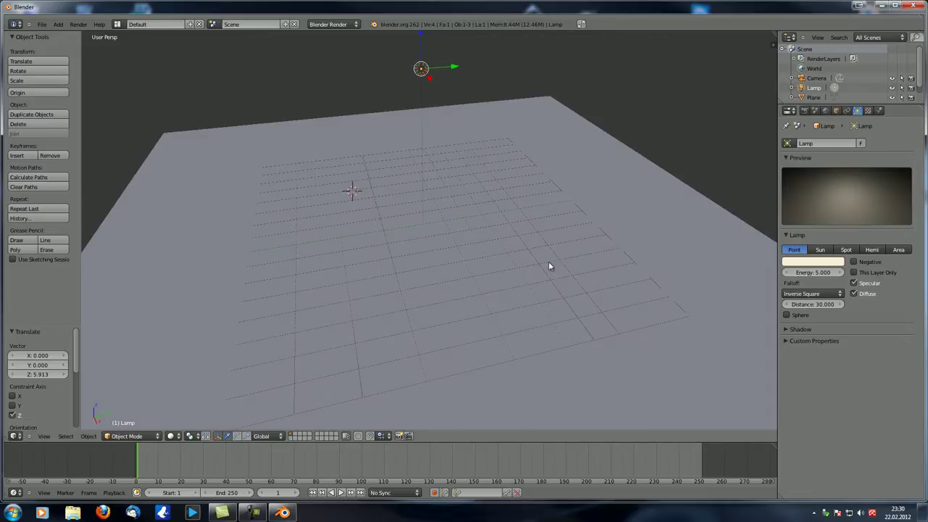
key("F12")
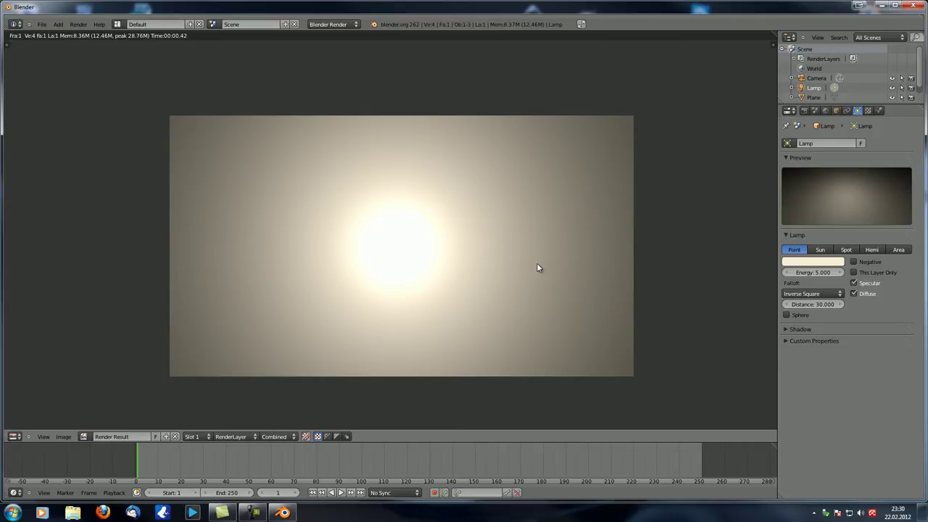
key("Escape")
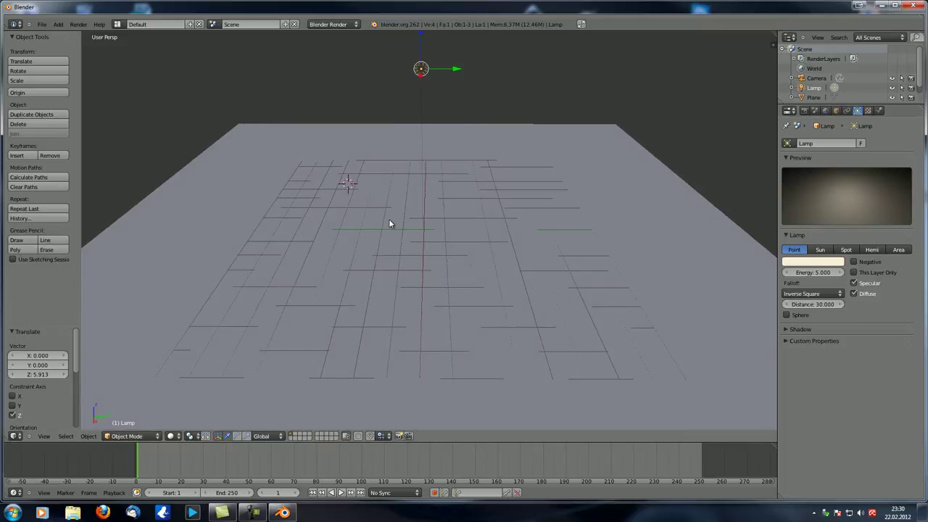
Step: Change the lamp's falloff type to Constant and render the plane from the camera
middle_click_drag(397, 248, 389, 145)
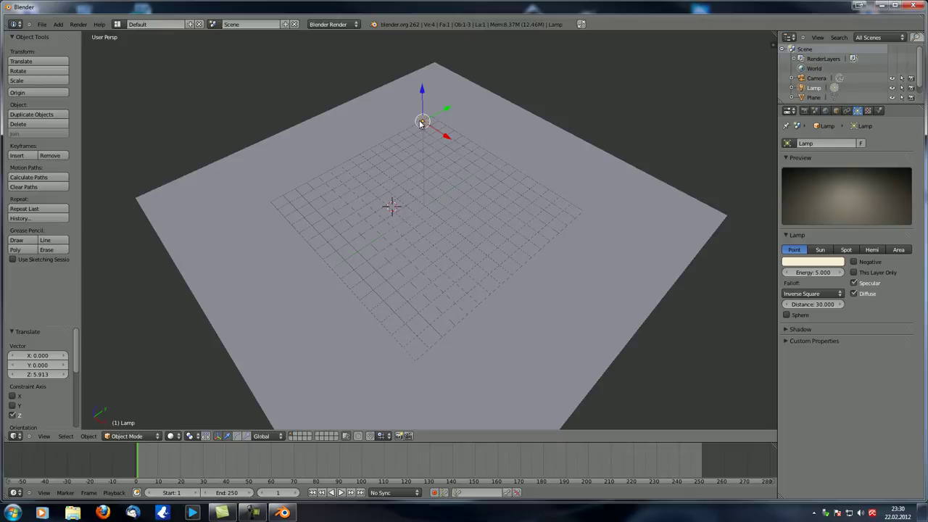
key("KP_1")
middle_click_drag(425, 193, 446, 208, "shift")
scroll(447, 208, "down", 2)
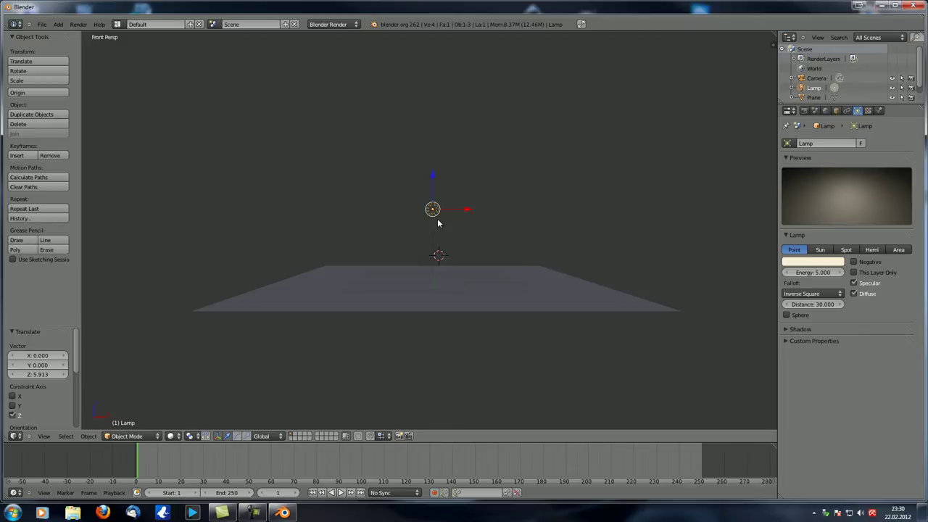
middle_click_drag(437, 186, 407, 248)
left_click(810, 297)
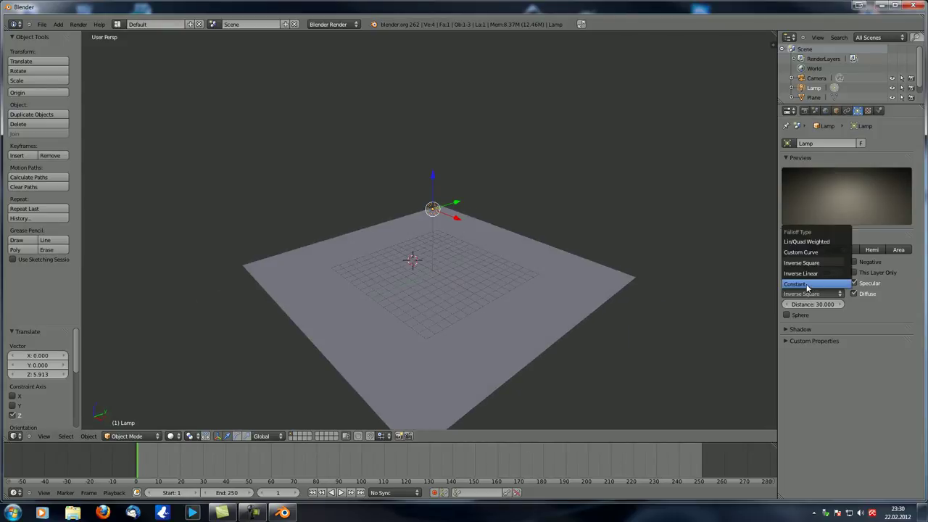
left_click(807, 284)
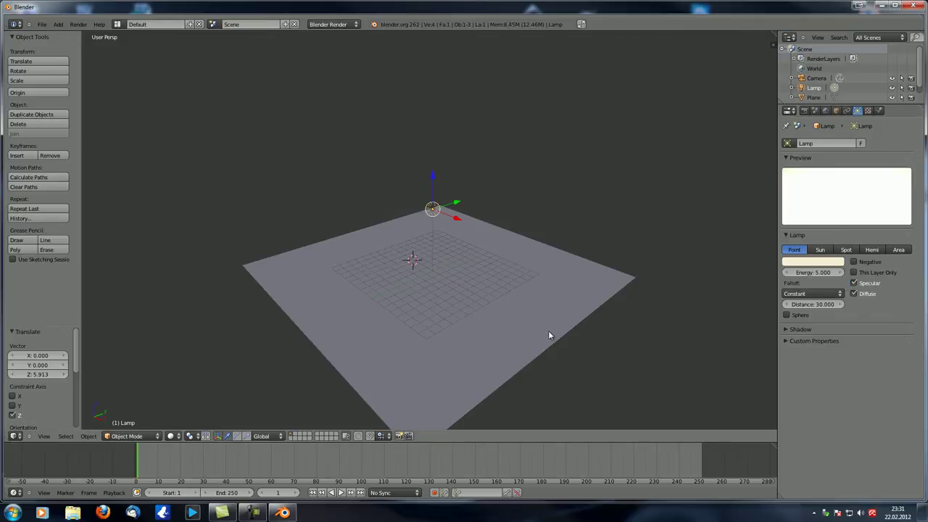
key("F12")
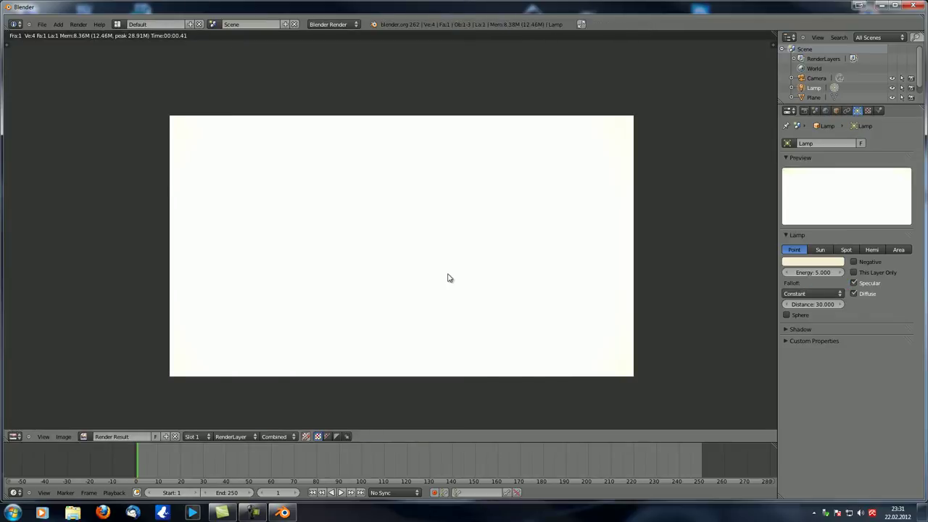
Step: Reduce the lamp's energy to 1, render the plane again and return to the 3D view
left_click(815, 273)
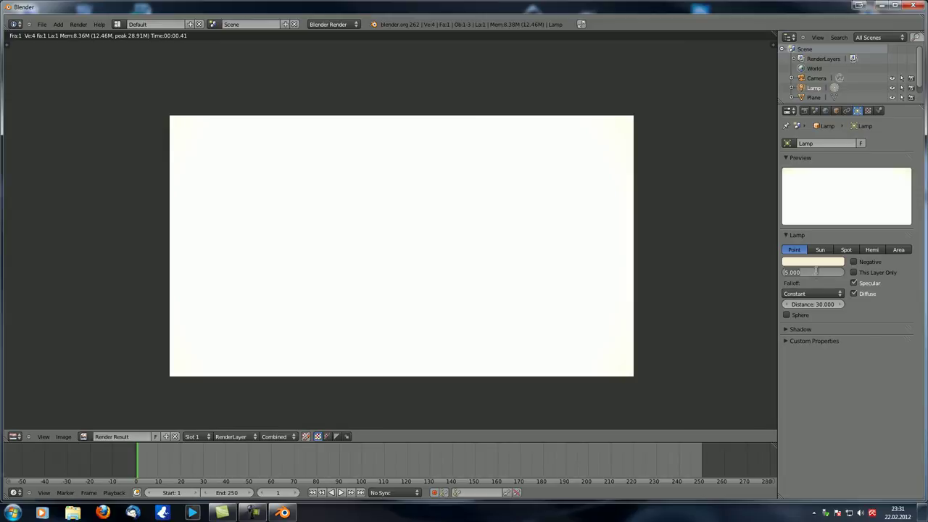
type("1")
key("Return")
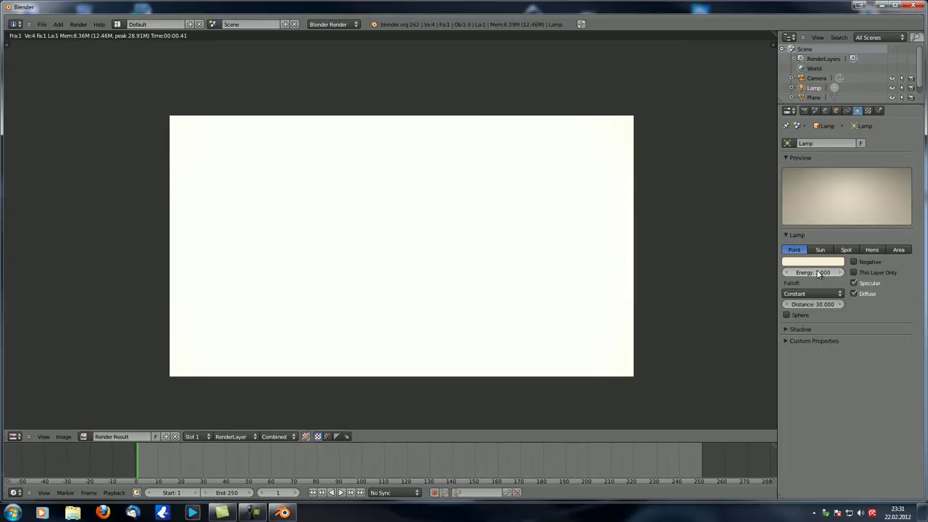
key("F12")
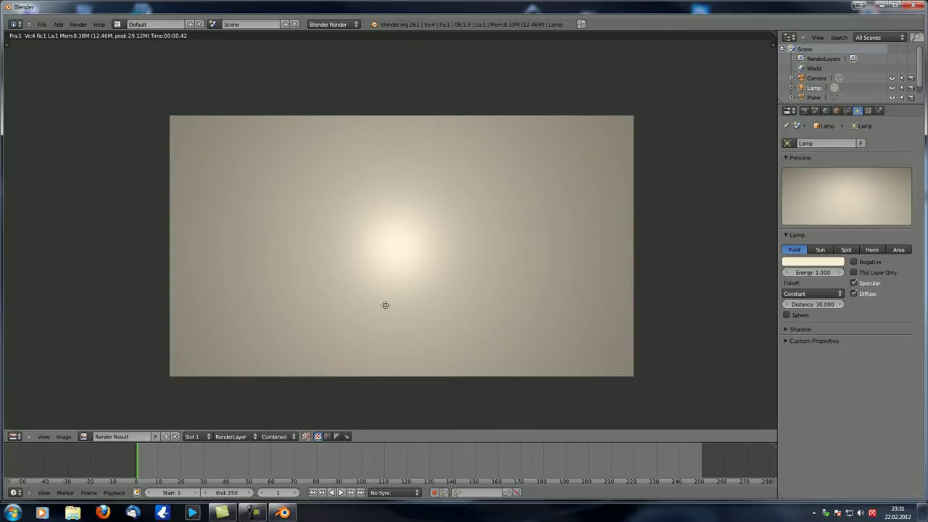
key("Escape")
Step: Change the lamp's falloff type to Inverse Linear
middle_click_drag(403, 310, 464, 311)
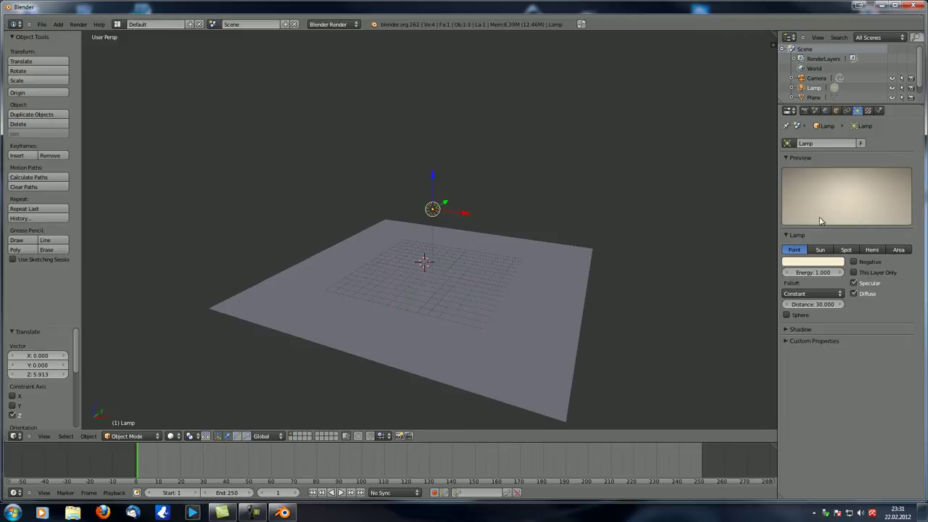
left_click(812, 293)
left_click(815, 274)
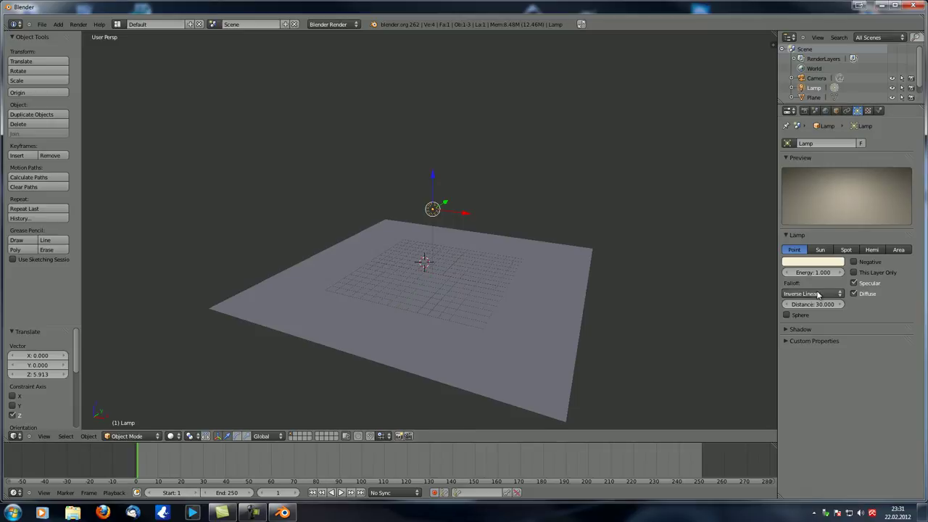
middle_click_drag(441, 314, 467, 322)
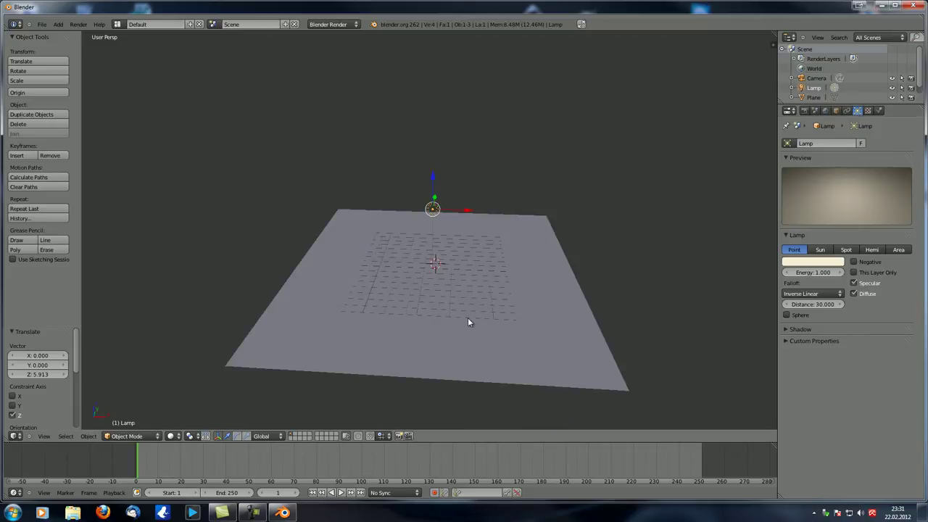
Step: Render the plane, lower the lamp about 5.04 units along Z and render the plane again
key("F12")
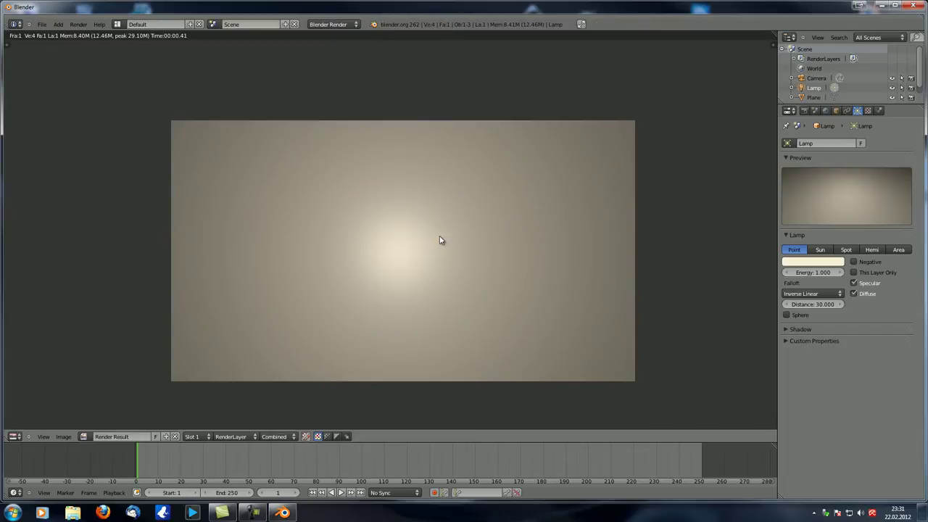
key("Escape")
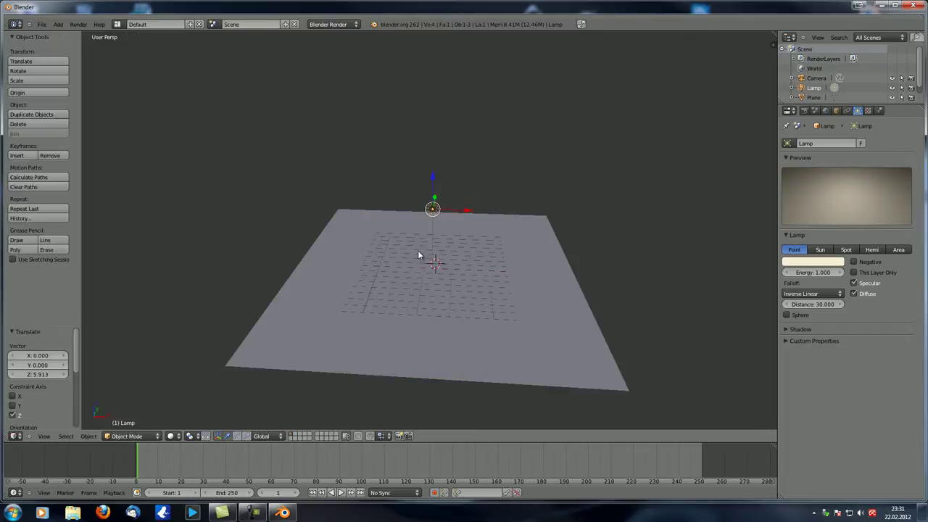
left_click_drag(435, 176, 437, 214)
key("F12")
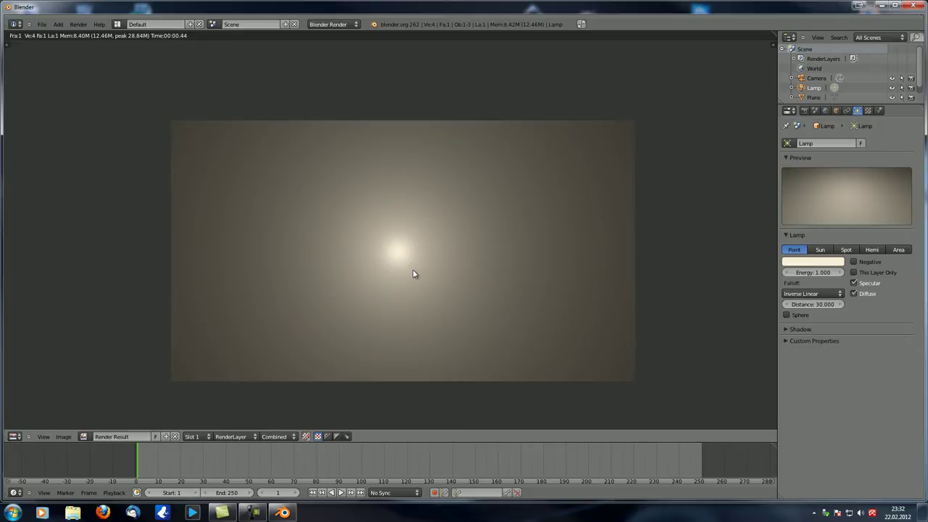
key("Escape")
Step: Inspect the lowered lamp above the plane from several angles and repeat the render
mouse_move(416, 274)
middle_mouse_down()
mouse_move(424, 263)
mouse_move(408, 261)
middle_mouse_up()
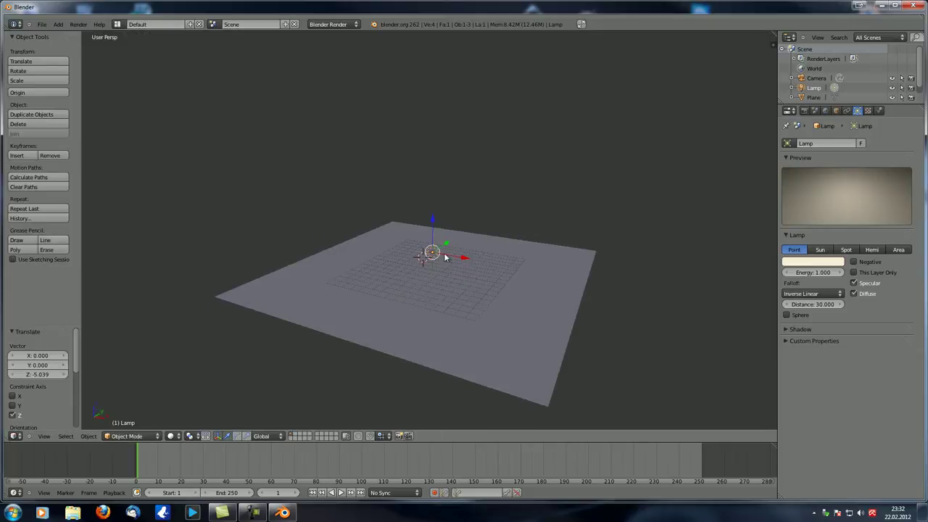
middle_click_drag(401, 327, 446, 332)
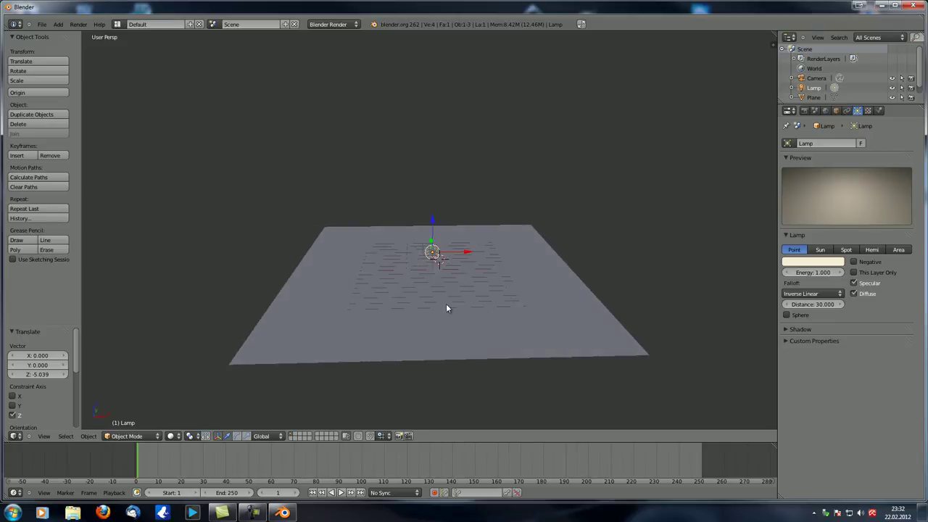
middle_click_drag(459, 305, 406, 276)
key("F12")
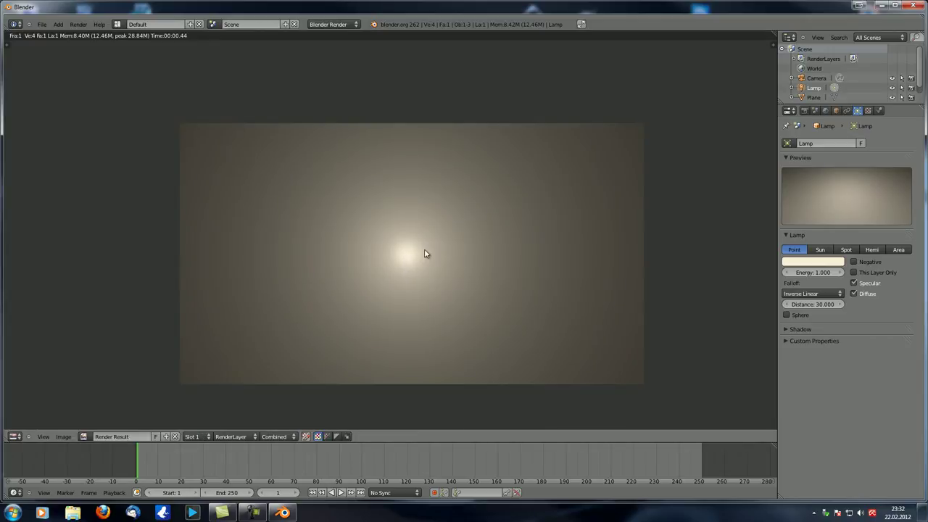
Step: Change the lamp's falloff type to Inverse Square and render the plane
left_click(810, 294)
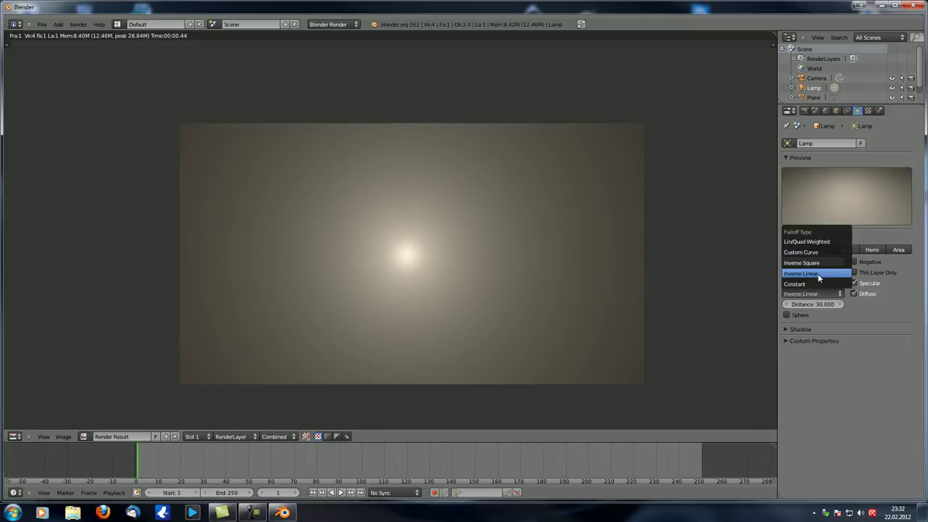
left_click(817, 263)
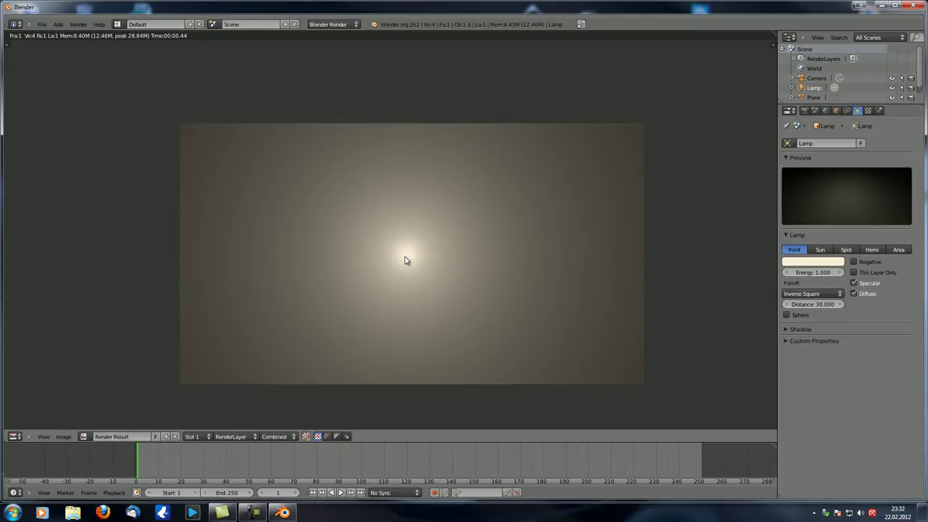
key("F12")
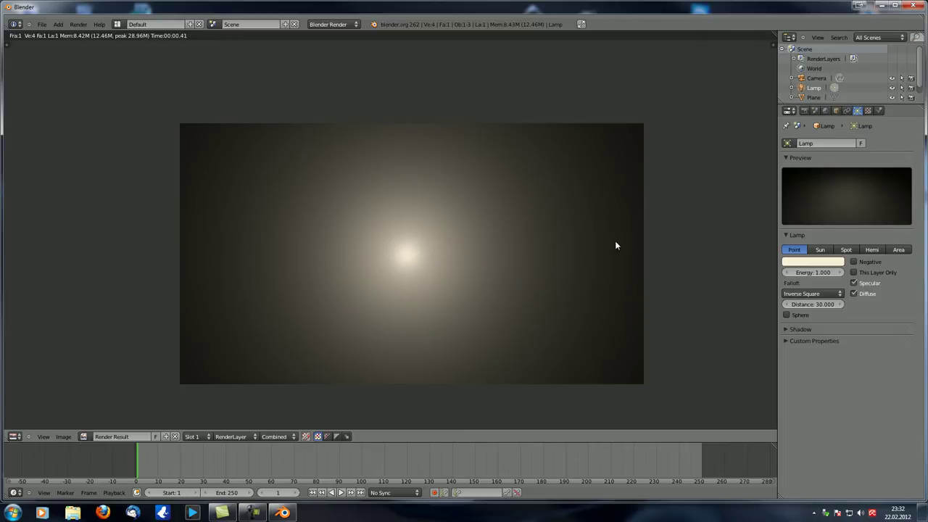
Step: Change the lamp's falloff type to Custom Curve and expand its falloff curve settings
left_click(811, 294)
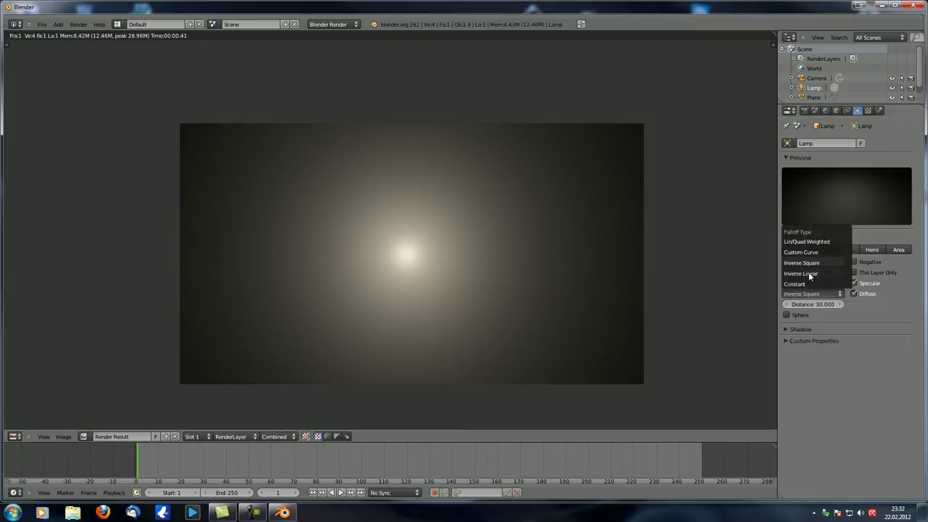
left_click(799, 252)
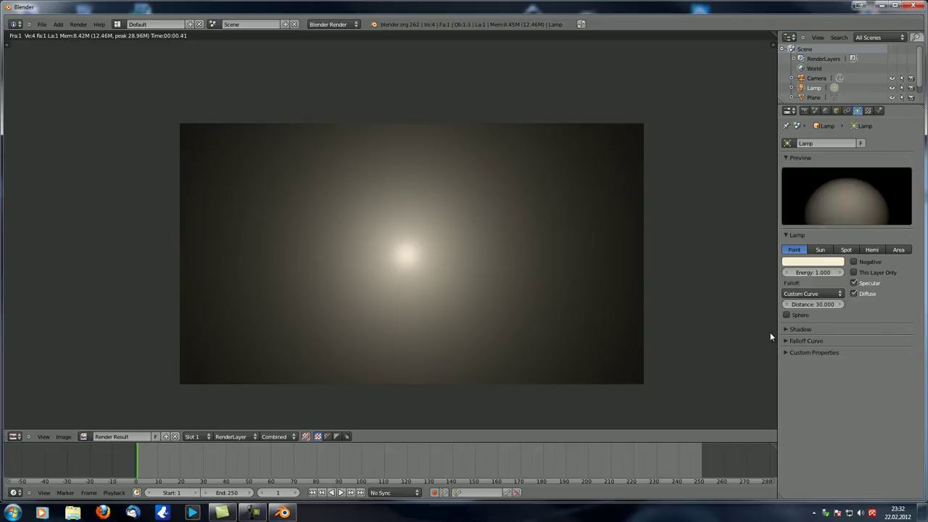
left_click(785, 339)
left_click(785, 339)
left_click(811, 293)
left_click(809, 252)
left_click(788, 340)
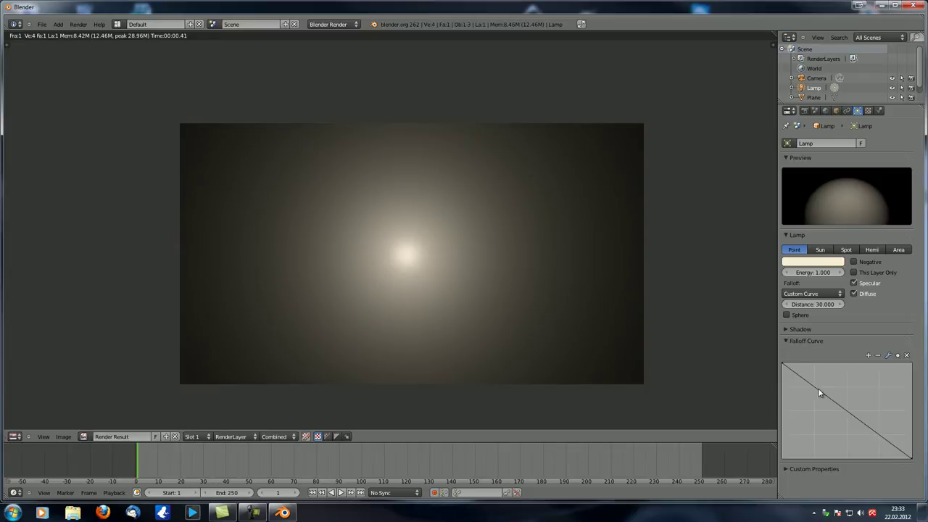
Step: Reshape the falloff curve into a wave of steep alternating peaks and valleys across its full width and render the plane
left_click_drag(814, 389, 819, 441)
left_click(812, 442)
left_click_drag(832, 406, 886, 371)
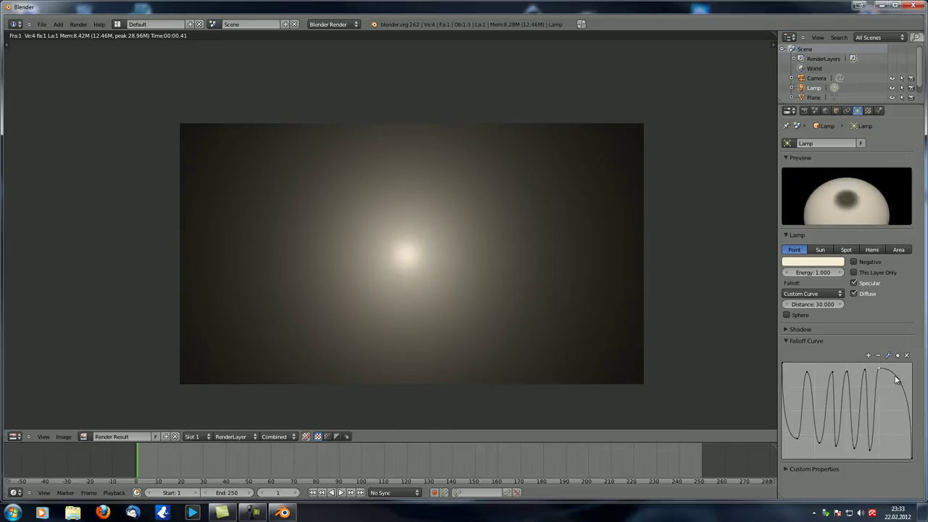
left_click_drag(888, 451, 891, 370)
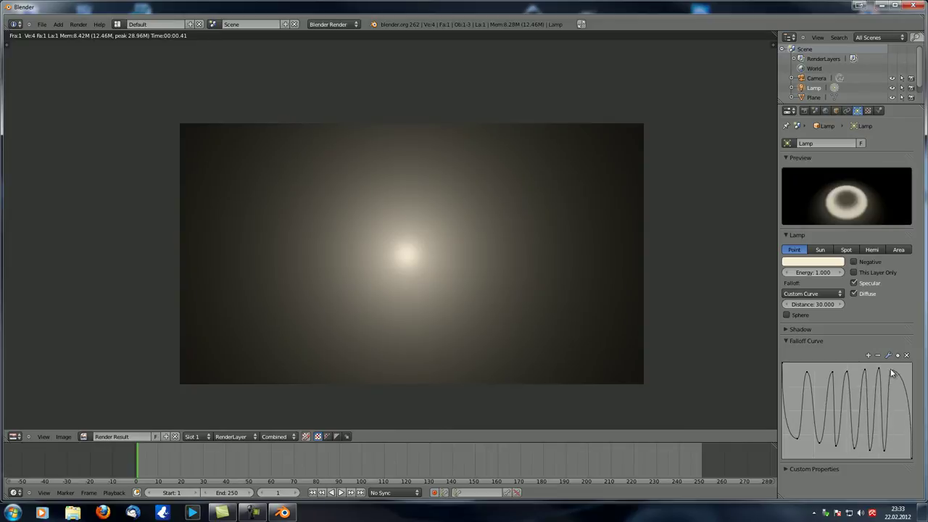
left_click_drag(902, 406, 904, 373)
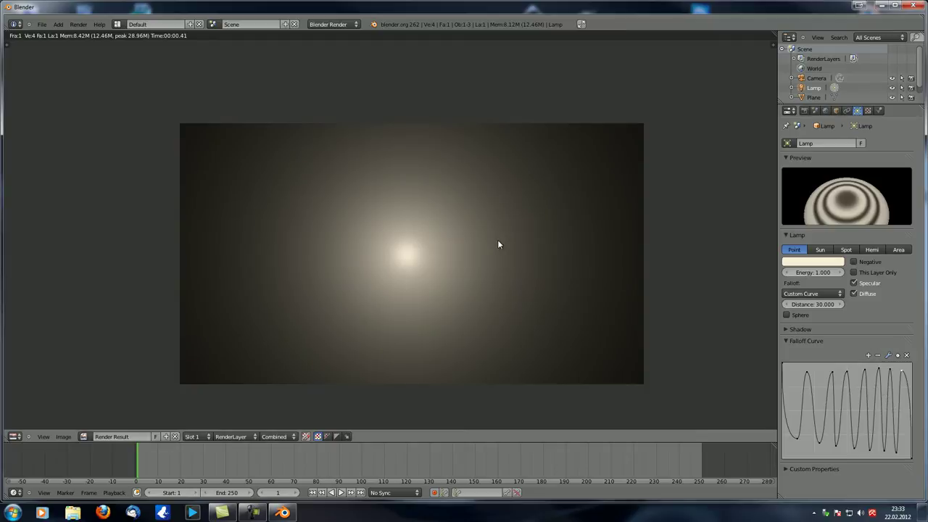
key("F12")
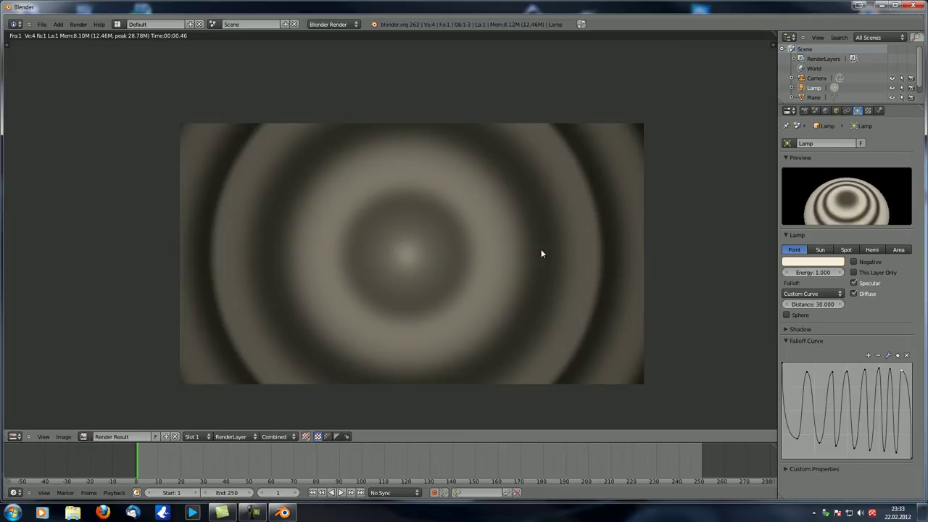
Step: Leave the render and align the camera to an angled perspective view of the plane
key("Escape")
key("KP_0")
middle_click_drag(438, 267, 464, 211)
key("ctrl+alt+KP_0")
Step: Move the camera back along its local Z axis, shift it to frame most of the plane and render
right_click(642, 67)
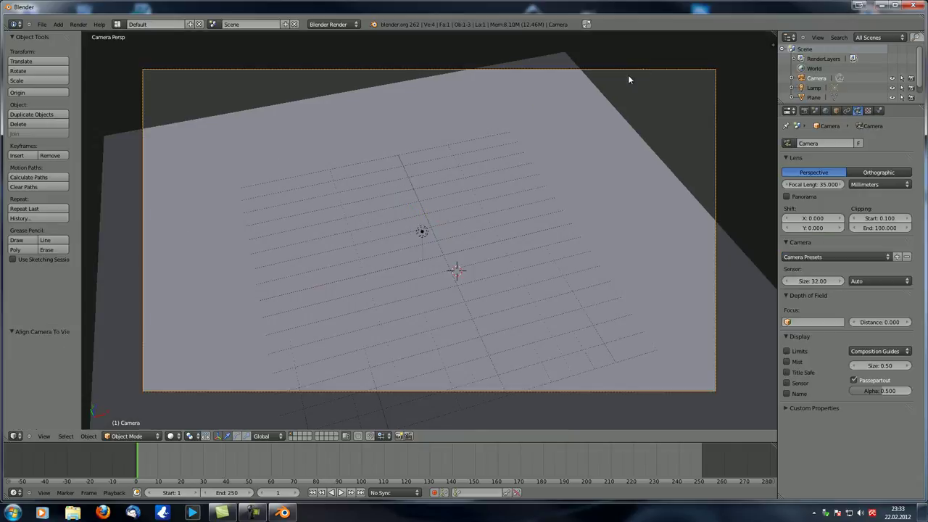
key("g")
key("z")
left_click(373, 391)
key("g")
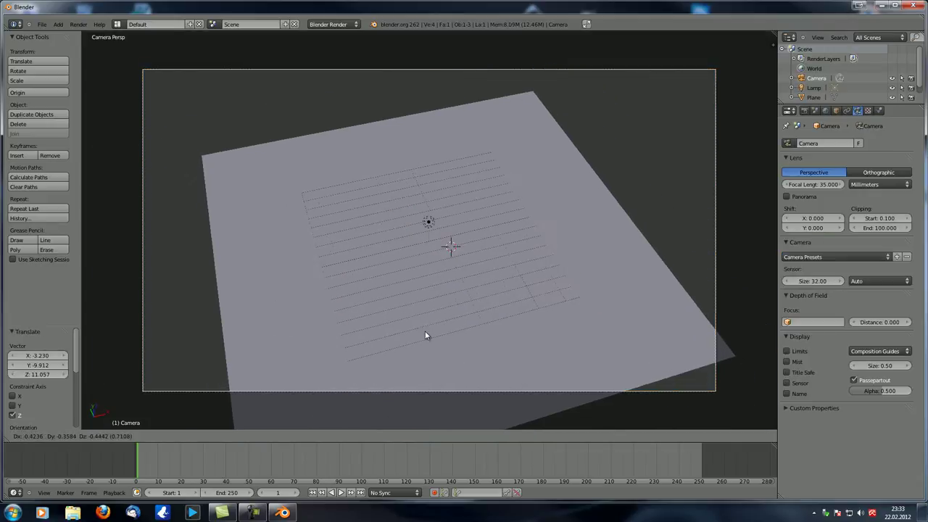
left_click(479, 327)
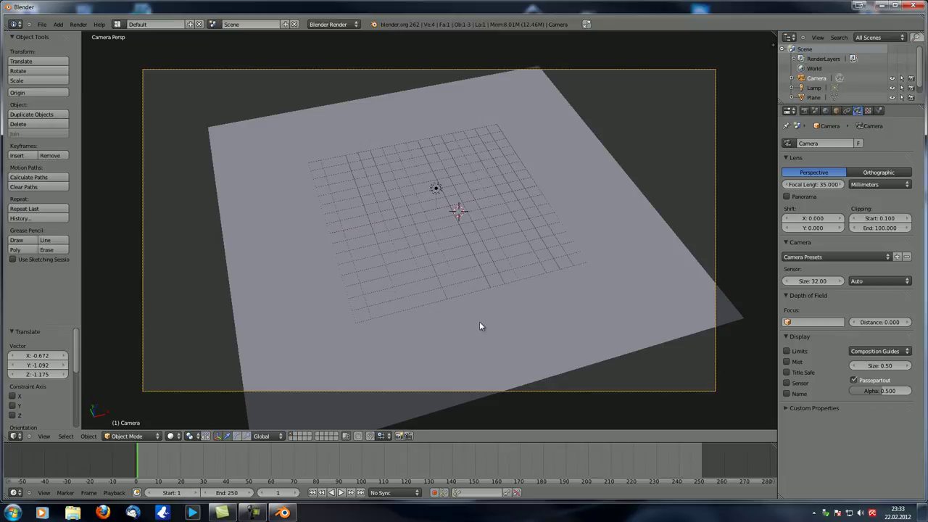
key("F12")
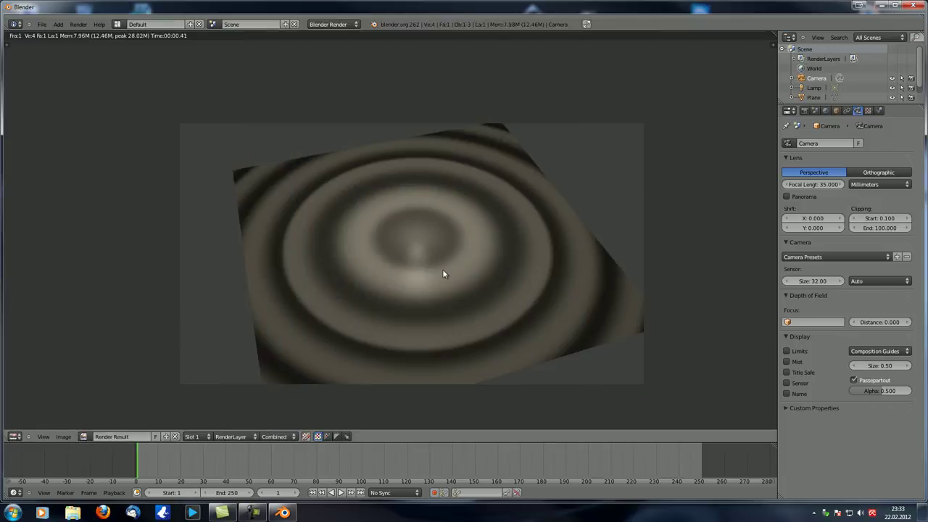
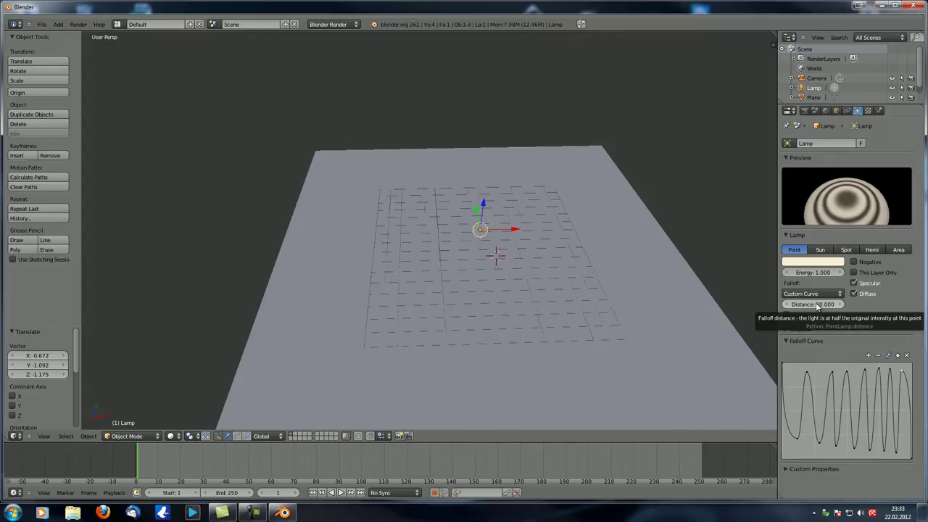
Step: Change the lamp's falloff type from the custom curve back to Inverse Linear
middle_click_drag(500, 278, 493, 231)
middle_click_drag(499, 267, 450, 250)
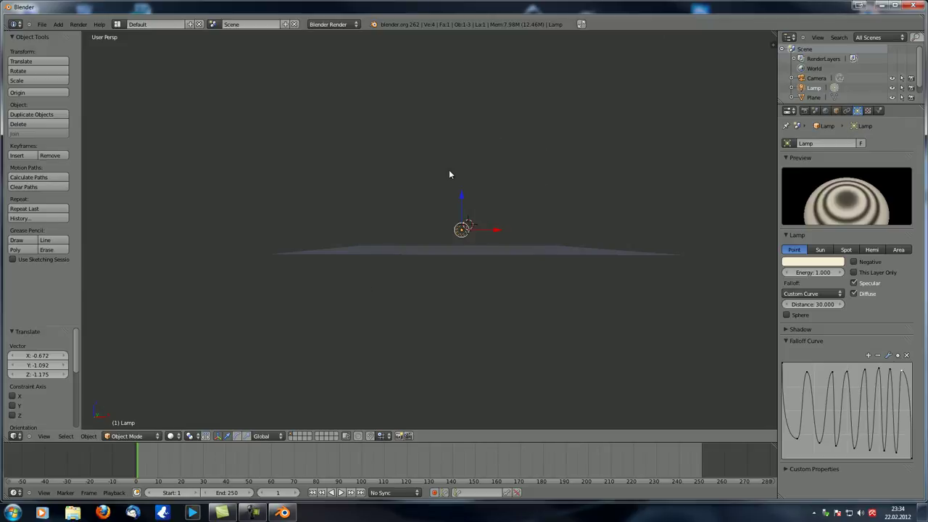
middle_click_drag(454, 174, 455, 224)
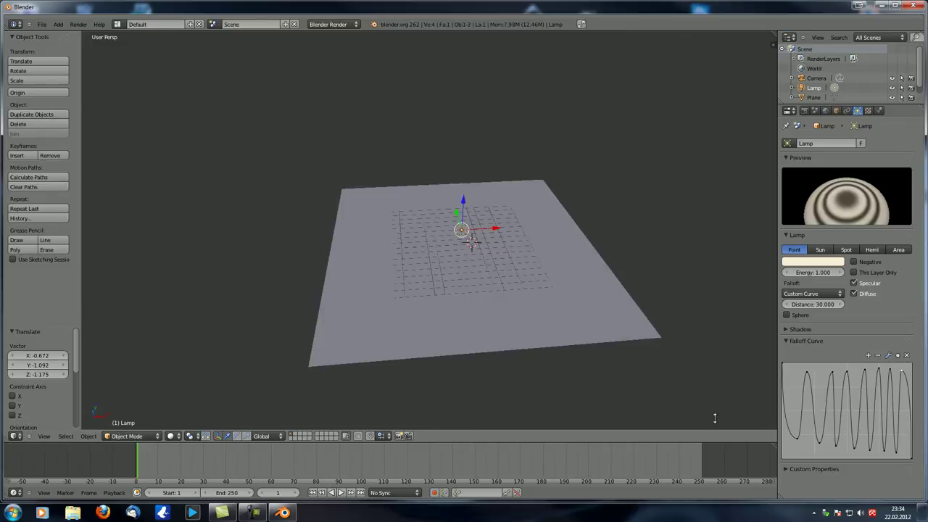
left_click(809, 293)
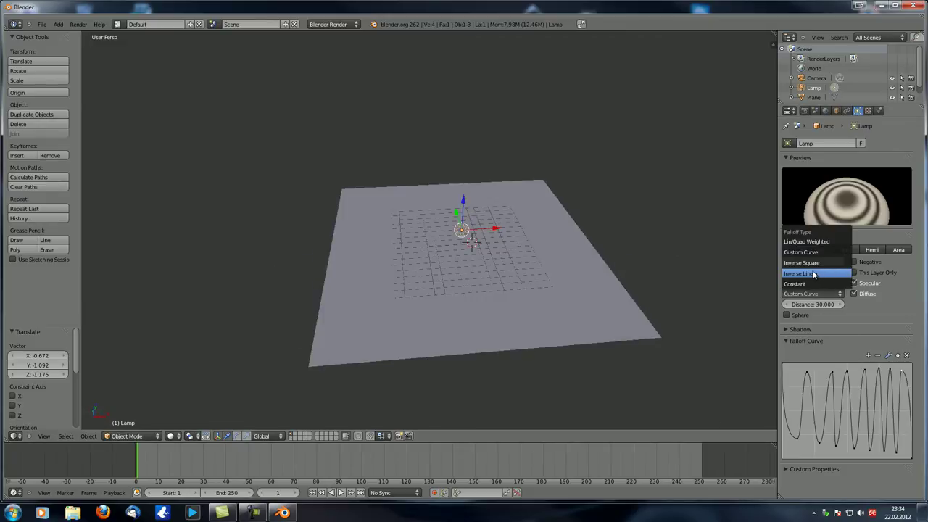
left_click(812, 273)
Step: Scale the plane up uniformly by a factor of about 2.96
right_click(636, 318)
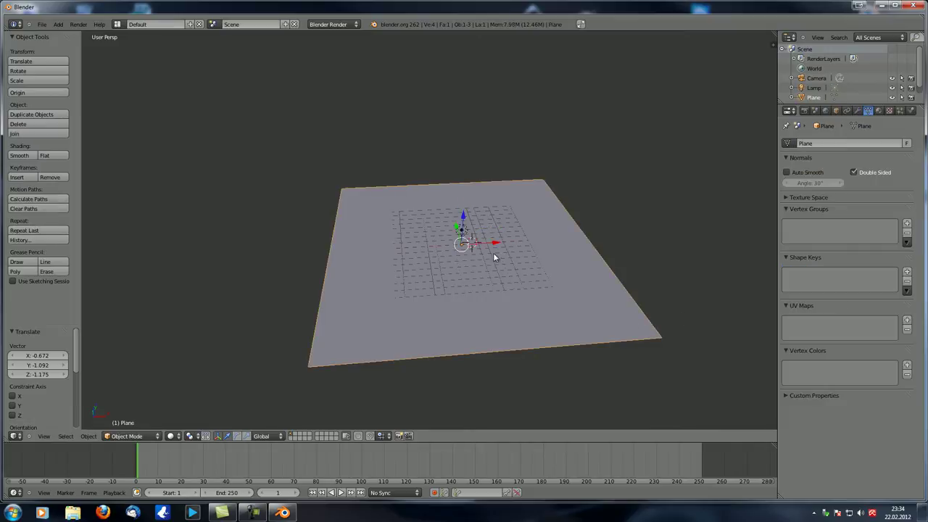
key("s")
left_click(530, 306)
Step: Align the camera to a top view centred near the lamp
key("KP_0")
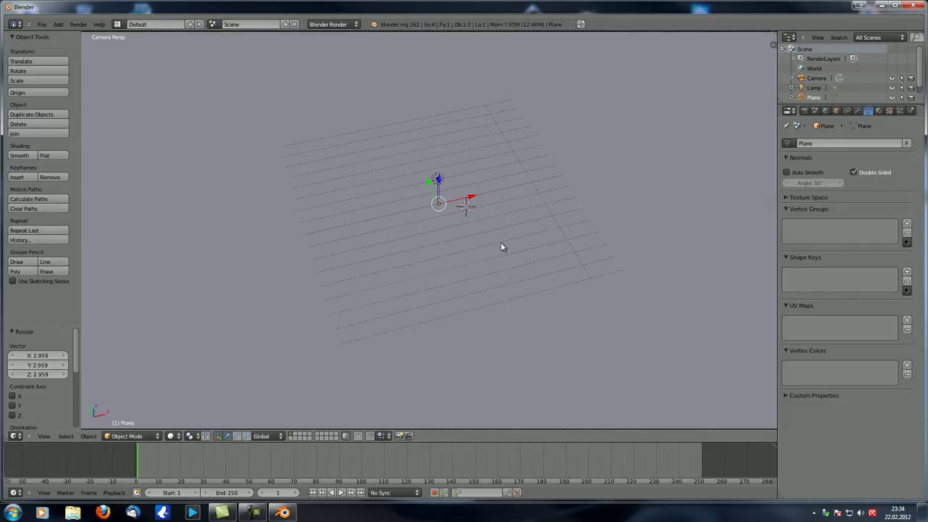
key("KP_7")
middle_click_drag(521, 187, 499, 218, "shift")
key("ctrl+alt+KP_0")
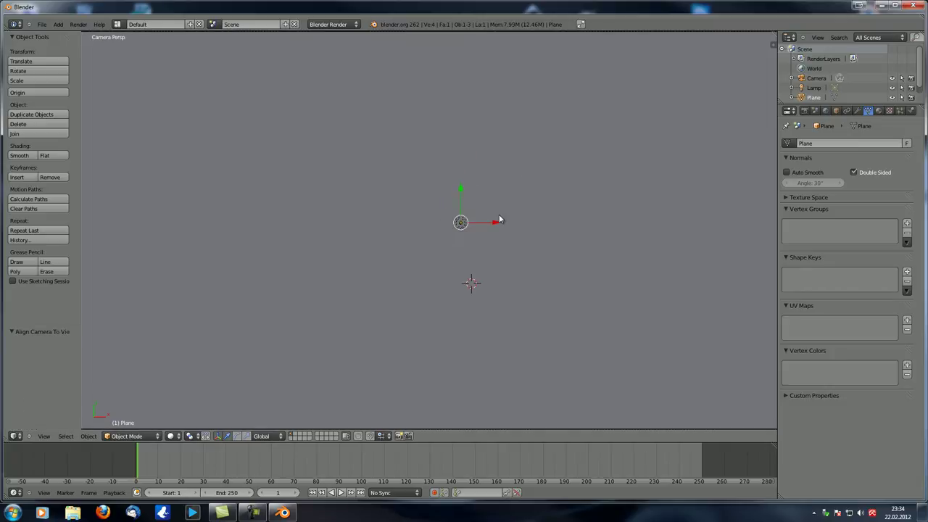
Step: Raise the camera until the plane nearly spans the frame's width and shift it about 1.72 units along X to centre the plane
scroll(482, 210, "down", 4)
right_click(469, 159)
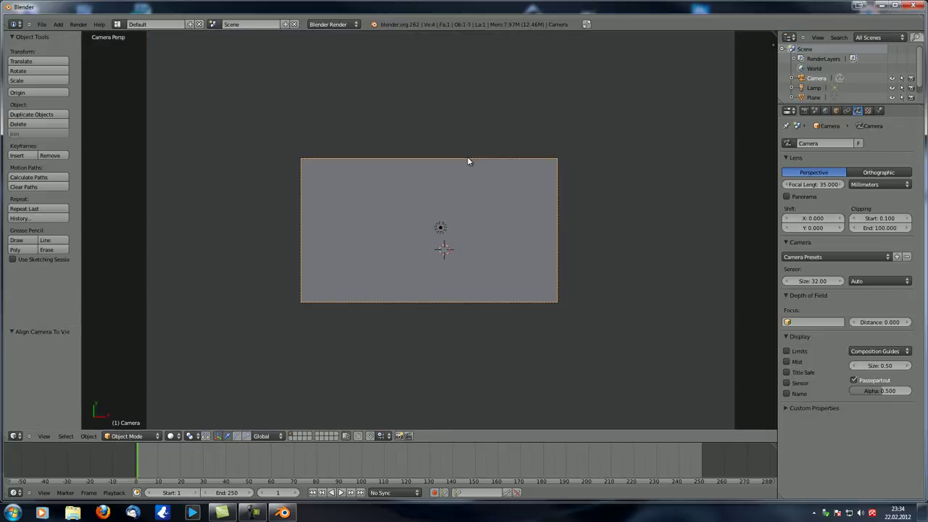
key("g")
key("z")
left_click(441, 391)
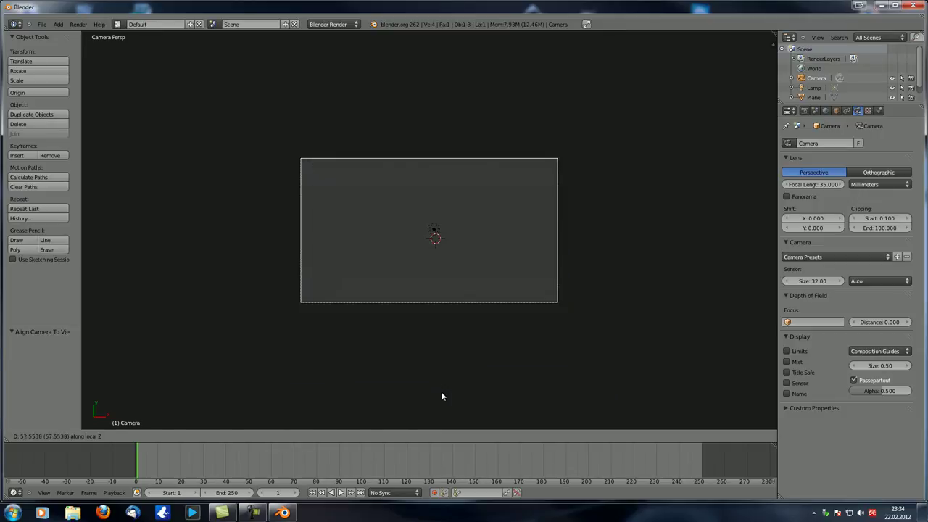
key("g")
key("z")
left_click(436, 293)
key("g")
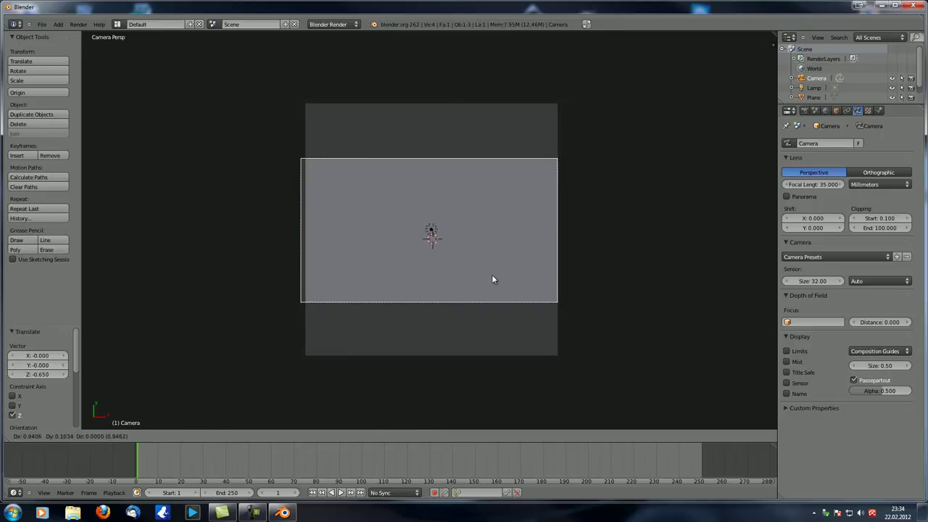
left_click(519, 276)
key("g")
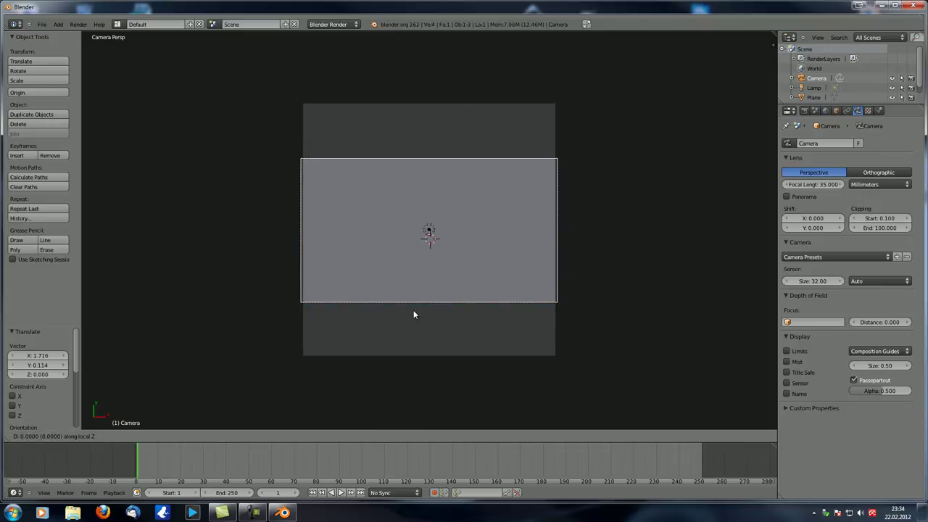
key("z")
key("z")
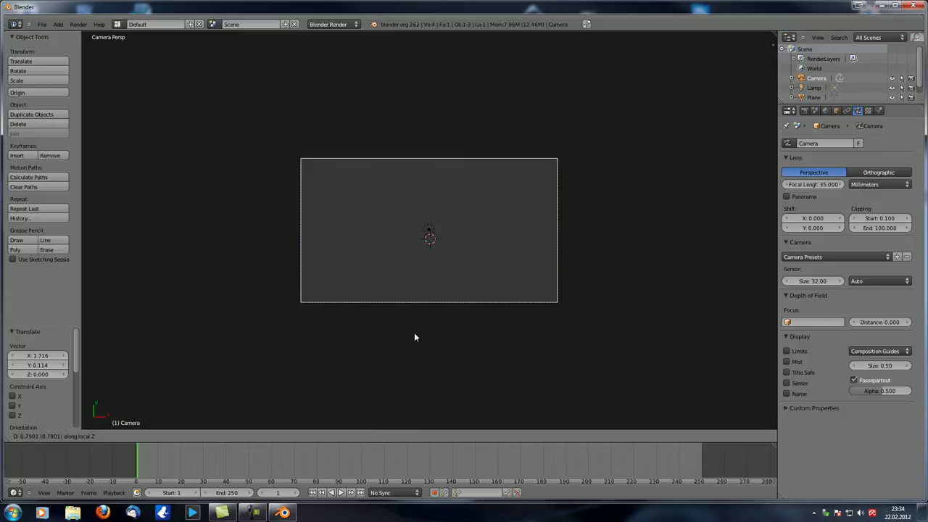
right_click(424, 319)
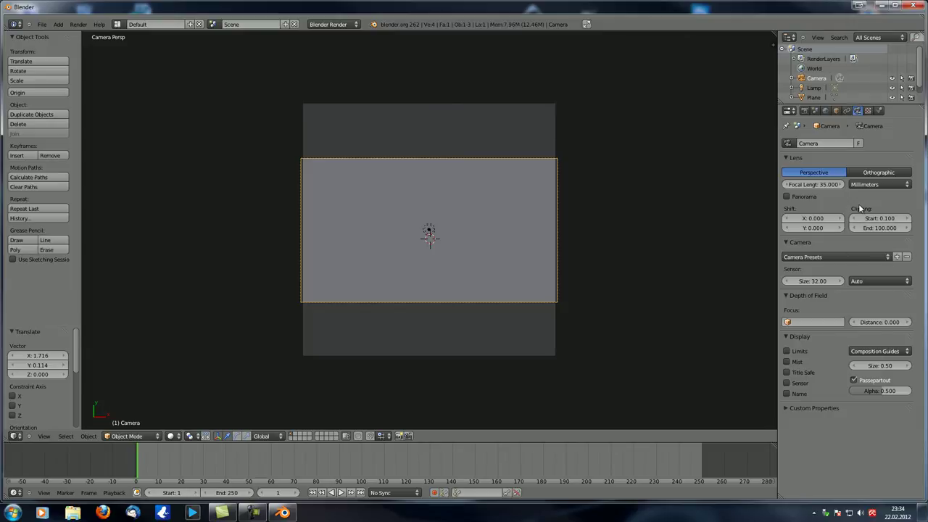
Step: Set the camera's clipping end distance to 200
left_click(882, 231)
type("200")
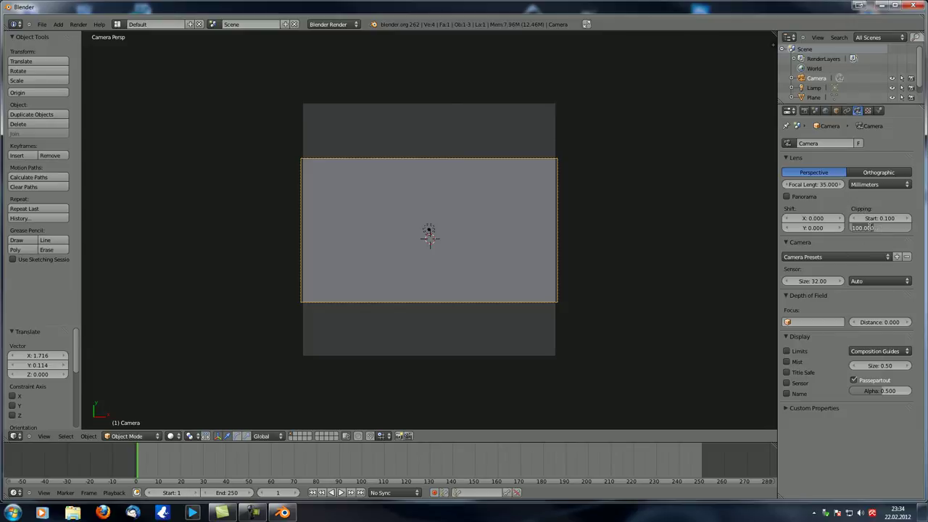
key("Return")
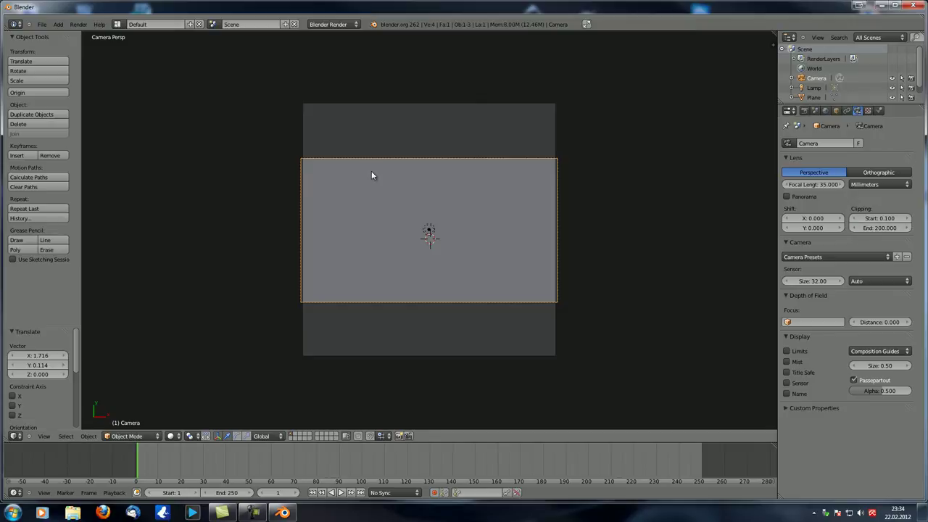
Step: Render the plane from the top camera and enable the lamp's Sphere option
key("F12")
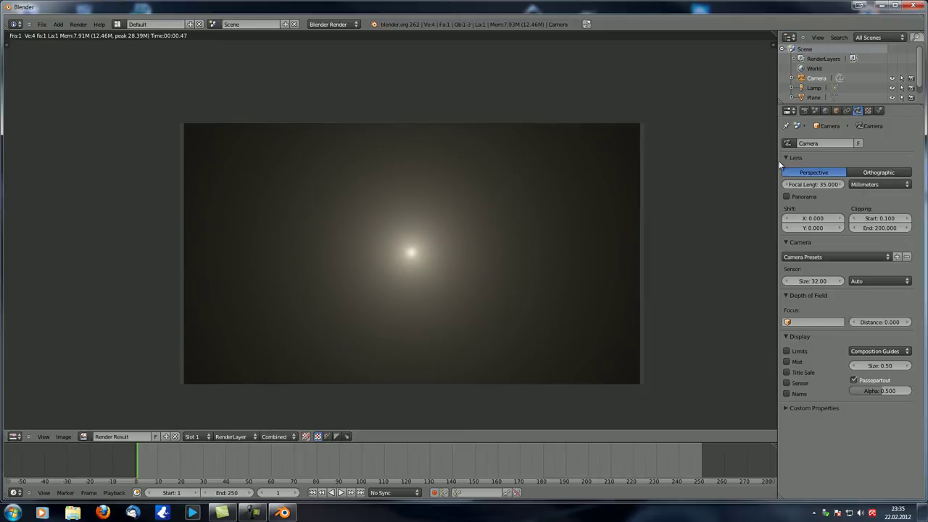
left_click(815, 88)
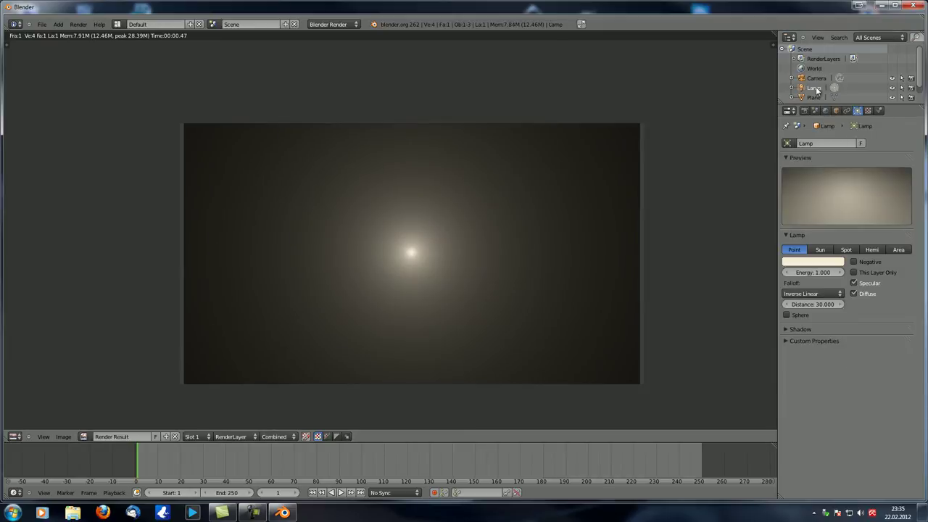
left_click(788, 314)
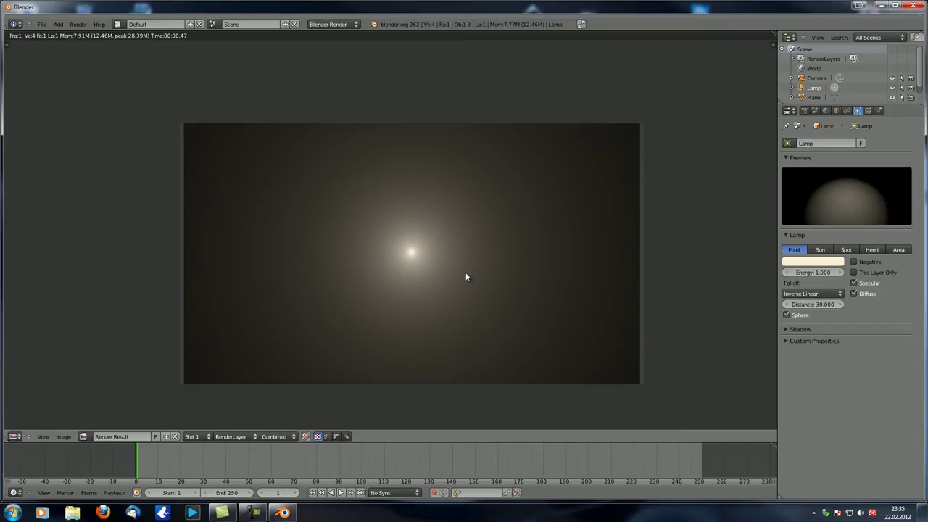
Step: Examine the extent of the lamp's sphere boundary over the plane in the 3D view
key("Escape")
middle_click_drag(459, 290, 444, 240)
scroll(443, 273, "up", 4)
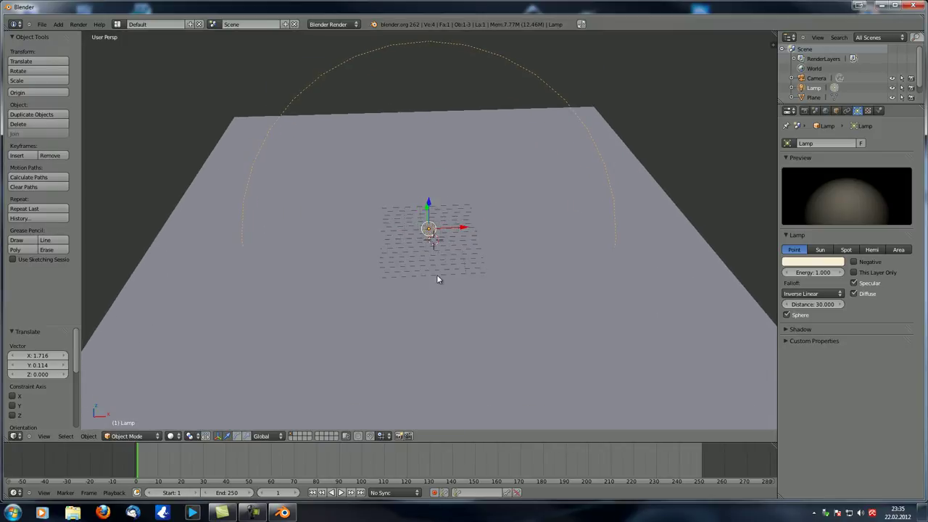
key("KP_5")
scroll(437, 275, "down", 6)
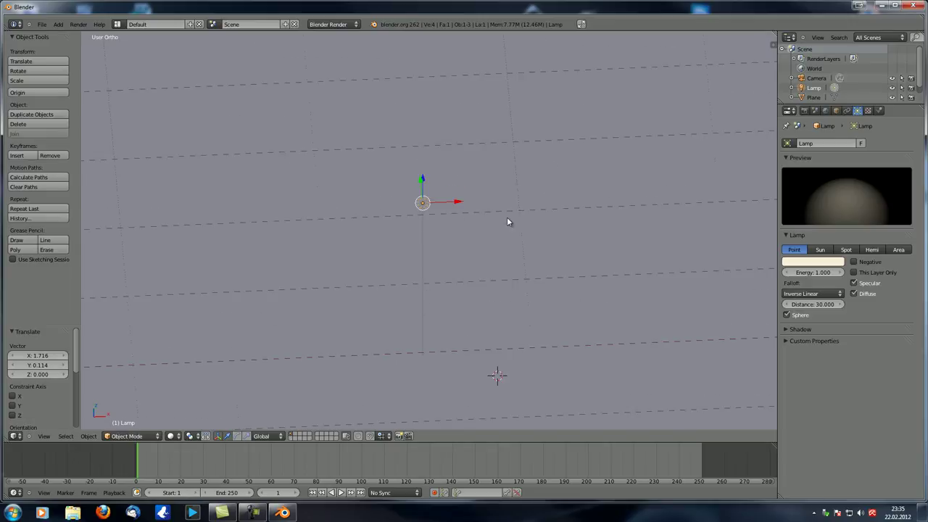
scroll(463, 263, "down", 5)
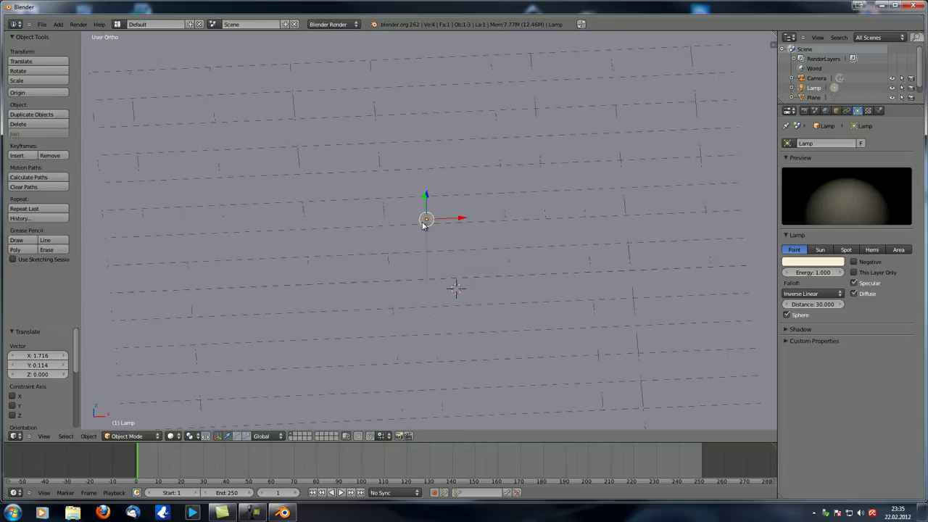
scroll(406, 246, "down", 5)
middle_click_drag(405, 247, 433, 304)
scroll(438, 244, "up", 5)
scroll(438, 244, "up", 4)
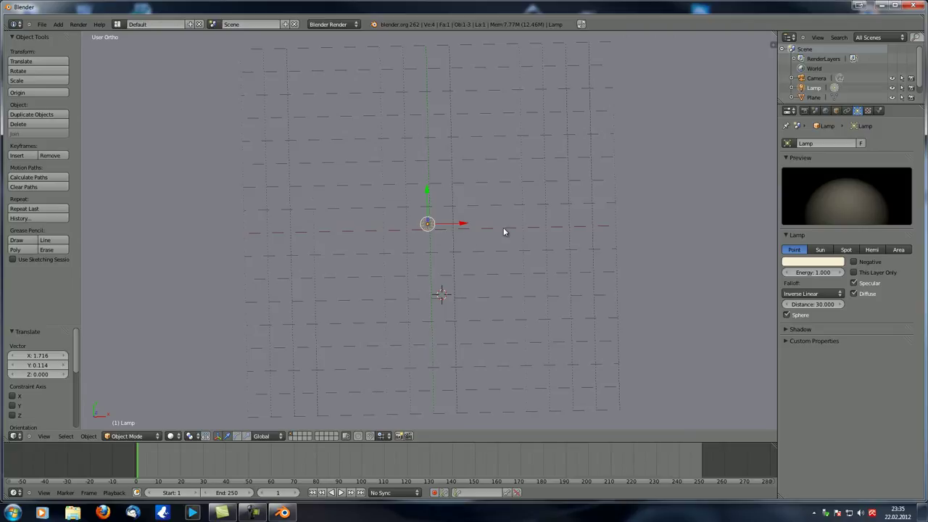
scroll(546, 236, "down", 7)
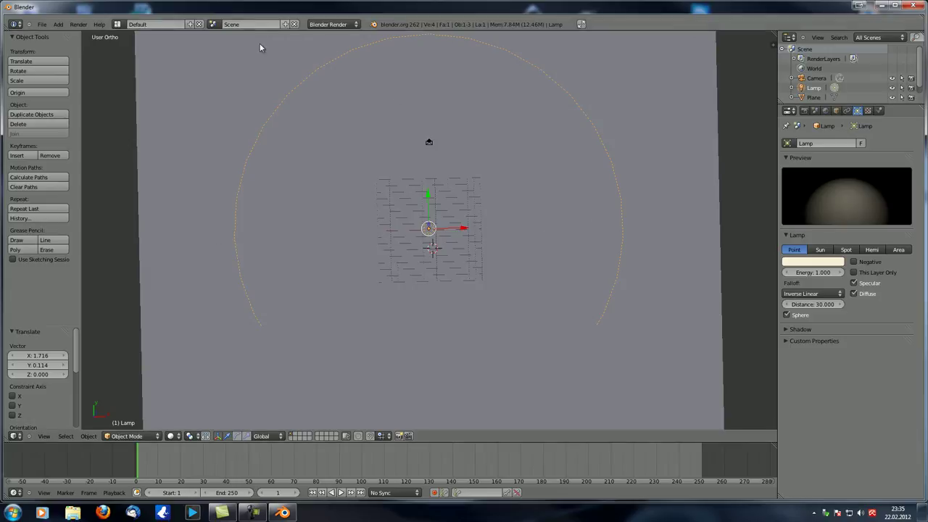
scroll(273, 237, "down", 2)
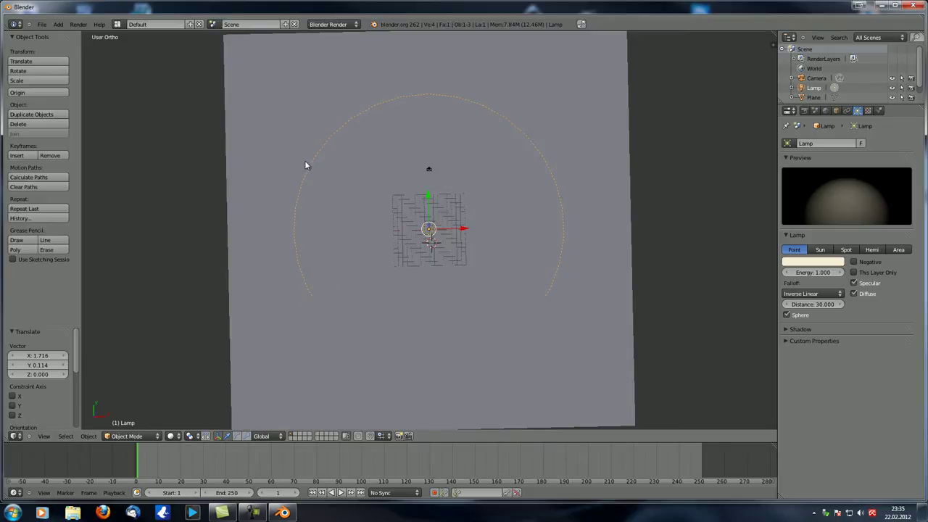
Step: Set the lamp's distance to 30 and render the plane with Sphere enabled
mouse_move(817, 304)
left_mouse_down()
mouse_move(835, 308)
mouse_move(822, 306)
left_mouse_up()
left_click(822, 304)
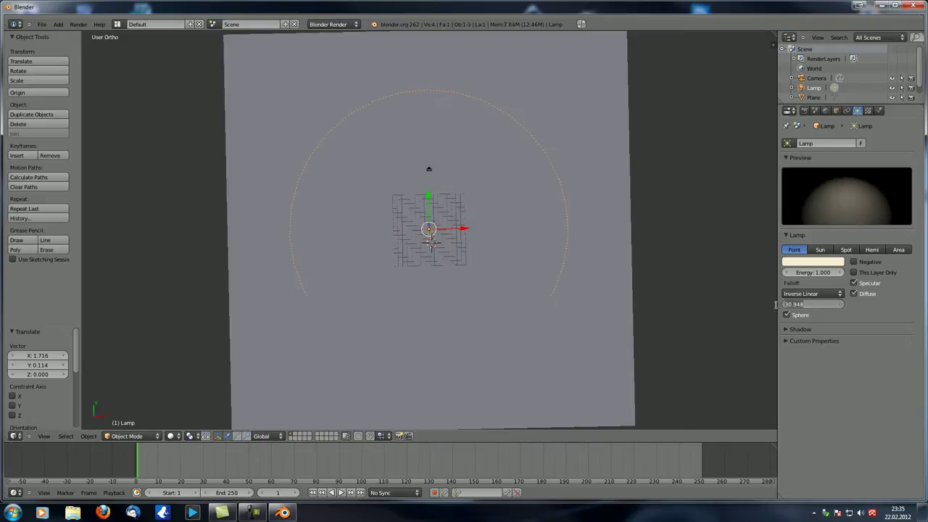
type("30")
key("Return")
key("F12")
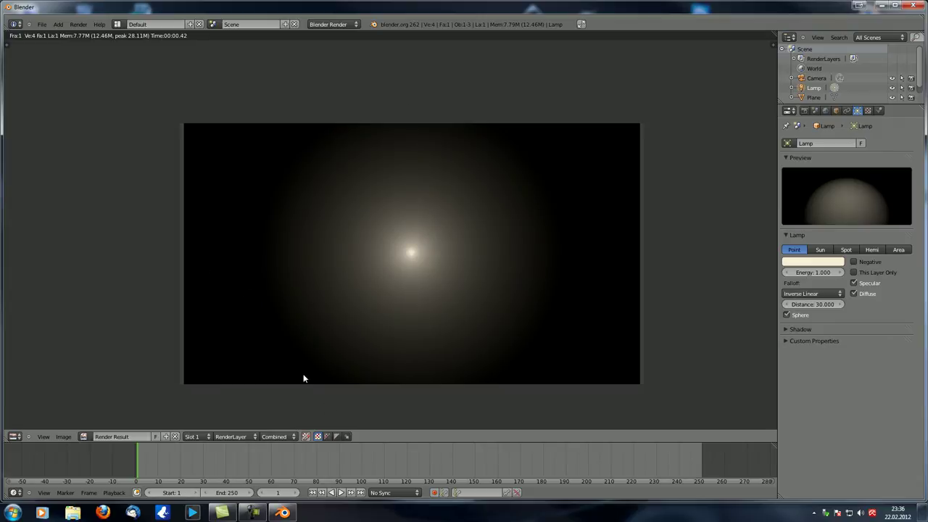
middle_click_drag(320, 274, 323, 258)
Step: Turn off the lamp's Sphere option and return from the render to the 3D view
left_click(787, 315)
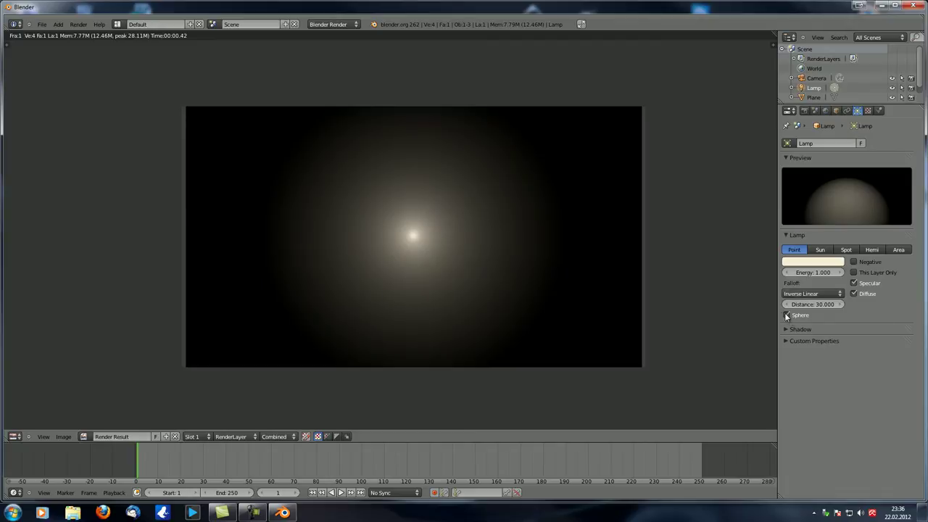
left_click(809, 305)
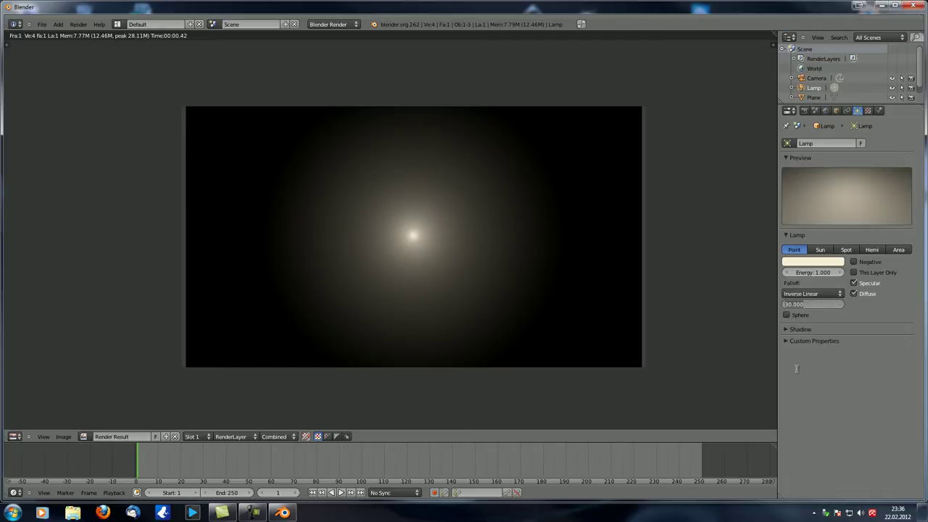
middle_click_drag(496, 300, 423, 257)
key("Escape")
scroll(459, 262, "up", 4)
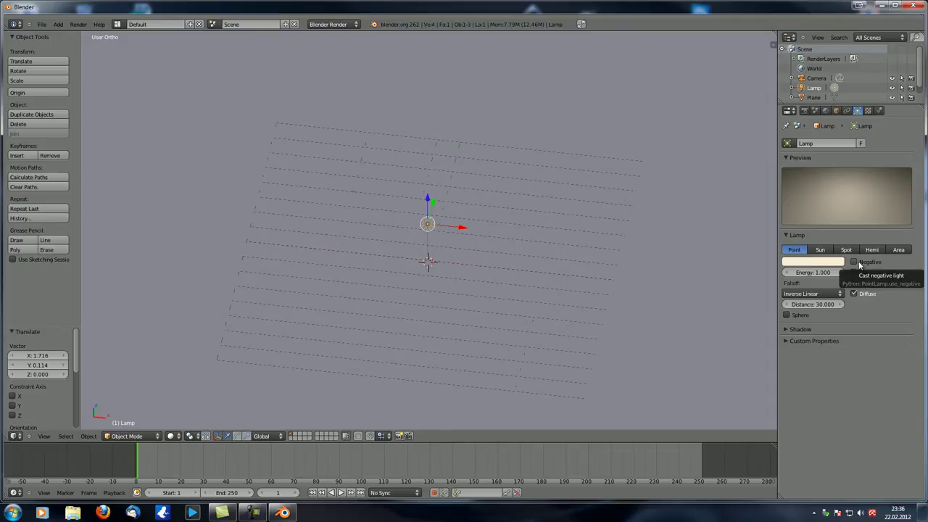
Step: Duplicate the lamp, move the copy along positive X away from the original and lower it about 0.83 units along Z
middle_click_drag(626, 245, 333, 274)
key("shift+d")
left_click(329, 265)
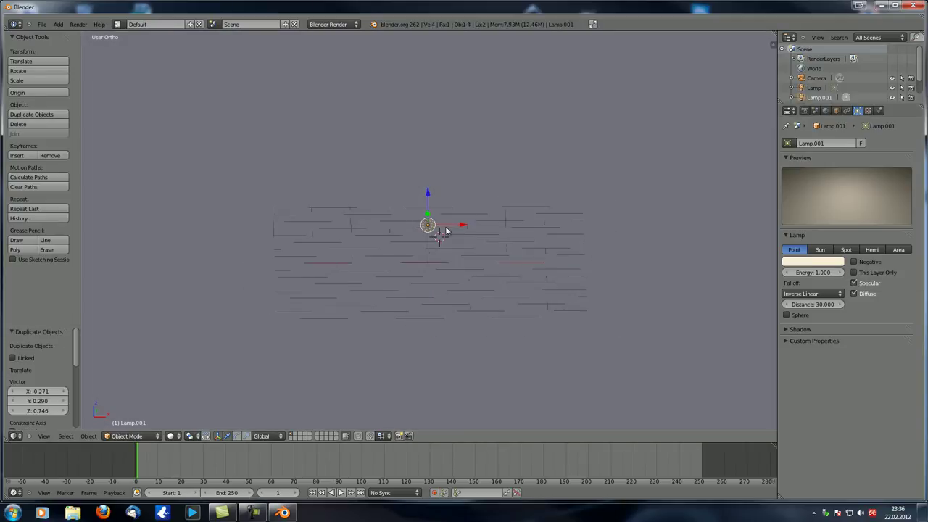
left_click_drag(445, 229, 540, 229)
left_click_drag(523, 193, 524, 208)
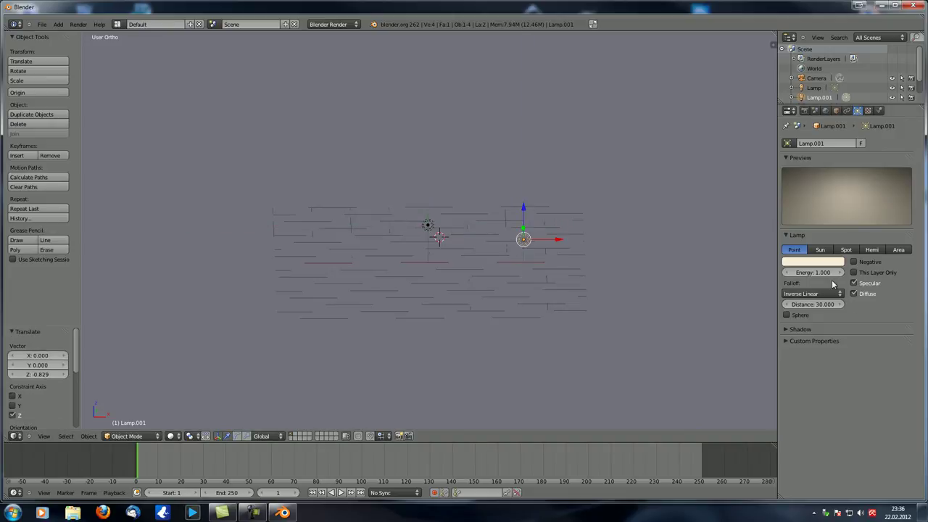
Step: Make the duplicate lamp cast negative light and render its effect beside the original lamp
left_click(855, 263)
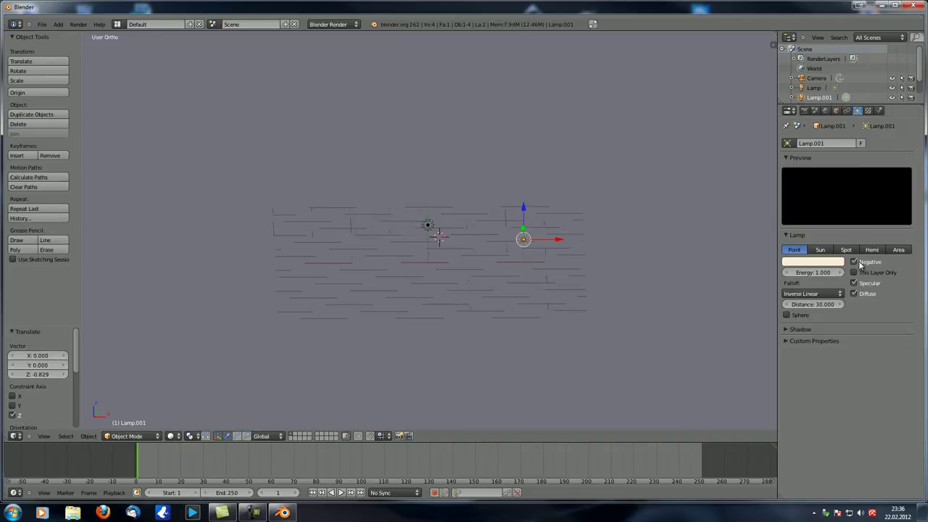
middle_click_drag(388, 304, 477, 306)
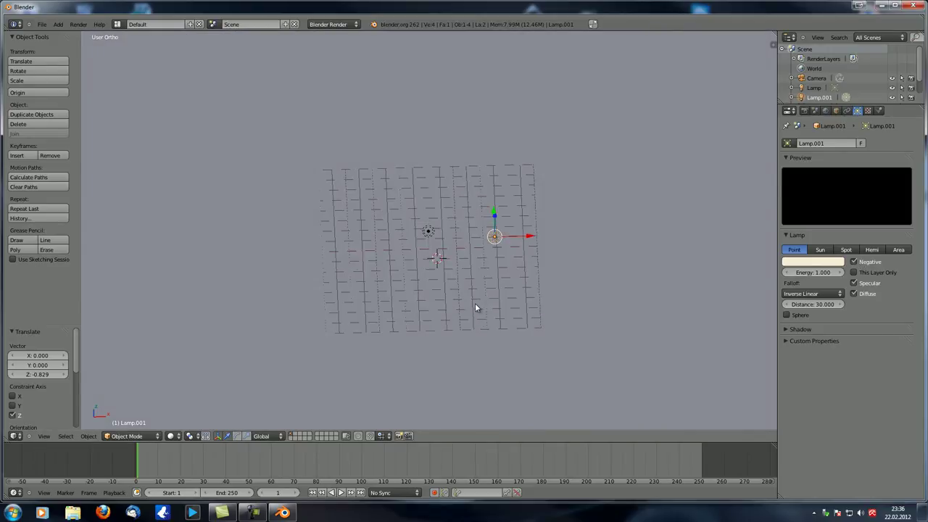
key("F12")
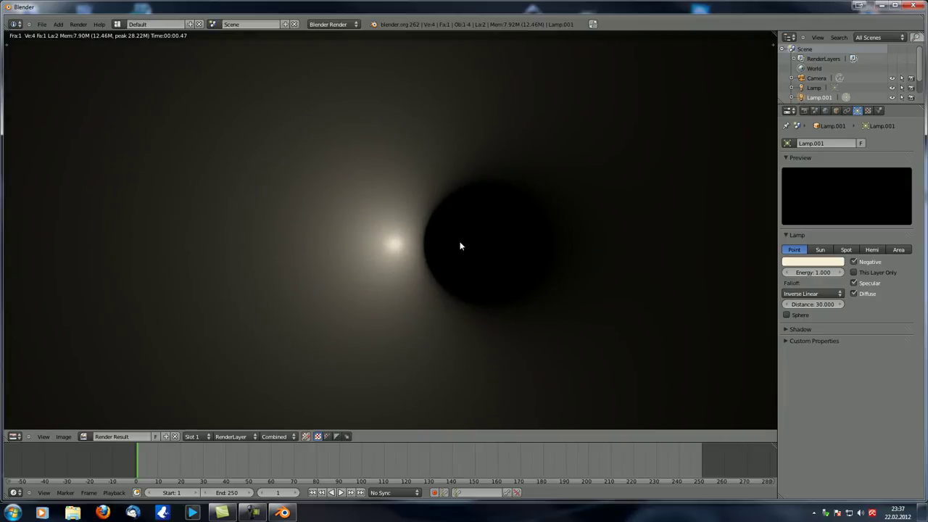
scroll(460, 285, "down", 2)
scroll(459, 286, "up", 2)
middle_click_drag(543, 259, 383, 256)
scroll(382, 254, "down", 2)
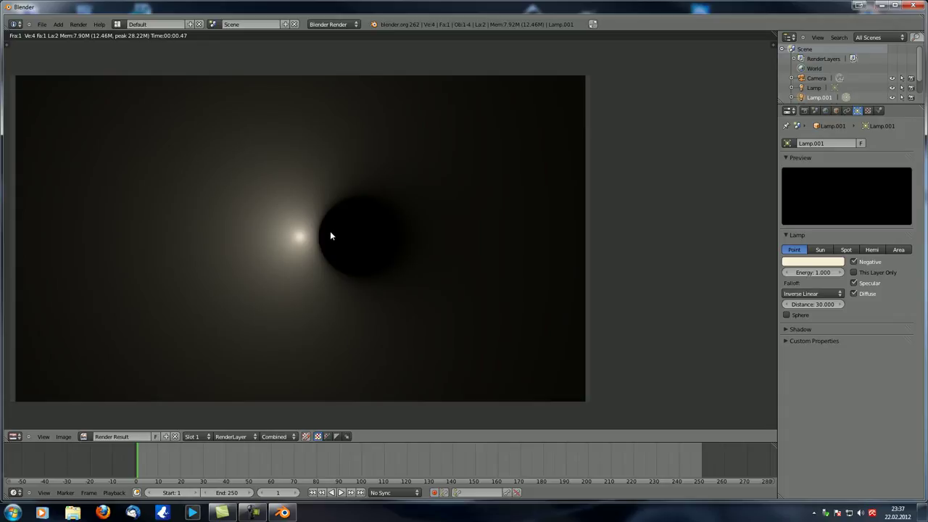
Step: Close the render and turn off the duplicate lamp's Negative option
key("Escape")
middle_click_drag(329, 238, 421, 210)
middle_click_drag(474, 250, 480, 290)
left_click(855, 262)
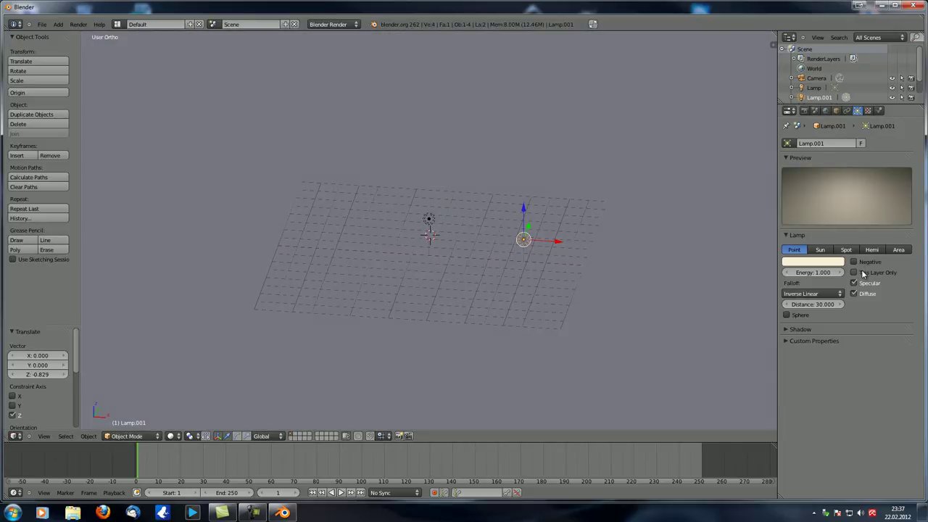
Step: Add a cube and move it about 1.42 units along X and 2.91 units along Y, between the two lamps
middle_click_drag(383, 289, 412, 289)
key("shift+a")
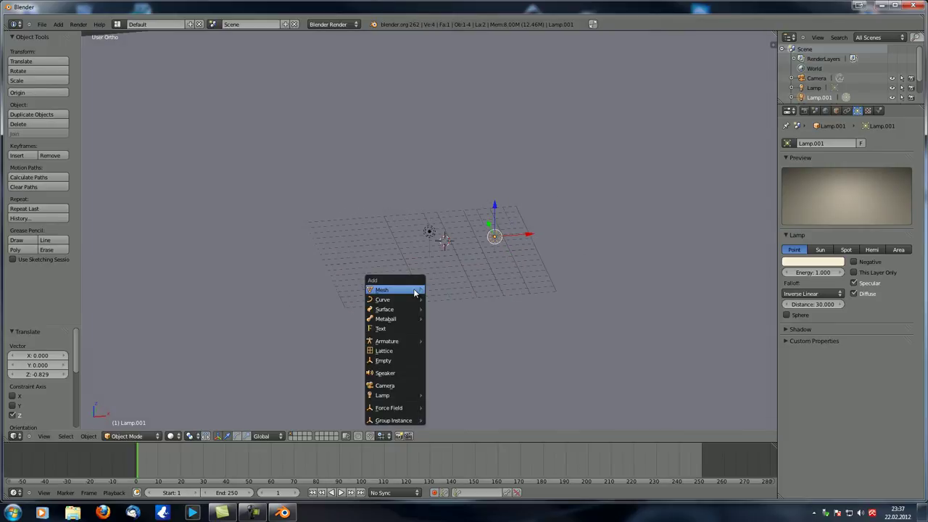
left_click(437, 301)
left_click_drag(472, 239, 489, 242)
middle_click_drag(490, 242, 470, 285)
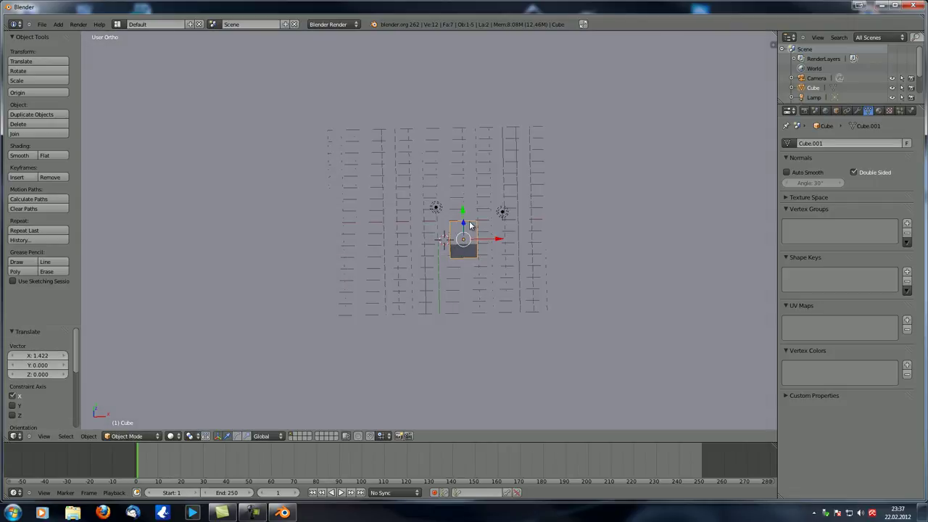
middle_click_drag(470, 215, 467, 210)
left_click_drag(467, 210, 469, 164)
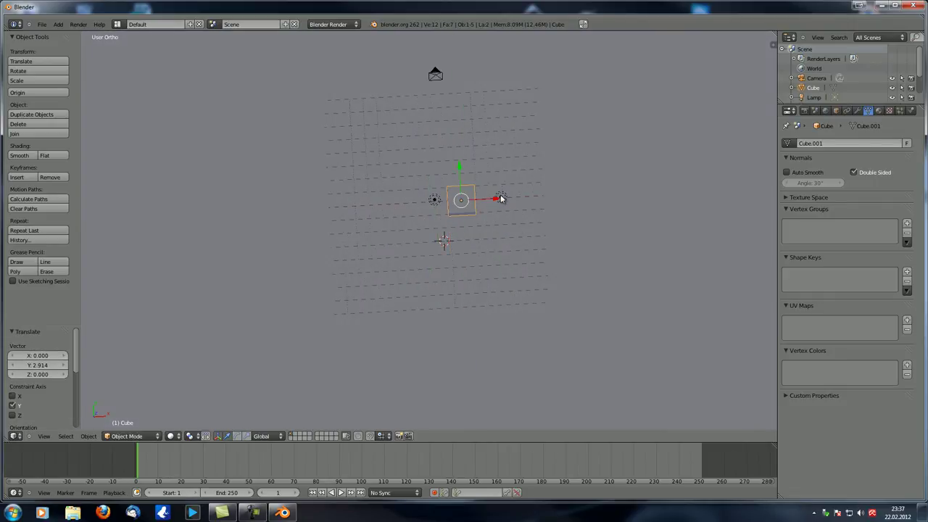
Step: Delete the duplicate lamp
right_click(501, 198)
key("x")
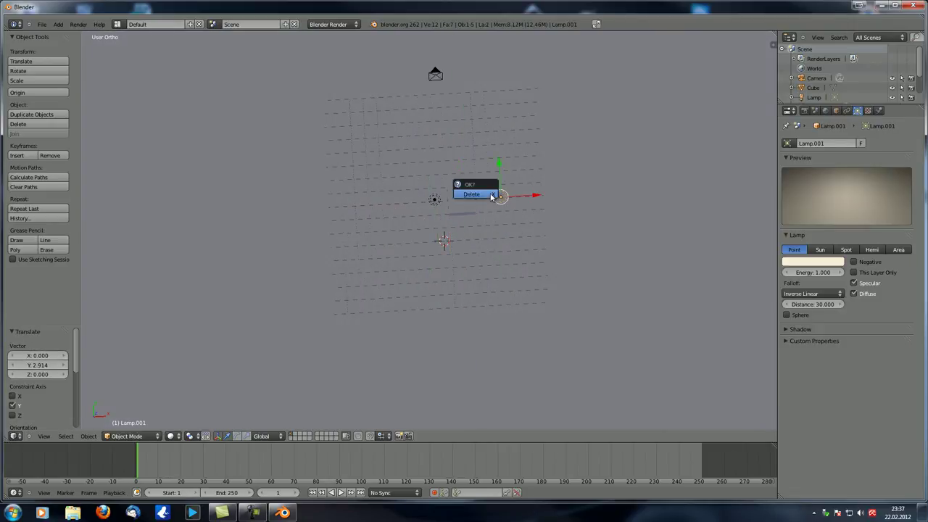
left_click(489, 195)
Step: Move the cube farther from the lamp along positive X and lower it about 1.91 units along Z
right_click(461, 207)
left_click_drag(483, 201, 515, 199)
middle_click_drag(516, 198, 492, 161)
left_click_drag(492, 161, 492, 178)
middle_click_drag(492, 179, 492, 297)
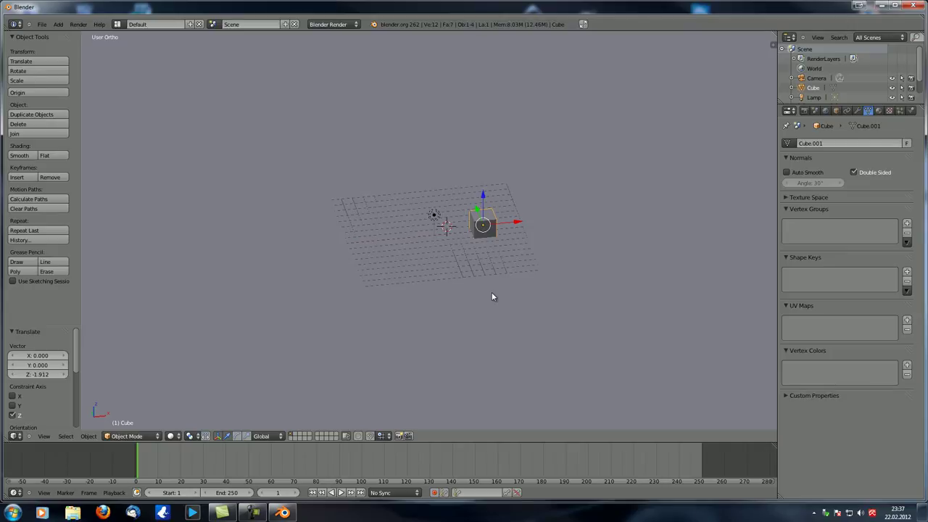
Step: Move the cube to the second layer and render with only the first layer shown
key("m")
left_click(574, 312)
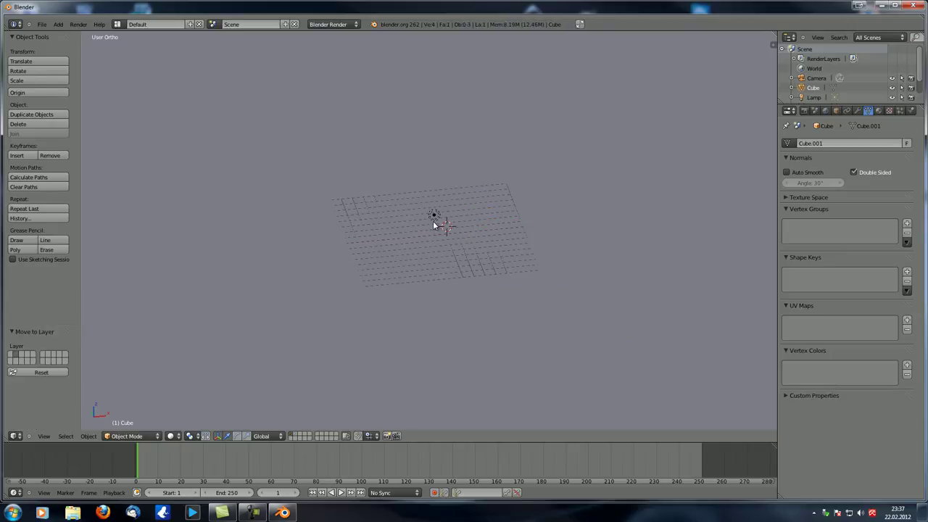
key("F12")
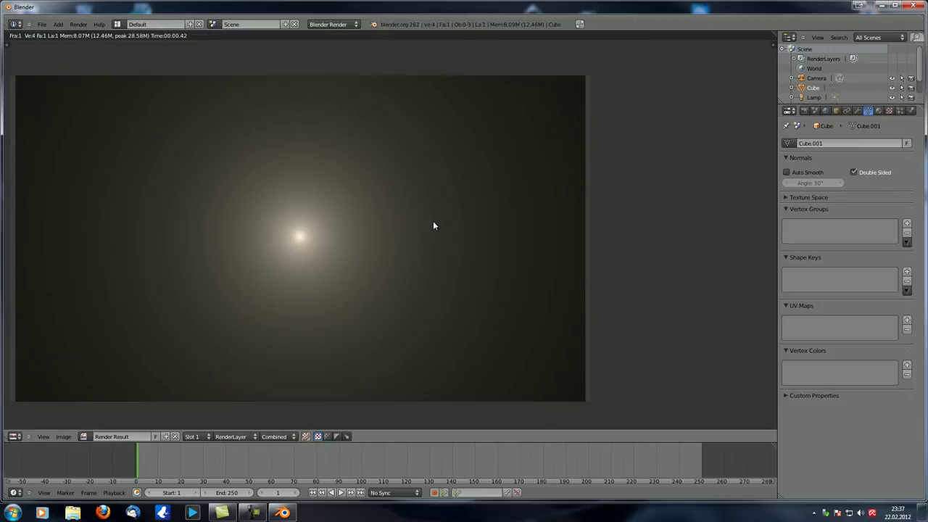
key("Escape")
Step: Show the second layer together with the first and render the cube's shadow on the plane
left_click(296, 436, "shift")
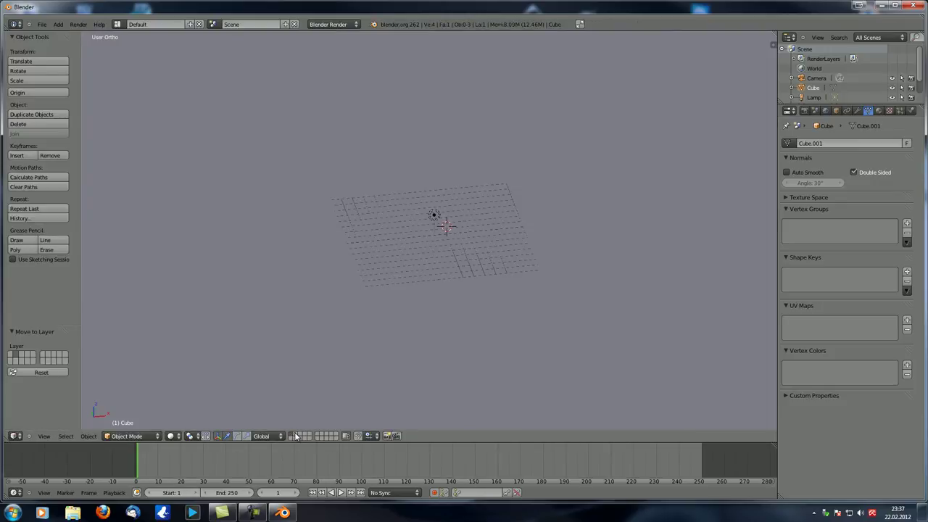
key("F12")
scroll(308, 245, "up", 4)
middle_click_drag(308, 248, 503, 224)
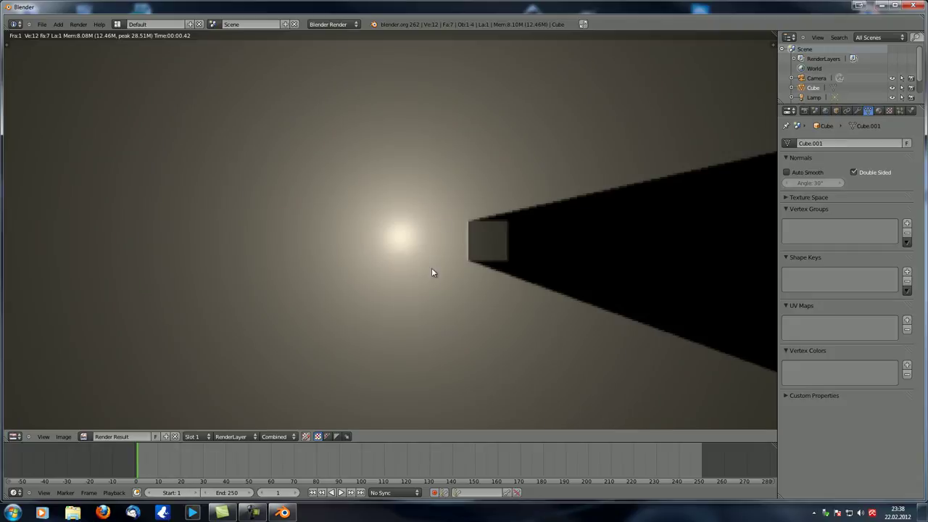
key("Escape")
Step: Enable This Layer Only on the remaining lamp and render the scene
middle_click_drag(439, 273, 453, 243)
right_click(435, 211)
left_click(872, 274)
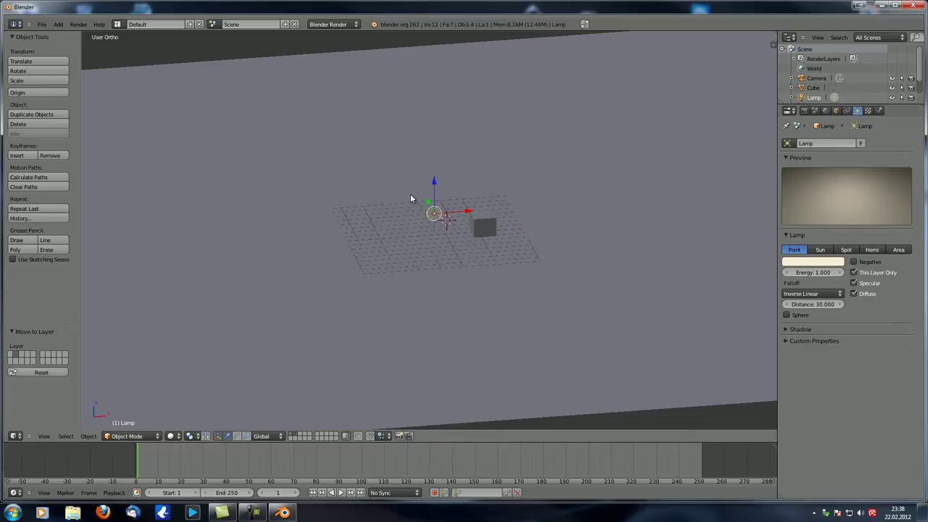
key("F12")
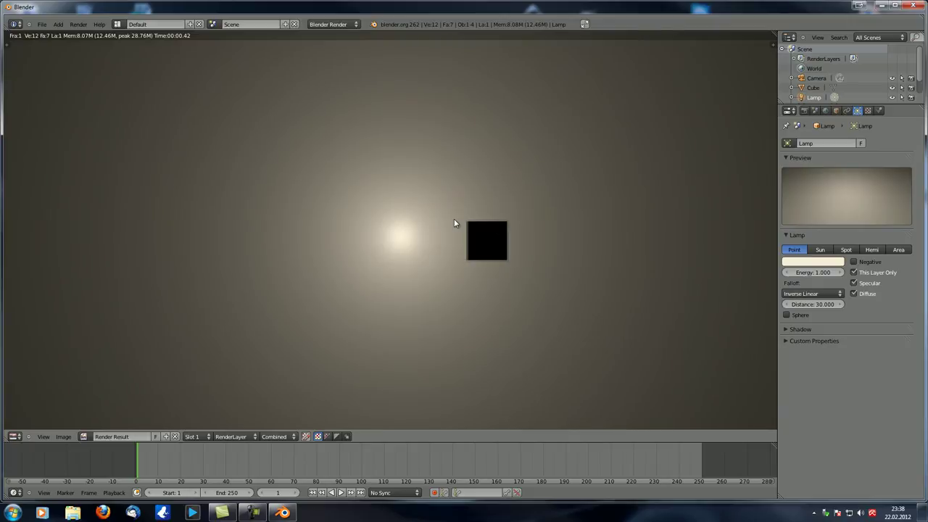
Step: Move the cube back to the first layer and render it with the layer-restricted lamp
key("Escape")
key("KP_5")
right_click(484, 233)
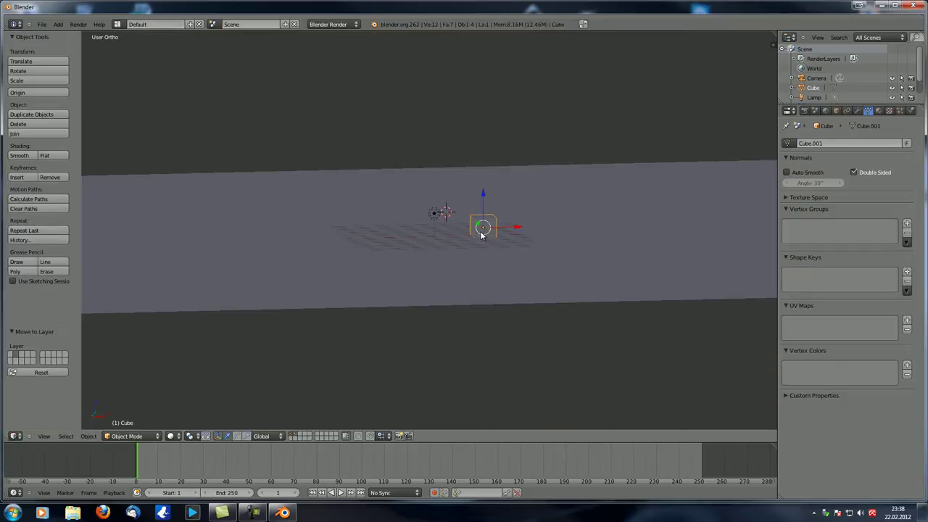
key("m")
left_click(562, 251)
key("KP_5")
key("F12")
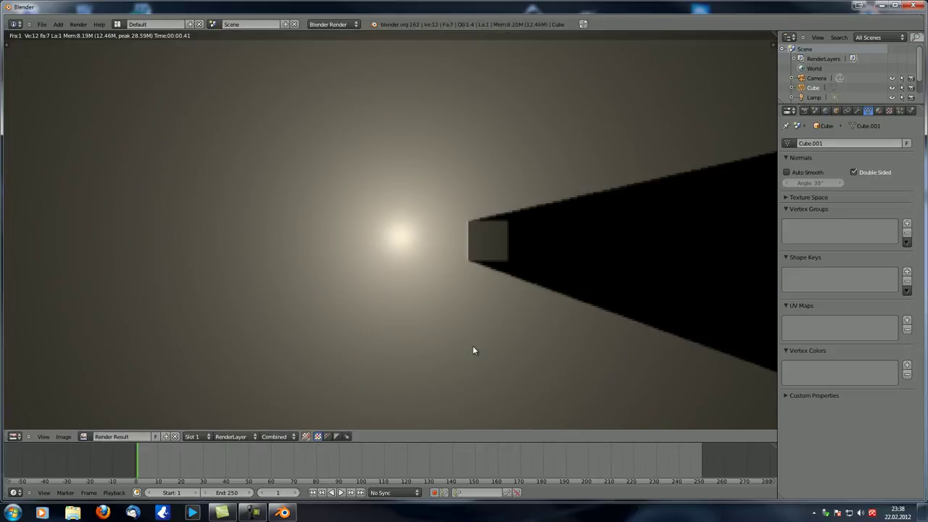
key("Escape")
key("KP_5")
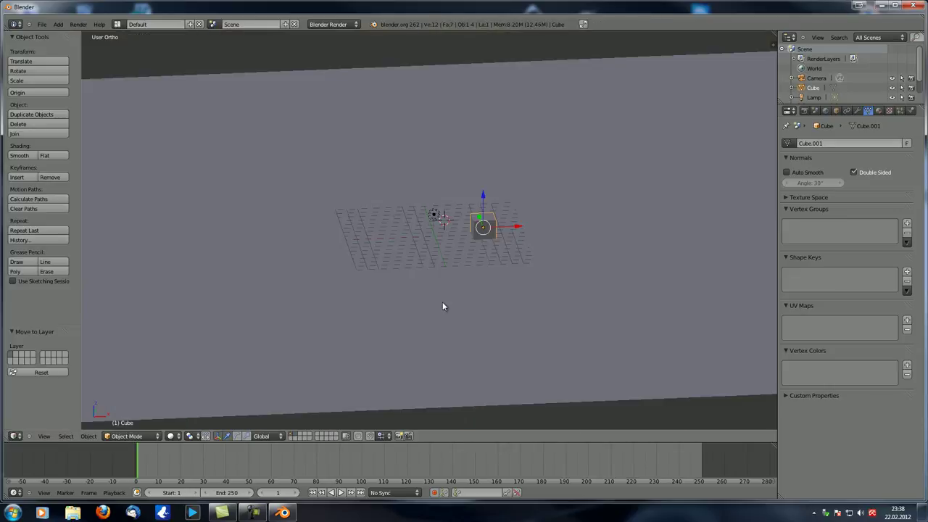
Step: Turn off This Layer Only on the lamp and delete the cube from the scene
right_click(435, 215)
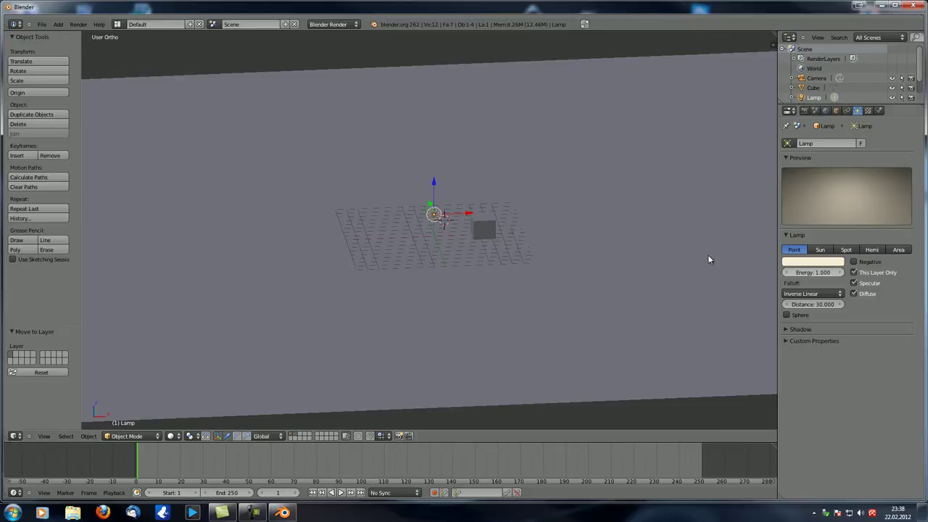
key("KP_8")
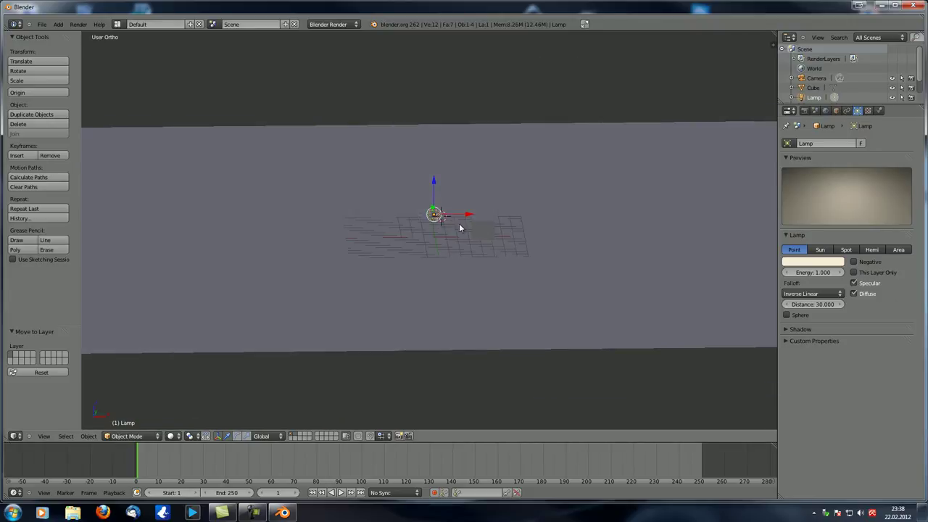
right_click(474, 232)
middle_click_drag(475, 232, 474, 258)
right_click(441, 229)
scroll(443, 232, "up", 5)
right_click(474, 258)
key("x")
left_click(467, 259)
Step: Add a UV sphere with 64 segments and 32 rings at the 3D cursor
key("shift+a")
mouse_move(467, 259)
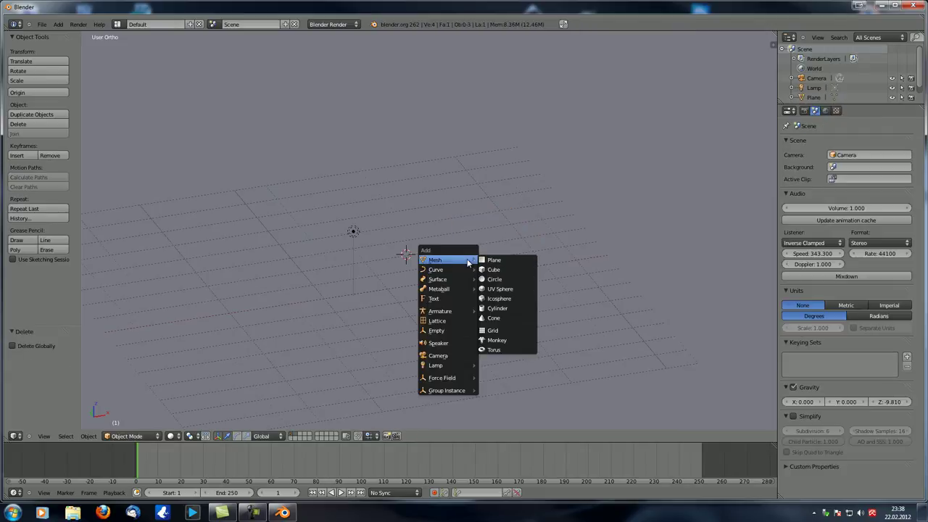
left_click(497, 290)
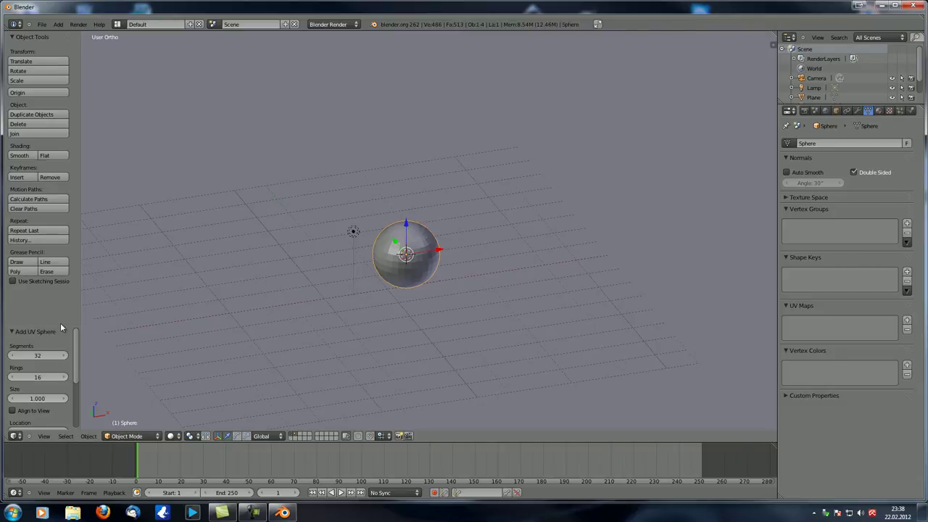
scroll(59, 324, "down", 4)
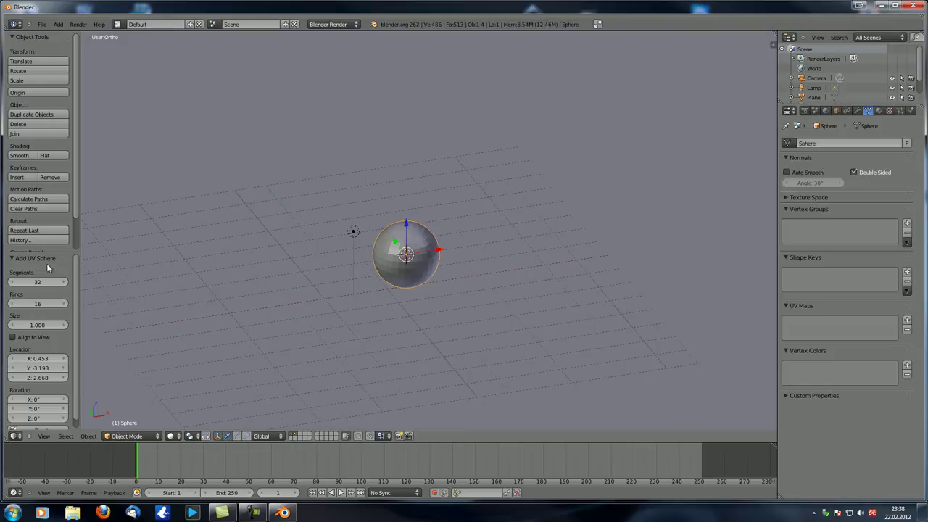
middle_click_drag(52, 252, 53, 217)
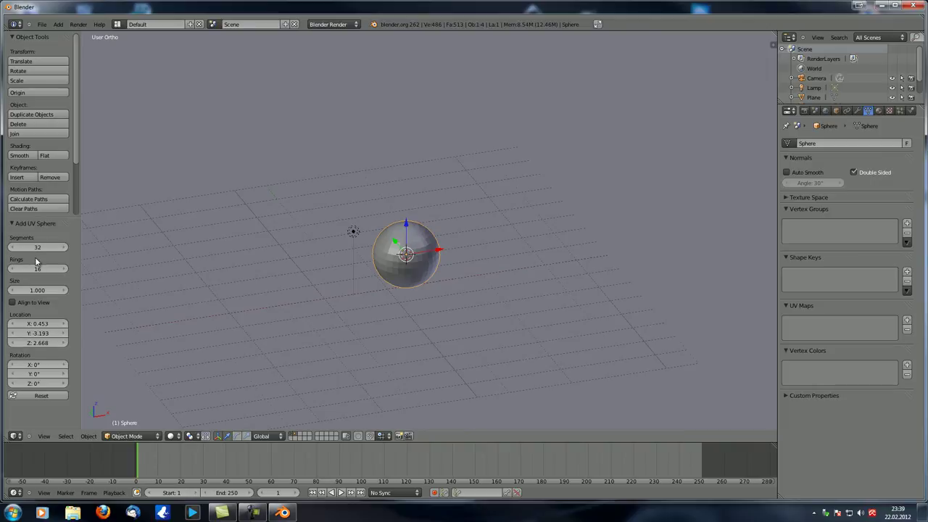
left_click(36, 246)
type("64")
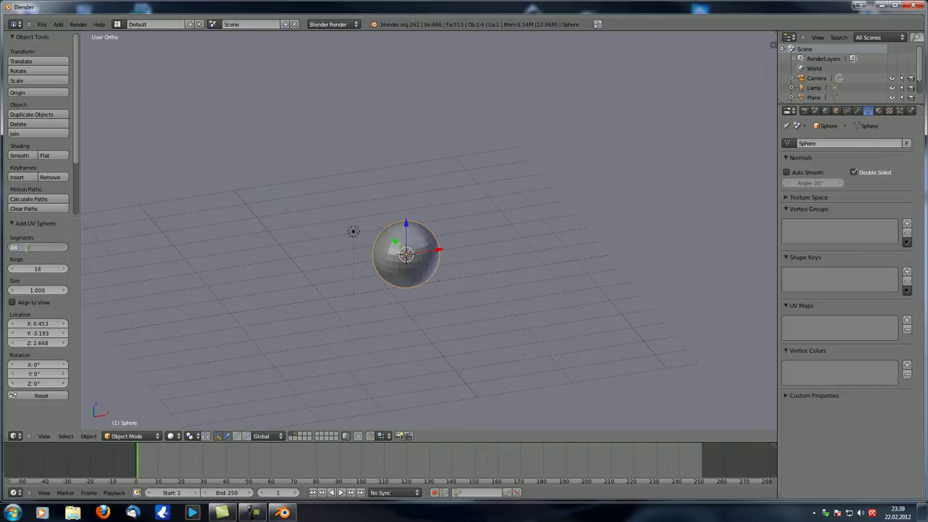
key("Return")
left_click(39, 269)
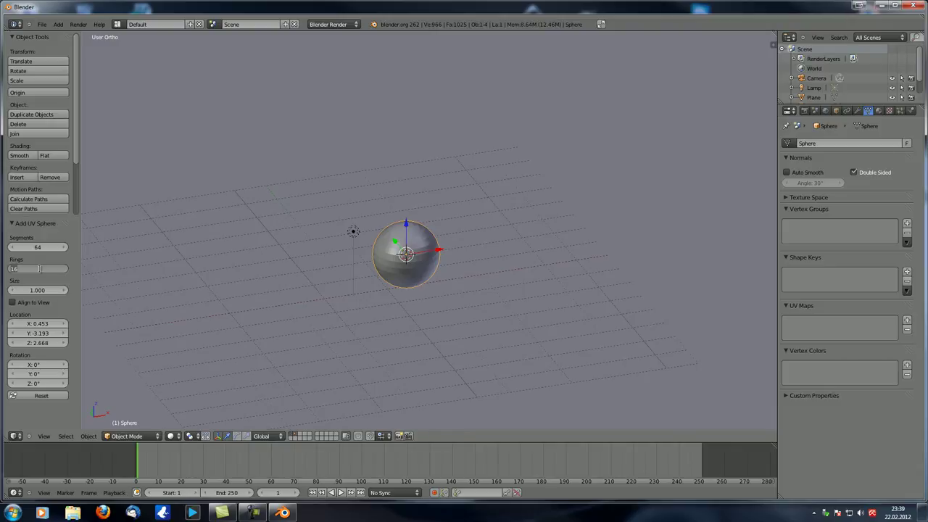
type("32")
key("Return")
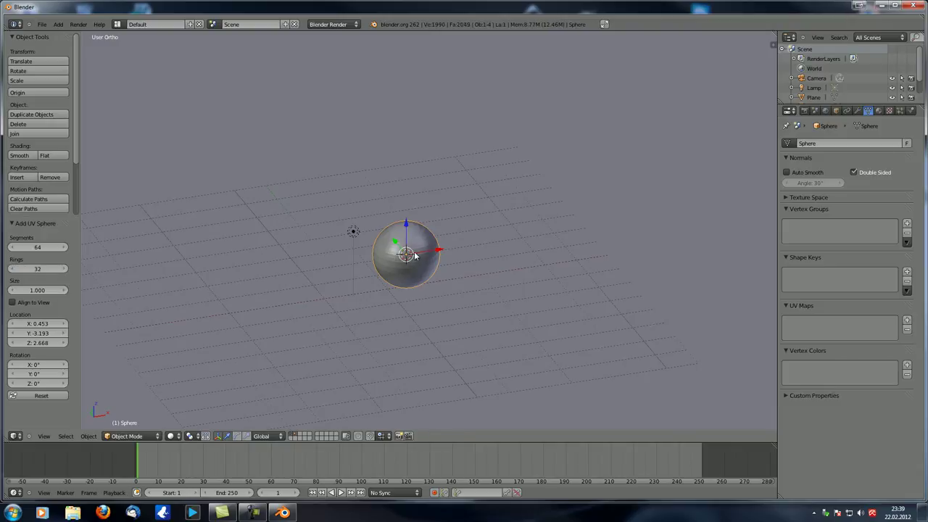
left_click_drag(39, 217, 37, 344)
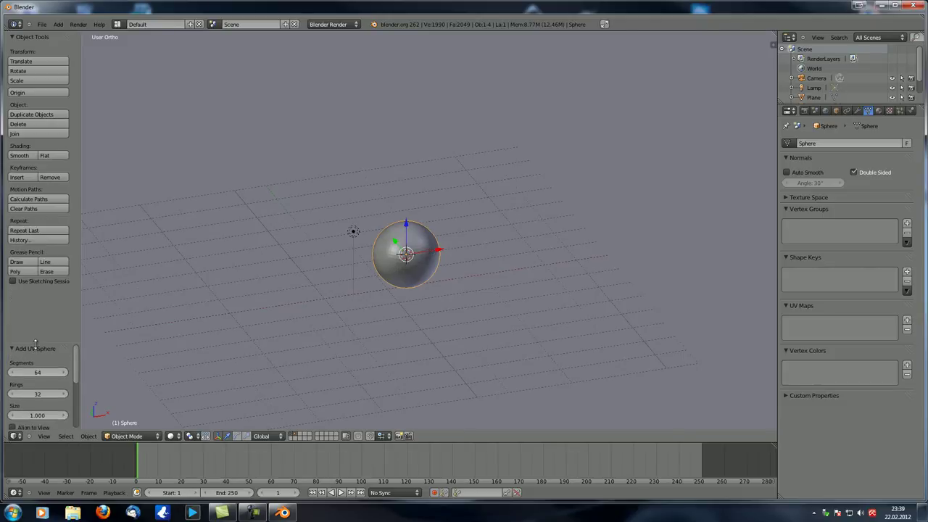
Step: Shade the sphere smooth and lower it about 1.75 units along the Z axis
left_click(25, 154)
scroll(368, 302, "up", 4)
middle_click_drag(368, 303, 479, 288)
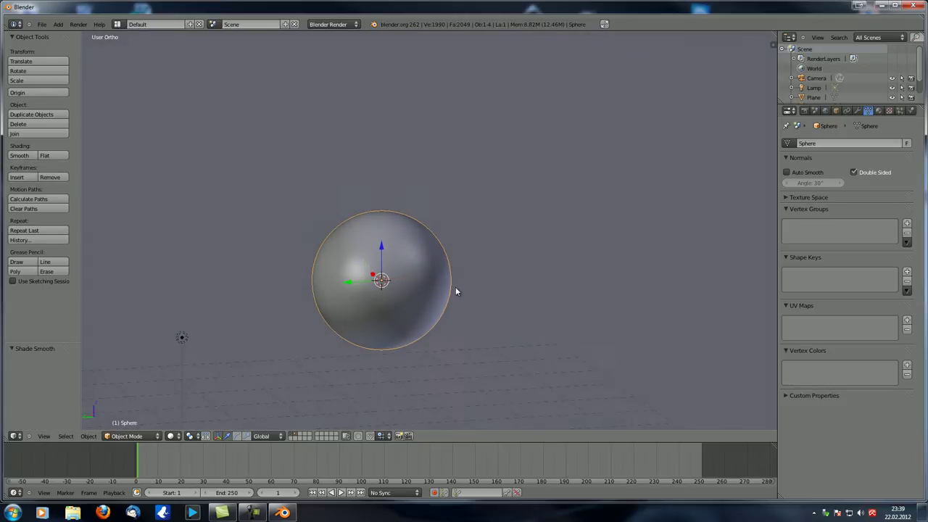
scroll(279, 290, "down", 4)
middle_click_drag(280, 290, 303, 278)
right_click(304, 278)
right_click(384, 265)
left_click_drag(411, 226, 410, 282)
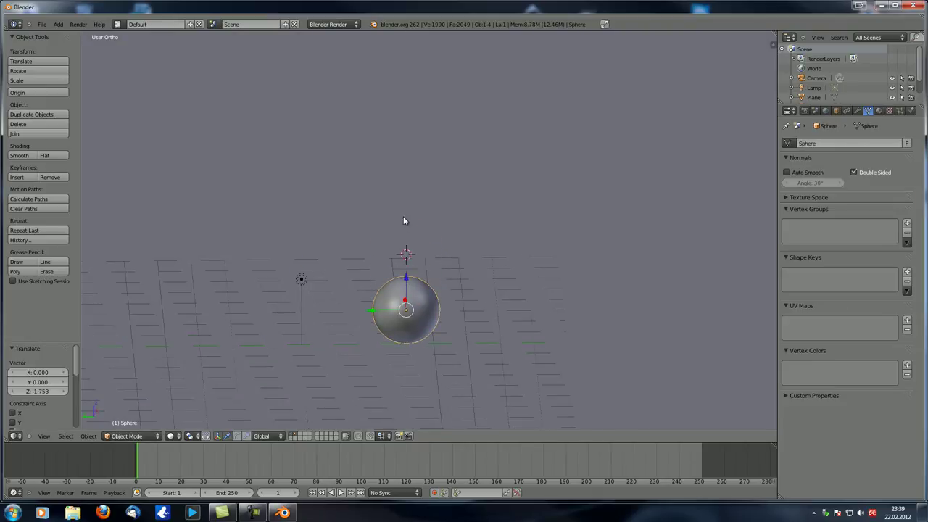
Step: Select the camera and align it to a close view looking down at the sphere
middle_click_drag(411, 205, 419, 235)
key("KP_0")
right_click(463, 164)
right_click(463, 159)
middle_click_drag(425, 292, 422, 120)
key("KP_5")
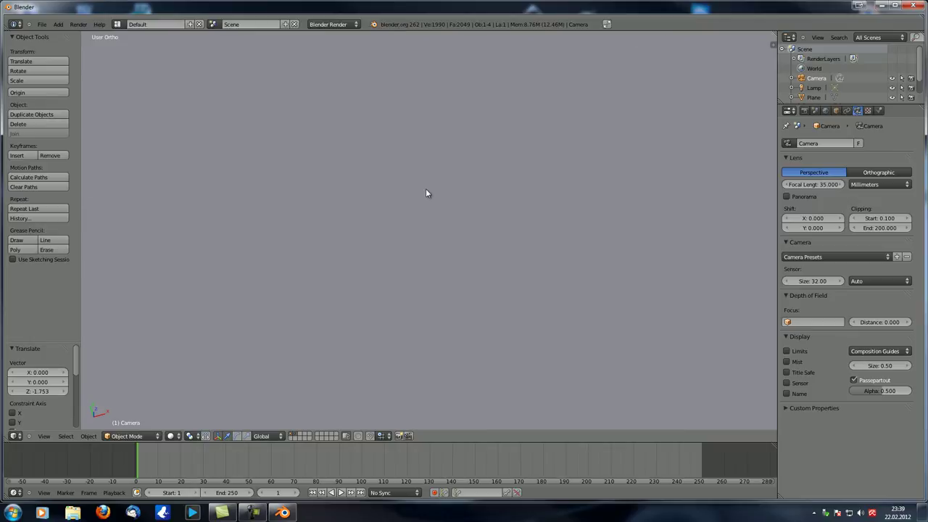
middle_click_drag(417, 210, 417, 246)
scroll(406, 261, "up", 6)
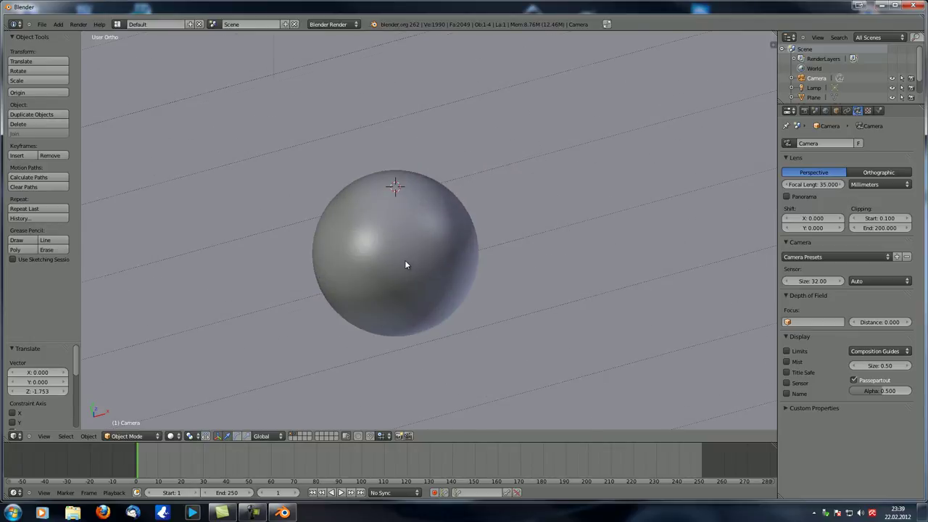
key("ctrl+alt+KP_0")
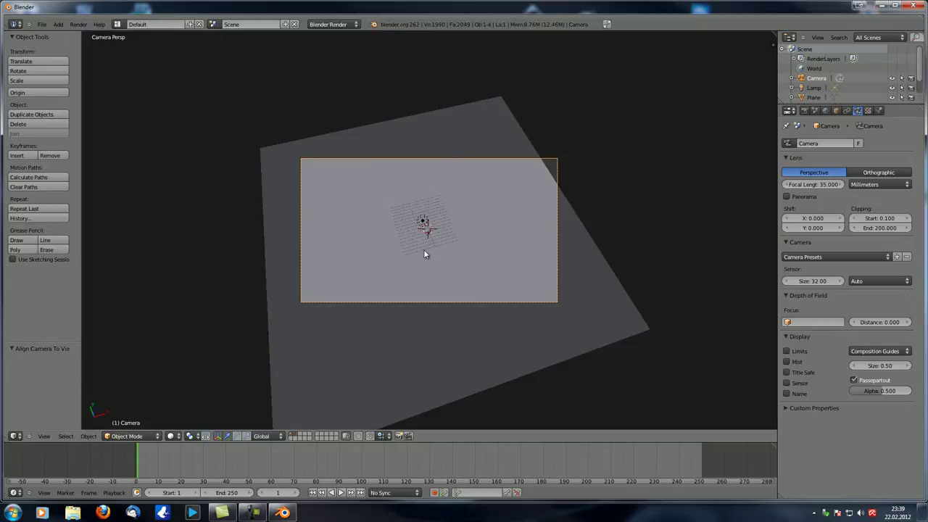
Step: Move the camera in along its local Z axis and rotate it about global Z to frame the whole sphere
key("g")
key("z")
key("z")
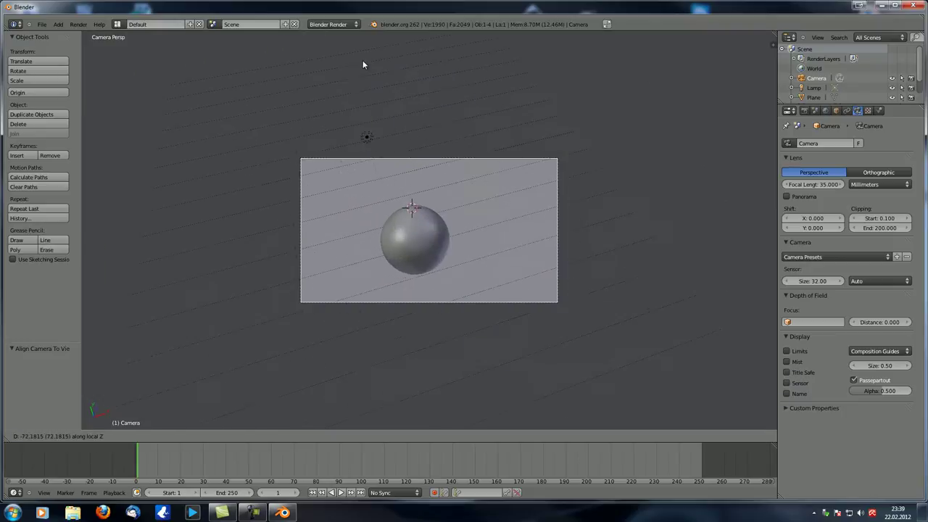
left_click(373, 87)
key("r")
key("z")
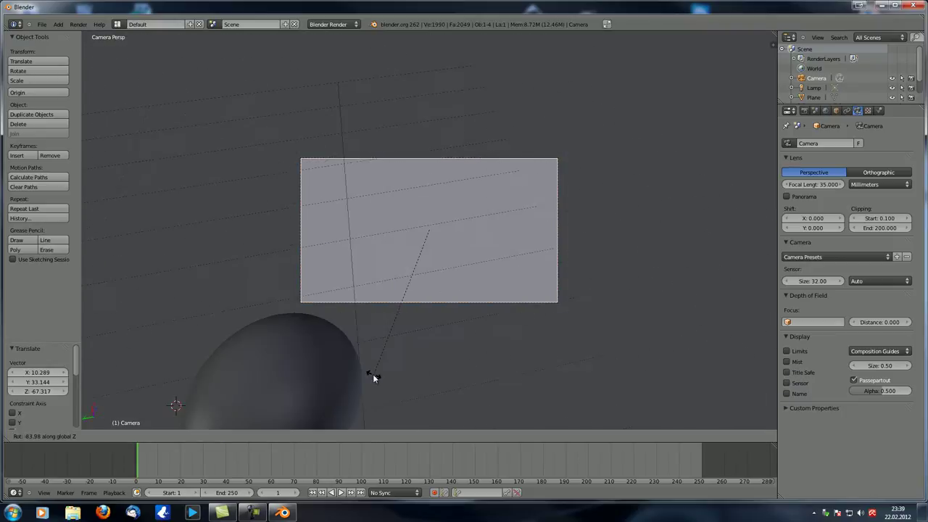
left_click(600, 198)
key("g")
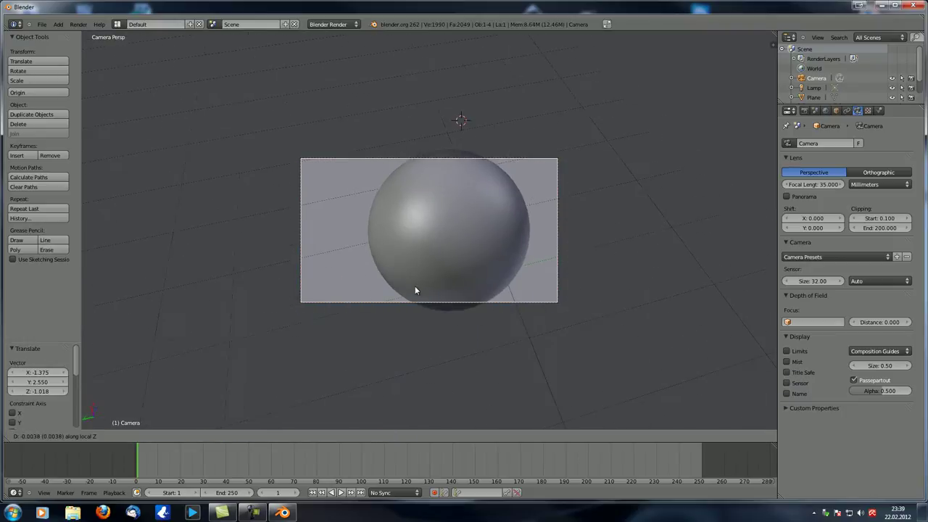
left_click(384, 290)
scroll(382, 282, "up", 3)
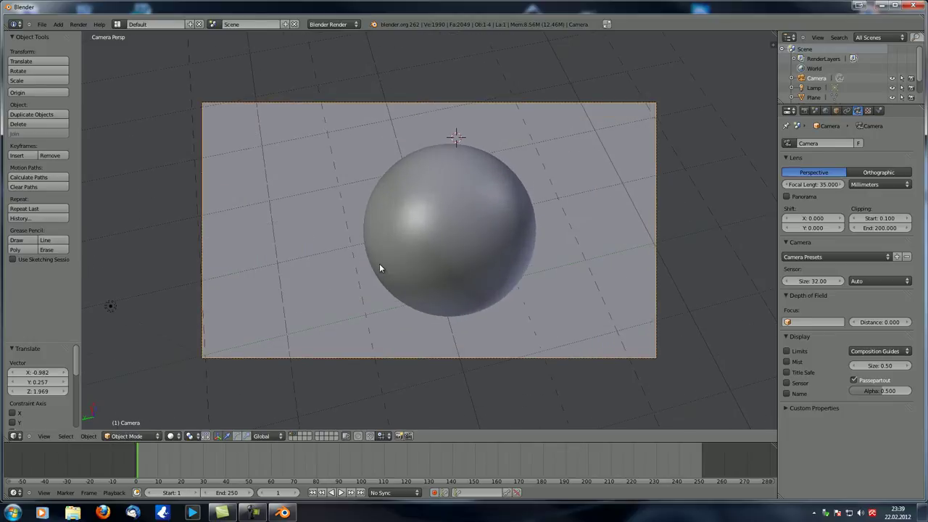
Step: Render the sphere lit by the lamp and fit the result in view
key("F12")
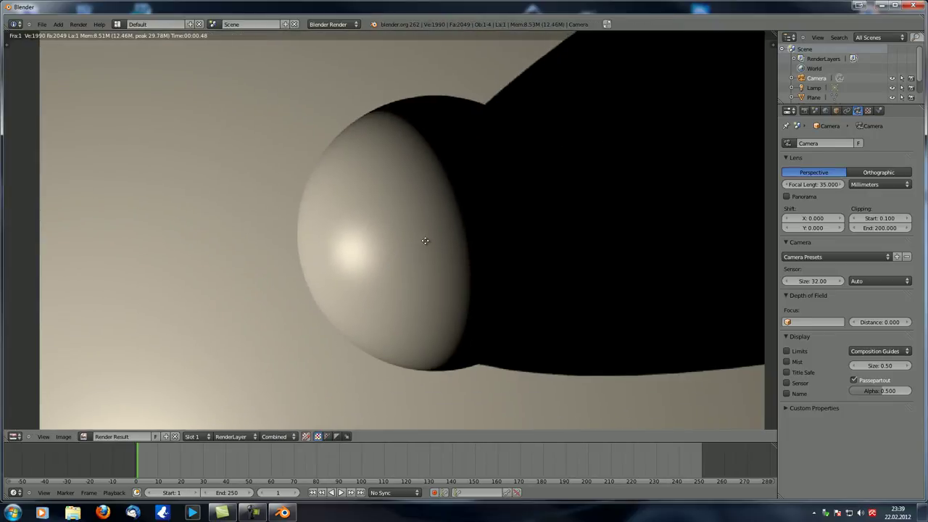
scroll(382, 248, "down", 6)
scroll(388, 214, "up", 3)
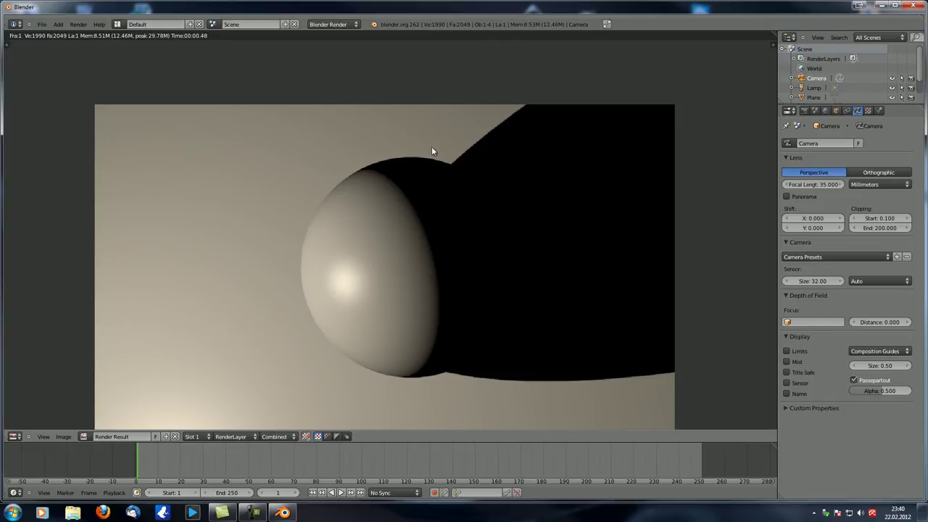
middle_click_drag(326, 265, 398, 231)
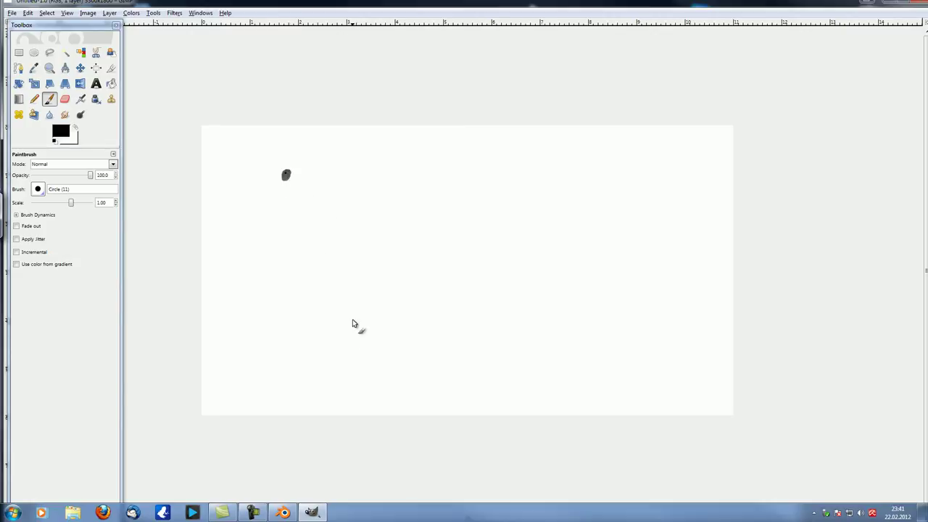
Step: In GIMP, paint a long upward-arching surface line below the black light-source dot
mouse_move(291, 346)
left_mouse_down()
mouse_move(354, 298)
mouse_move(420, 281)
mouse_move(489, 277)
mouse_move(553, 288)
left_mouse_up()
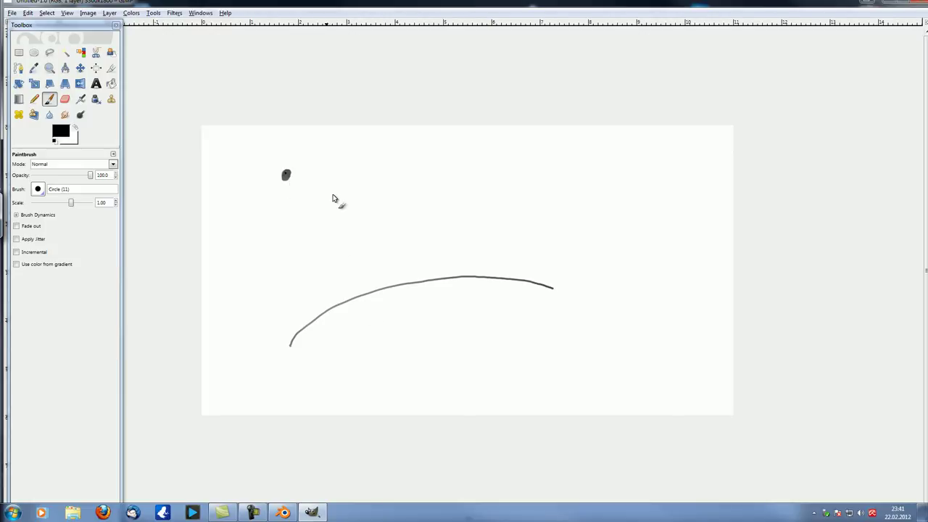
mouse_move(431, 167)
left_mouse_down()
mouse_move(420, 190)
mouse_move(425, 201)
mouse_move(442, 182)
mouse_move(435, 173)
mouse_move(424, 202)
mouse_move(432, 181)
mouse_move(447, 194)
left_mouse_up()
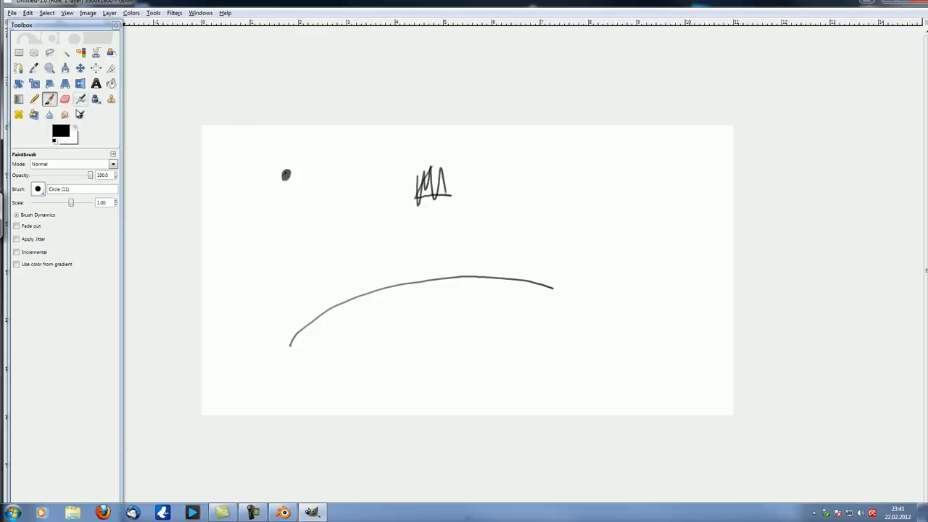
left_click(64, 99)
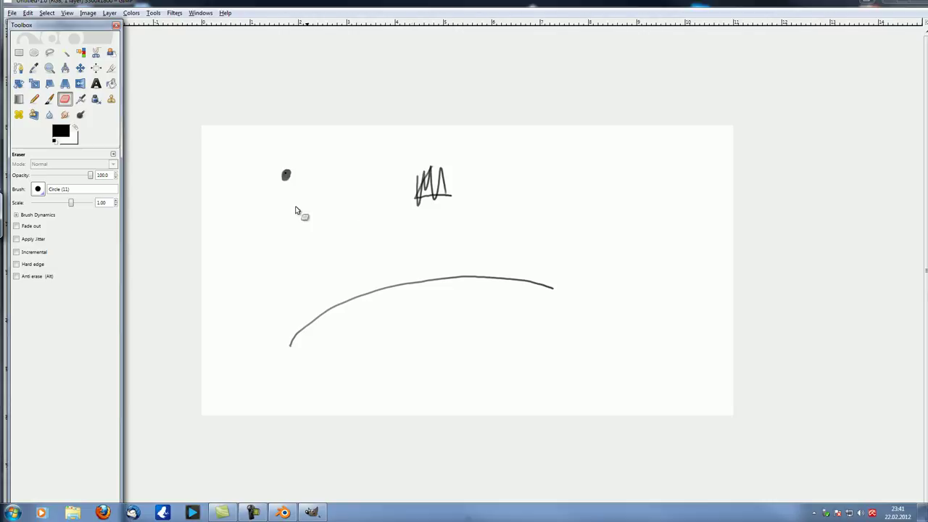
left_click_drag(72, 202, 78, 203)
mouse_move(420, 181)
left_mouse_down()
mouse_move(413, 205)
mouse_move(447, 192)
left_mouse_up()
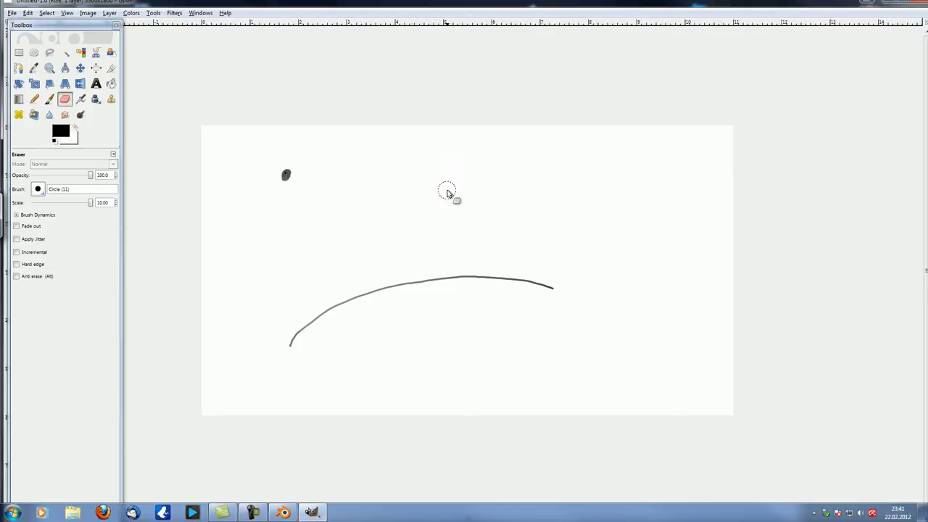
Step: Paint a triangle for the viewer above the curved surface line using the Paintbrush
key("p")
mouse_move(401, 194)
left_mouse_down()
mouse_move(444, 209)
mouse_move(404, 193)
mouse_move(438, 154)
mouse_move(453, 213)
left_mouse_up()
left_click_drag(403, 194, 438, 154)
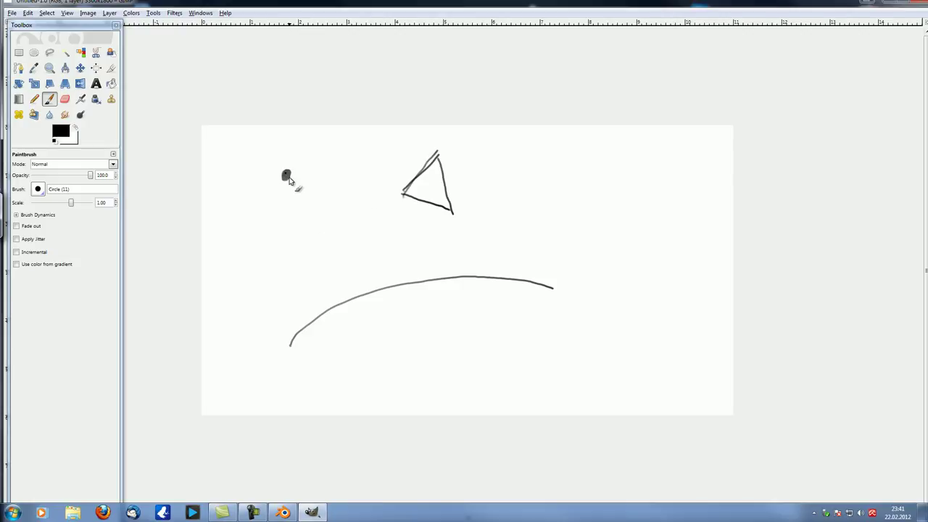
Step: Paint a light ray from the dot reflecting off the surface to the triangle, with both angles marked α and an arc under the hit point
left_click_drag(291, 182, 377, 277)
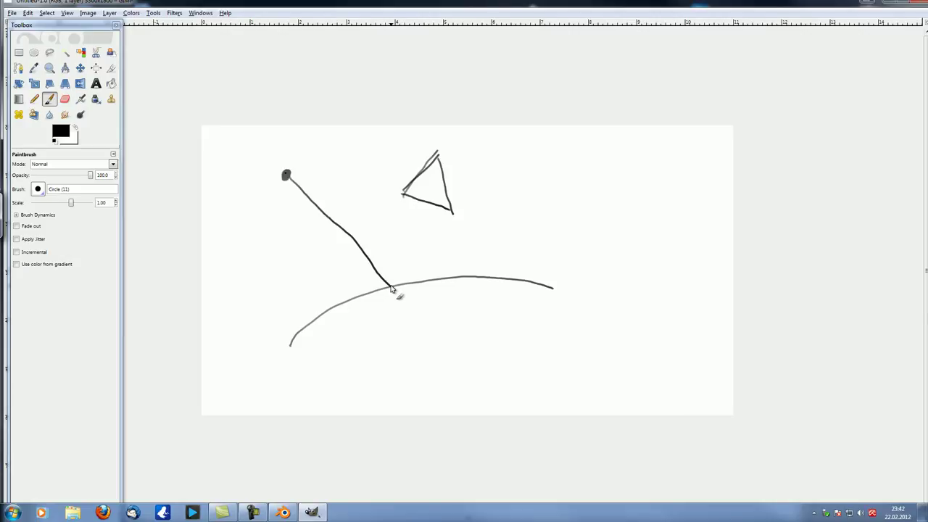
left_click_drag(406, 255, 436, 162)
left_click_drag(372, 288, 411, 279)
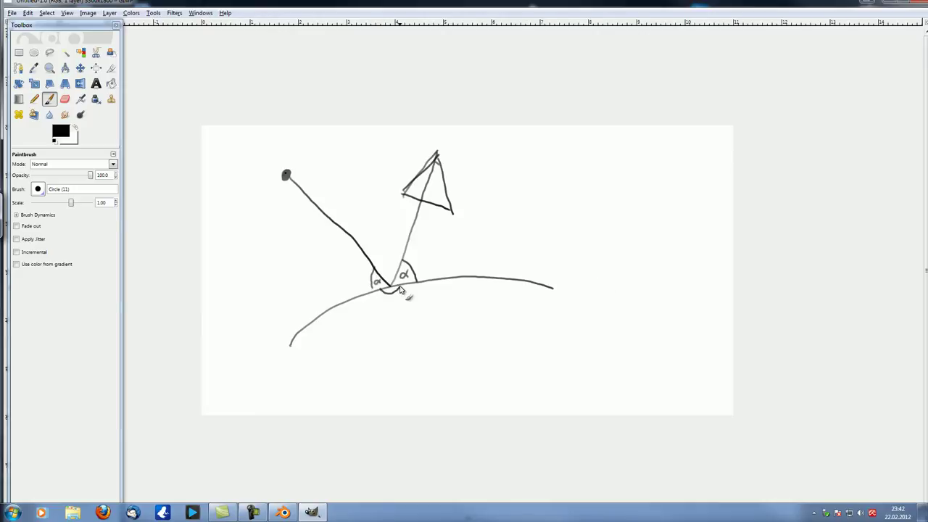
left_click_drag(378, 289, 400, 286)
Step: Paint an enlarged circular detail of the surface with a bumpy profile, scattered ray arrows and a straight line across the bumps
mouse_move(470, 261)
left_mouse_down()
mouse_move(443, 277)
mouse_move(474, 290)
mouse_move(470, 265)
mouse_move(530, 201)
mouse_move(677, 166)
mouse_move(559, 244)
mouse_move(527, 172)
mouse_move(608, 111)
left_mouse_up()
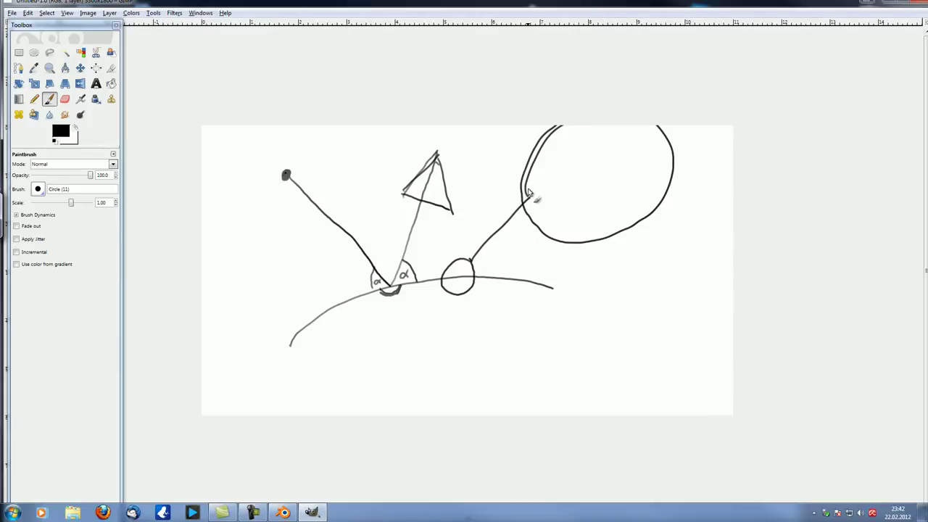
mouse_move(528, 185)
left_mouse_down()
mouse_move(585, 169)
mouse_move(594, 180)
mouse_move(637, 167)
mouse_move(644, 181)
mouse_move(671, 186)
left_mouse_up()
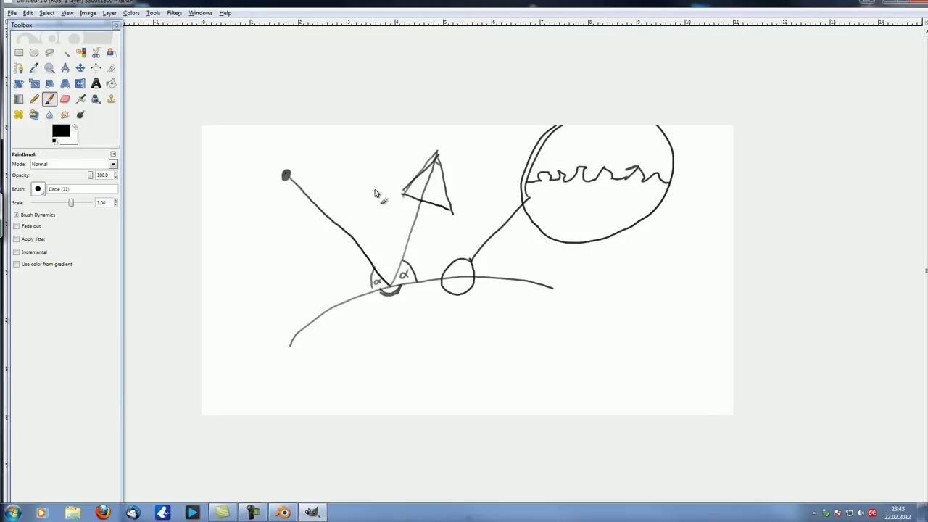
mouse_move(561, 142)
left_mouse_down()
mouse_move(587, 172)
mouse_move(596, 148)
mouse_move(602, 172)
mouse_move(587, 172)
mouse_move(635, 162)
left_mouse_up()
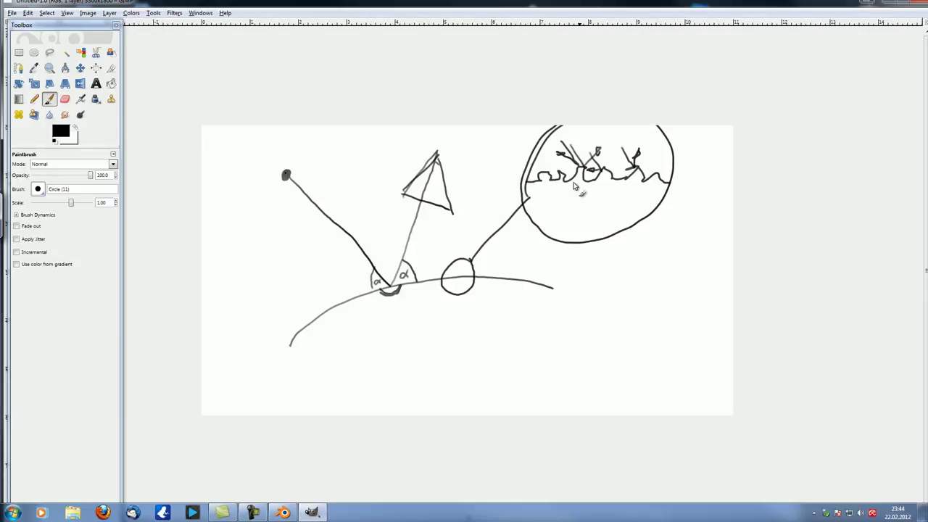
mouse_move(528, 178)
left_mouse_down()
mouse_move(626, 177)
mouse_move(538, 176)
mouse_move(604, 179)
mouse_move(572, 179)
left_mouse_up()
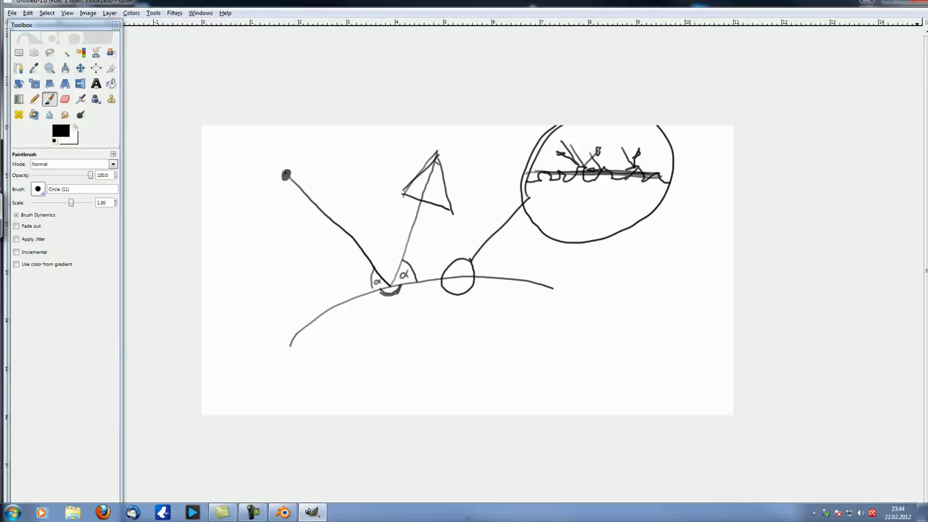
Step: Switch back to Blender and center the rendered sphere image for viewing
key("alt+Tab")
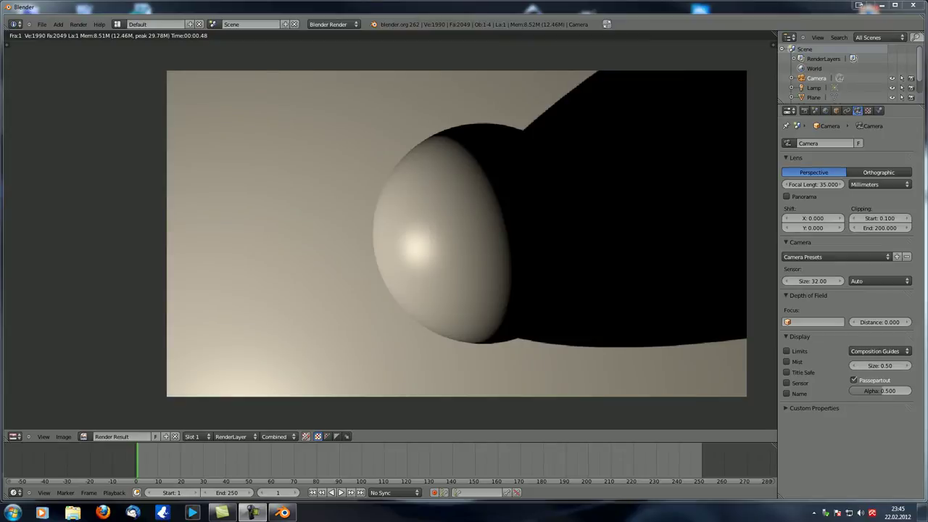
middle_click_drag(428, 225, 435, 233)
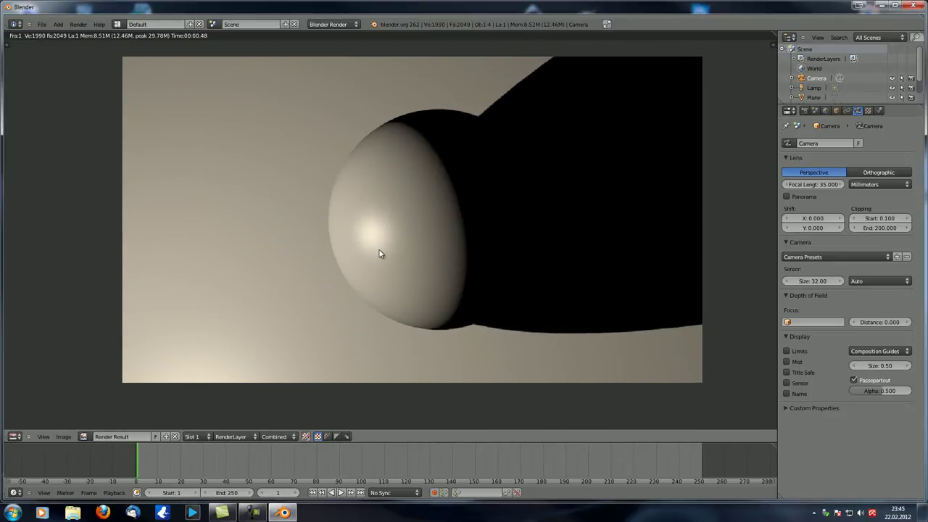
Step: Close the render, leave the camera view and open the sphere's material settings
key("Escape")
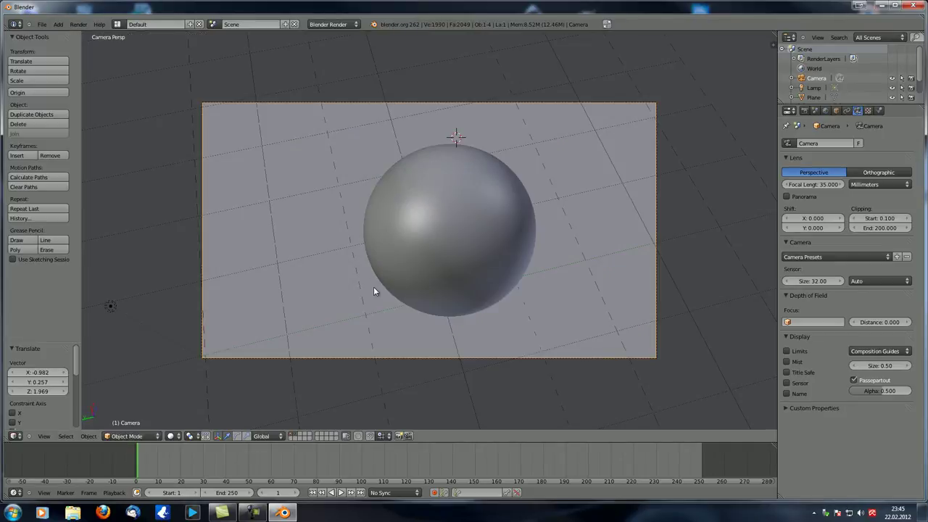
key("KP_0")
middle_click_drag(376, 258, 508, 218)
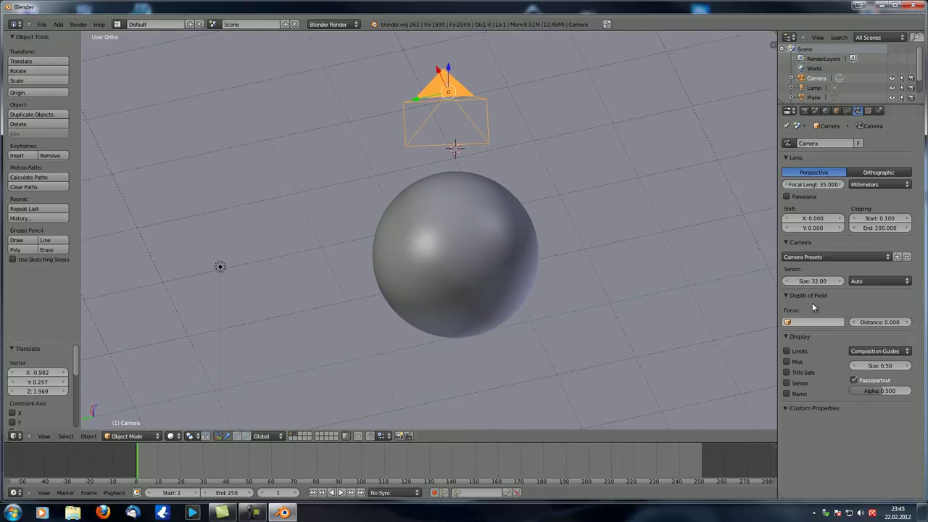
right_click(221, 268)
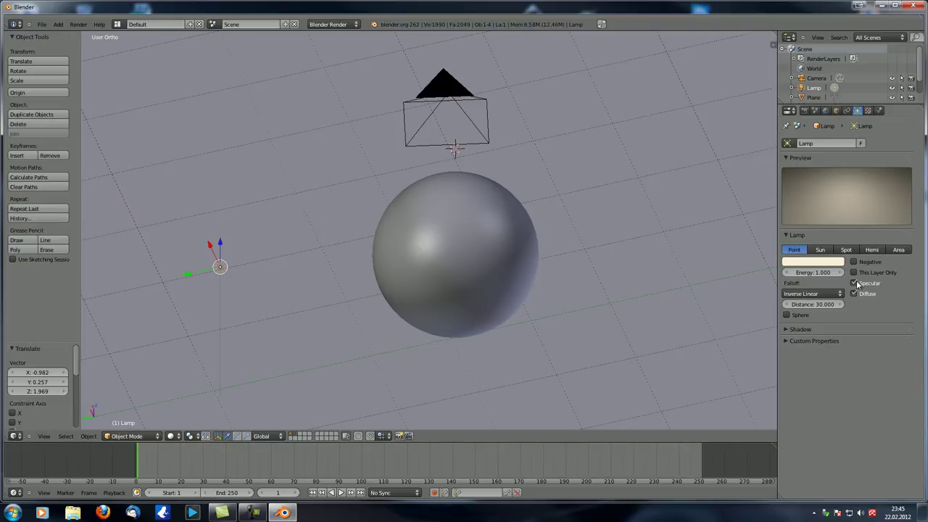
right_click(442, 233)
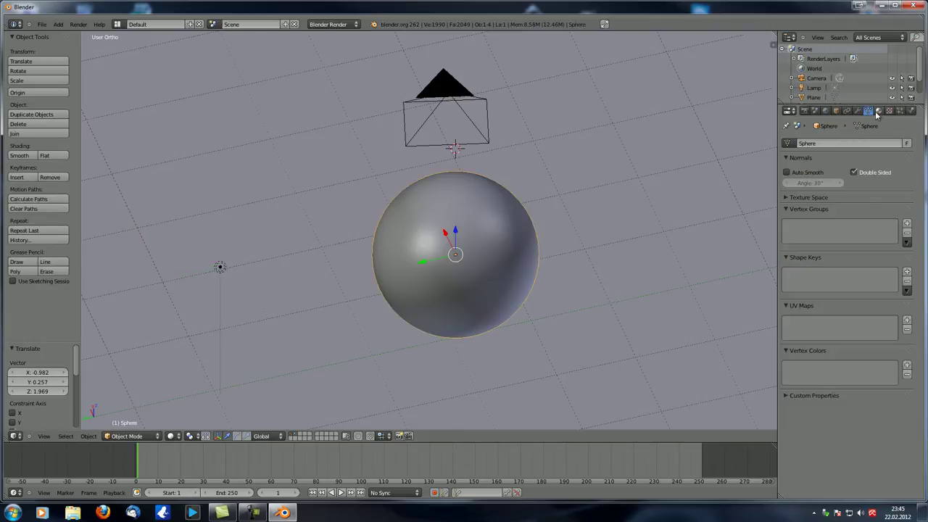
left_click(878, 111)
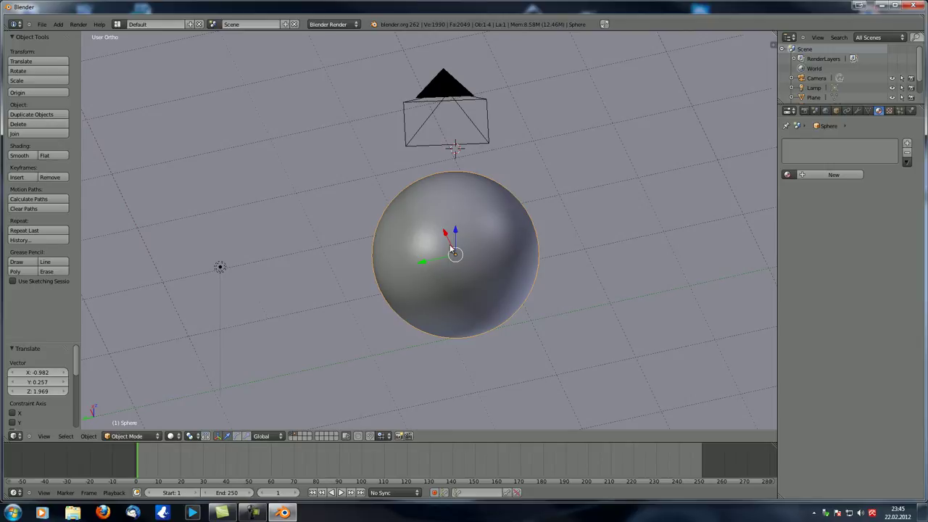
Step: Turn off Specular for the point lamp, keeping Diffuse on, and render the scene
right_click(222, 269)
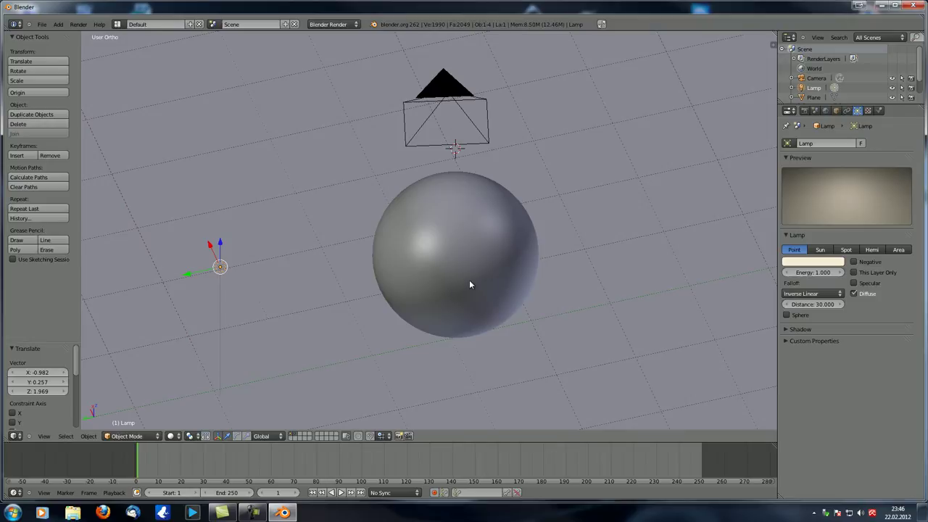
key("F12")
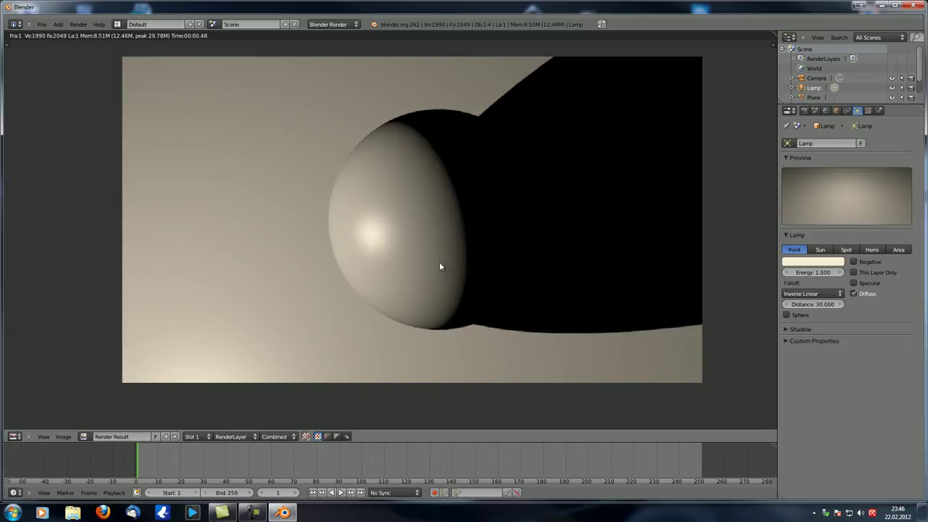
key("F12")
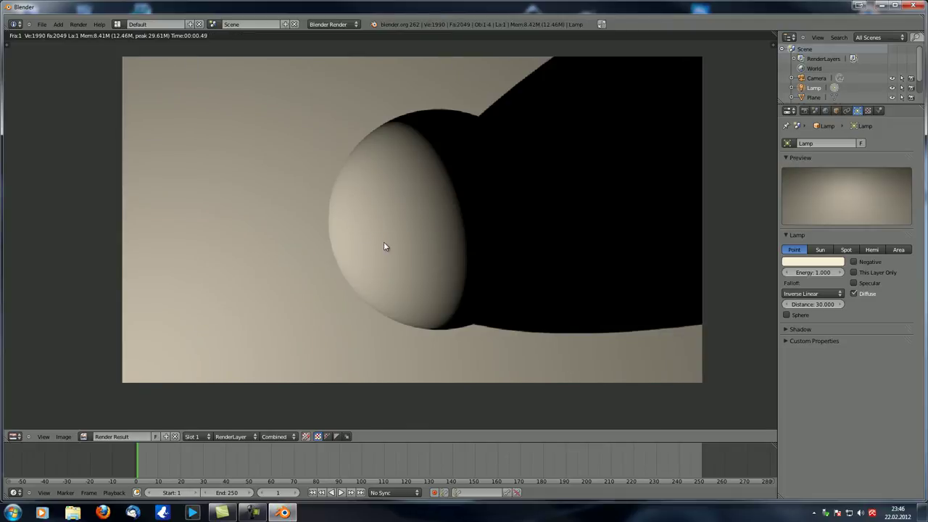
Step: Render the scene with the lamp's Diffuse off and Specular on, and re-enable Diffuse after closing the render
left_click(856, 294)
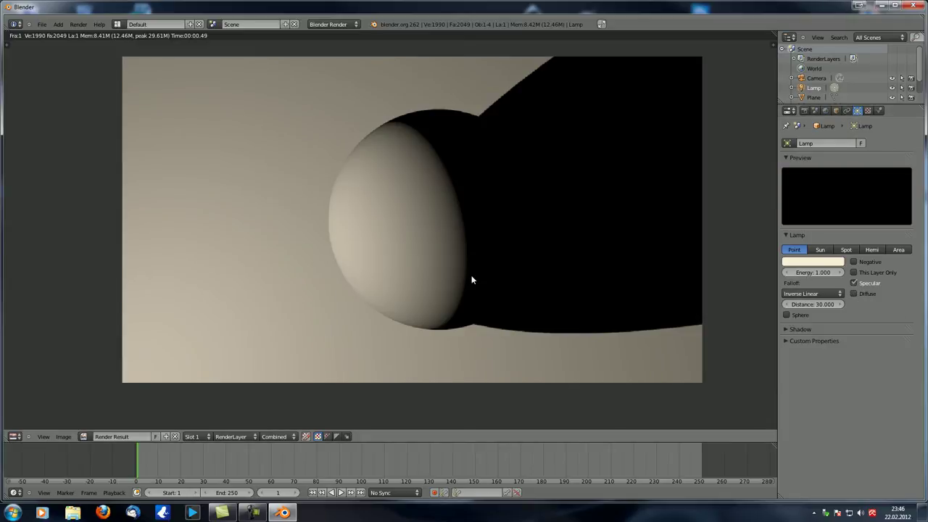
key("F12")
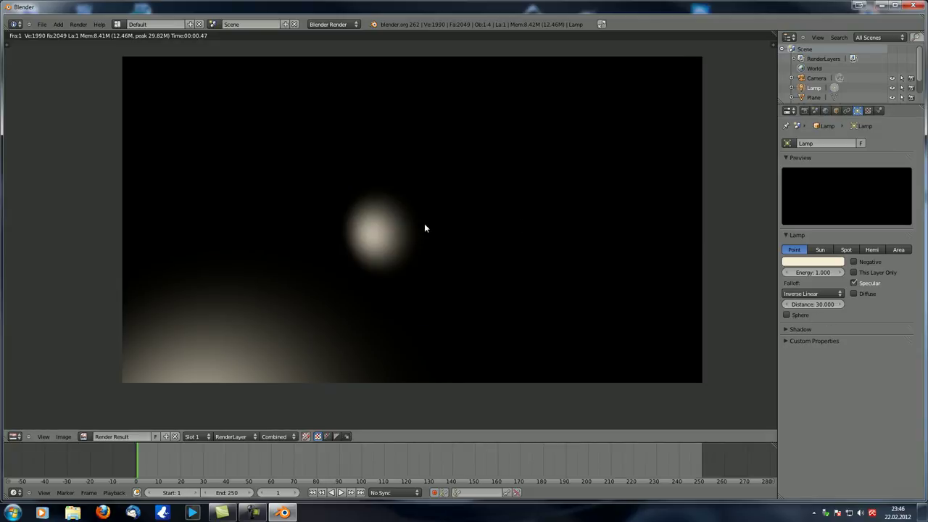
key("Escape")
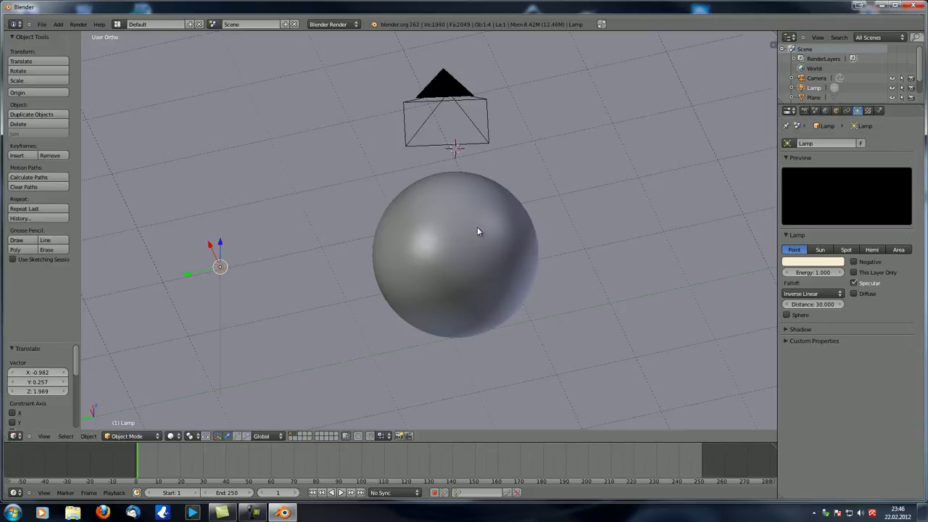
left_click(853, 294)
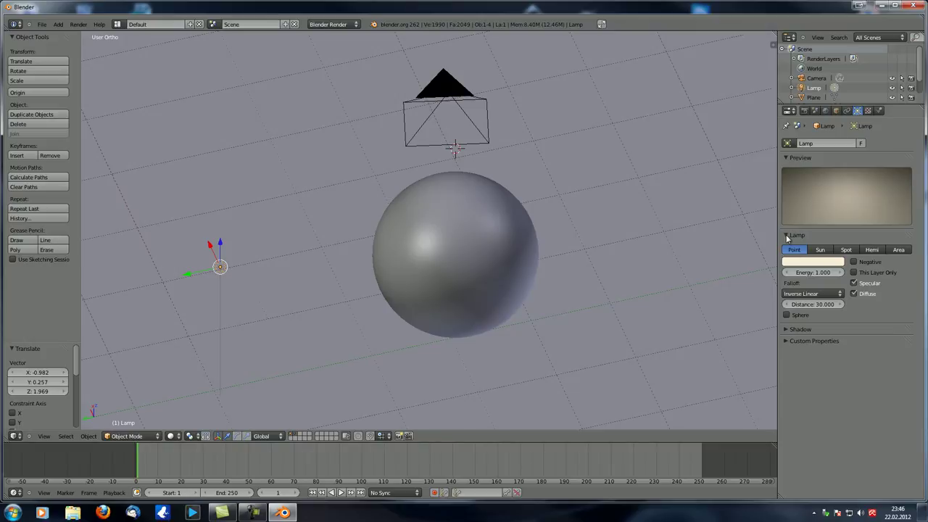
Step: Expand the lamp's Shadow settings and raise the lamp about 1.66 units along Z
left_click(787, 334)
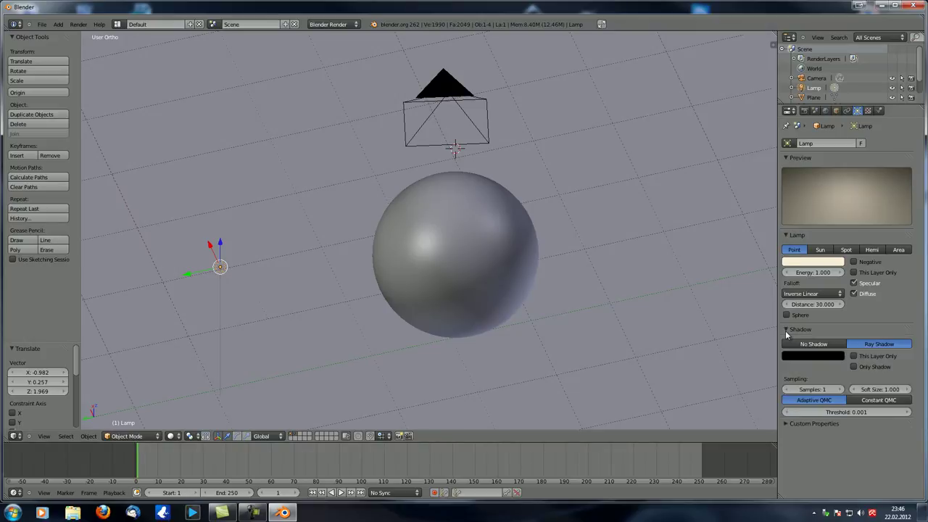
scroll(489, 305, "down", 3)
middle_click_drag(489, 305, 360, 305)
left_click_drag(307, 219, 321, 143)
scroll(324, 239, "down", 3)
middle_click_drag(324, 239, 357, 266)
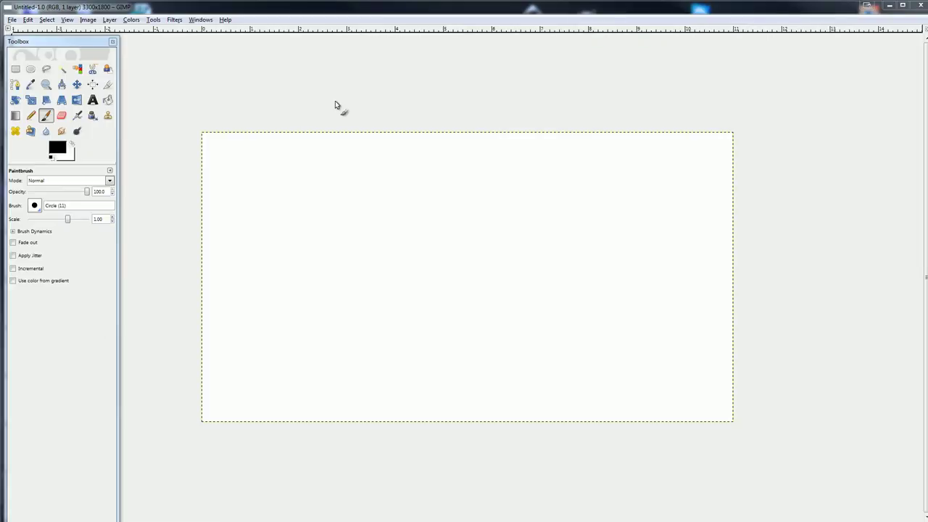
Step: Paint a point light as a dot with a circle below it and a four-sided ground plane underneath, using the Paintbrush
left_click(293, 179)
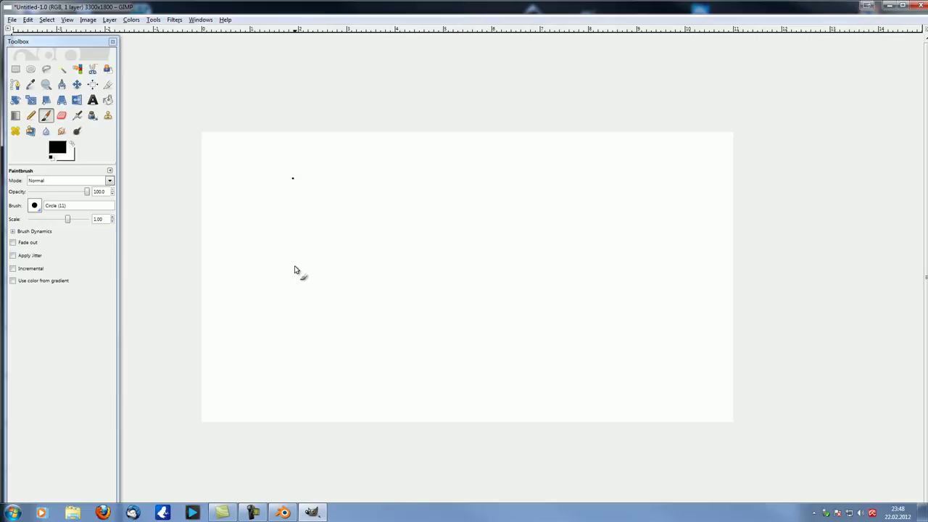
mouse_move(305, 243)
left_mouse_down()
mouse_move(282, 253)
mouse_move(289, 270)
mouse_move(307, 262)
mouse_move(304, 249)
left_mouse_up()
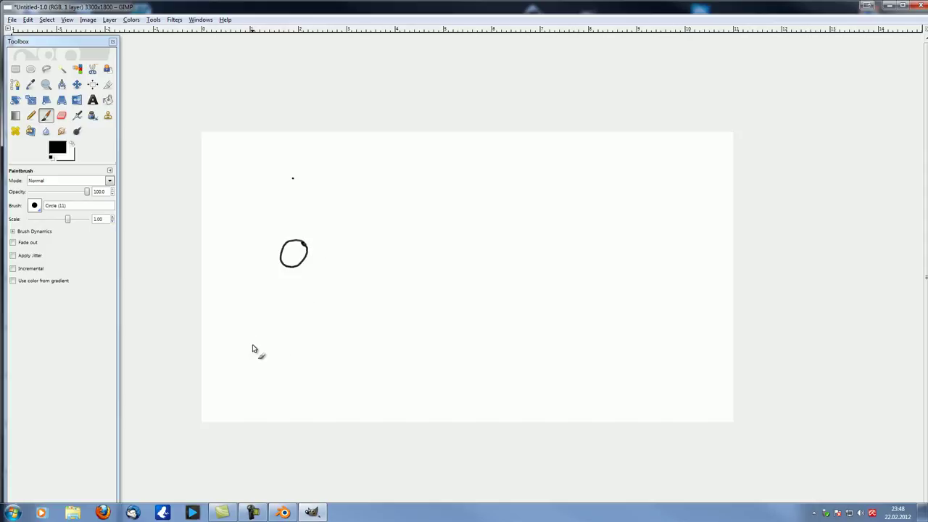
left_click_drag(256, 341, 365, 324)
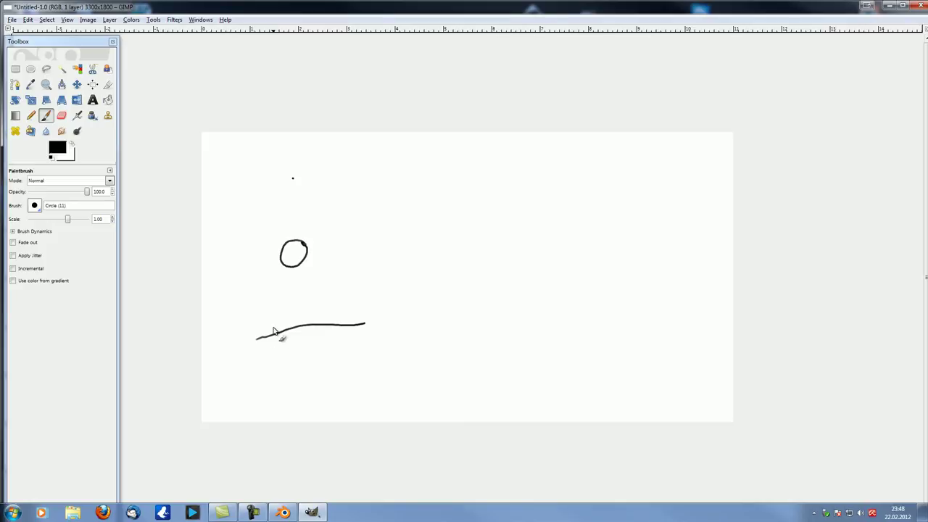
mouse_move(257, 338)
left_mouse_down()
mouse_move(266, 293)
mouse_move(348, 274)
mouse_move(370, 326)
left_mouse_up()
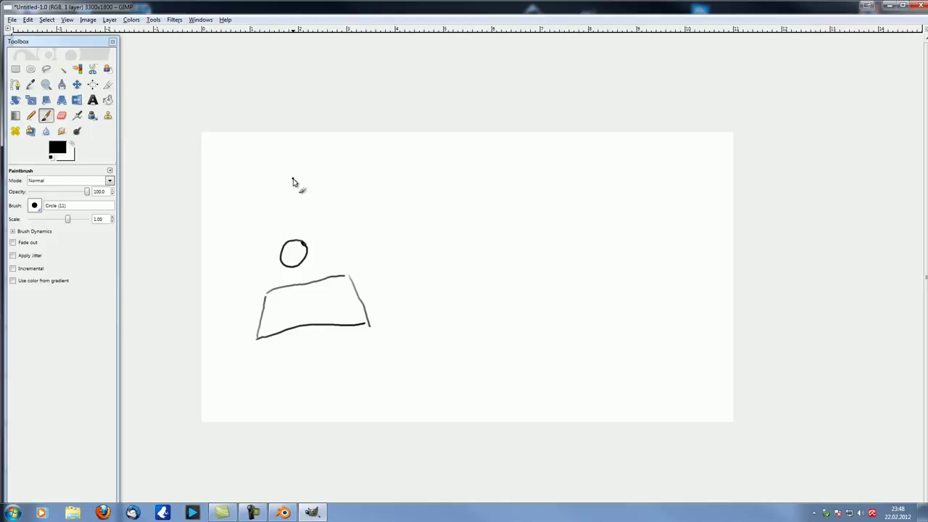
Step: Paint two straight light rays from the dot past both sides of the circle and through the ground plane
left_click(265, 355, "shift")
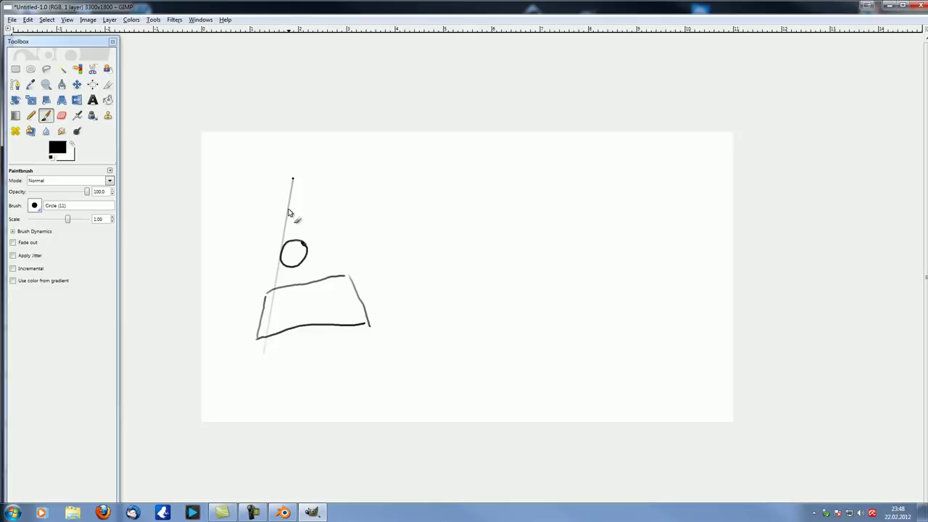
left_click(293, 180)
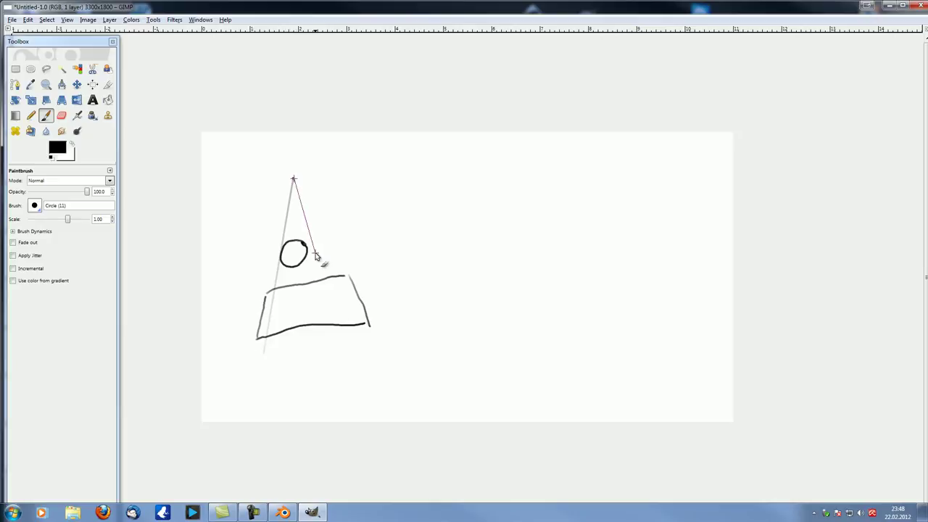
left_click(328, 355, "shift")
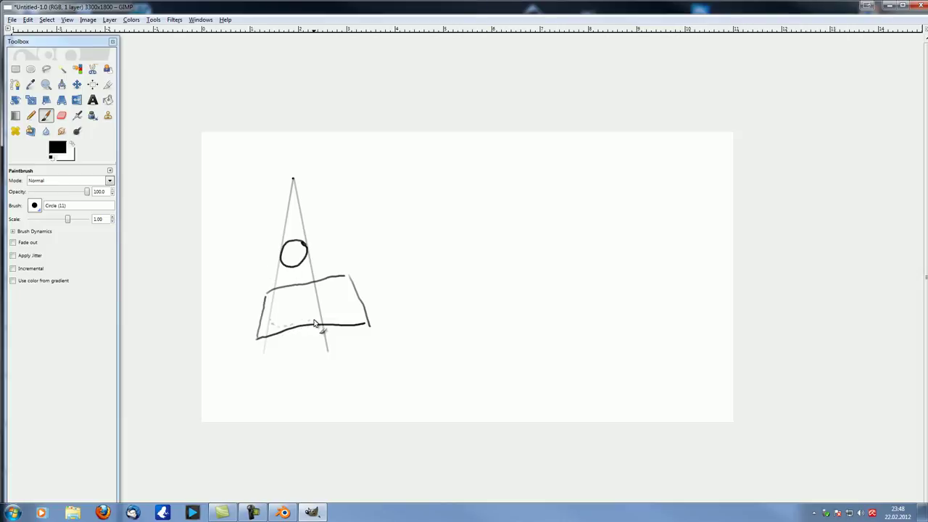
Step: Paint a dashed, hatched shadow on the plane between the two rays and hatch the circle above it
mouse_move(294, 304)
left_mouse_down()
mouse_move(272, 324)
mouse_move(285, 327)
mouse_move(291, 312)
mouse_move(321, 327)
left_mouse_up()
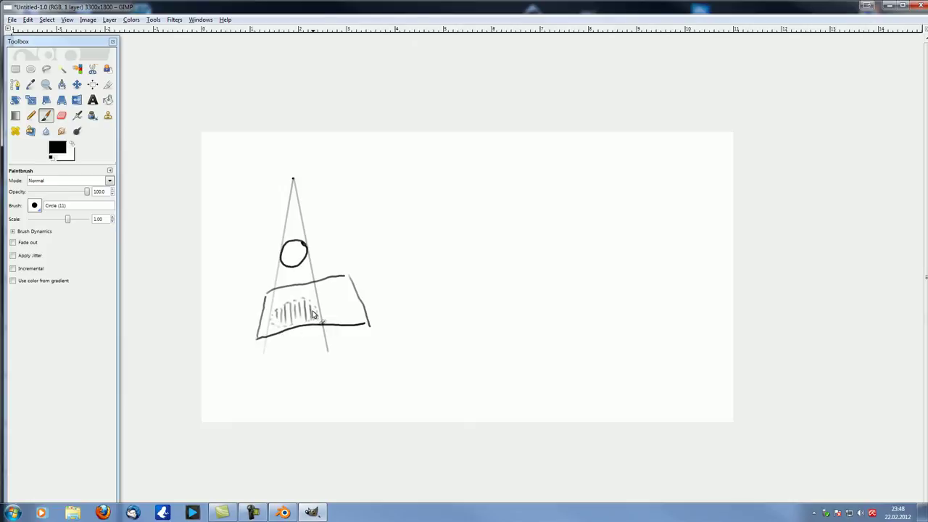
mouse_move(284, 248)
left_mouse_down()
mouse_move(296, 262)
mouse_move(304, 257)
mouse_move(290, 248)
mouse_move(293, 265)
mouse_move(292, 248)
mouse_move(303, 263)
left_mouse_up()
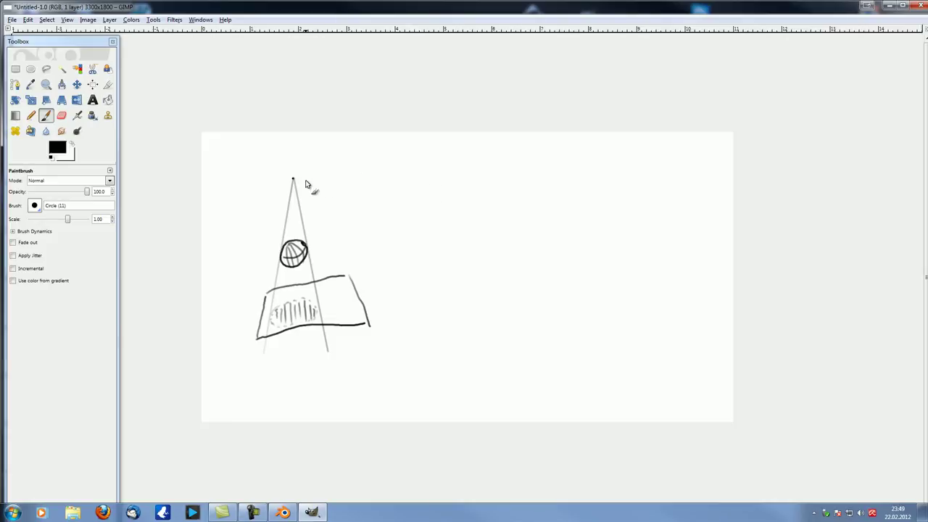
Step: Paint a second sketch beside the first with a small rectangular light, a circle below it and a four-sided ground plane
mouse_move(405, 170)
left_mouse_down()
mouse_move(437, 187)
mouse_move(406, 172)
mouse_move(435, 168)
mouse_move(438, 193)
left_mouse_up()
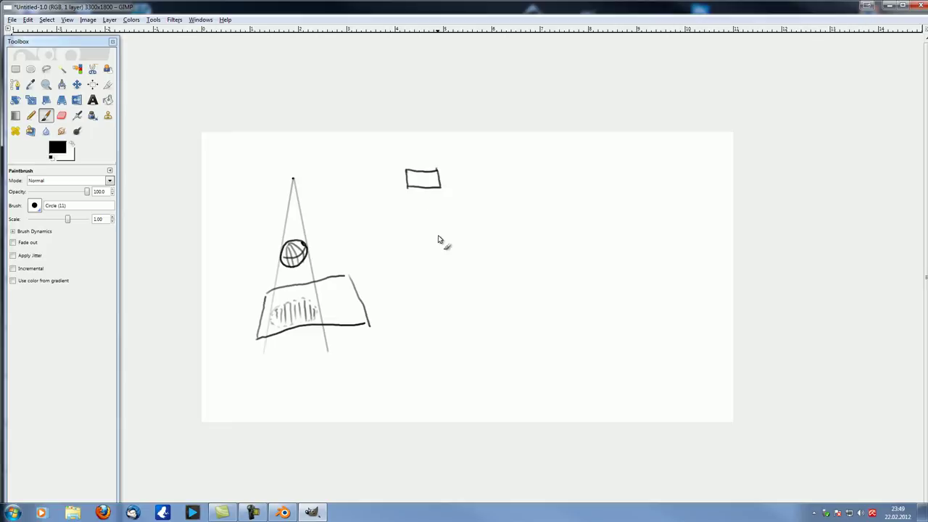
mouse_move(442, 227)
left_mouse_down()
mouse_move(416, 234)
mouse_move(431, 253)
mouse_move(443, 229)
left_mouse_up()
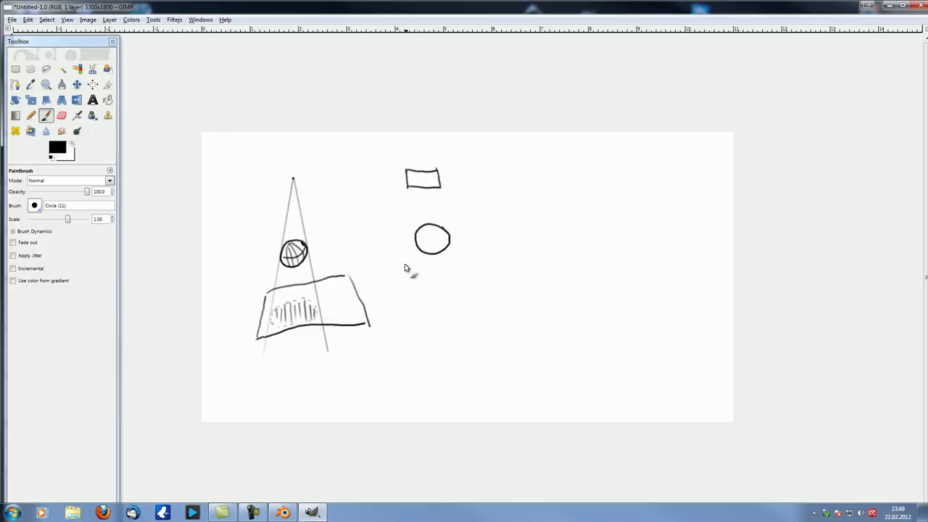
mouse_move(389, 265)
left_mouse_down()
mouse_move(407, 322)
mouse_move(491, 311)
left_mouse_up()
mouse_move(388, 263)
left_mouse_down()
mouse_move(486, 244)
mouse_move(526, 305)
left_mouse_up()
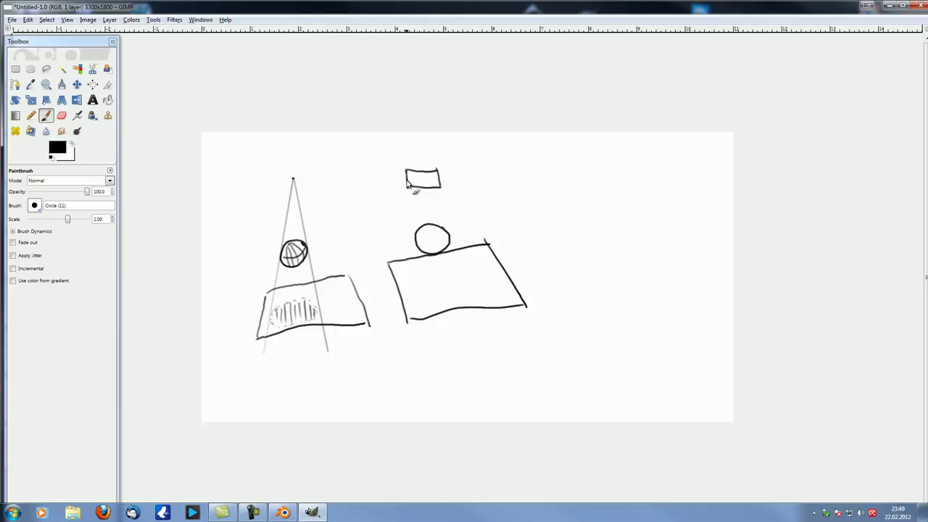
Step: Paint four straight rays from the rectangular light past the circle, two along its near sides and two crossing to the opposite sides
left_click(422, 317, "shift")
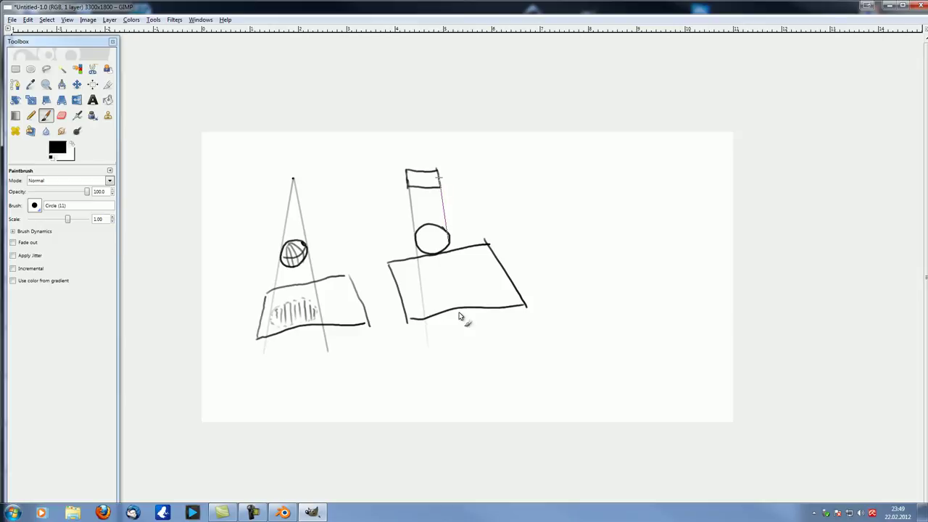
left_click(470, 345, "shift")
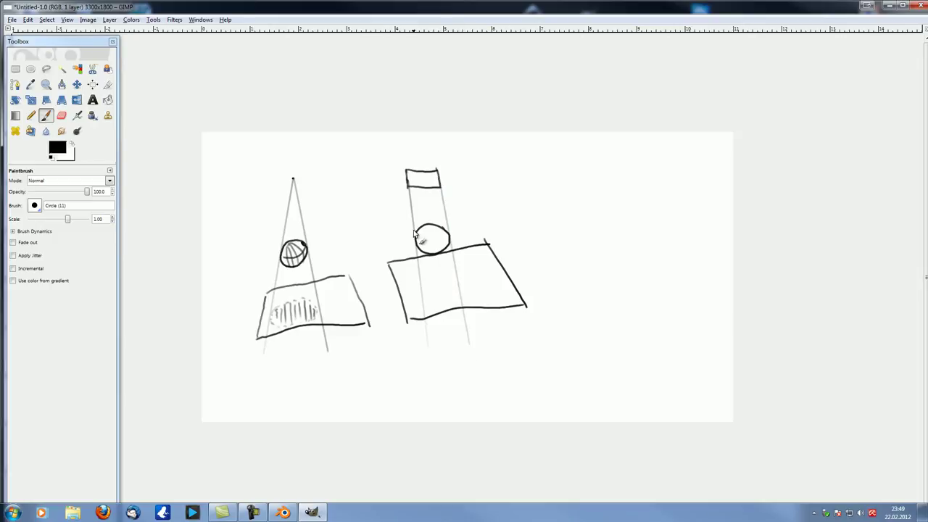
left_click(408, 184)
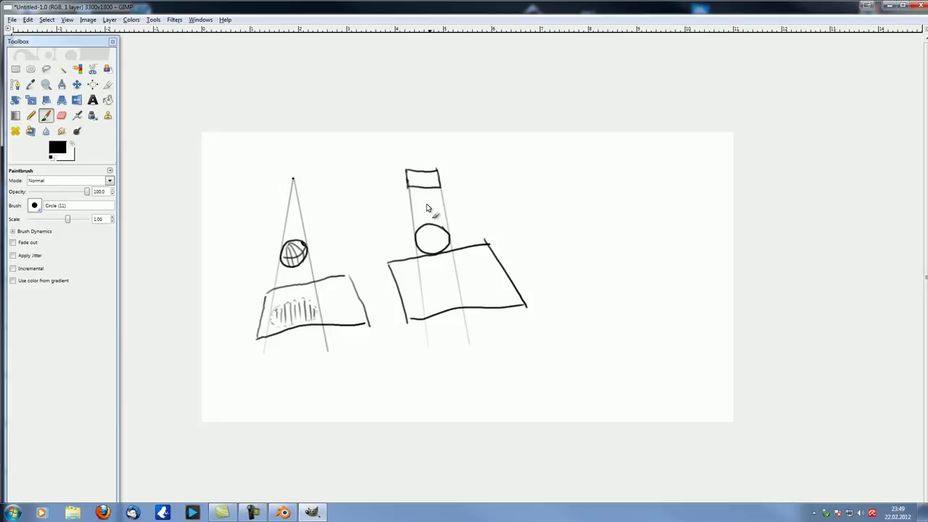
left_click(519, 324, "shift")
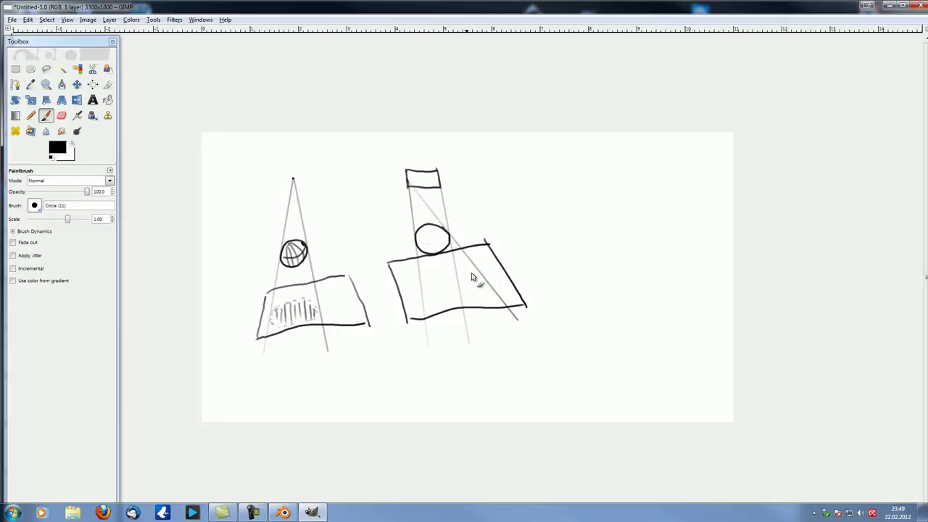
left_click(439, 183)
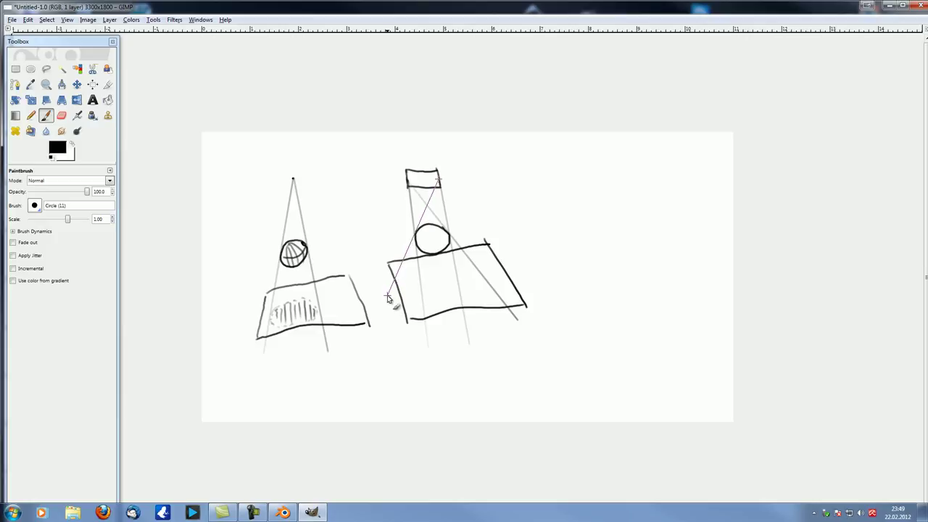
left_click(388, 303, "shift")
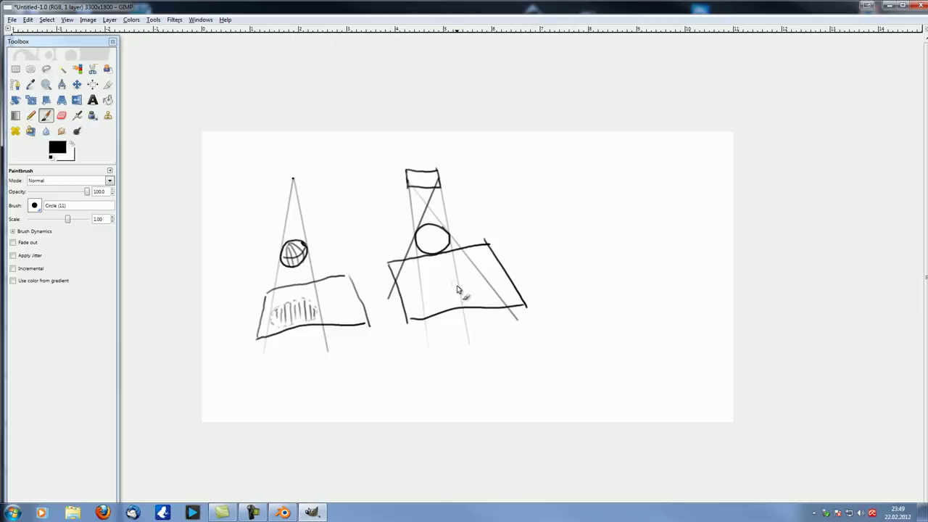
Step: Paint a dark, filled core shadow on the second plane and surround it with a wider, lightly hatched partial shadow
mouse_move(423, 293)
left_mouse_down()
mouse_move(458, 295)
mouse_move(445, 288)
mouse_move(425, 300)
mouse_move(432, 290)
mouse_move(434, 308)
mouse_move(447, 288)
mouse_move(456, 292)
mouse_move(439, 285)
mouse_move(435, 306)
mouse_move(436, 291)
mouse_move(457, 307)
left_mouse_up()
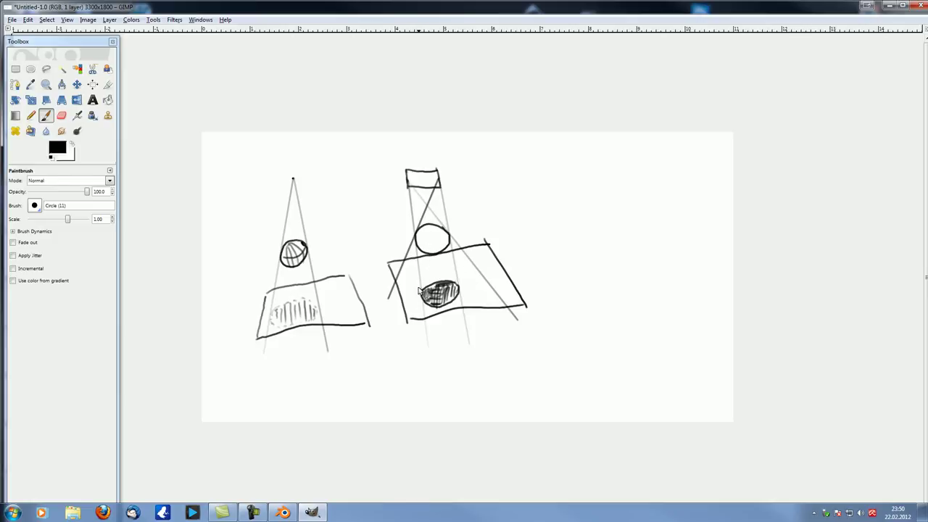
mouse_move(400, 283)
left_mouse_down()
mouse_move(474, 270)
mouse_move(486, 303)
mouse_move(482, 315)
mouse_move(406, 319)
mouse_move(399, 311)
mouse_move(420, 321)
mouse_move(463, 293)
mouse_move(482, 314)
left_mouse_up()
mouse_move(404, 277)
left_mouse_down()
mouse_move(416, 326)
mouse_move(459, 314)
mouse_move(474, 298)
mouse_move(467, 279)
mouse_move(442, 272)
mouse_move(417, 283)
mouse_move(391, 269)
left_mouse_up()
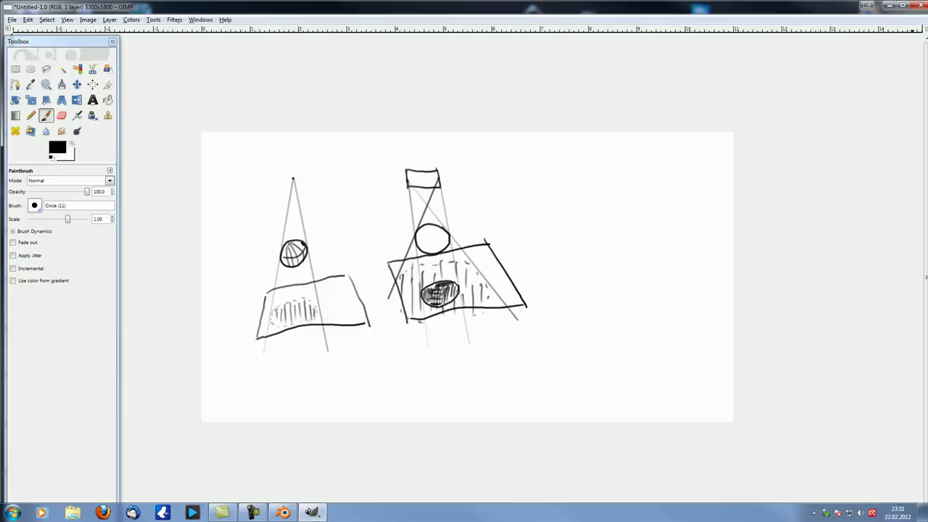
Step: Switch back to the Blender scene
key("alt+Tab")
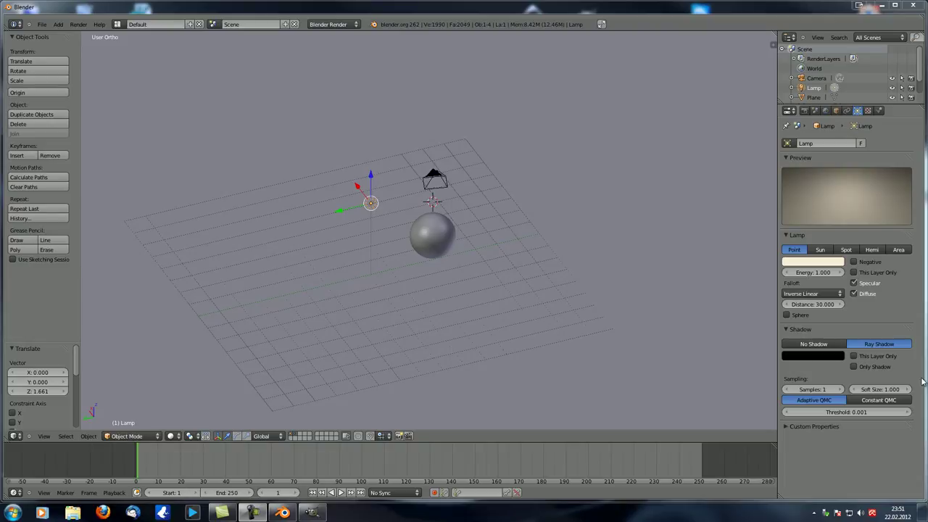
Step: Set the point lamp to No Shadow and render the scene
middle_click_drag(434, 276, 408, 263)
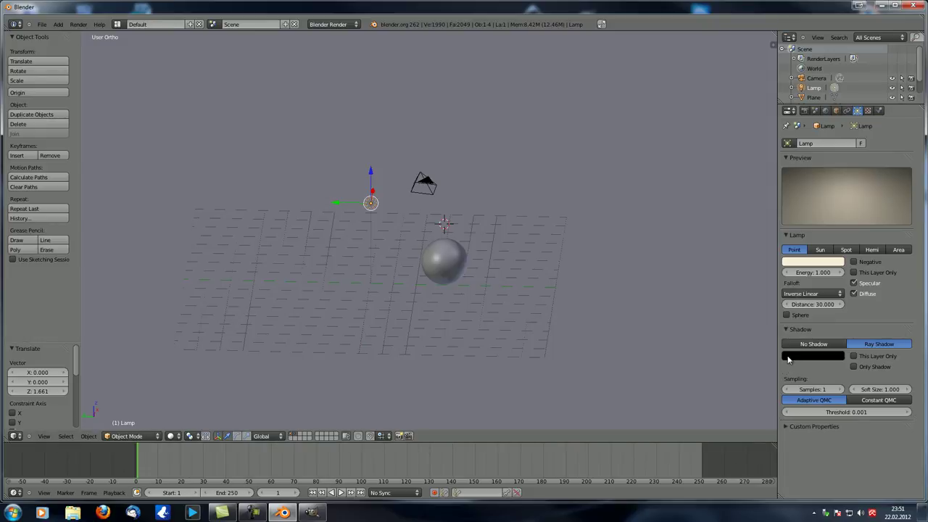
left_click(811, 345)
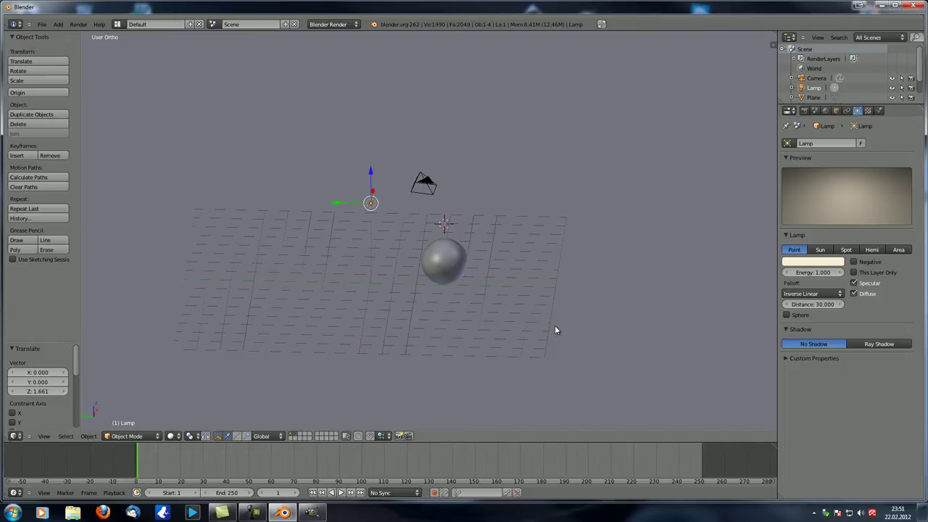
key("F12")
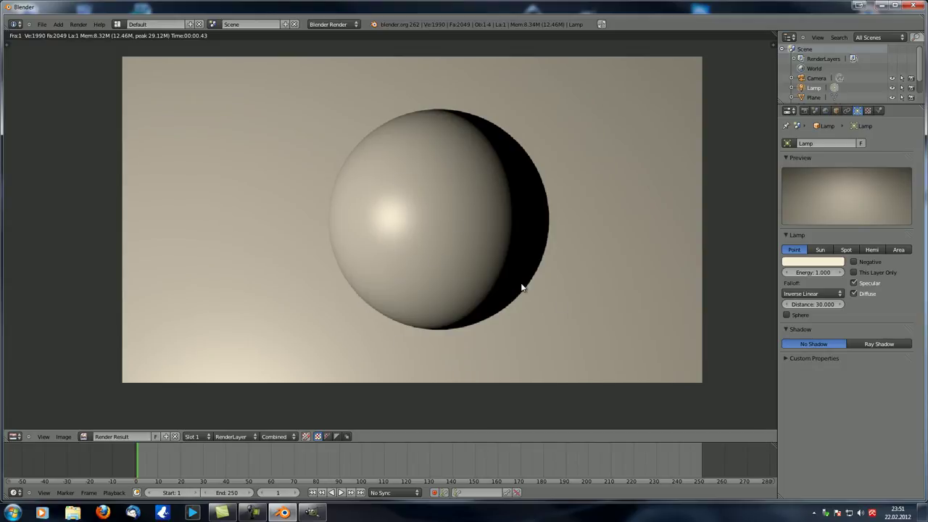
Step: Set the lamp to Ray Shadow, render the scene and compare the shadow with the lamp and sphere placement
left_click(881, 346)
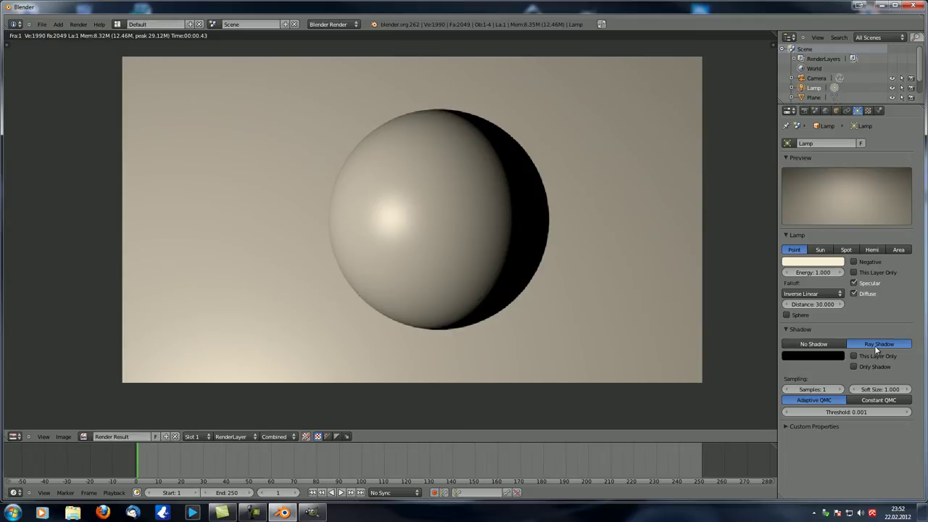
key("F12")
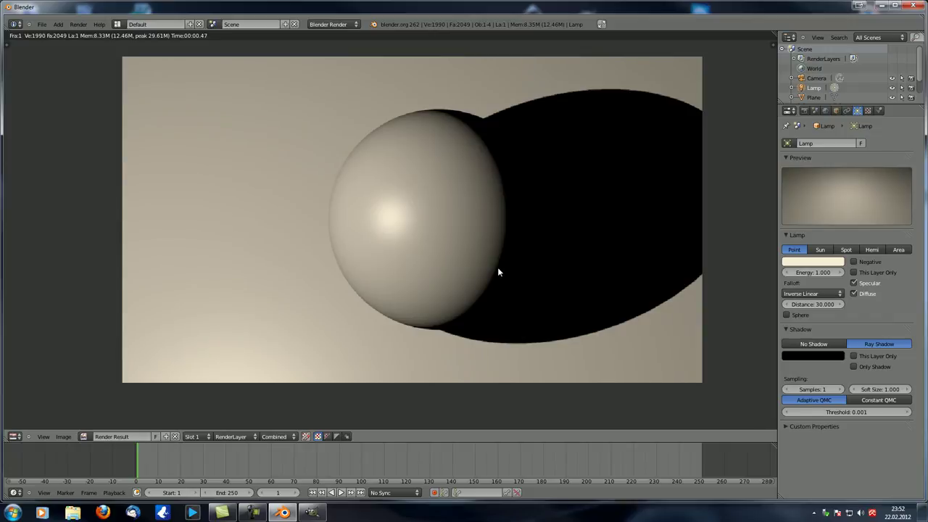
scroll(452, 284, "down", 2)
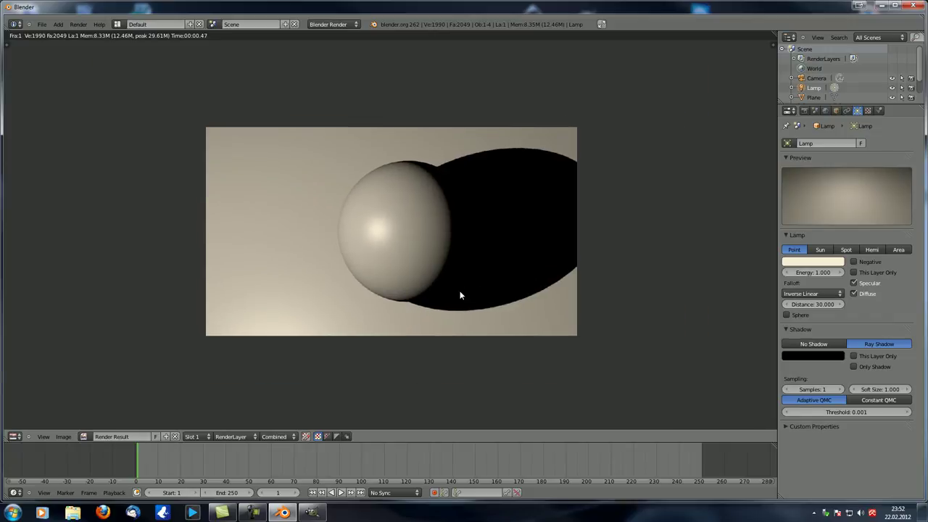
key("Escape")
middle_click_drag(471, 274, 485, 273)
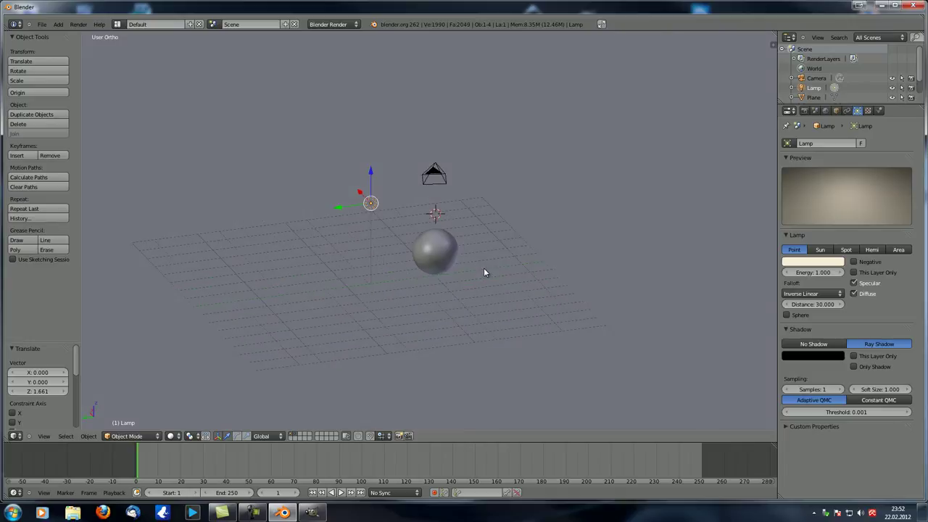
key("F12")
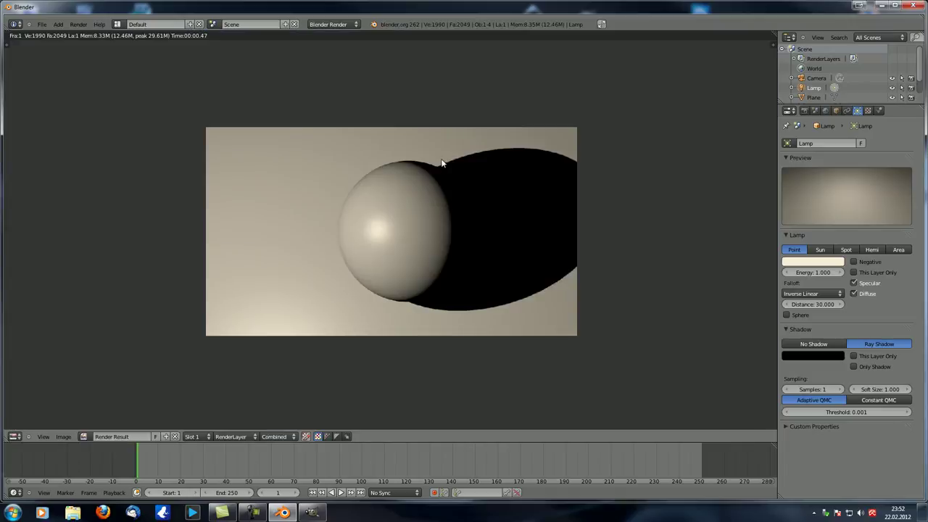
key("Escape")
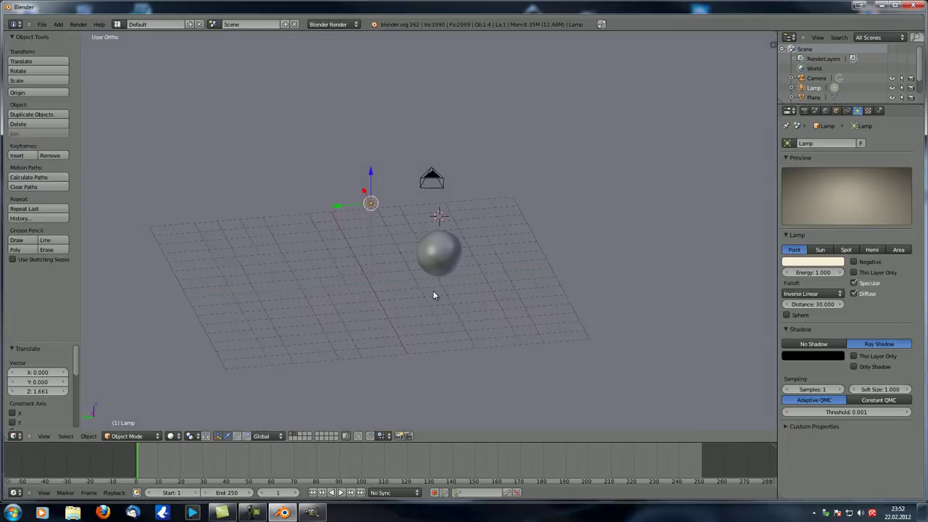
mouse_move(435, 278)
middle_mouse_down()
mouse_move(423, 276)
mouse_move(487, 254)
mouse_move(445, 270)
middle_mouse_up()
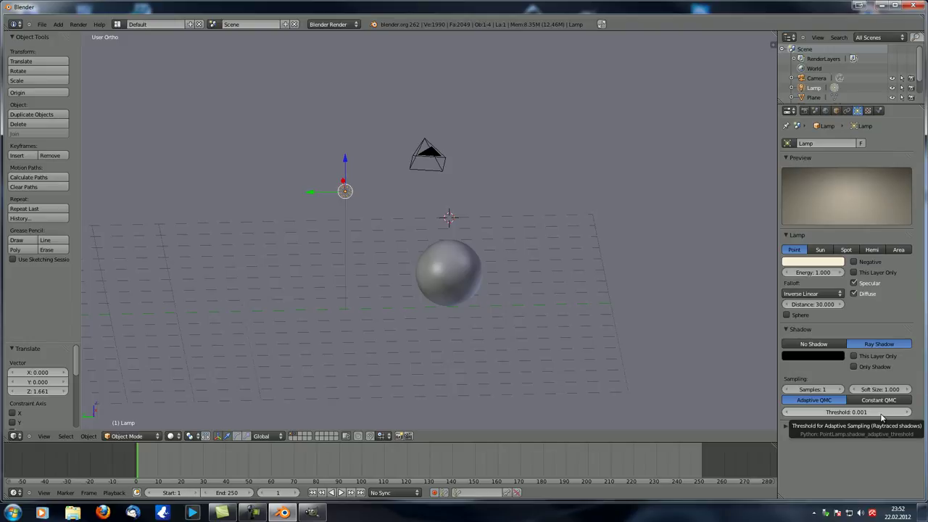
Step: Set the lamp's shadow colour to dark blue with hue 0.666, saturation 1 and value 0.0985, and render the scene
left_click(814, 359)
scroll(821, 295, "up", 2)
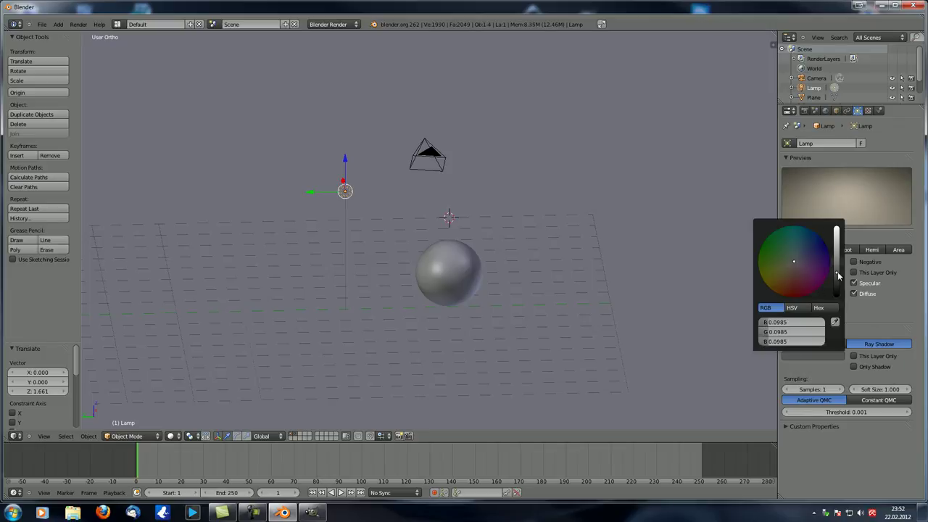
left_click(811, 244)
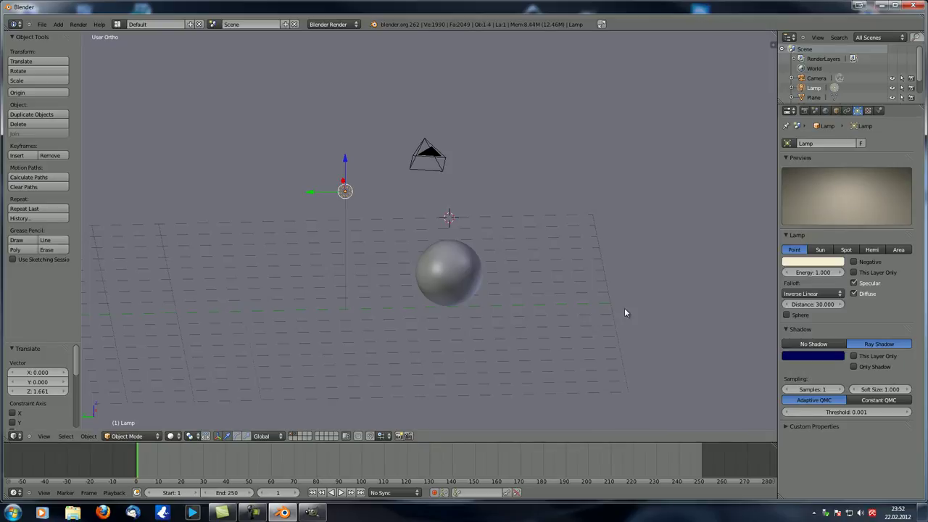
key("F12")
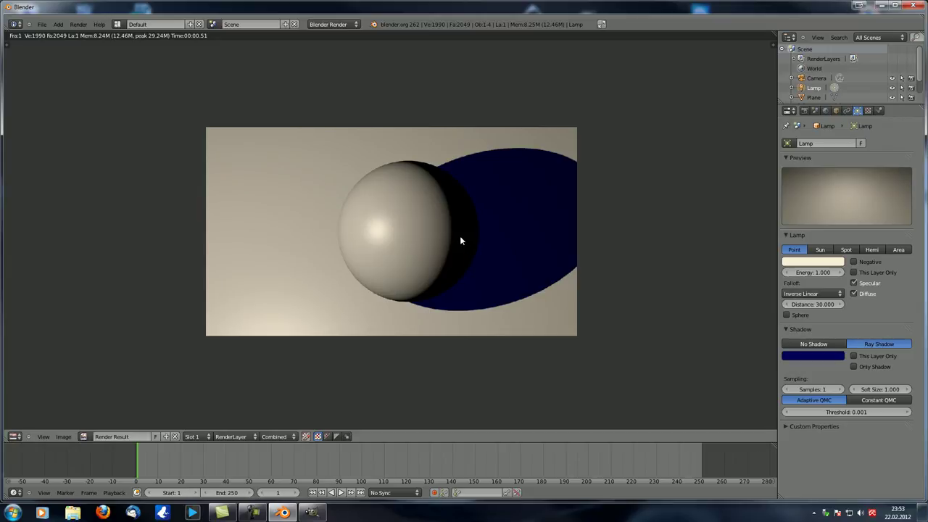
Step: Reset the lamp's shadow colour to black by reducing its saturation and value to 0, and close the render
left_click(810, 355)
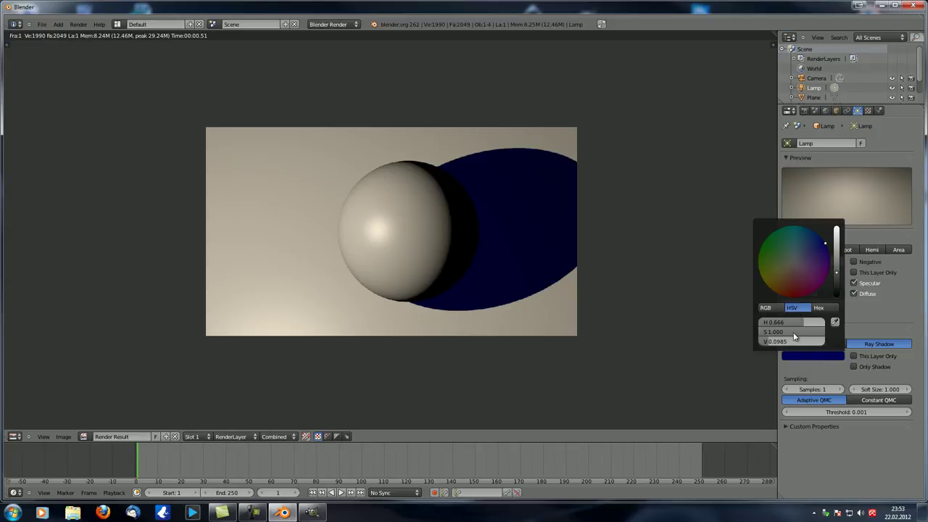
left_click_drag(792, 332, 665, 330)
left_click(811, 356)
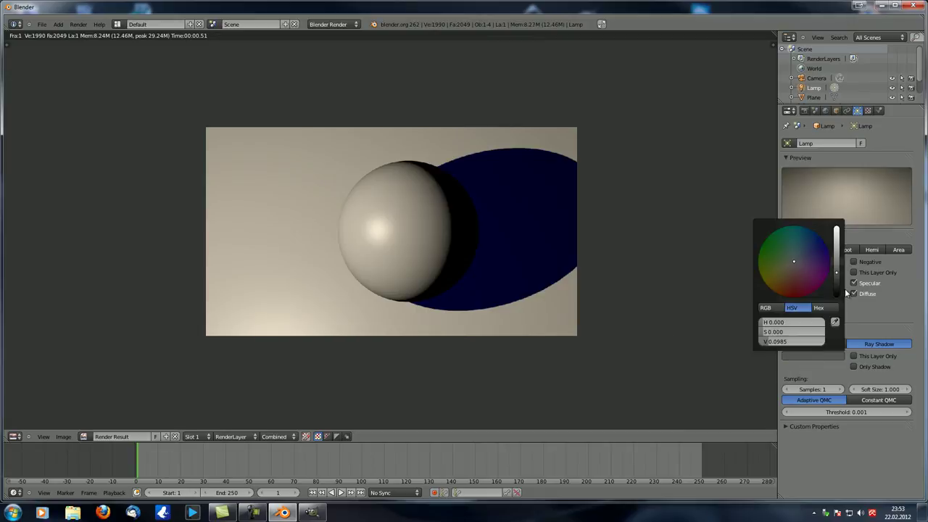
left_click_drag(838, 273, 837, 297)
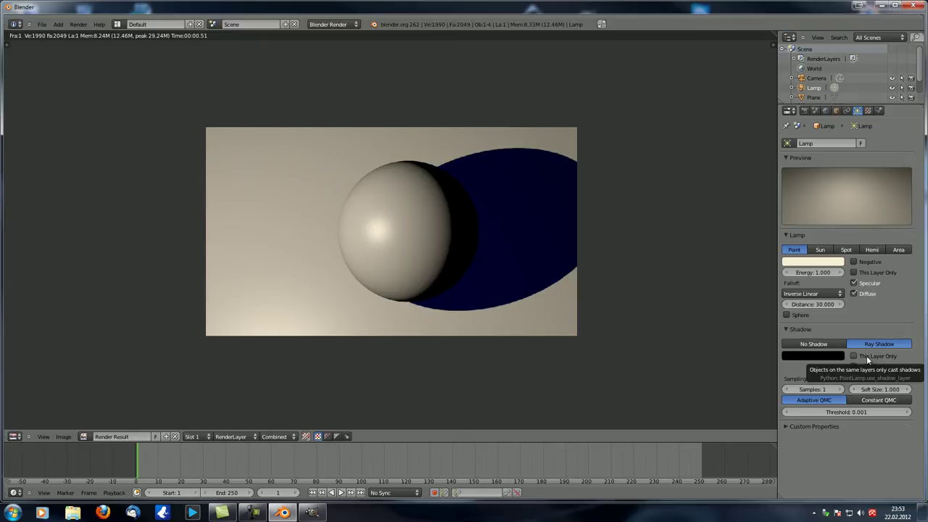
key("Escape")
Step: Duplicate the sphere and place the copy beside the original
right_click(467, 285)
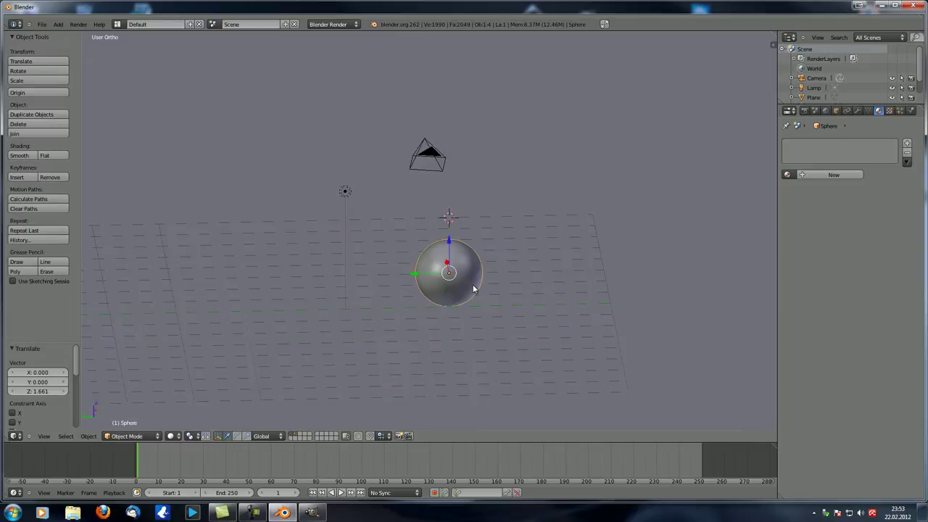
key("shift+d")
left_click(453, 224)
middle_click_drag(452, 224, 449, 294)
left_click_drag(428, 281, 376, 312)
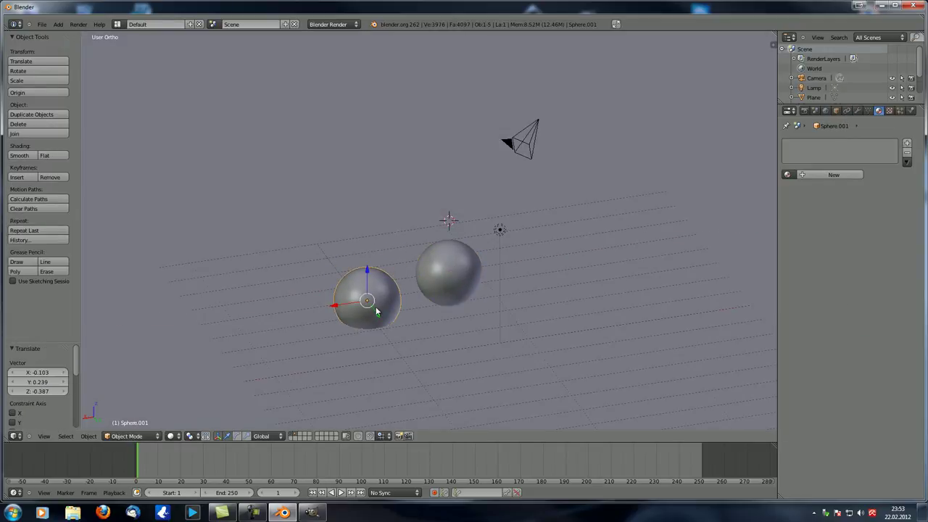
Step: Move the camera back so that both spheres fit inside its frame
key("KP_0")
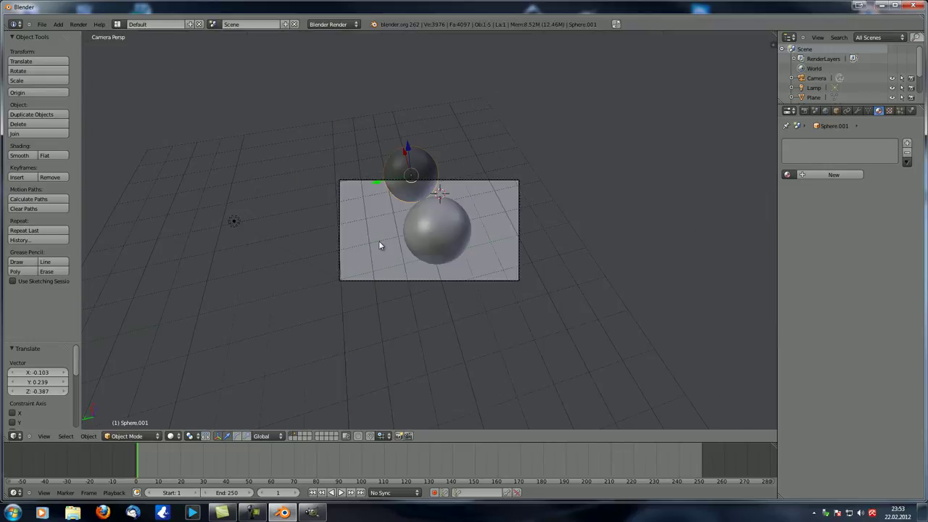
right_click(449, 185)
key("KP_0")
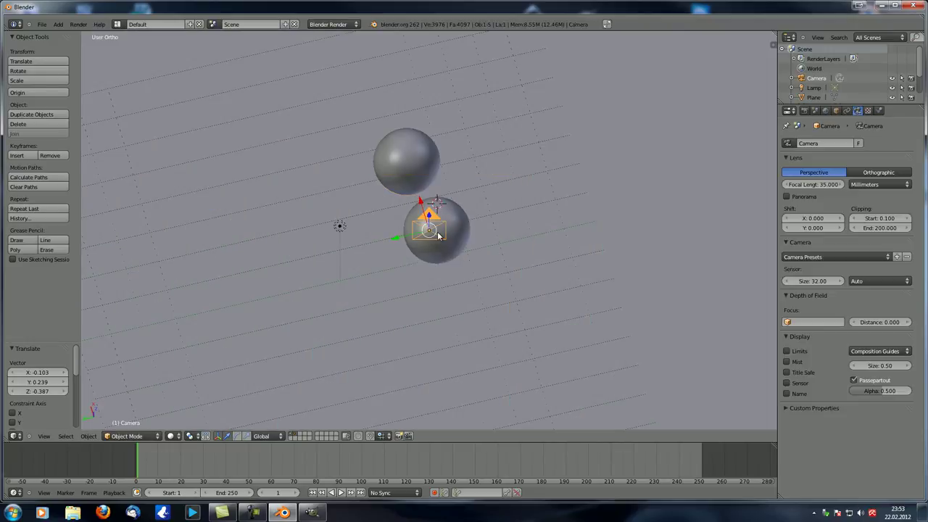
key("KP_0")
key("g")
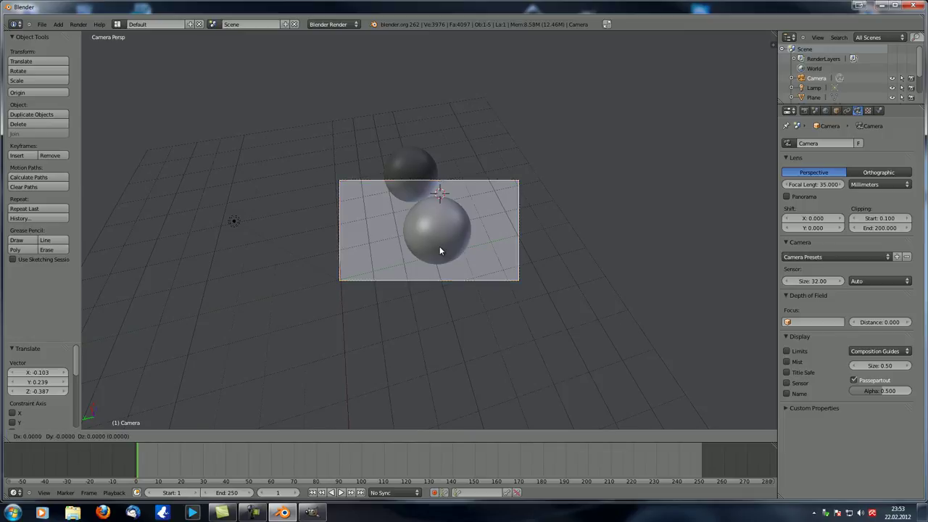
left_click(435, 243)
Step: Assign the original sphere to the first layer only and show the first and second layers together
right_click(435, 202)
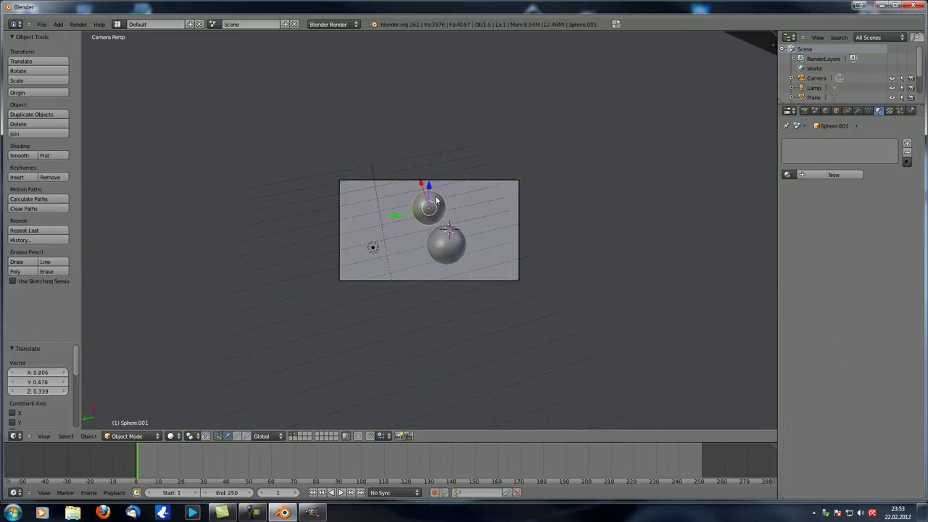
left_click(292, 434)
left_click(296, 433)
right_click(461, 256)
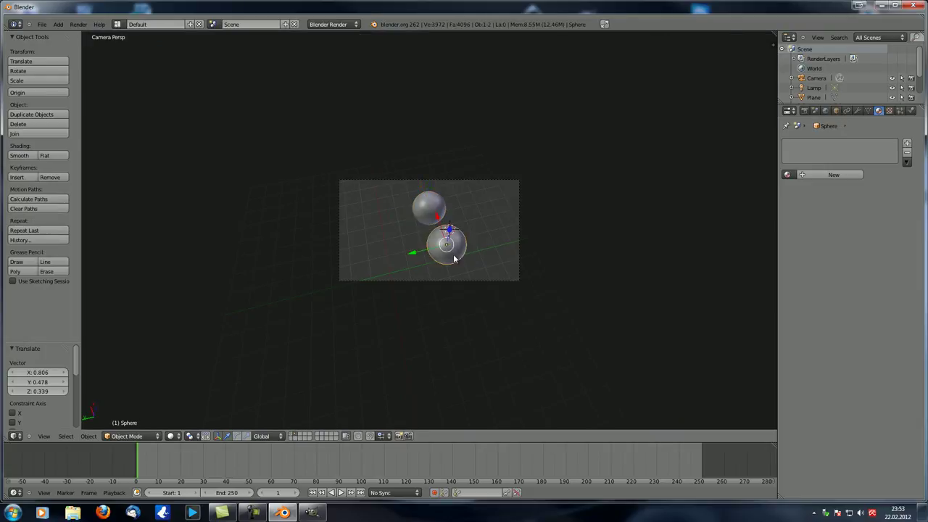
key("m")
left_click(534, 269)
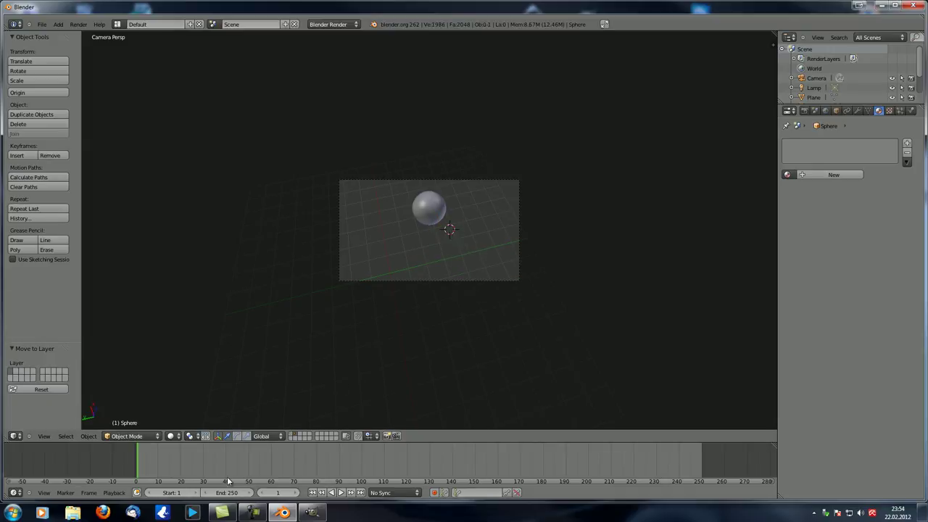
left_click(293, 438, "shift")
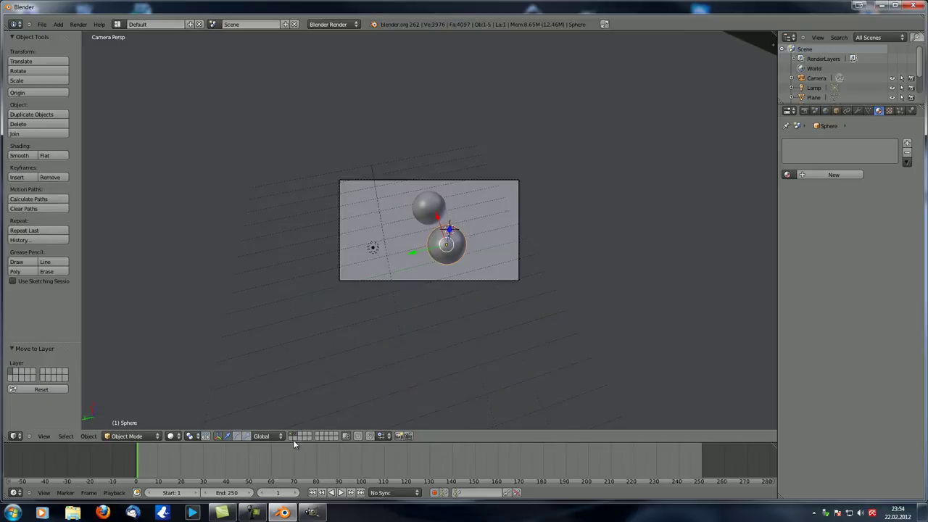
Step: Enable This Layer Only in the lamp's shadow settings and render both spheres
right_click(375, 248)
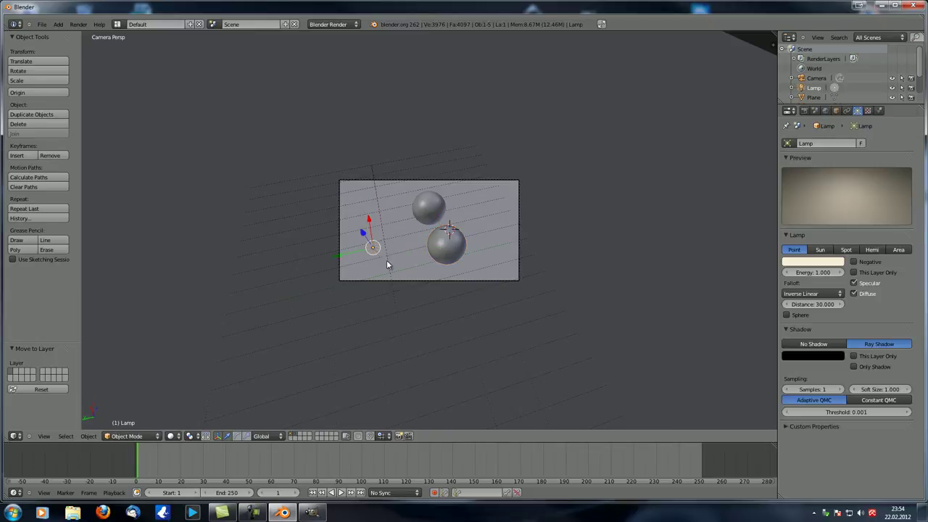
left_click(863, 356)
key("F12")
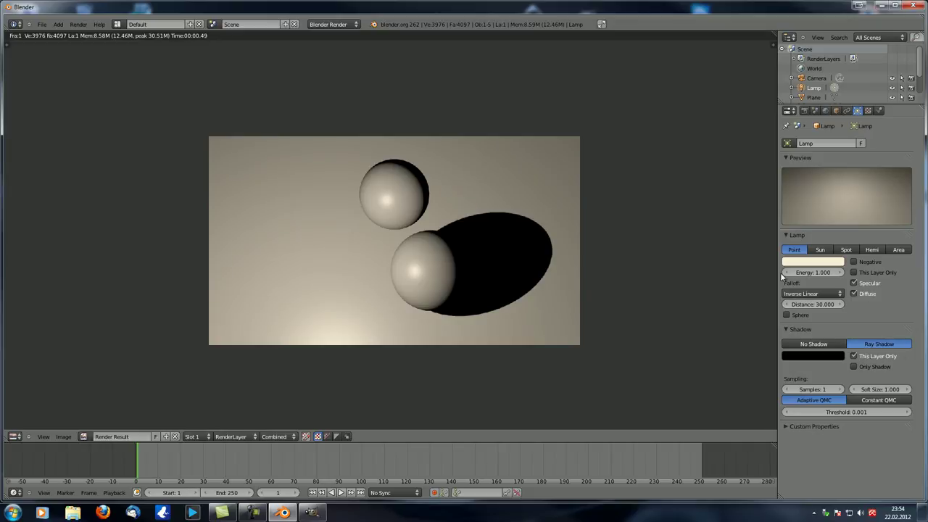
key("Escape")
Step: Enable Only Shadow for the lamp, render the scene and return to the 3D view
middle_click_drag(376, 259, 443, 296)
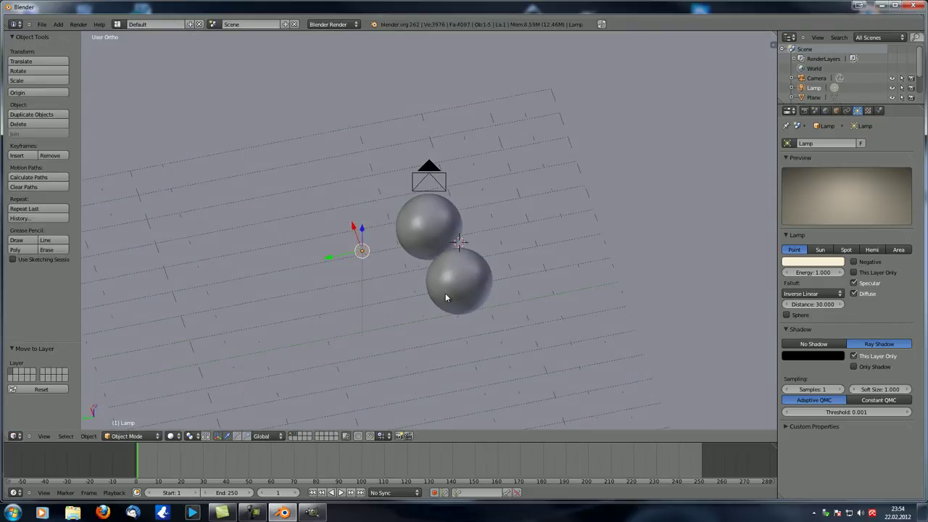
left_click(854, 367)
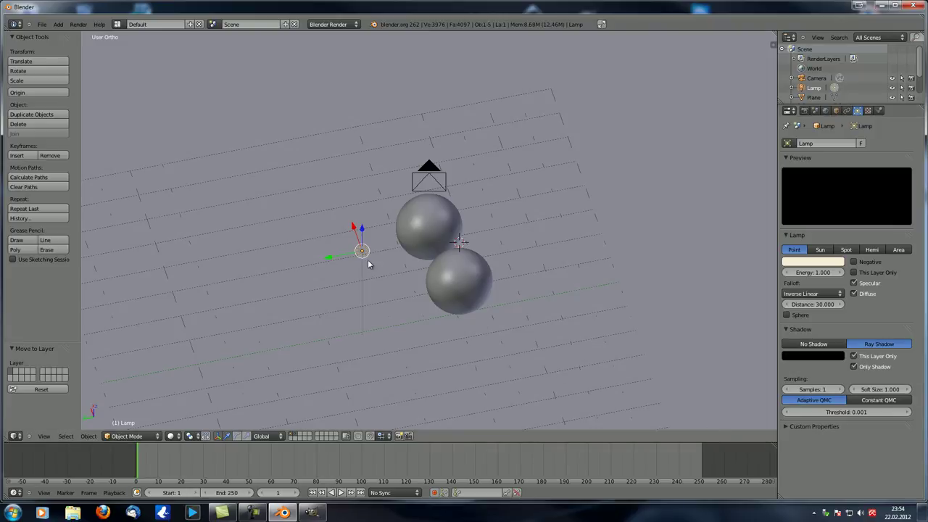
middle_click_drag(366, 283, 431, 295)
key("F12")
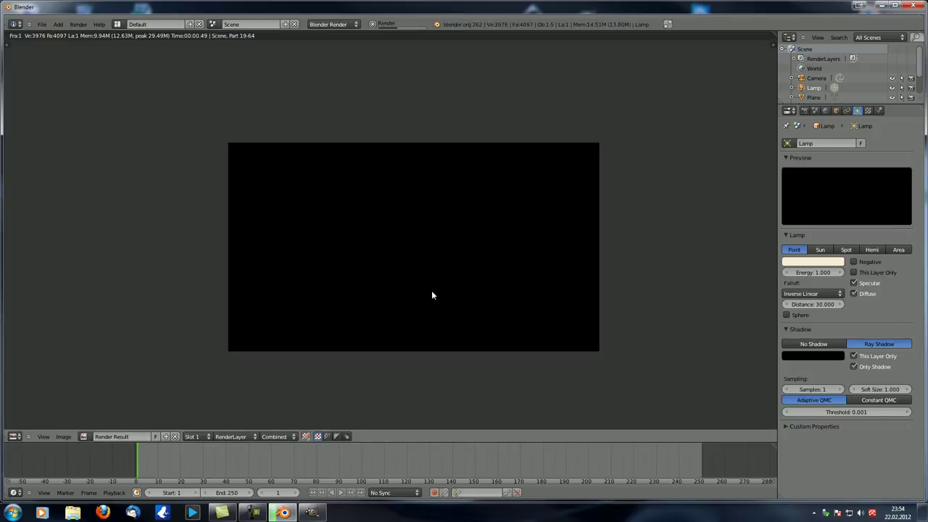
key("Escape")
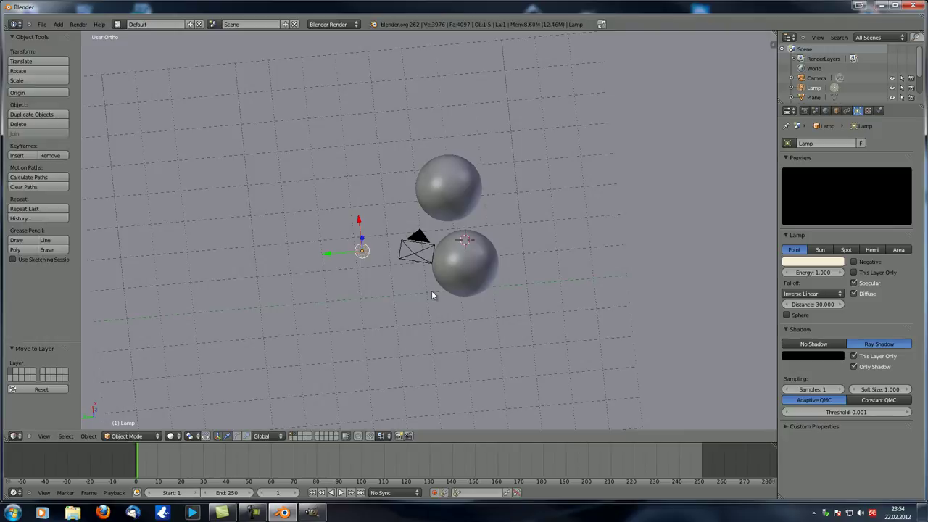
Step: Duplicate the lamp and move the copy 2.037 units along the X axis
key("shift+d")
right_click(360, 277)
key("g")
key("x")
left_click(337, 159)
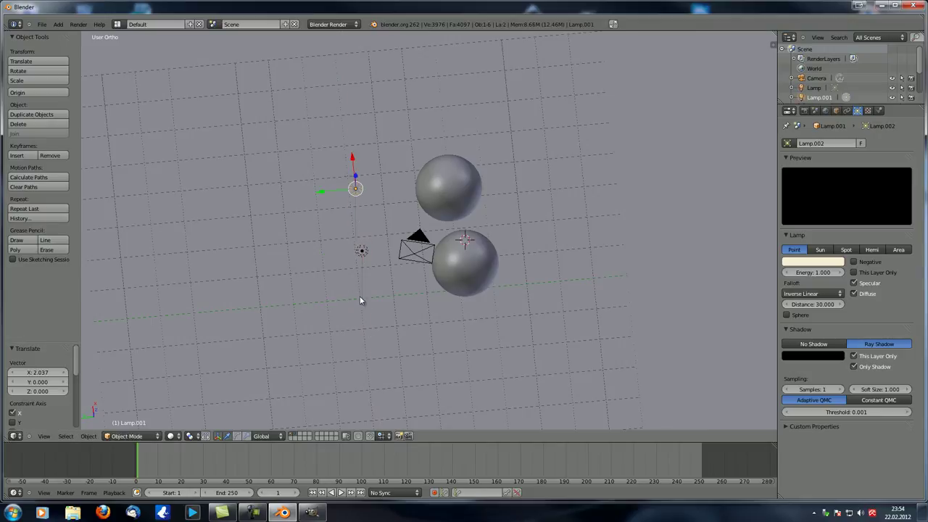
Step: Turn off Only Shadow and This Layer Only on the duplicate lamp, and turn off This Layer Only on the original lamp
left_click(861, 367)
left_click(863, 356)
right_click(355, 252)
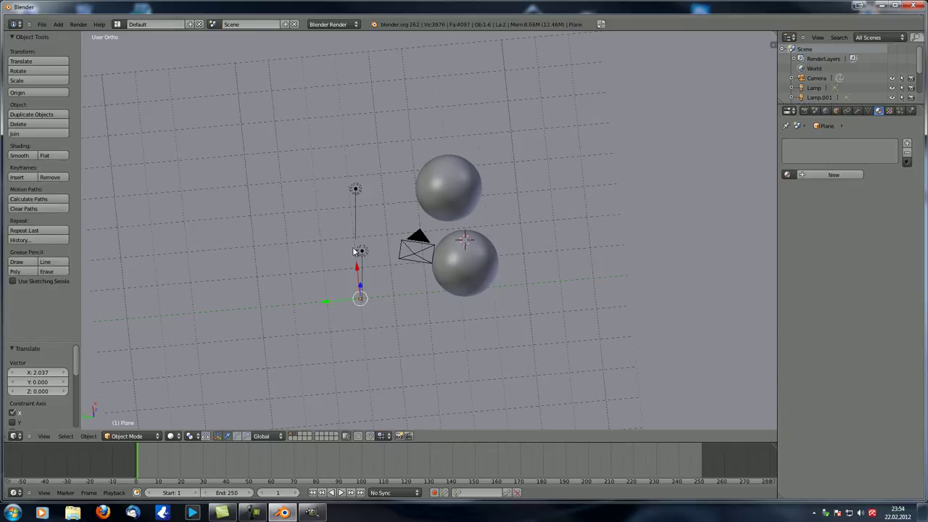
left_click(863, 358)
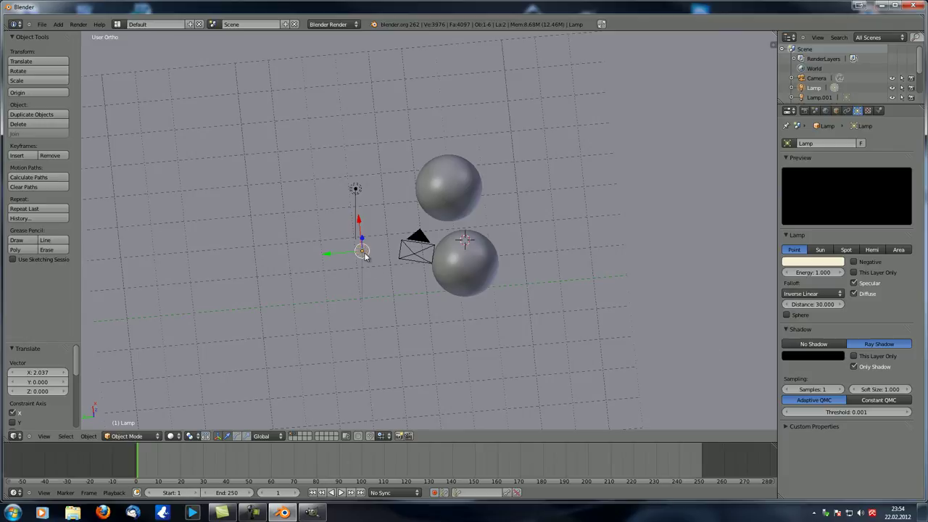
right_click(356, 189)
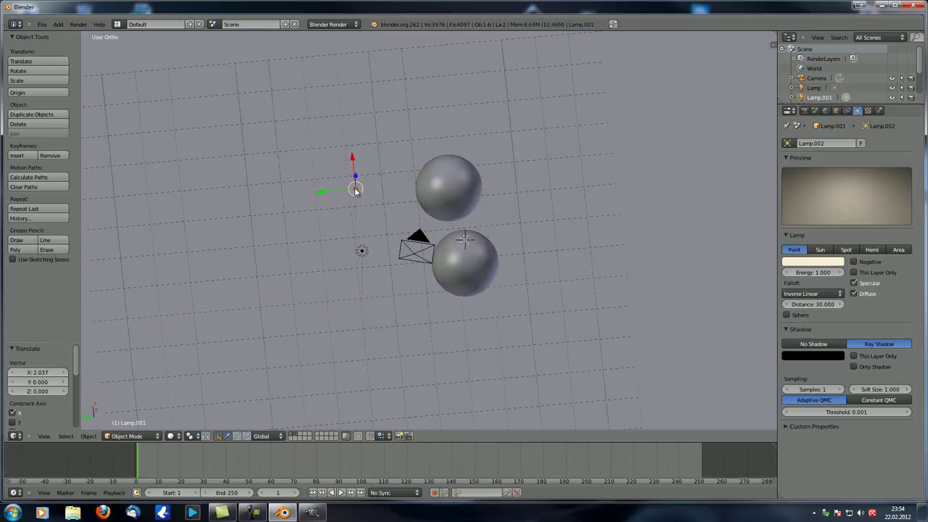
Step: Render the scene with both lamps and compare the two lamps' shadow settings
key("F12")
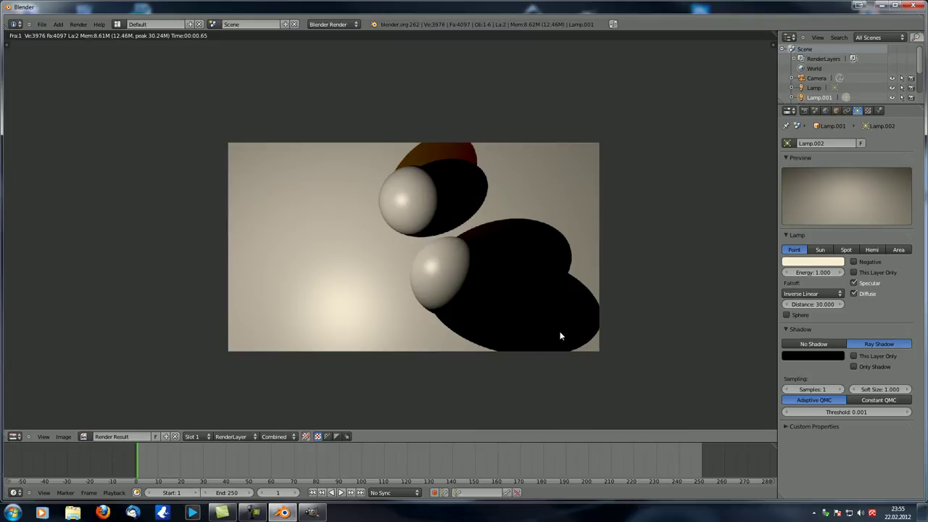
key("Escape")
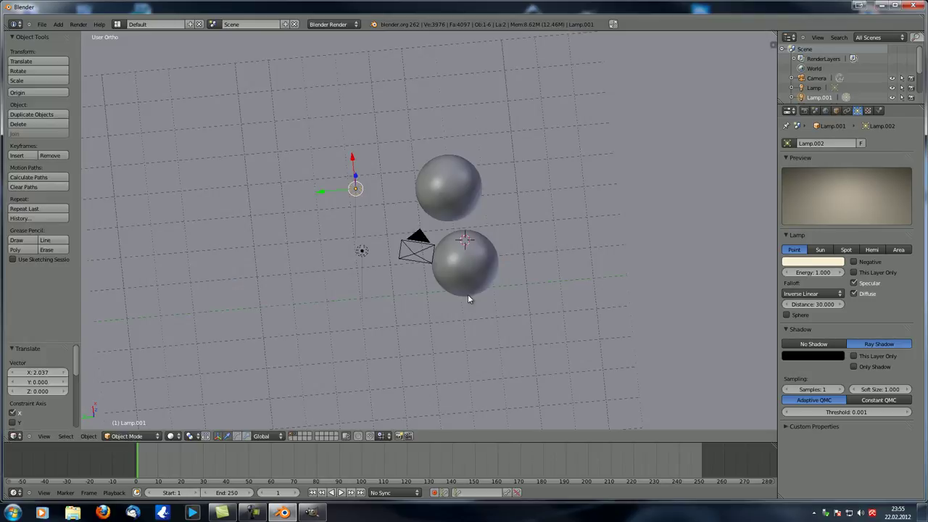
right_click(364, 253)
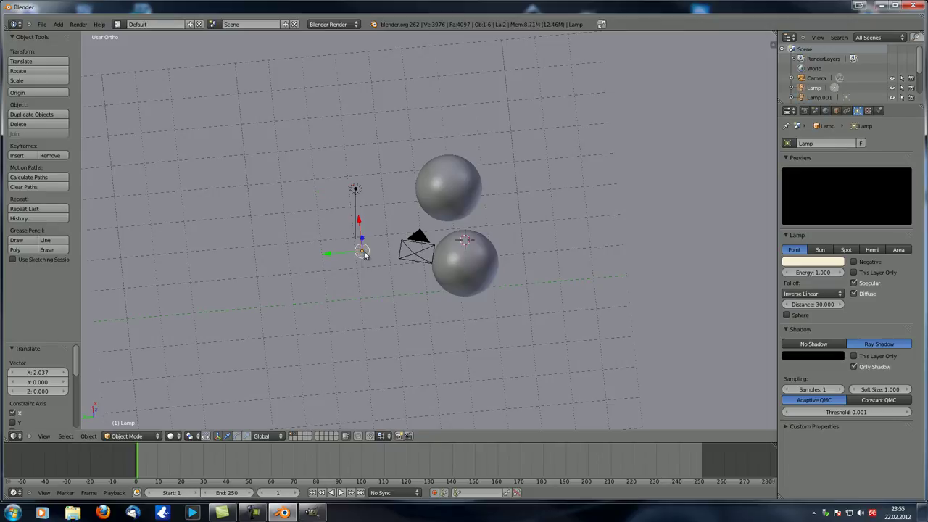
right_click(356, 190)
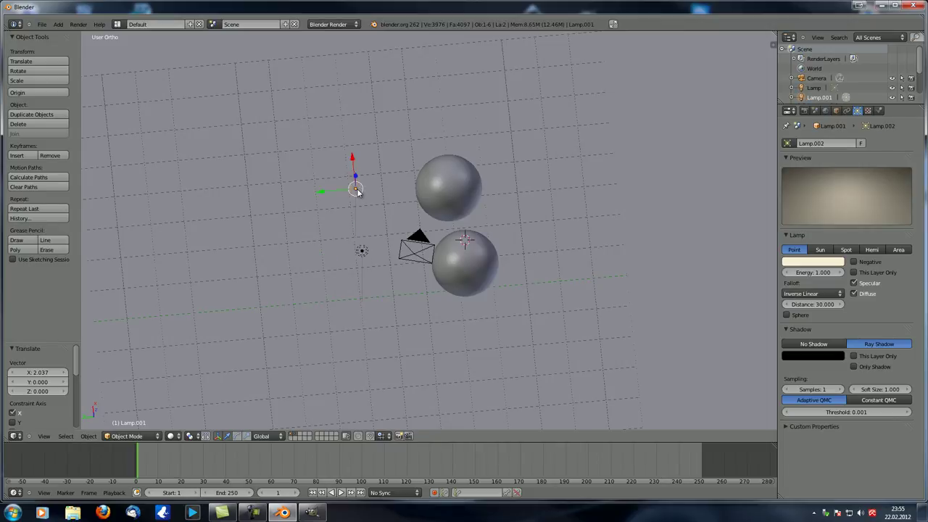
right_click(360, 253)
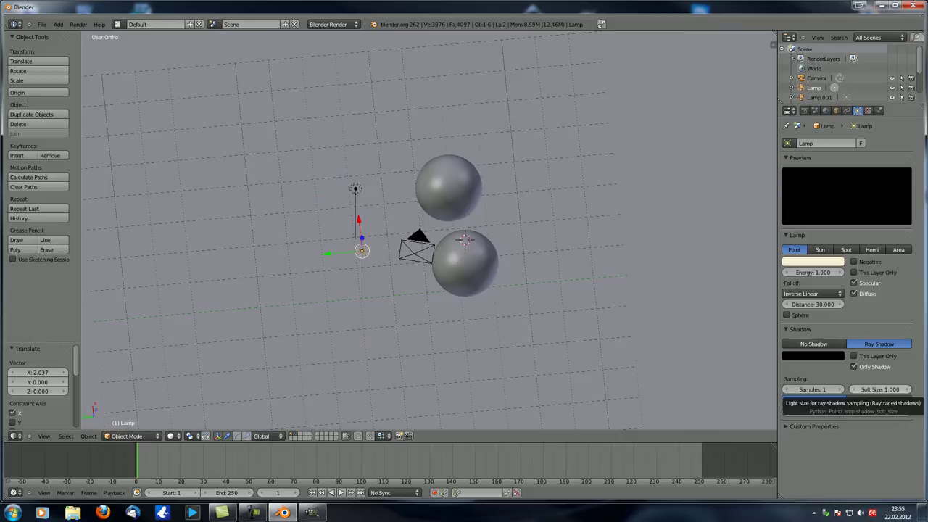
Step: Render the scene again and examine the overlapping shadows behind both spheres up close
key("KP_1")
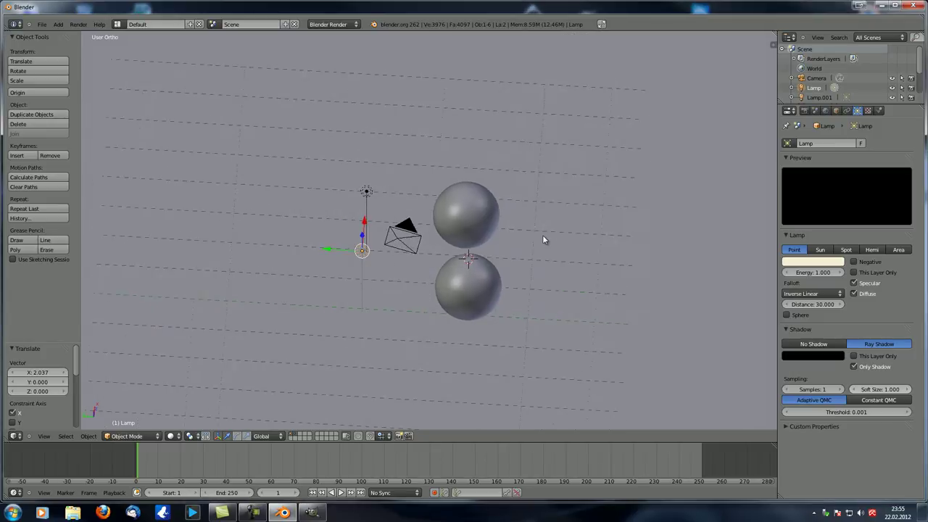
key("F12")
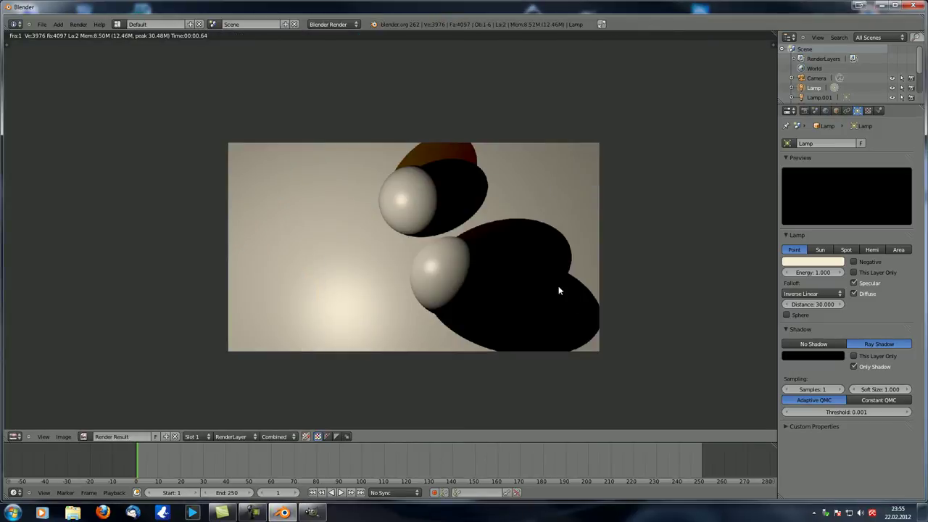
scroll(481, 259, "up", 3)
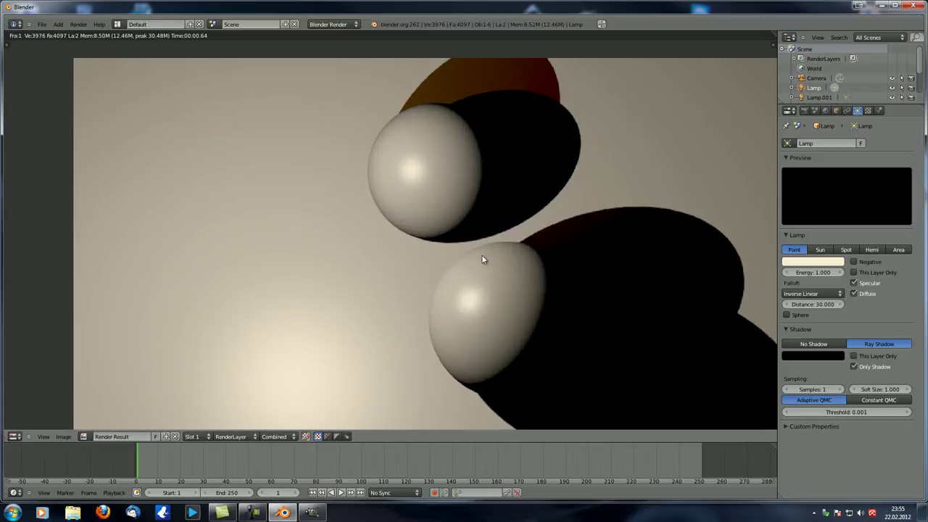
scroll(492, 257, "up", 3)
scroll(493, 257, "down", 6)
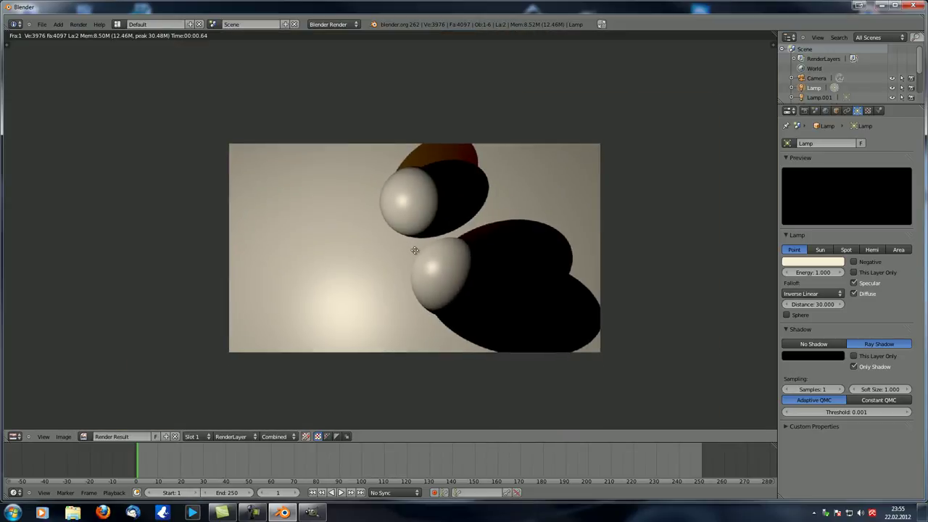
scroll(418, 261, "up", 1)
middle_click_drag(418, 259, 409, 253)
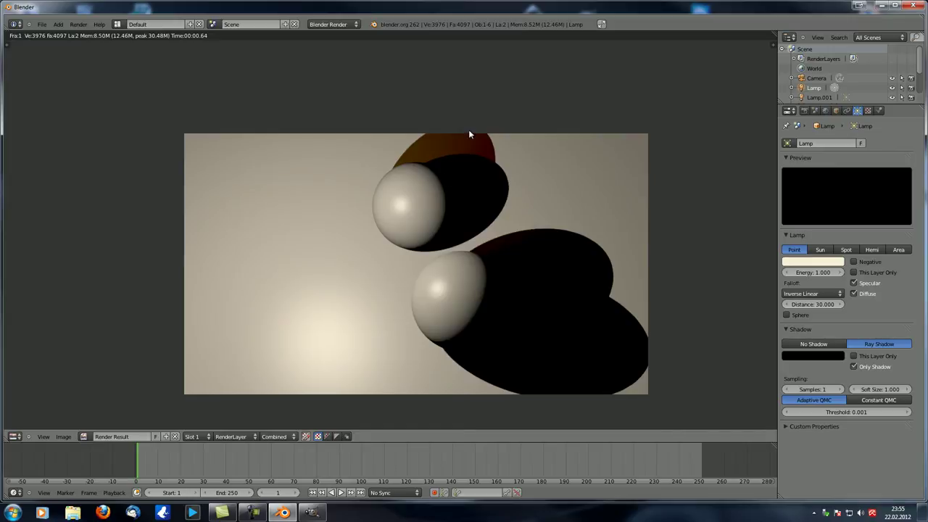
scroll(468, 129, "up", 5)
middle_click_drag(468, 129, 336, 347)
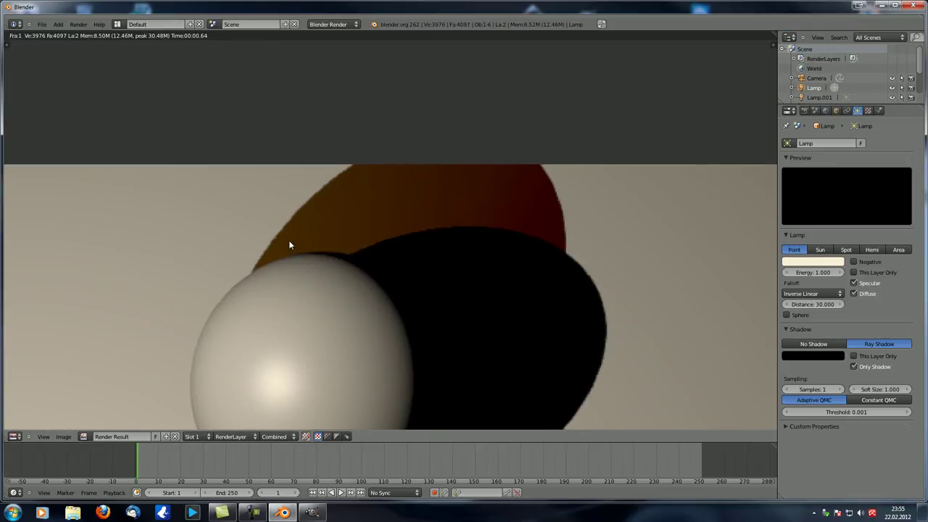
scroll(181, 77, "down", 5)
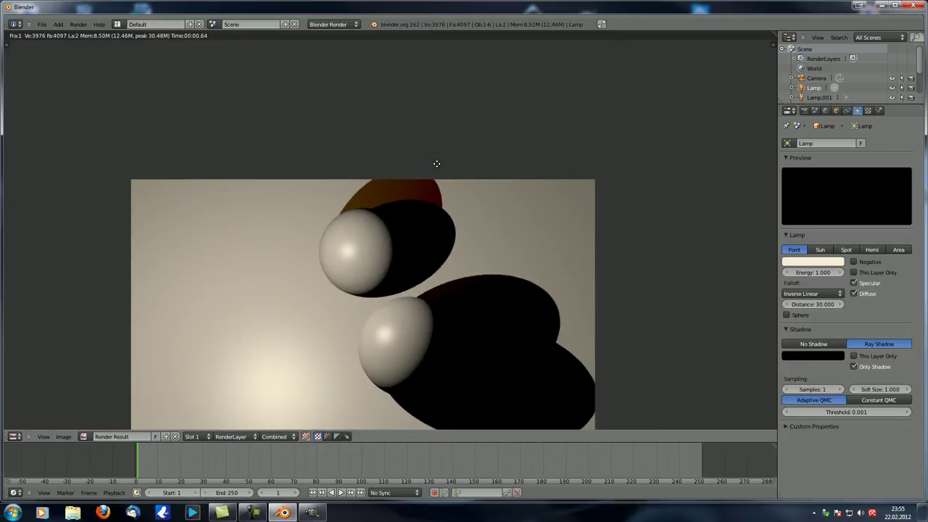
scroll(539, 273, "up", 4)
scroll(478, 175, "down", 4)
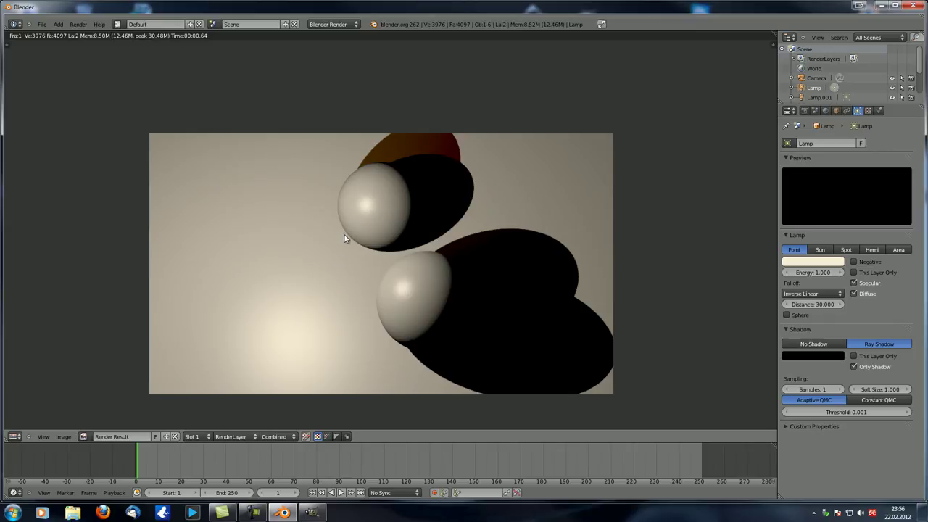
key("Escape")
Step: Delete the original lamp that has Only Shadow enabled
middle_click_drag(355, 244, 424, 265)
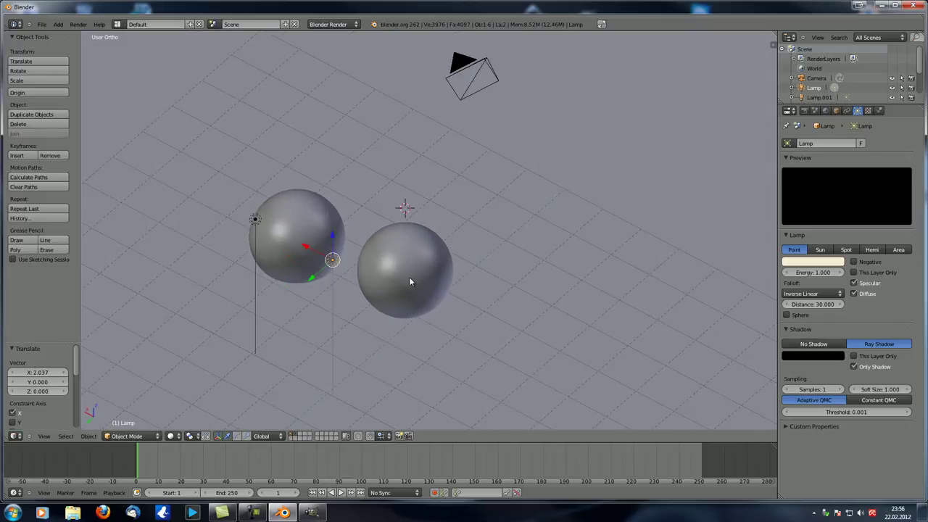
right_click(267, 222)
right_click(332, 261)
key("x")
left_click(337, 260)
Step: Select the remaining duplicate lamp, render the scene with it alone and return to the 3D view
middle_click_drag(336, 261, 405, 276)
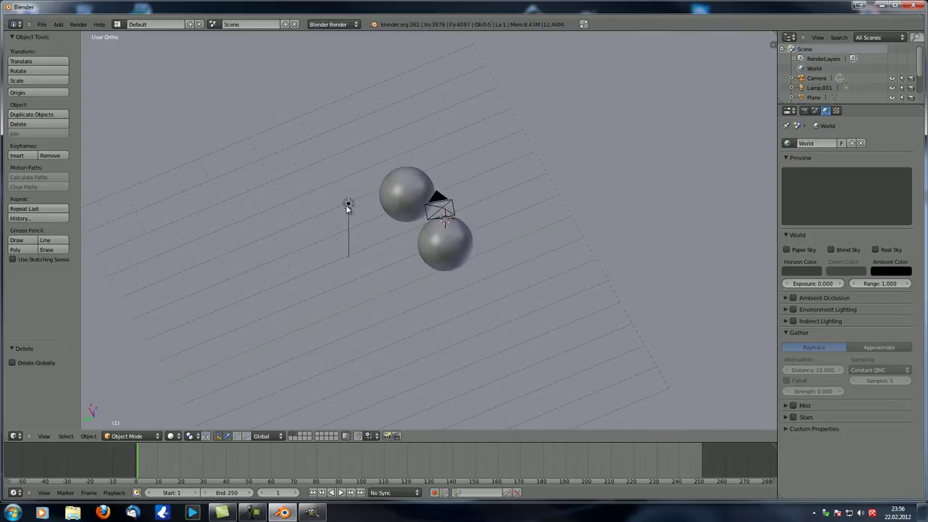
right_click(347, 205)
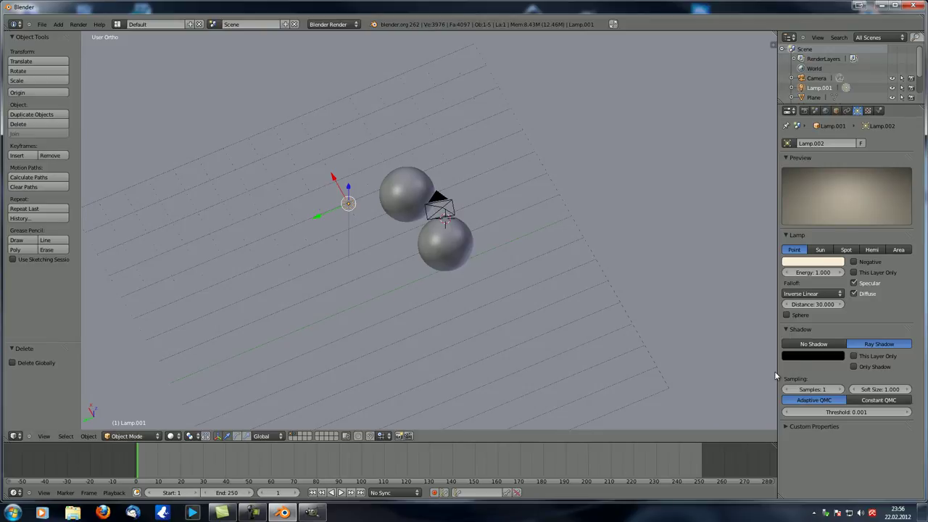
middle_click_drag(348, 212, 337, 197)
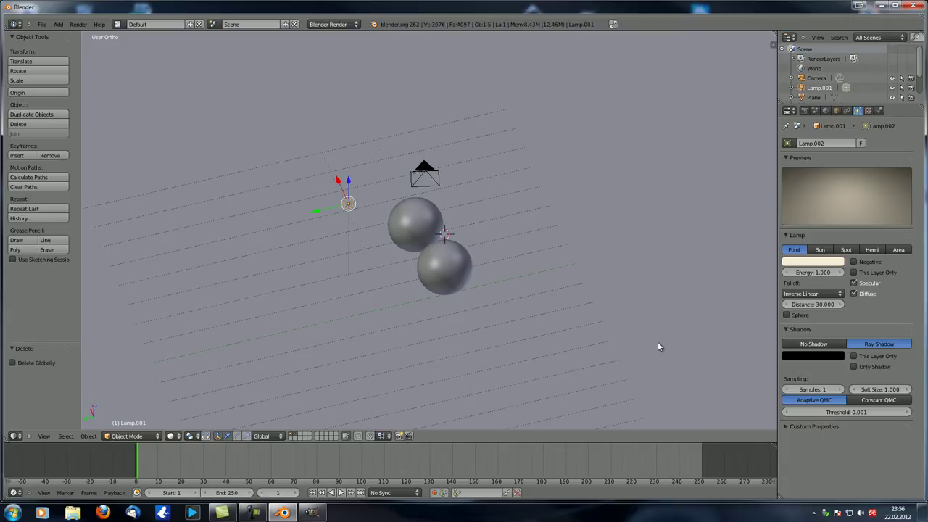
key("F12")
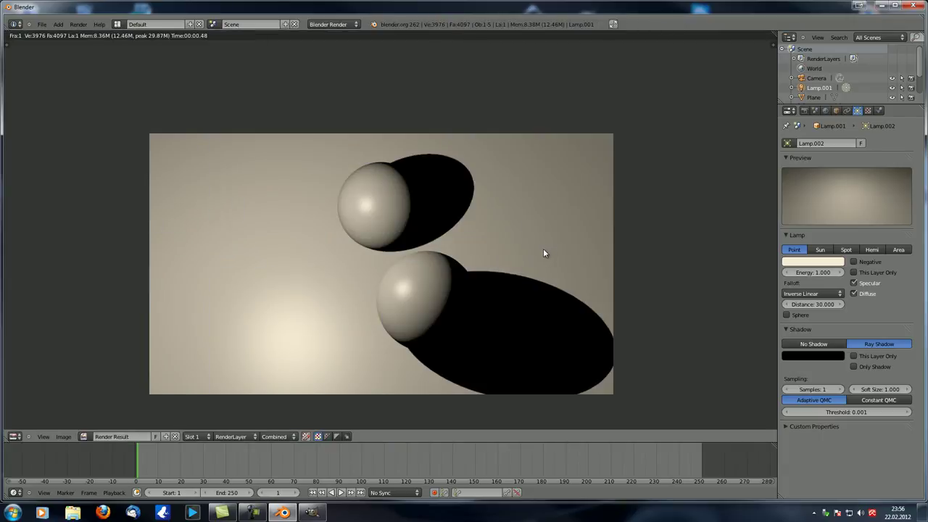
scroll(433, 268, "up", 1)
scroll(433, 270, "down", 1)
key("Escape")
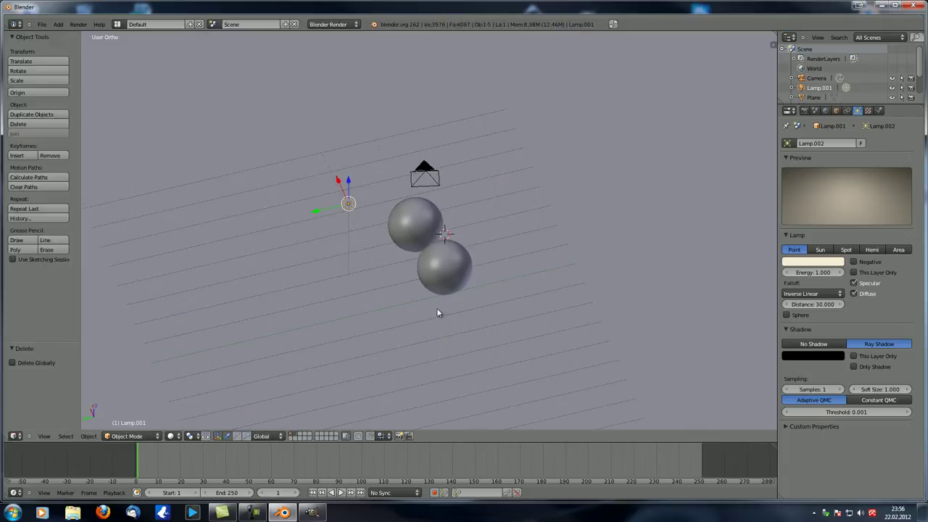
Step: Set the lamp's shadow samples to 5, render the scene and inspect the shadow edges
left_click(815, 389)
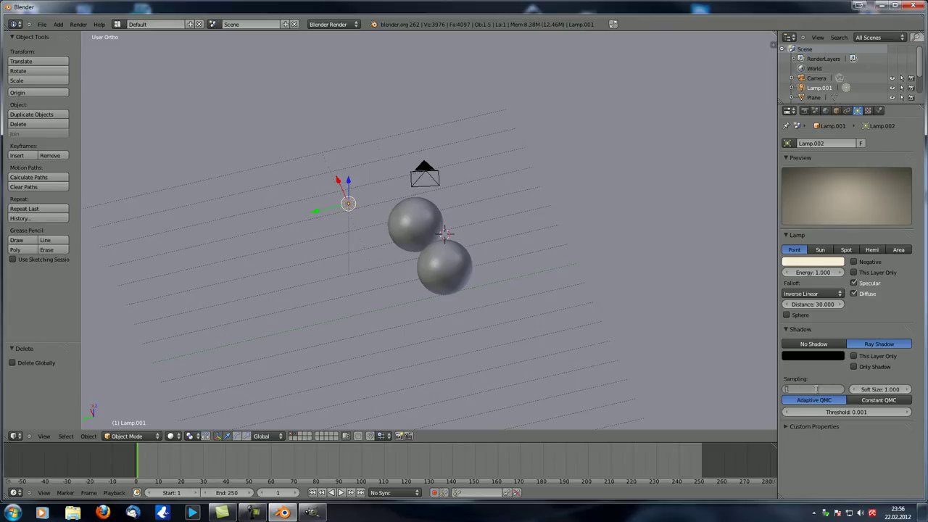
type("5")
key("Return")
key("F12")
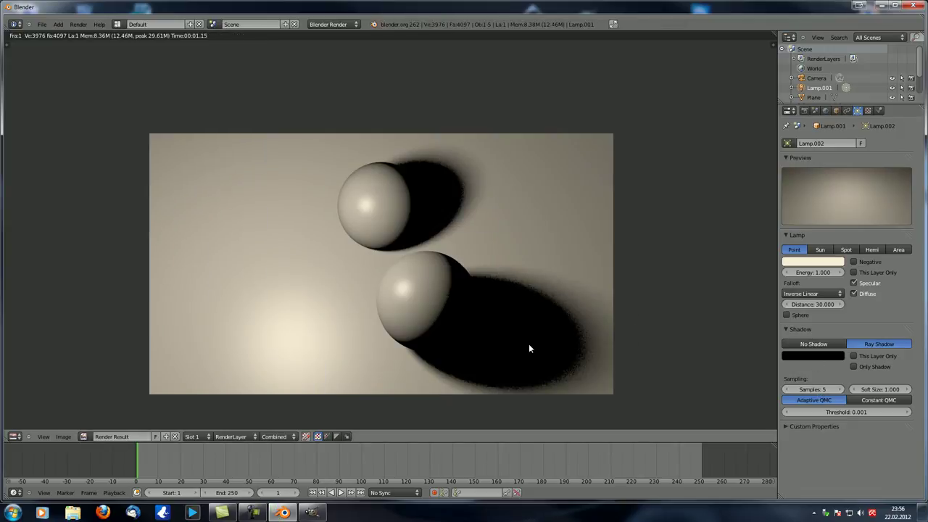
scroll(634, 356, "up", 4)
scroll(292, 165, "down", 4)
middle_click_drag(275, 189, 471, 234)
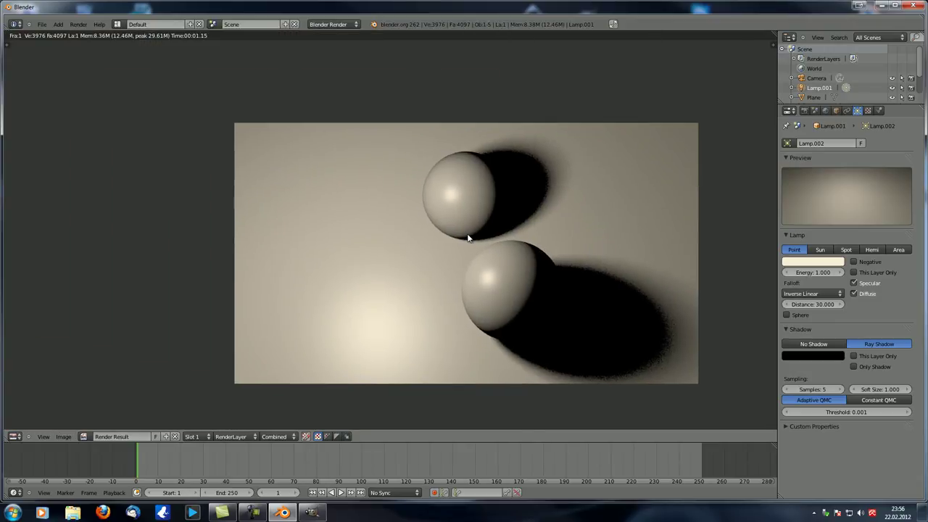
Step: Set the lamp's shadow samples to 15
left_click(812, 391)
key("BackSpace")
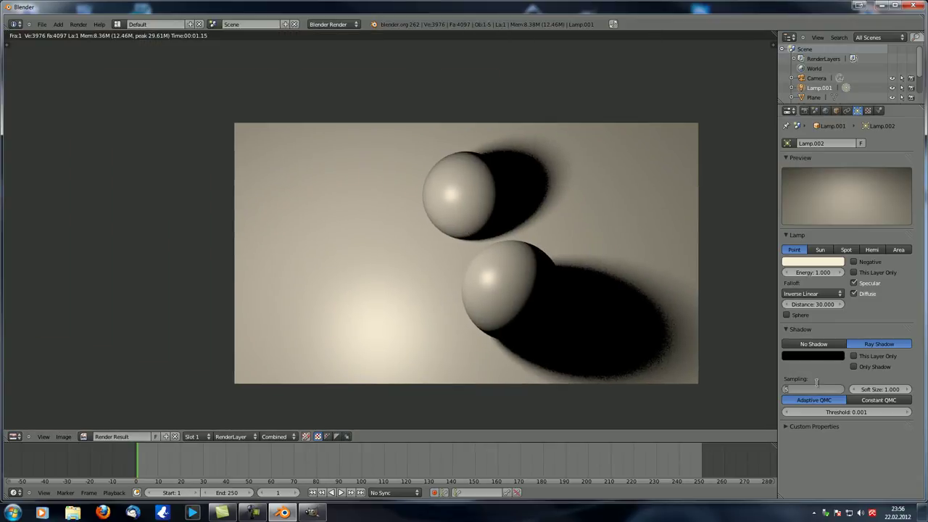
type("15")
key("Return")
Step: Set the lamp's shadow samples to 12, render the scene and inspect the lower sphere's shadow edge up close
middle_click_drag(551, 334, 543, 326)
left_click(820, 389)
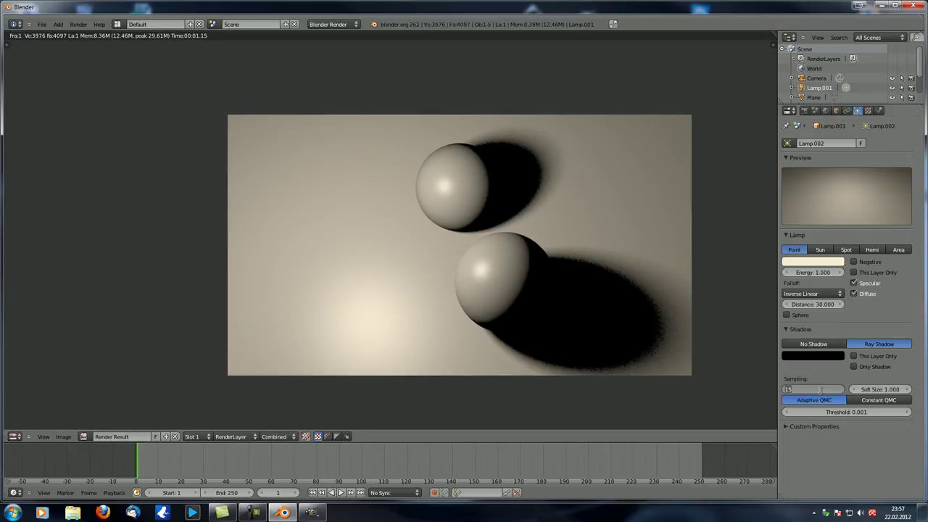
type("12")
key("Return")
key("F12")
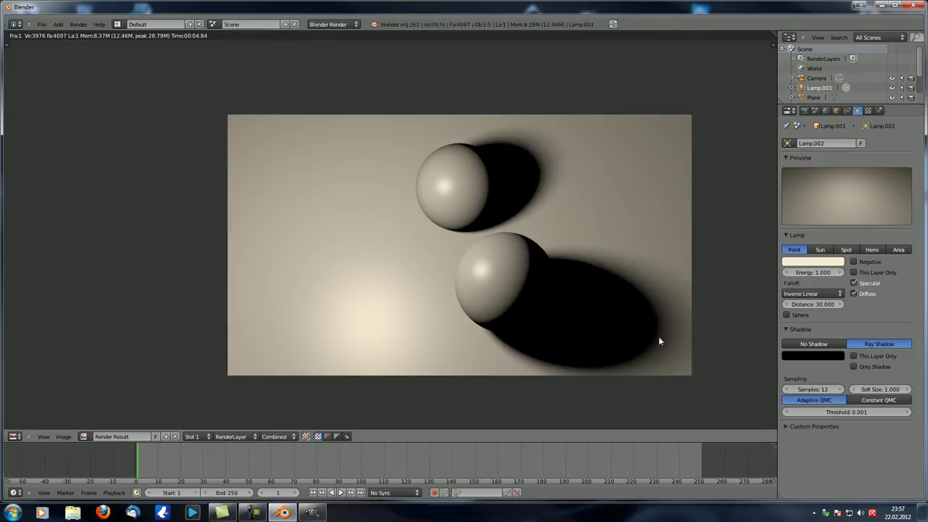
scroll(572, 311, "up", 2)
middle_click_drag(572, 311, 331, 242)
scroll(460, 290, "up", 4)
scroll(460, 290, "down", 3)
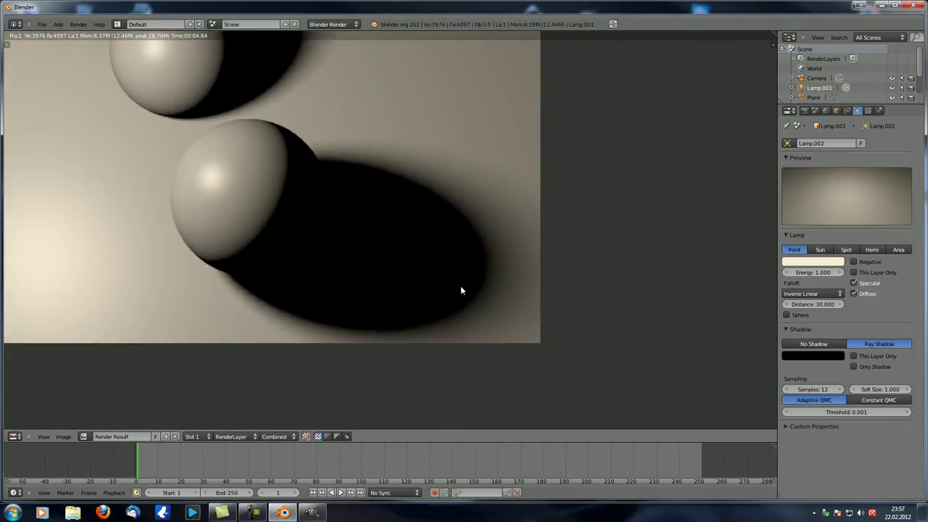
scroll(503, 296, "up", 1)
Step: Increase the lamp's shadow samples to 18, render the scene and view the whole image
left_click(816, 392)
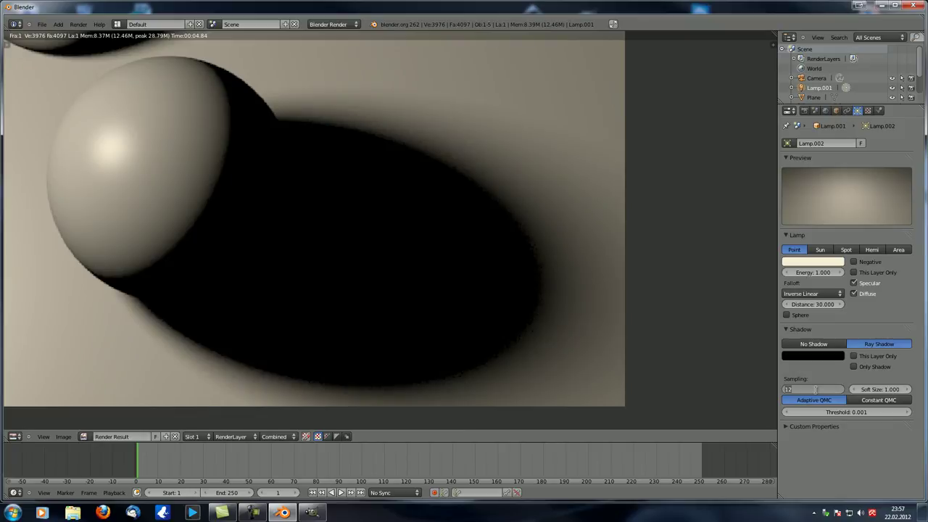
type("18")
key("Return")
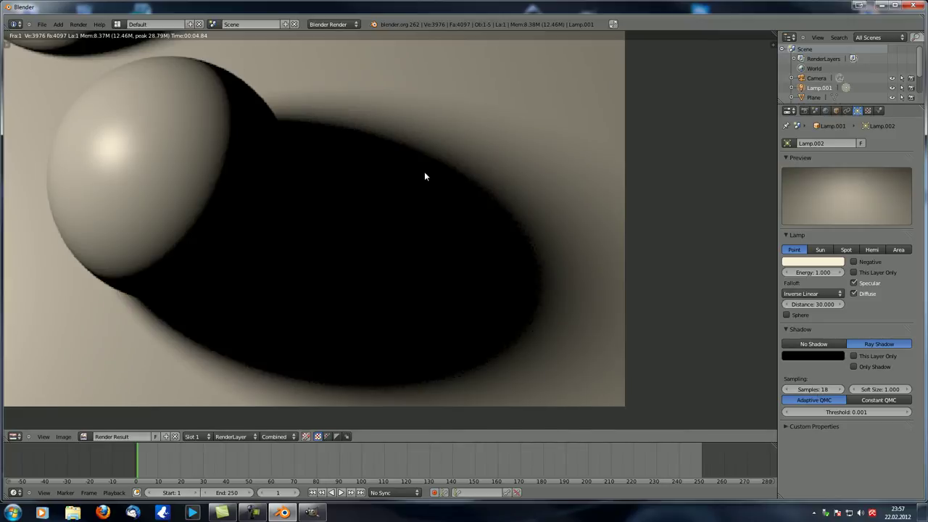
key("F12")
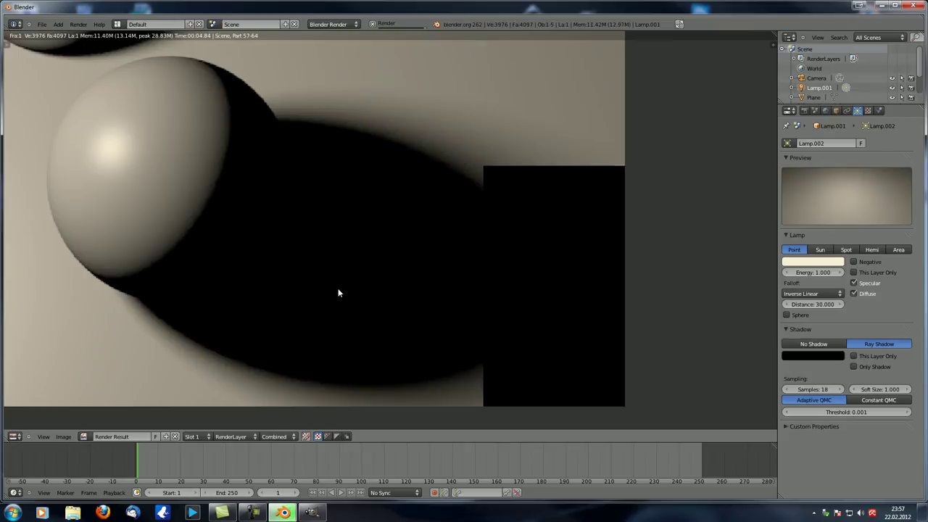
scroll(338, 292, "down", 4)
middle_click_drag(340, 289, 468, 331)
scroll(538, 376, "up", 1)
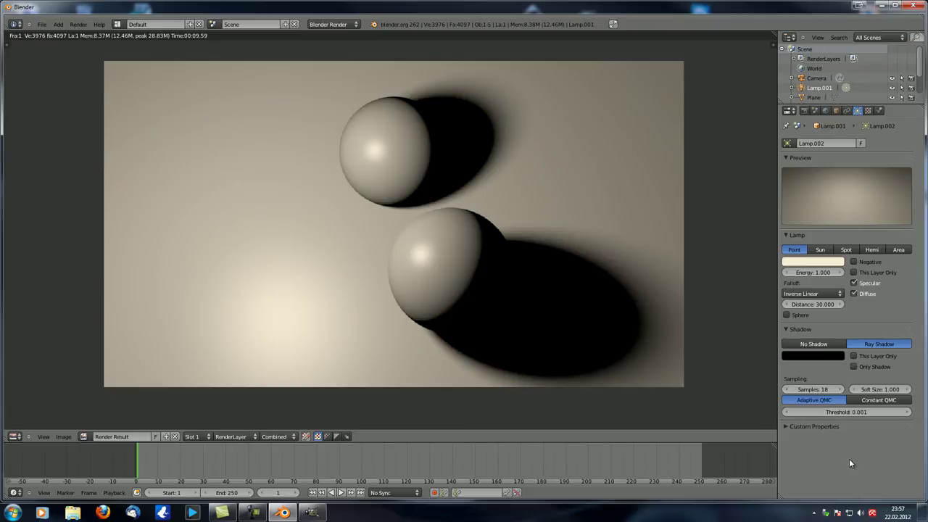
Step: Try 5 shadow samples for the lamp, and restore the value to 18
left_click(815, 386)
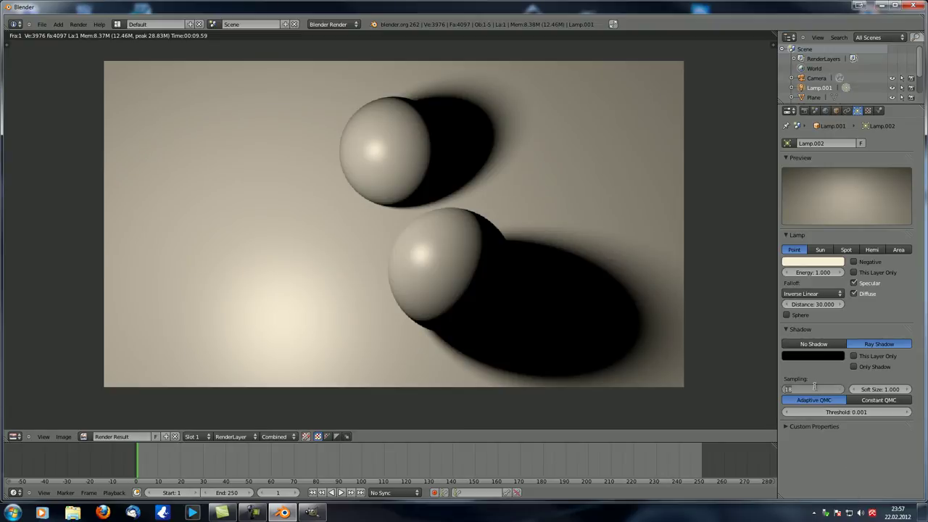
type("5")
key("Return")
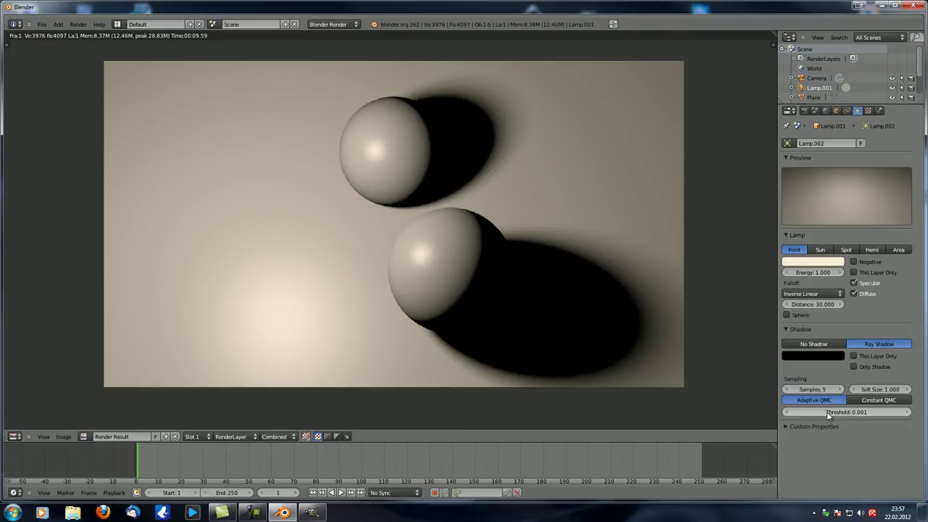
left_click(816, 390)
type("18")
key("Return")
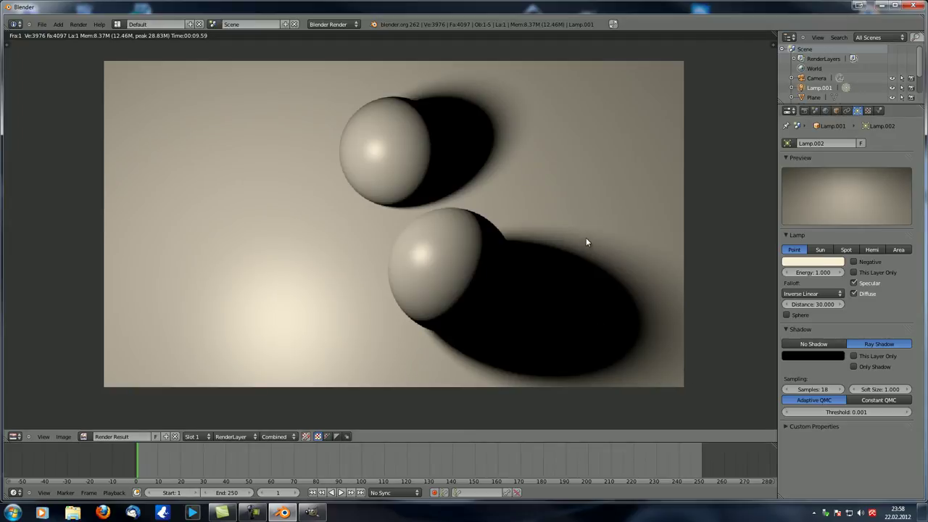
Step: Set the Adaptive QMC threshold of the lamp's shadow sampling to 0.1
left_click(840, 413)
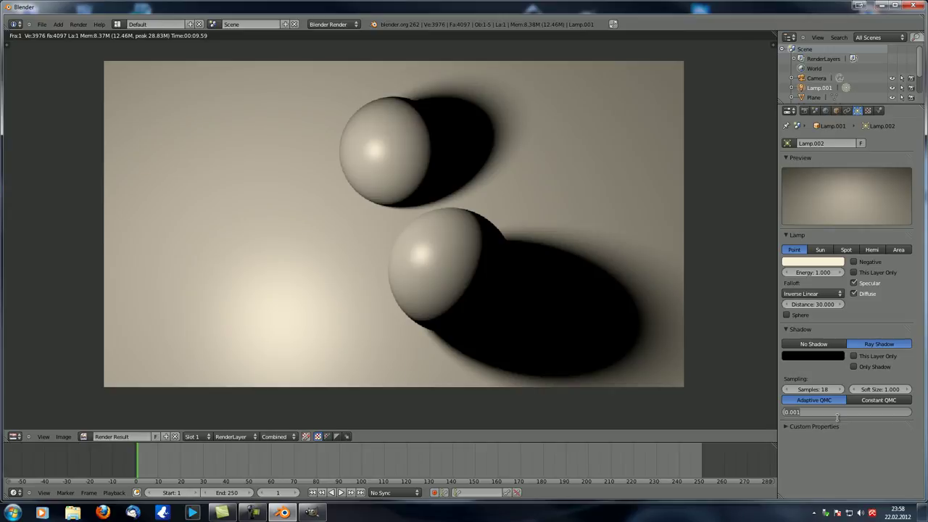
type("0.1")
key("Return")
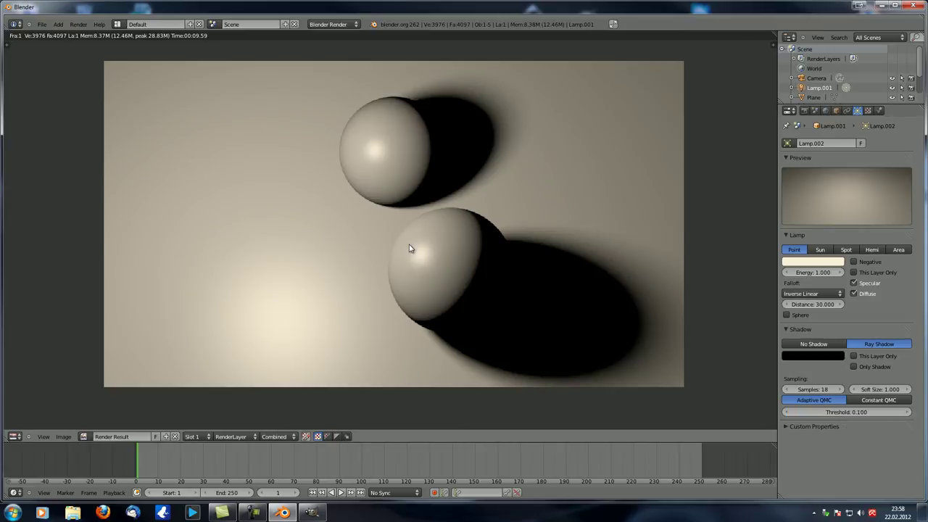
Step: Render the scene with Adaptive QMC, switch the lamp's shadow sampling to Constant QMC and render again for comparison
key("F12")
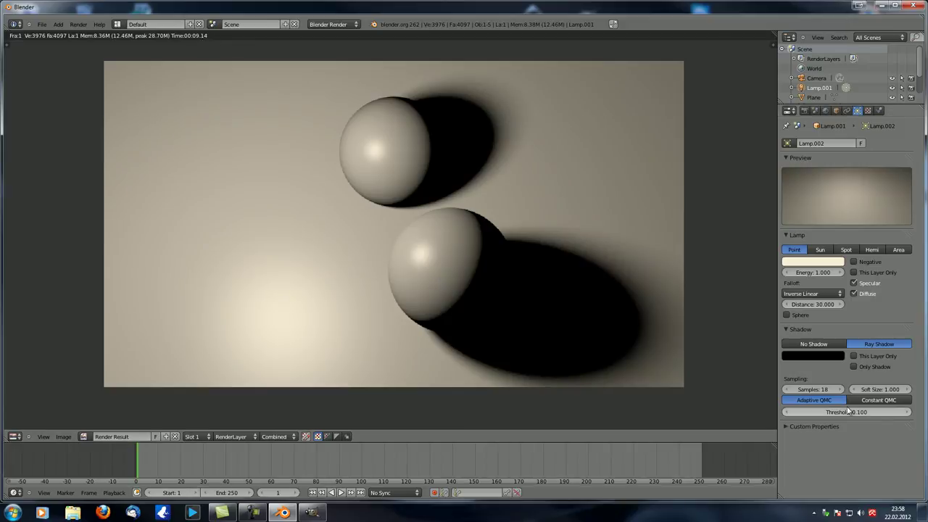
left_click(870, 402)
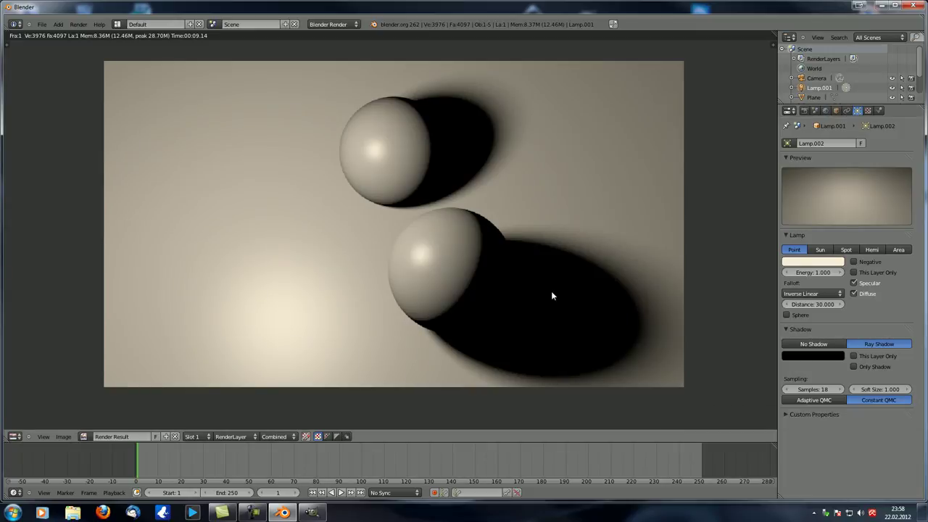
key("F12")
scroll(551, 295, "up", 2)
scroll(492, 251, "down", 1)
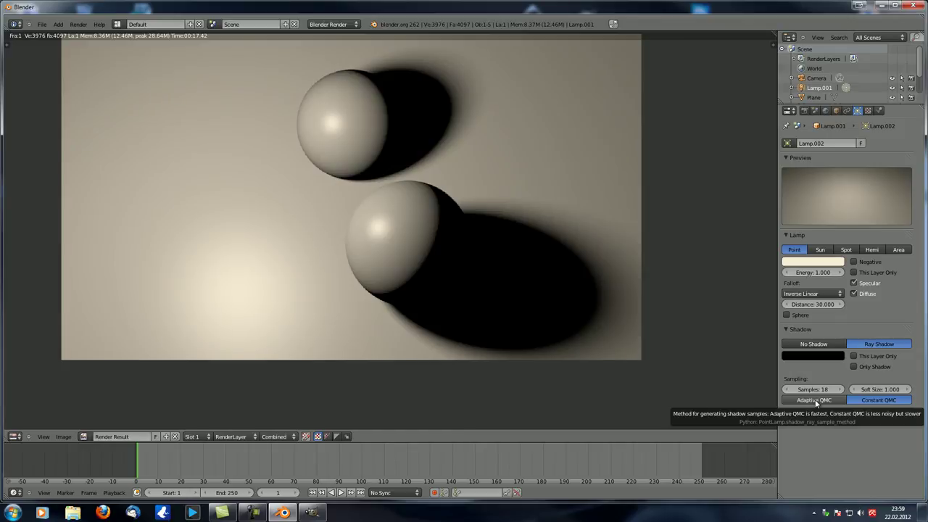
Step: Try a soft size of 10 for the lamp's shadow, switch the sampling back to Adaptive QMC and render the scene
left_click(887, 390)
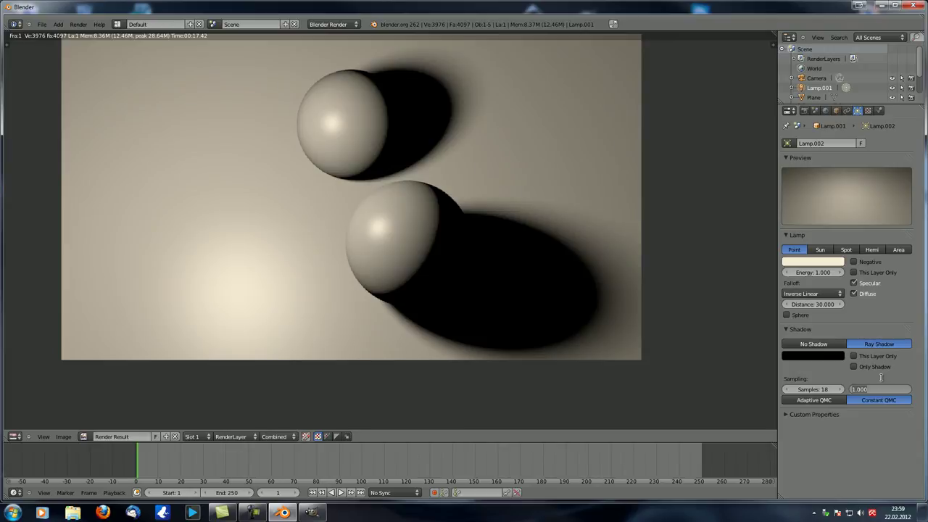
type("10")
middle_click_drag(418, 240, 450, 269)
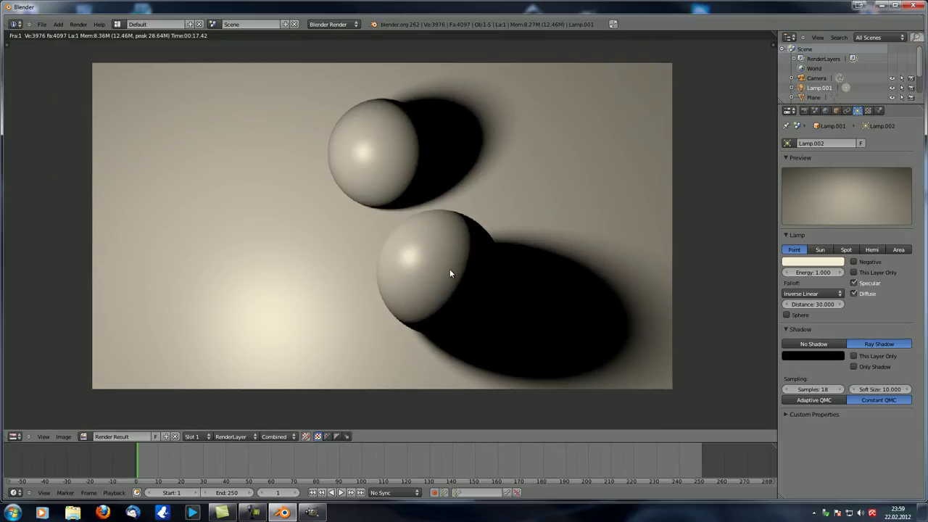
key("F12")
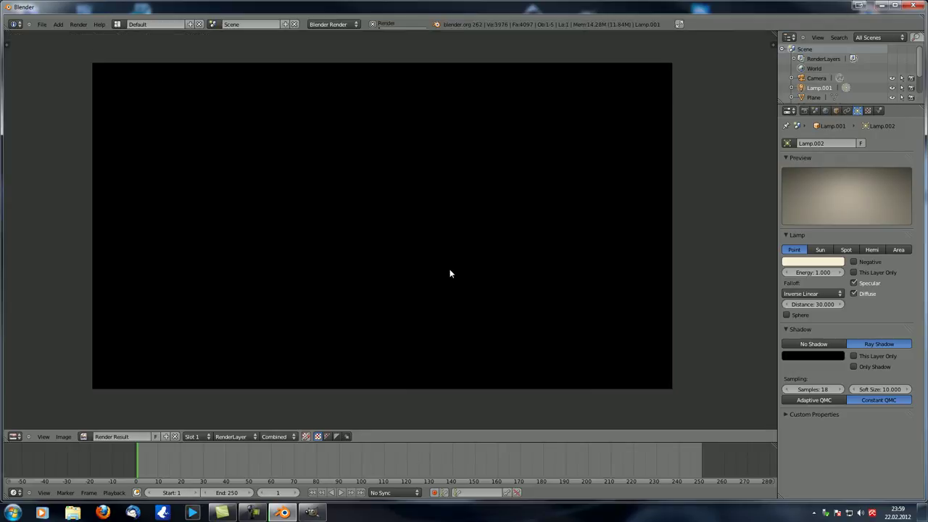
key("Escape")
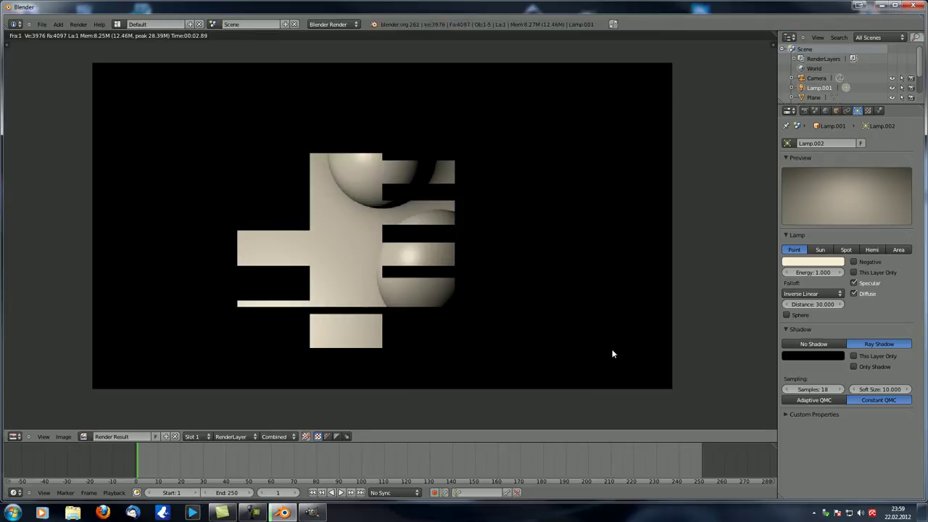
left_click(813, 399)
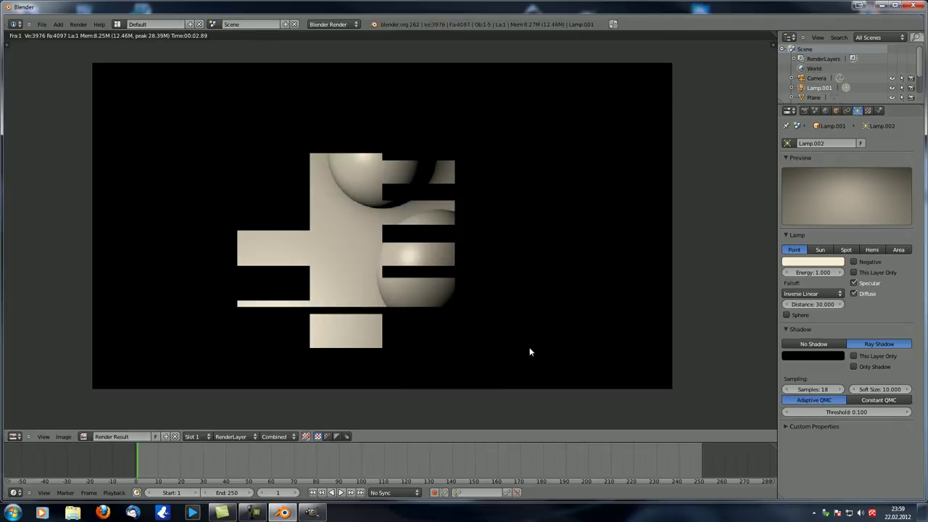
key("F12")
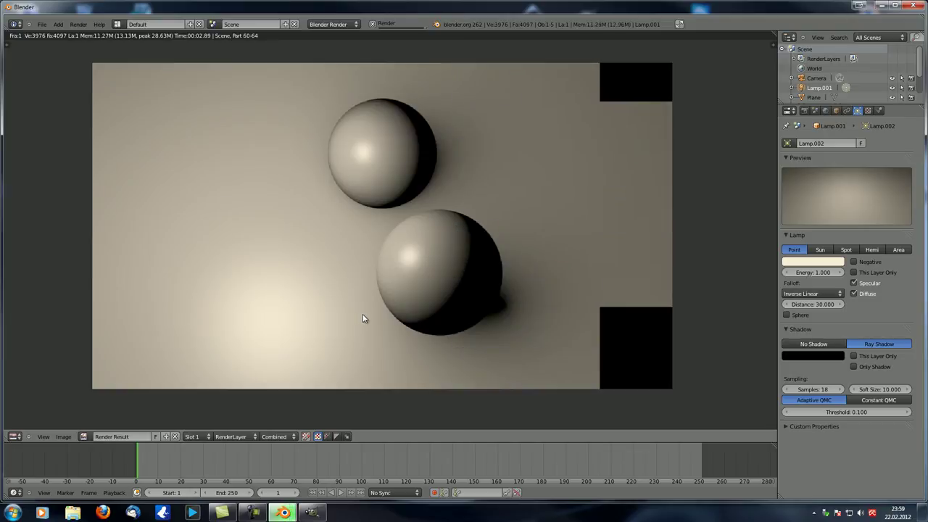
Step: Set the lamp's shadow soft size to 1, render the scene and return to the 3D view
left_click(880, 389)
type("1")
key("Return")
key("F12")
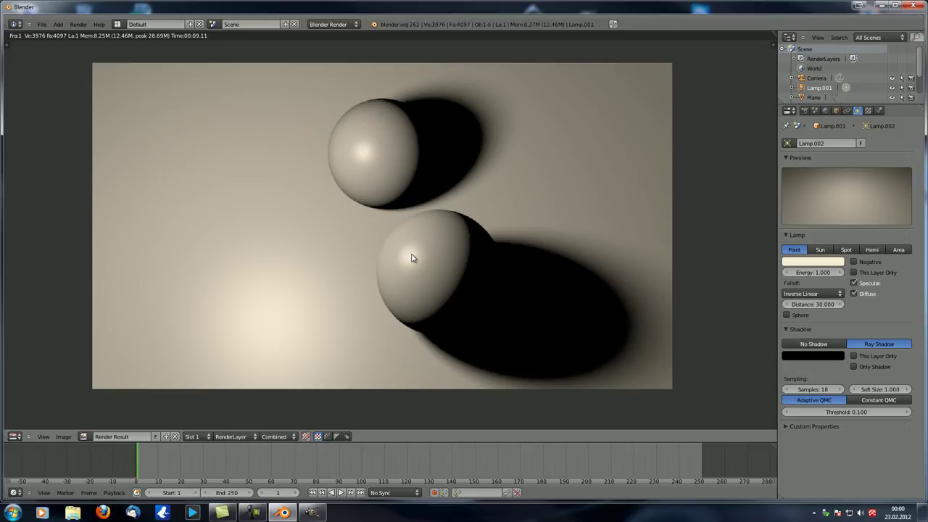
key("Escape")
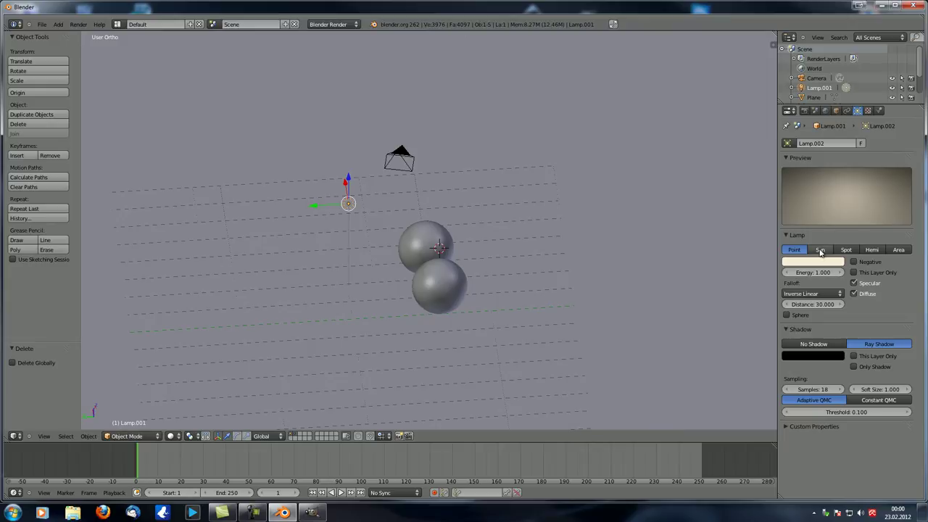
Step: Compare the settings of the Sun, Spot, Hemi and Area lamp types, and return the lamp to Point
middle_click_drag(419, 293, 472, 294)
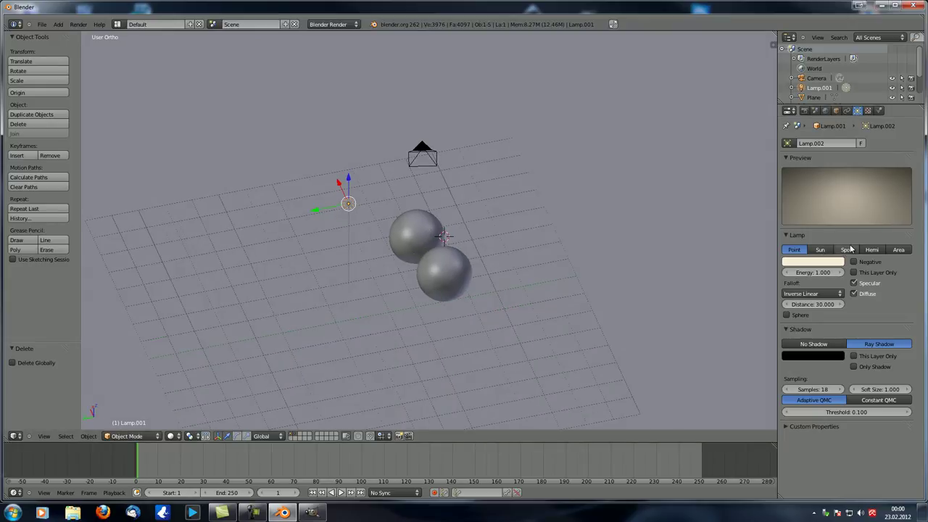
left_click(821, 250)
left_click(846, 250)
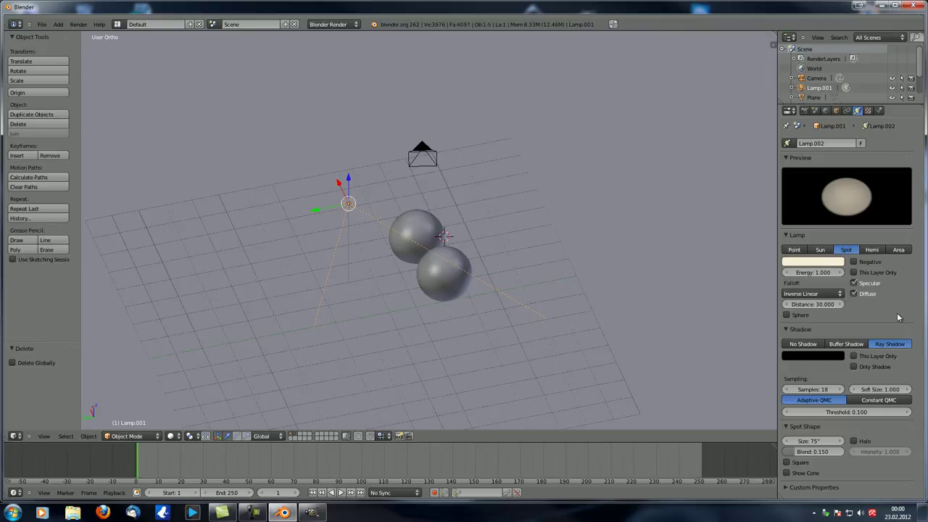
left_click(873, 250)
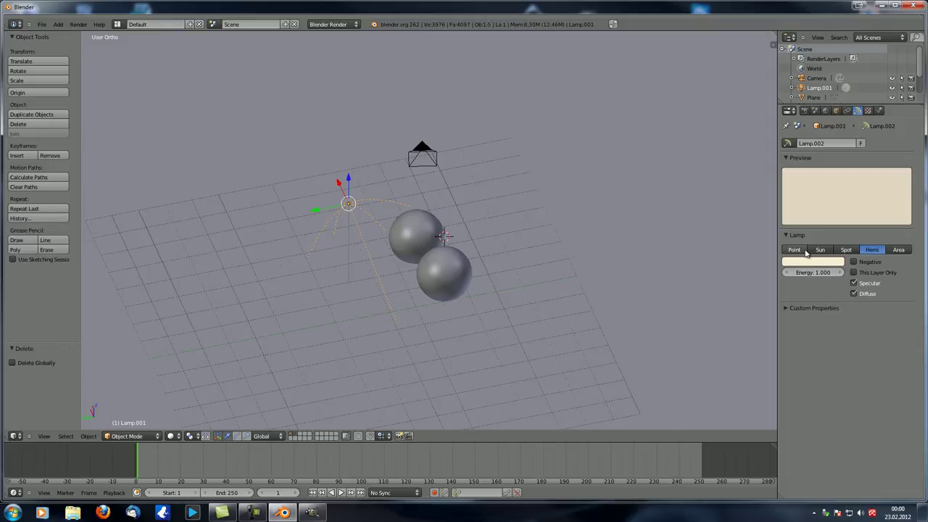
left_click(794, 250)
left_click(872, 250)
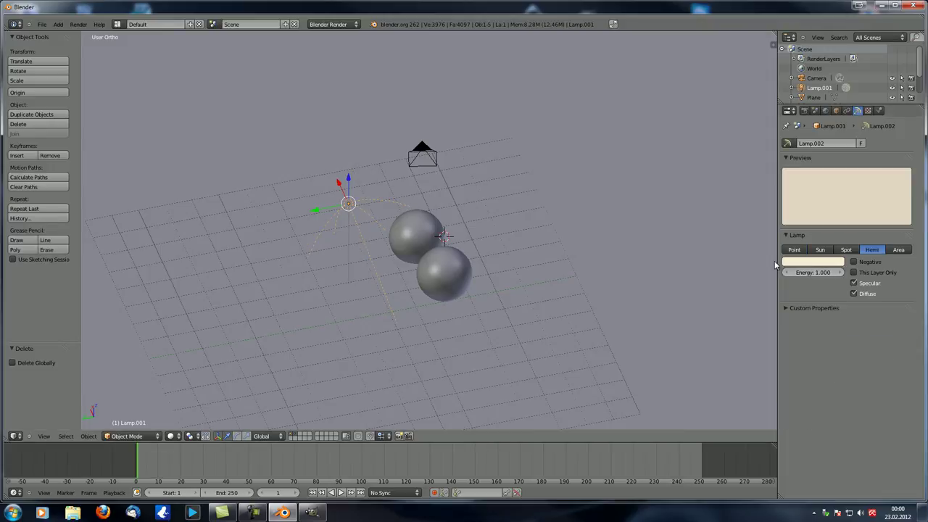
left_click(906, 251)
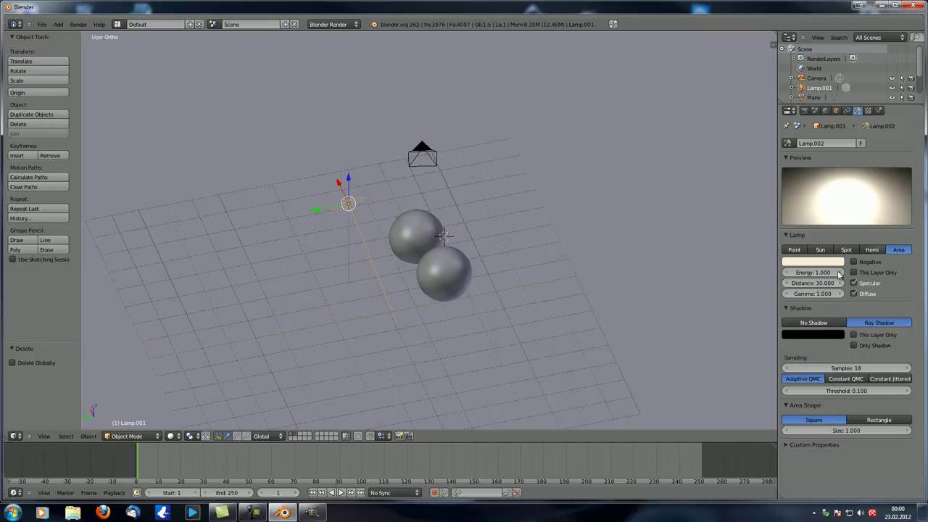
left_click(795, 250)
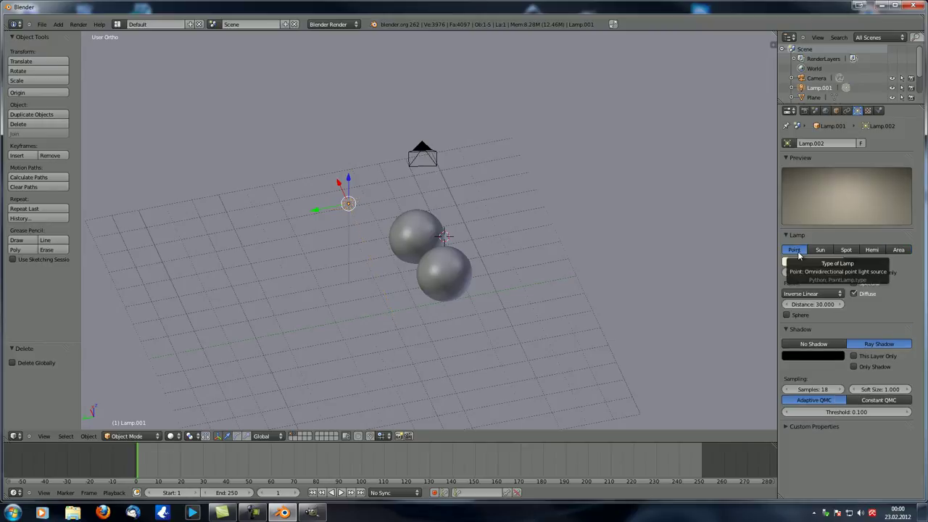
Step: Select both spheres and delete them from the scene
middle_click_drag(640, 321, 360, 266)
right_click(360, 265)
right_click(411, 276, "shift")
key("x")
left_click(410, 275)
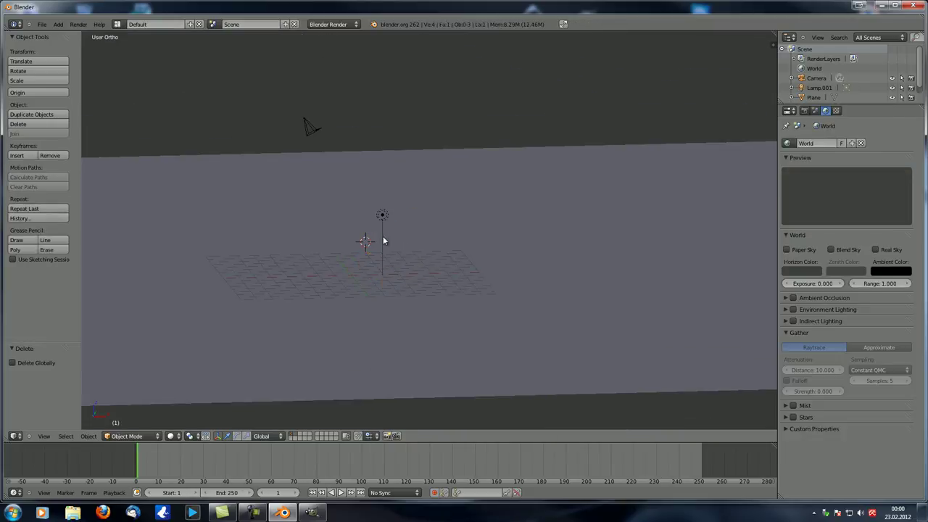
Step: Move the point lamp in the front view to about X -7.19 and Z 5.12
right_click(399, 224)
key("KP_1")
scroll(400, 222, "up", 1)
scroll(545, 210, "up", 1)
middle_click_drag(546, 210, 663, 239, "shift")
key("g")
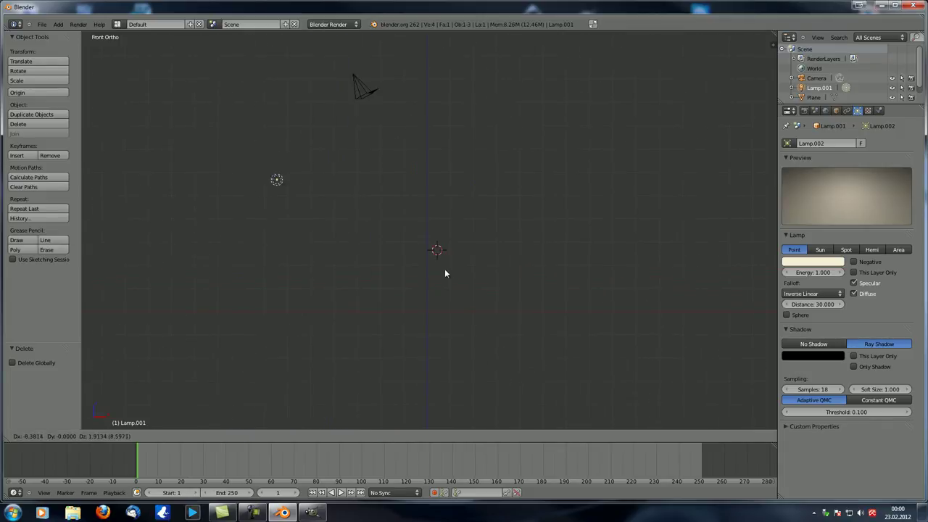
left_click(434, 277)
Step: Show the point lamp's transform values and reset its X, Y and Z rotation to 0°
key("KP_Decimal")
scroll(445, 181, "up", 3)
scroll(428, 217, "down", 6)
scroll(410, 251, "down", 3, "ctrl")
scroll(447, 257, "up", 2)
middle_click_drag(446, 262, 408, 268, "shift")
key("ctrl+space")
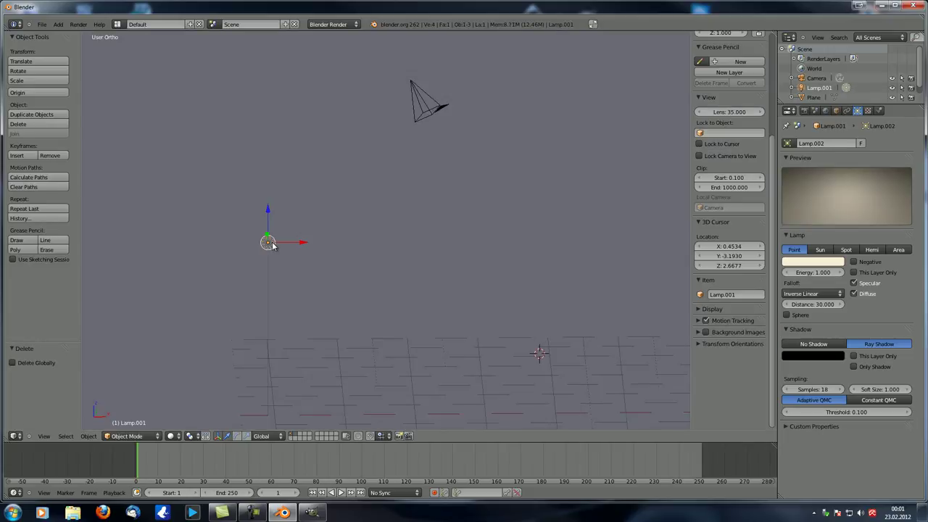
scroll(720, 92, "up", 5)
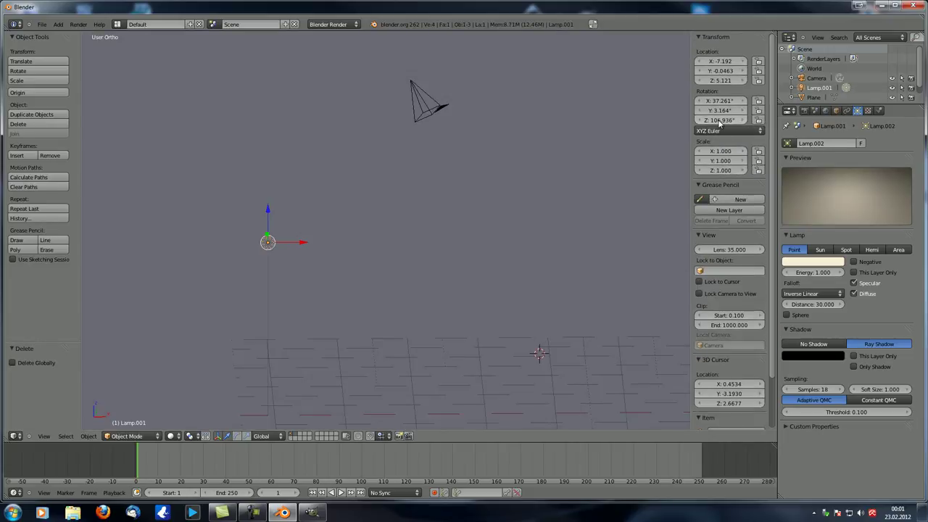
left_click(719, 120)
type("0")
key("Return")
left_click(719, 110)
type("0")
key("Return")
left_click(721, 102)
type("0")
key("Return")
Step: Duplicate the point lamp four times along the X axis, making a row of five lamps about 2 units apart
middle_click_drag(386, 237, 380, 221)
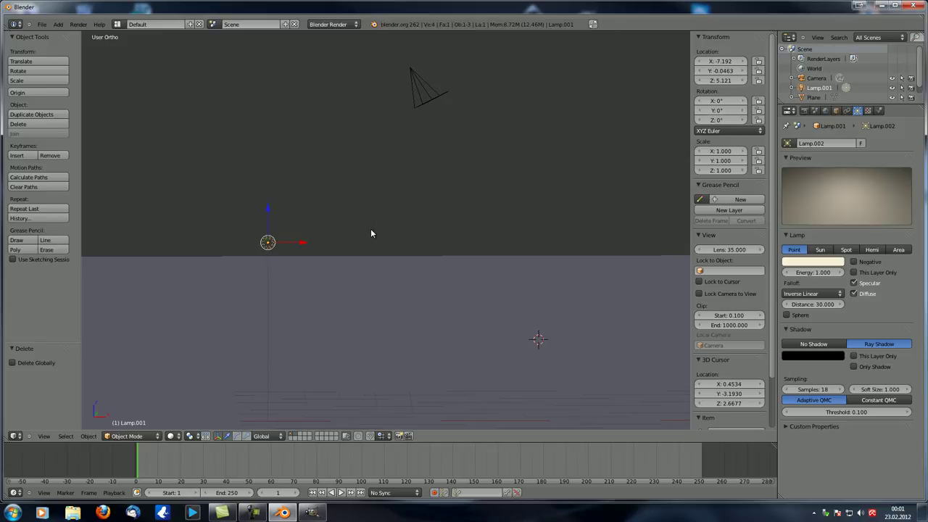
key("shift+d")
key("Escape")
left_click_drag(304, 242, 368, 244)
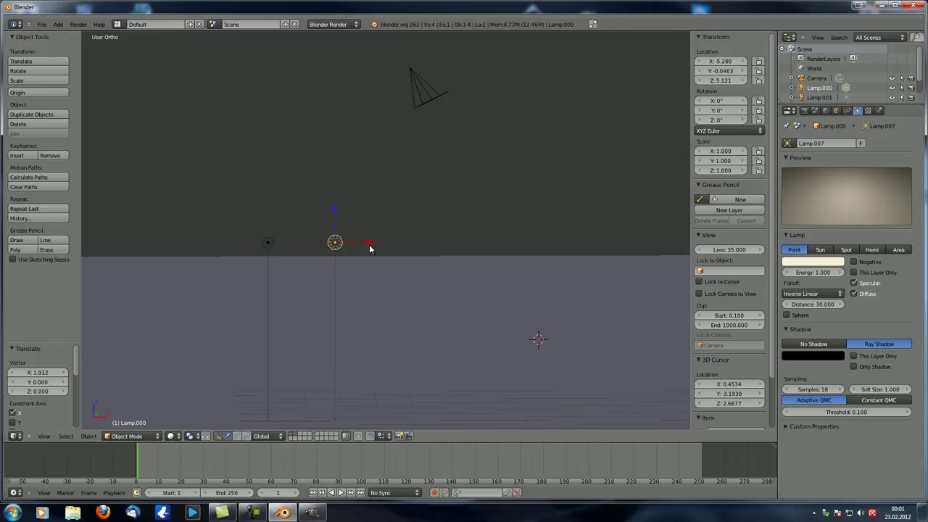
key("shift+d")
key("x")
left_click(439, 248)
key("shift+d")
key("Escape")
left_click_drag(439, 248, 586, 244)
Step: Change the second to fifth lamps in the row to Sun, Spot, Hemi and Area types respectively
right_click(335, 242)
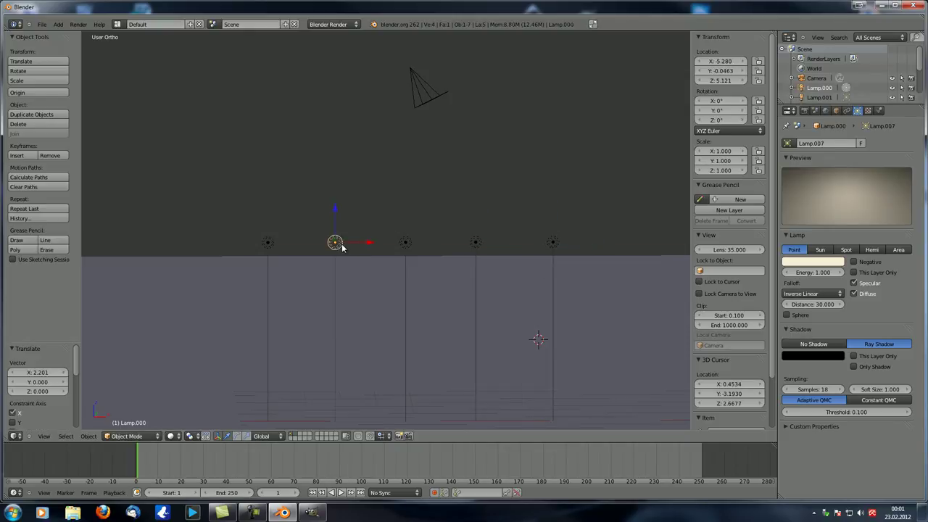
right_click(406, 242)
right_click(475, 242)
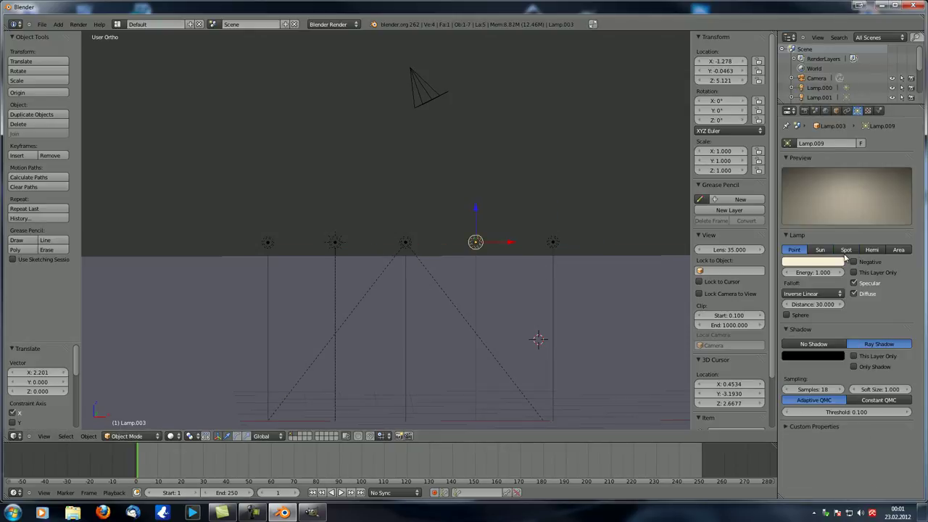
left_click(872, 249)
right_click(552, 242)
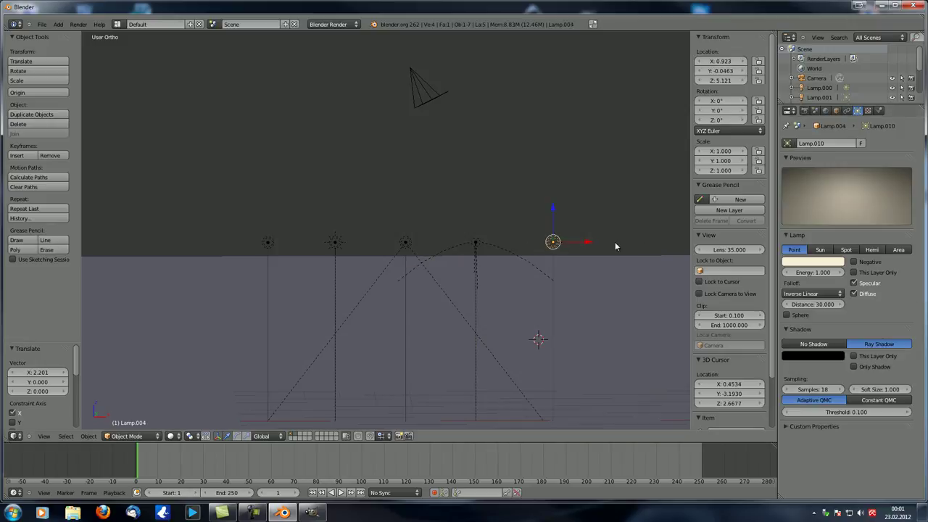
left_click(898, 249)
Step: Move the point lamp about 3.8 units along negative X, away from the other four lamps
scroll(481, 293, "down", 3)
middle_click_drag(481, 293, 422, 262, "shift")
scroll(493, 253, "up", 2)
right_click(233, 180)
left_click_drag(273, 174, 139, 171)
middle_click_drag(161, 175, 315, 203, "shift")
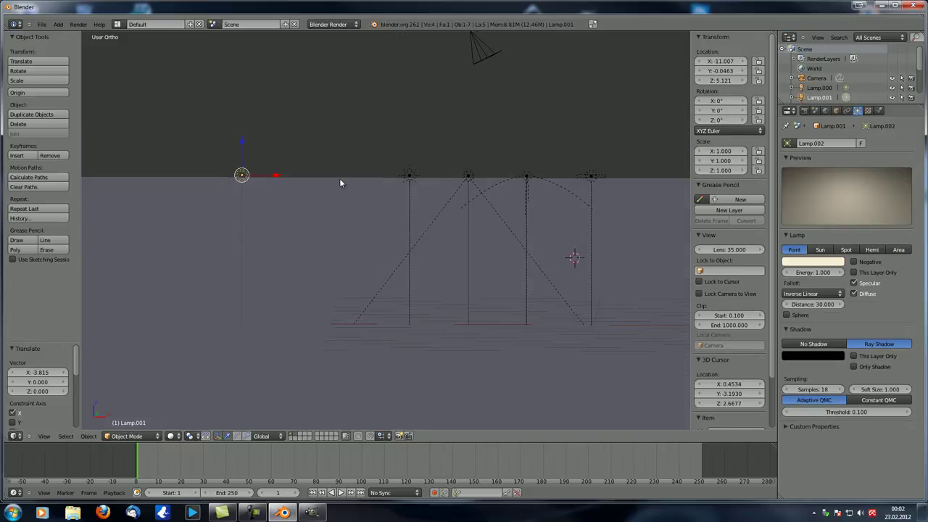
Step: Select all five lamps, rotate them about -20.5° around the X axis and clear the selection
middle_click_drag(243, 208, 358, 193)
key("a")
right_click(239, 181)
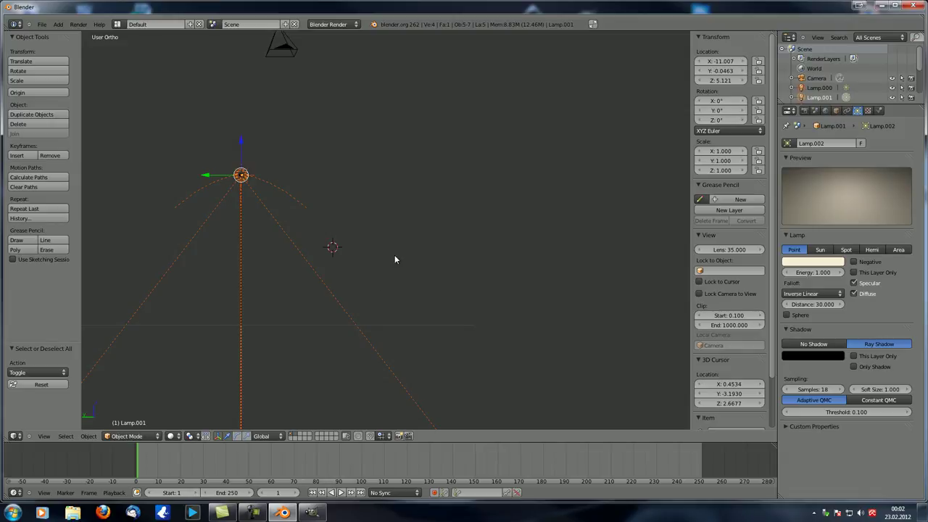
key("r")
key("x")
left_click(433, 206)
middle_click_drag(435, 198, 162, 243)
key("a")
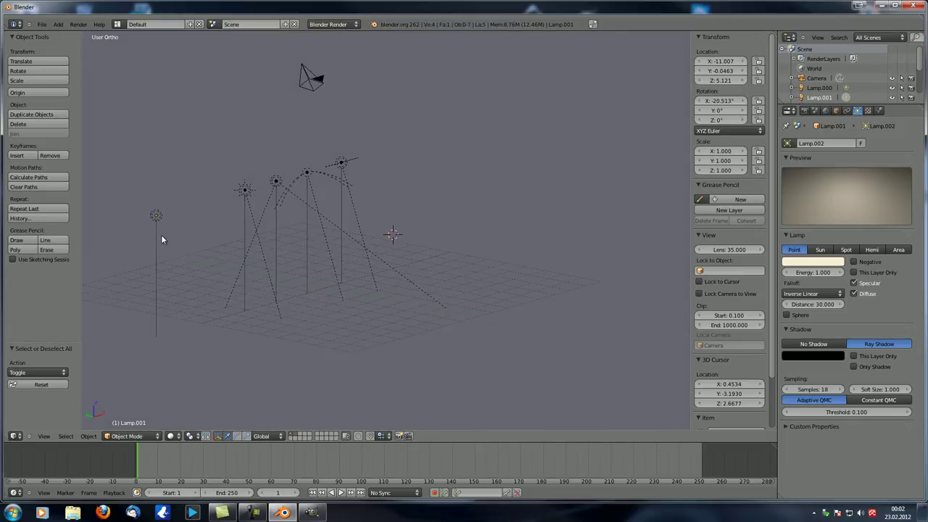
Step: Examine the tilted lamps from several angles, comparing the direction indicators of the Sun, Spot, Hemi and Area lamps with the point lamp
scroll(172, 266, "up", 4)
scroll(265, 246, "up", 3, "ctrl")
scroll(202, 200, "down", 2)
middle_click_drag(228, 303, 306, 321)
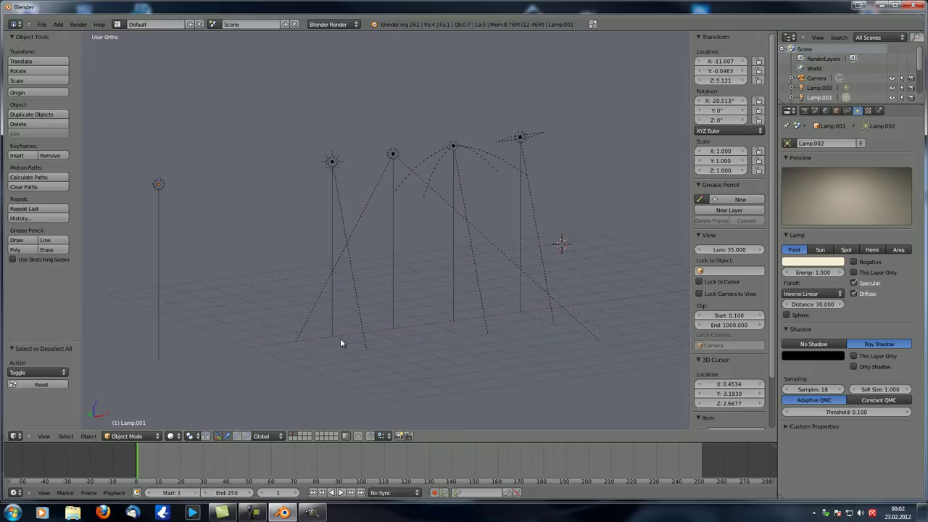
middle_click_drag(549, 239, 396, 134, "shift")
middle_click_drag(500, 288, 469, 344)
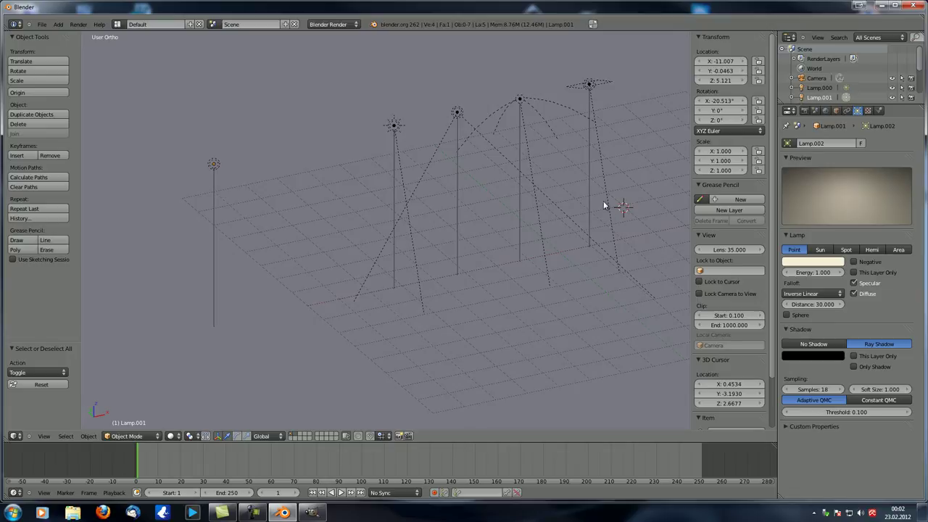
middle_click_drag(491, 253, 421, 274)
right_click(262, 171)
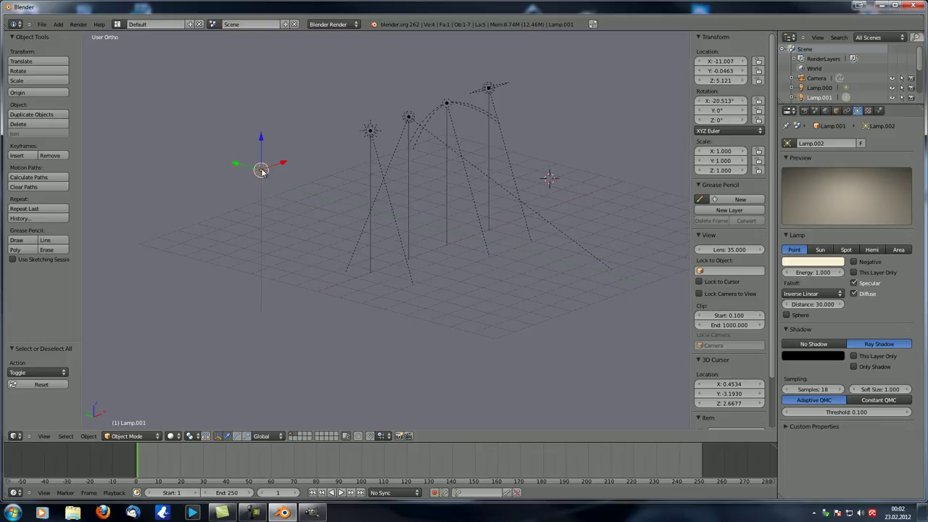
middle_click_drag(264, 171, 290, 241)
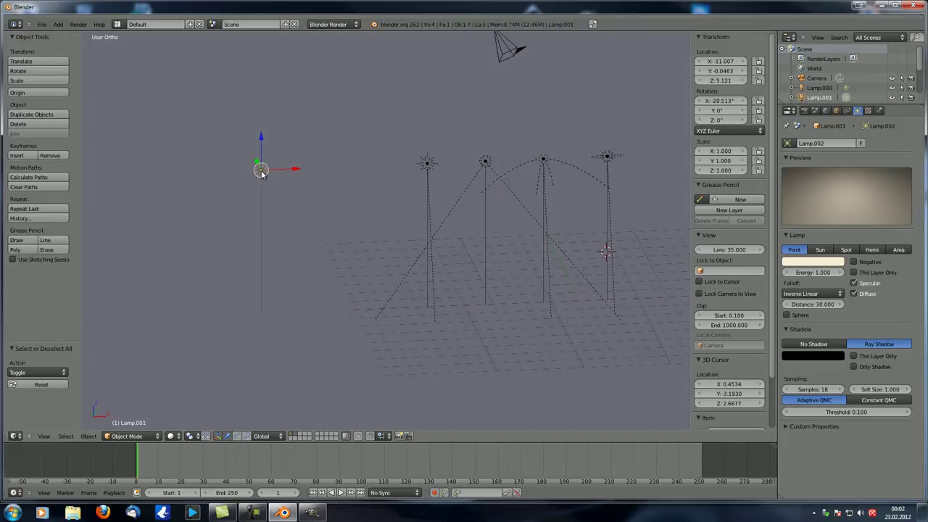
Step: Select the sun lamp and move it about 2.1 units along negative X, away from the spot lamp
middle_click_drag(261, 171, 377, 140)
right_click(377, 141)
middle_click_drag(423, 247, 355, 239)
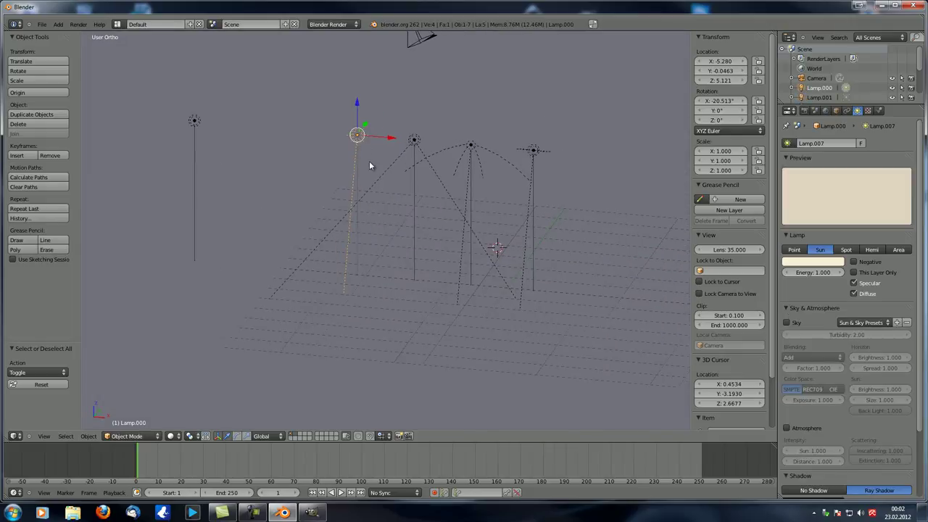
left_click_drag(389, 139, 329, 137)
middle_click_drag(307, 171, 288, 119)
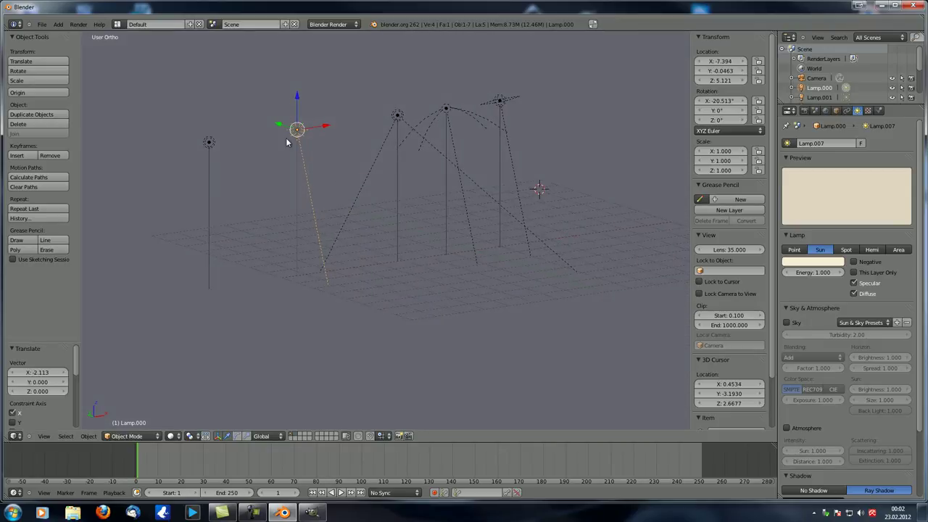
Step: Try the sun lamp at several freely chosen positions around and below the ground plane, and undo the moves
scroll(287, 149, "down", 5)
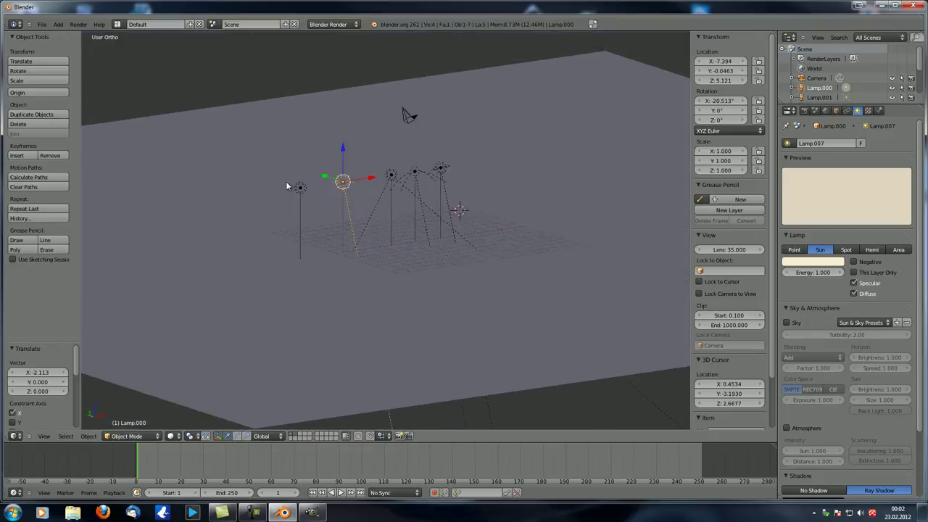
scroll(348, 230, "down", 2)
scroll(348, 230, "down", 3)
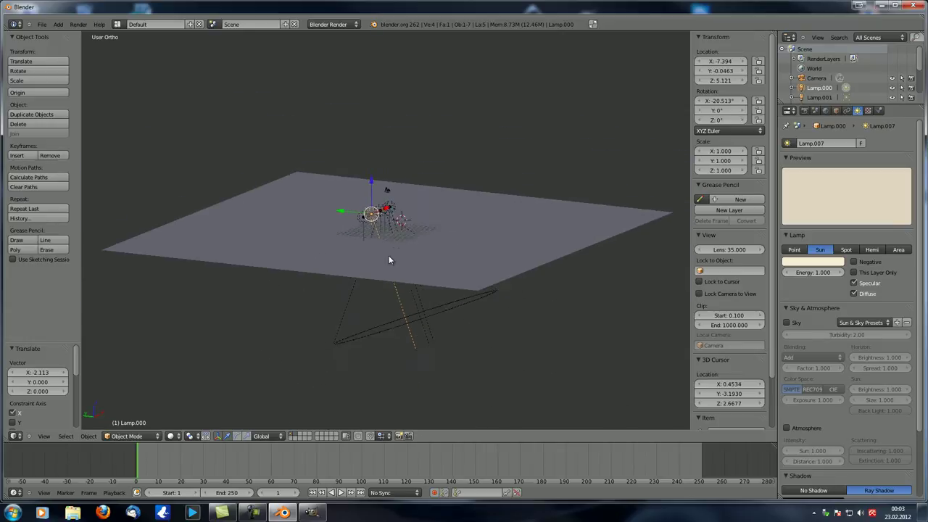
middle_click_drag(397, 287, 426, 292)
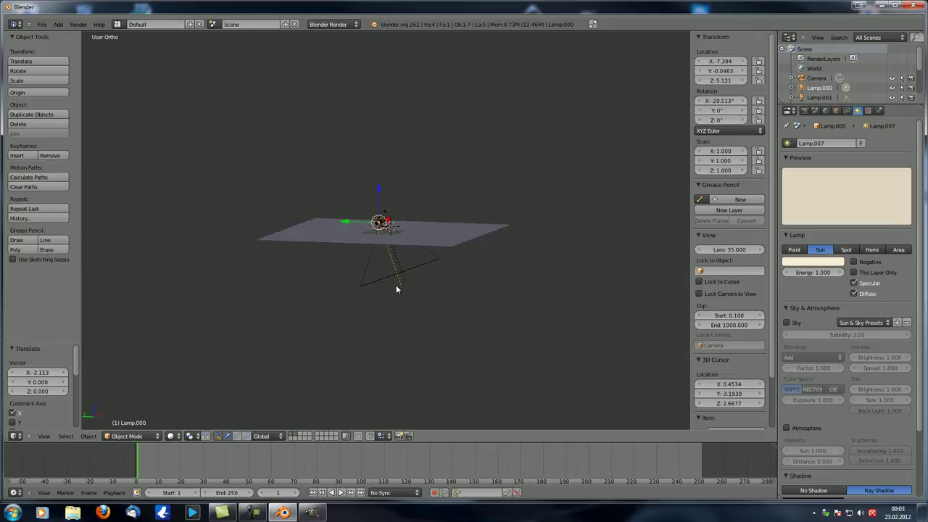
key("g")
left_click(323, 183)
key("g")
left_click(664, 190)
key("g")
left_click(490, 475)
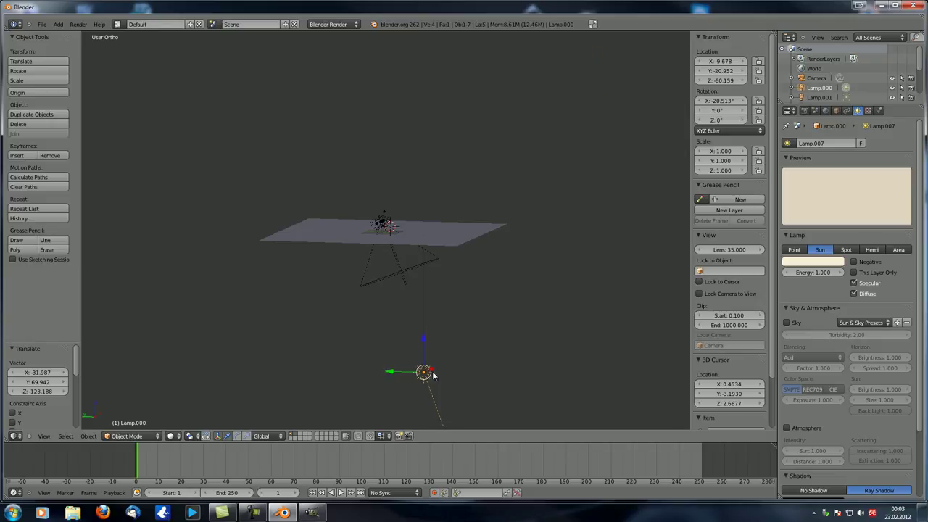
key("ctrl+z")
Step: Move the area lamp to about X 8.9 and the hemi lamp to about X 3.5, spacing them away from the spot lamp
scroll(399, 278, "up", 3)
middle_click_drag(399, 278, 360, 264)
middle_click_drag(408, 250, 409, 197)
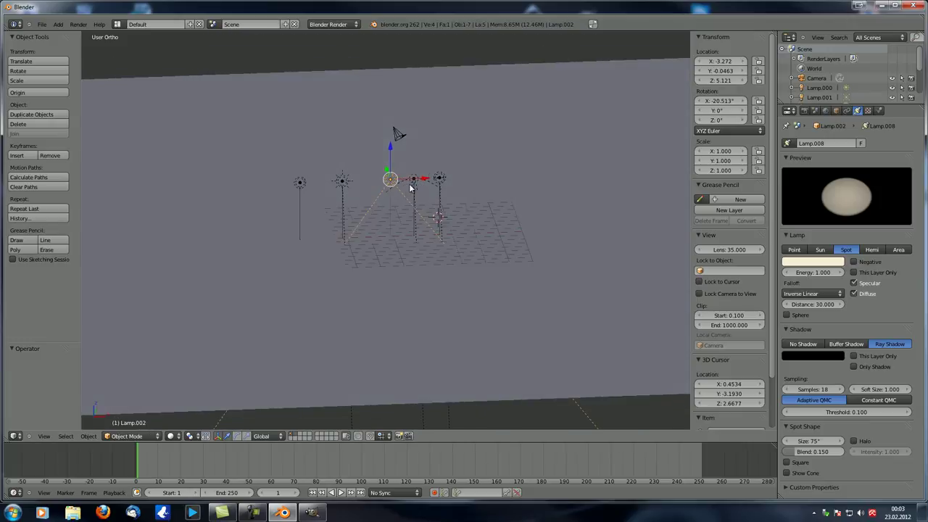
right_click(437, 177)
key("g")
key("x")
left_click(647, 171)
right_click(412, 180)
key("g")
key("x")
left_click(494, 176)
Step: Raise the spot lamp about 11.1 units along Z and scale it down to about 0.183
right_click(390, 181)
key("g")
key("z")
left_click(521, 305)
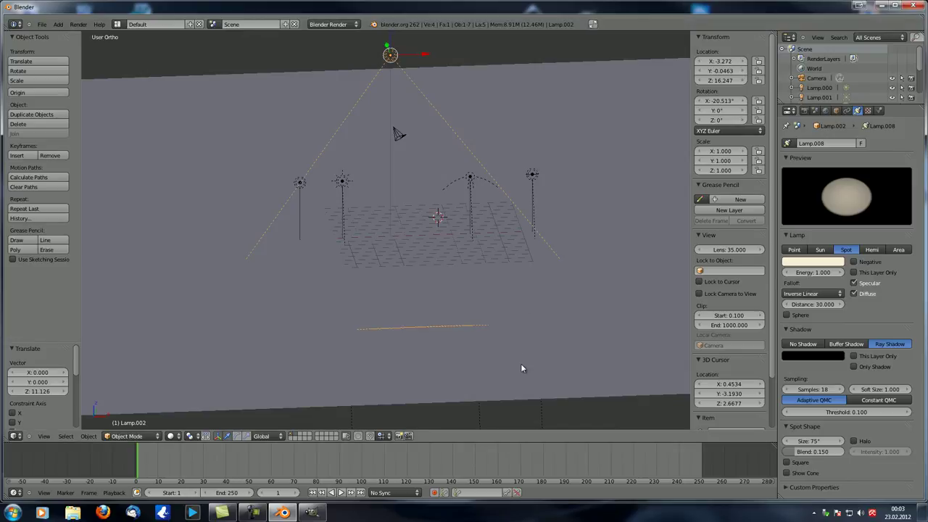
key("s")
left_click(390, 131)
Step: Inspect the spot lamp's smaller cone from several angles and lower the lamp about 9.9 units along Z
middle_click_drag(387, 131, 387, 172)
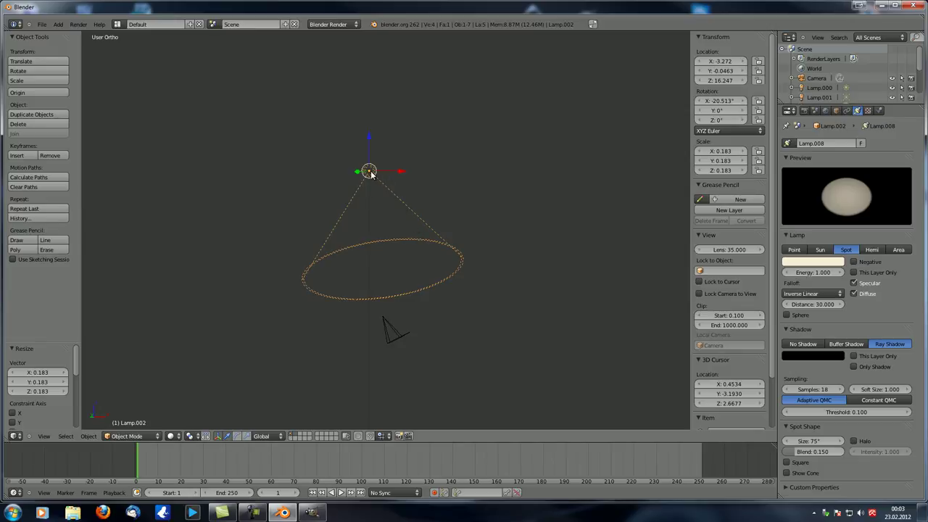
middle_click_drag(352, 257, 305, 273)
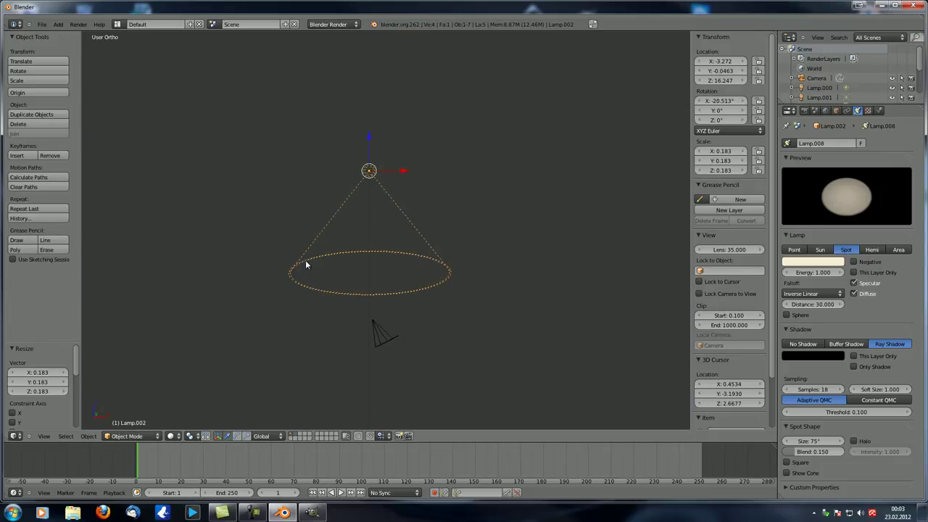
middle_click_drag(376, 184, 392, 263)
mouse_move(377, 230)
middle_mouse_down()
mouse_move(381, 263)
mouse_move(375, 234)
middle_mouse_up()
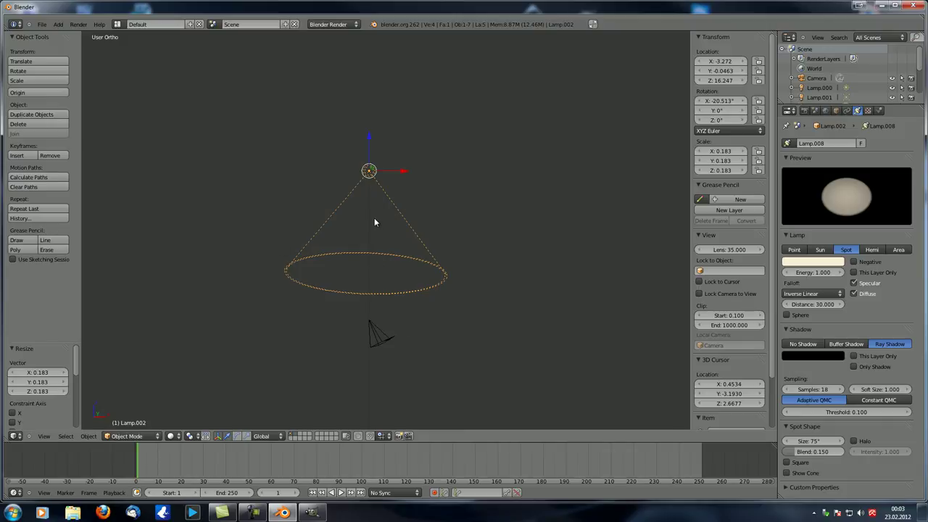
middle_click_drag(373, 217, 377, 261)
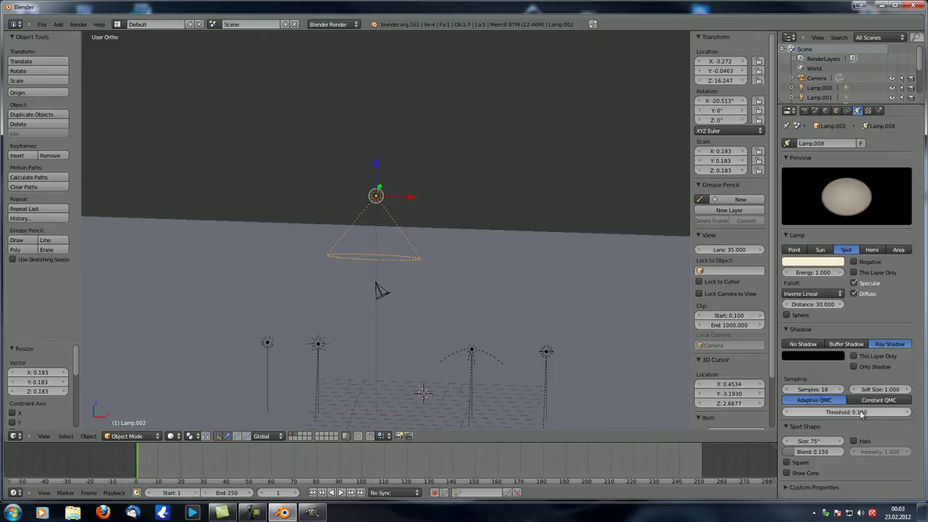
middle_click_drag(364, 313, 399, 248)
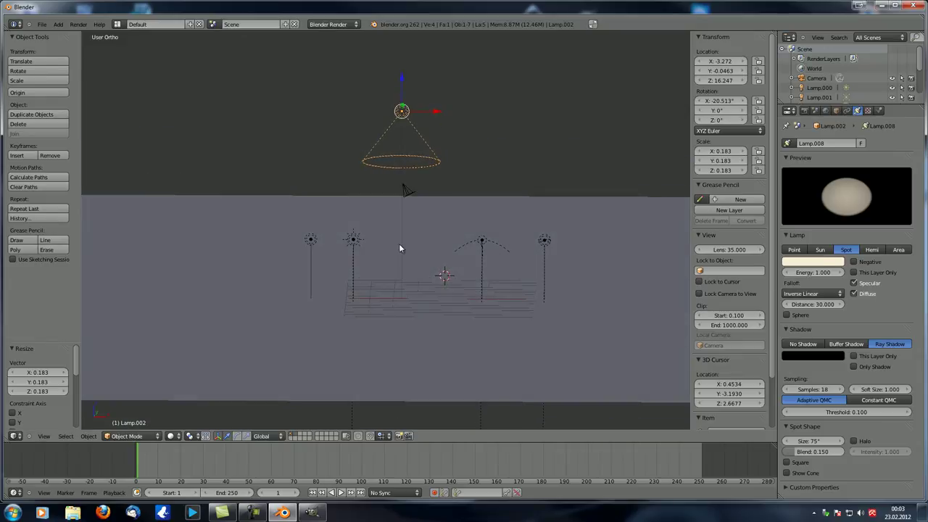
key("g")
key("z")
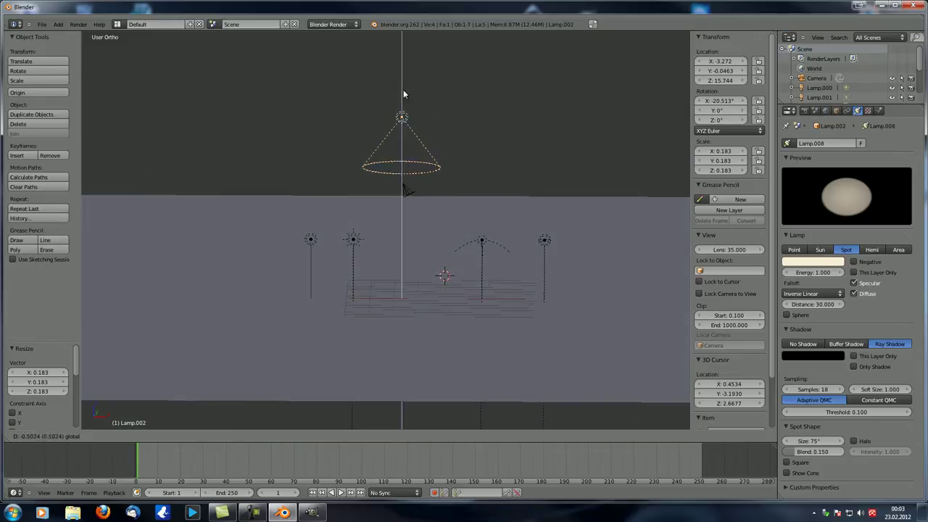
left_click(438, 206)
Step: Select the hemi lamp and raise it about 11.7 units along Z
right_click(468, 241)
right_click(480, 242)
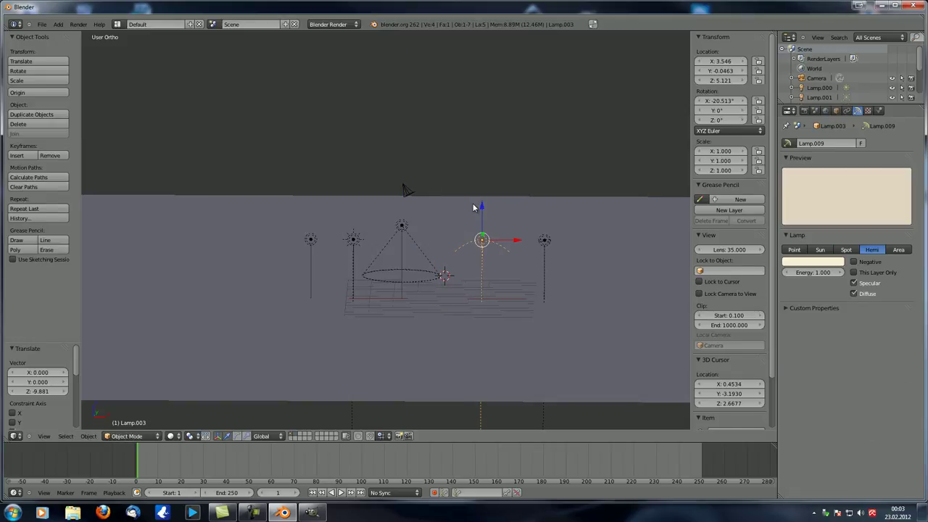
key("g")
key("z")
left_click(466, 69)
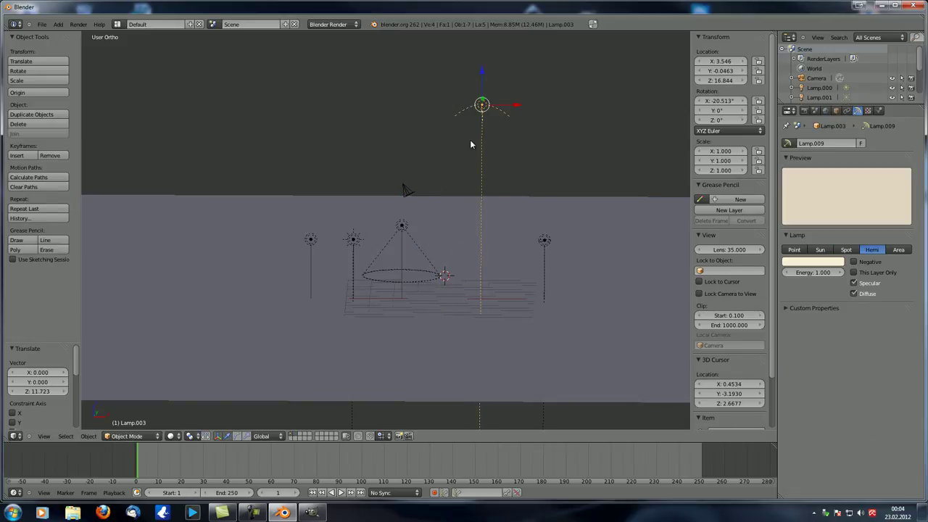
Step: Move the hemi lamp freely around the scene, ending high above the plane at about X -28.7, Y 40.2, Z 53.2
middle_click_drag(472, 142, 502, 134)
middle_click_drag(358, 251, 484, 161)
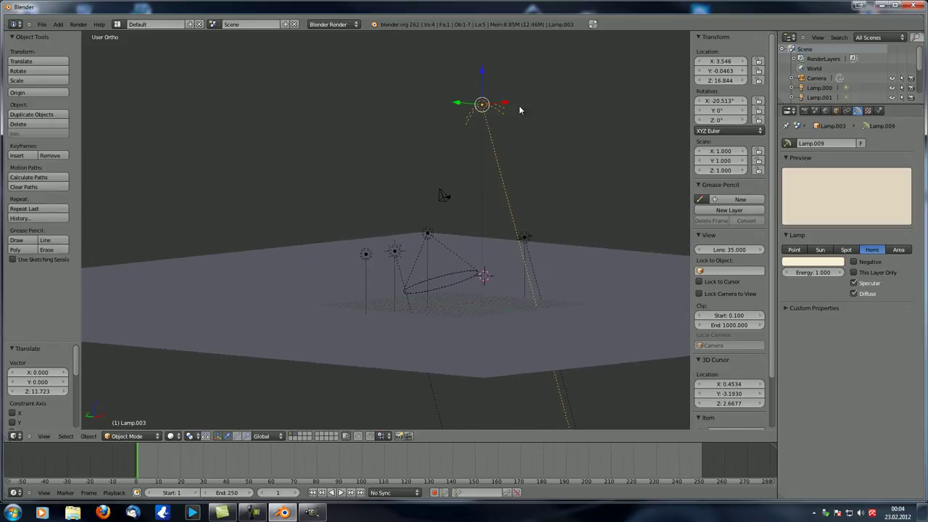
scroll(485, 146, "down", 5)
key("g")
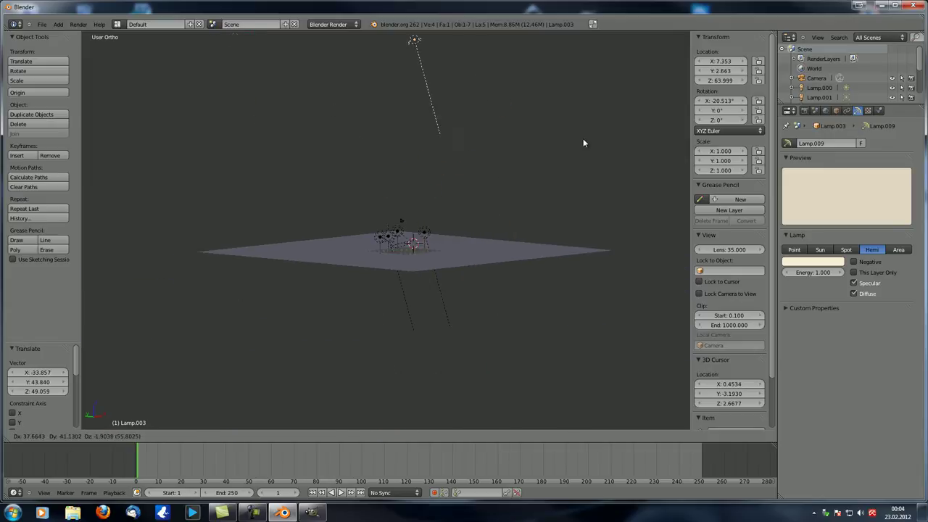
left_click(525, 281)
key("g")
left_click(293, 158)
middle_click_drag(367, 169, 360, 168)
middle_click_drag(248, 128, 271, 121)
key("r")
key("Escape")
middle_click_drag(392, 131, 291, 169)
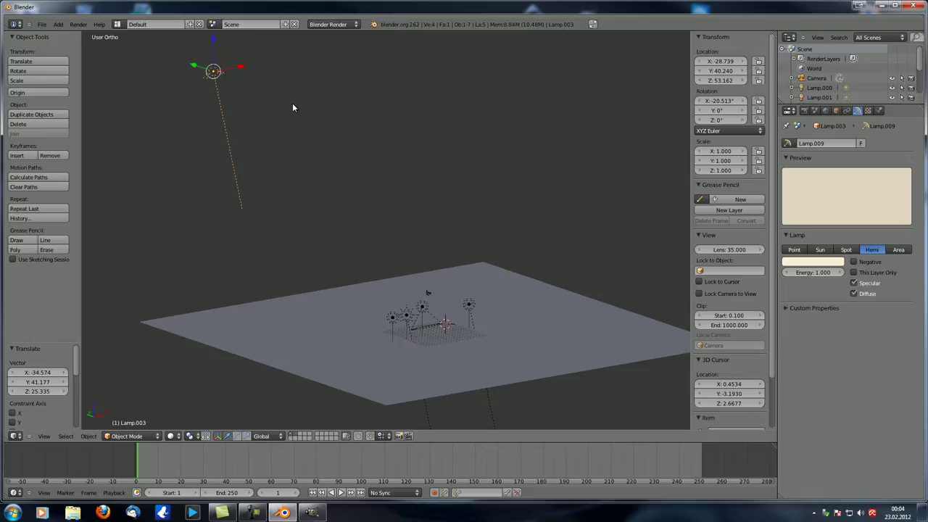
Step: Bring the hemi lamp back down near the other lamps and shift it along the Y axis
middle_click_drag(293, 108, 397, 251)
key("g")
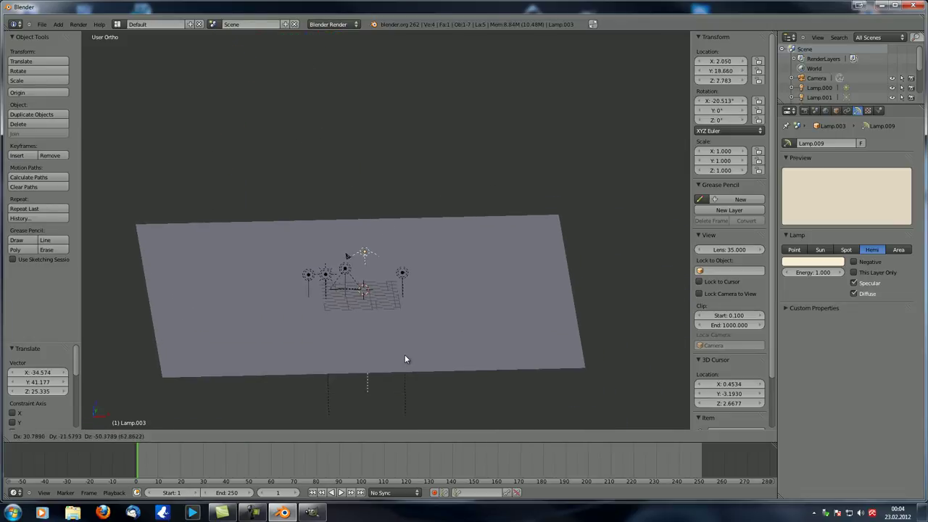
left_click(406, 342)
middle_click_drag(403, 341, 364, 237)
key("g")
key("y")
left_click(438, 236)
Step: Fine-tune the hemi lamp's position along Y and Z to fit it into the row of lamps
middle_click_drag(488, 271, 380, 201)
key("g")
key("y")
left_click(374, 204)
key("g")
key("z")
left_click(319, 229)
Step: Select the area lamp and raise it about 9.3 units along Z, with its square outline in close view
middle_click_drag(318, 229, 372, 160)
right_click(439, 214)
left_click_drag(372, 160, 367, 76)
middle_click_drag(368, 76, 303, 186)
scroll(370, 95, "up", 7)
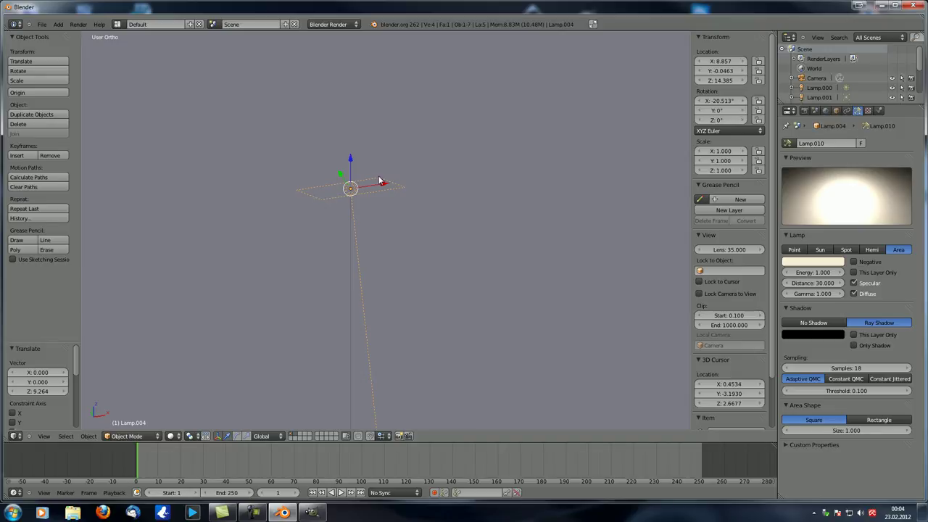
Step: Scale the area lamp up uniformly to about 1.86
key("s")
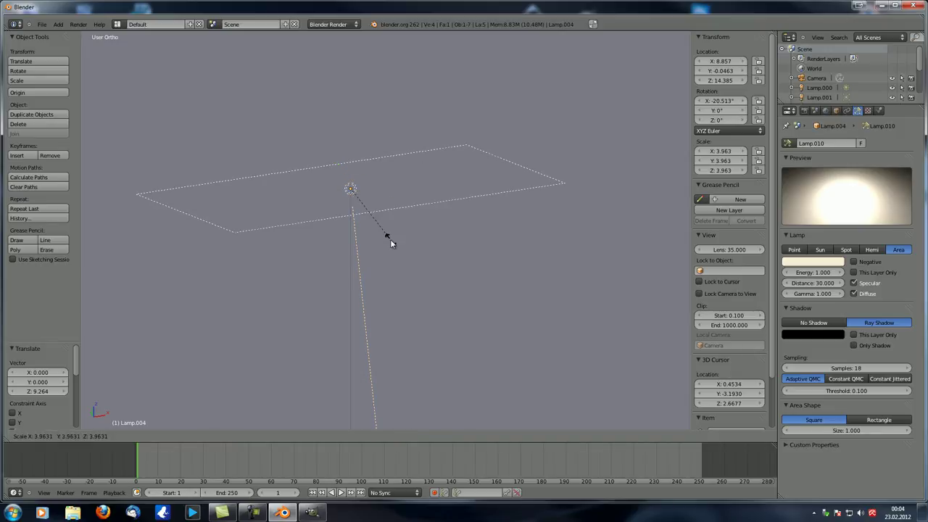
left_click(366, 243)
middle_click_drag(366, 243, 341, 212)
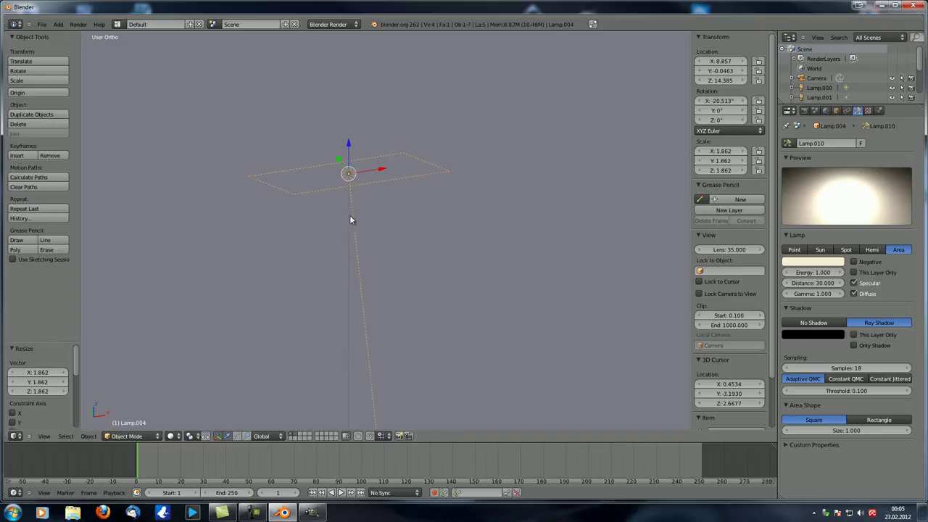
middle_click_drag(532, 329, 409, 243)
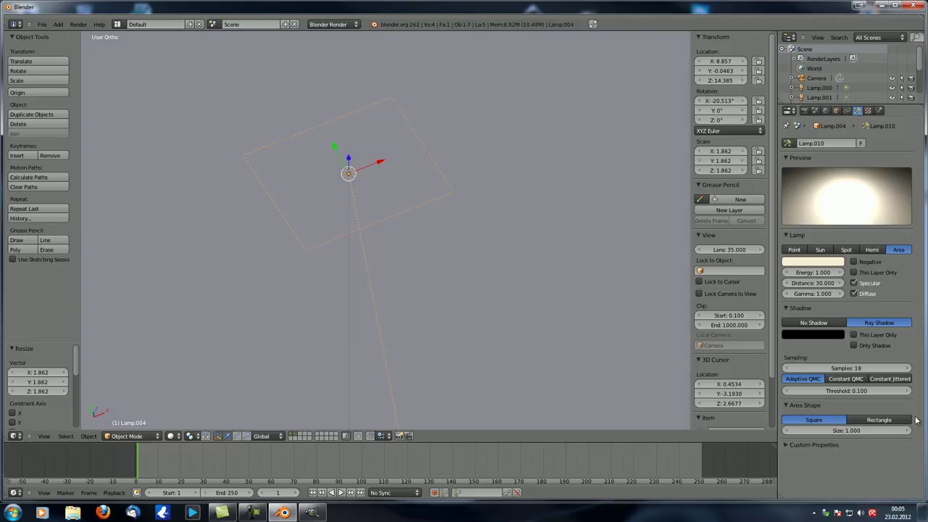
Step: Try a rectangular area shape with a Y size of about 0.54 on the lamp, and return it to Square
left_click(878, 419)
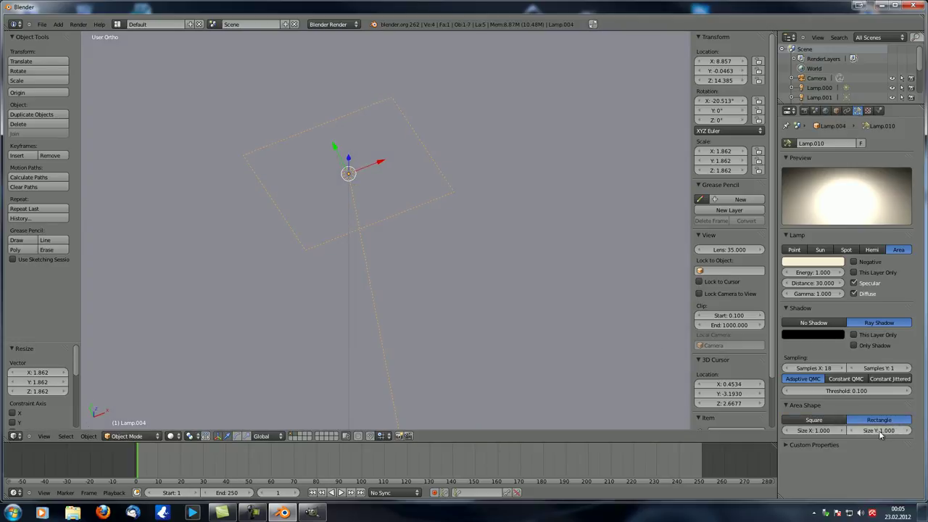
left_click_drag(893, 430, 859, 432)
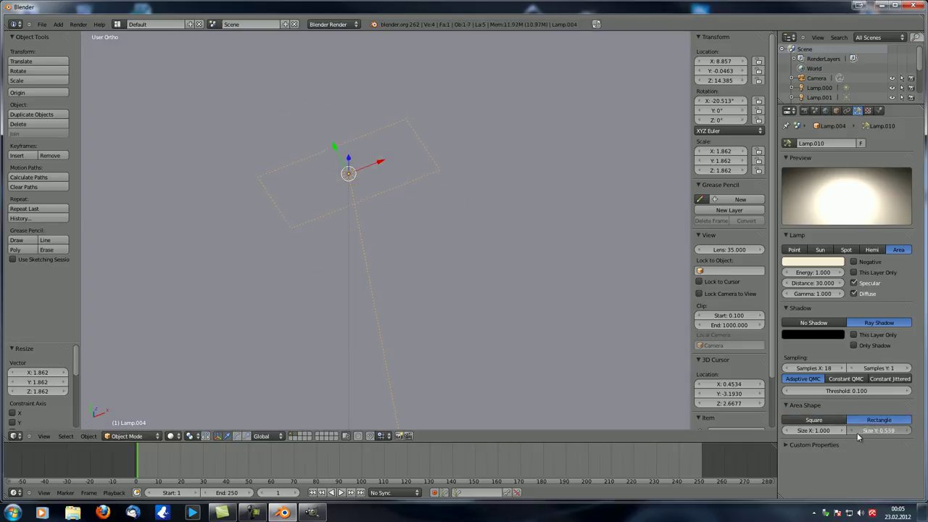
left_click(827, 420)
Step: Lower the area lamp along the Z axis by about 8.46 to the height of the other lamps
middle_click_drag(386, 209, 428, 179)
key("g")
key("z")
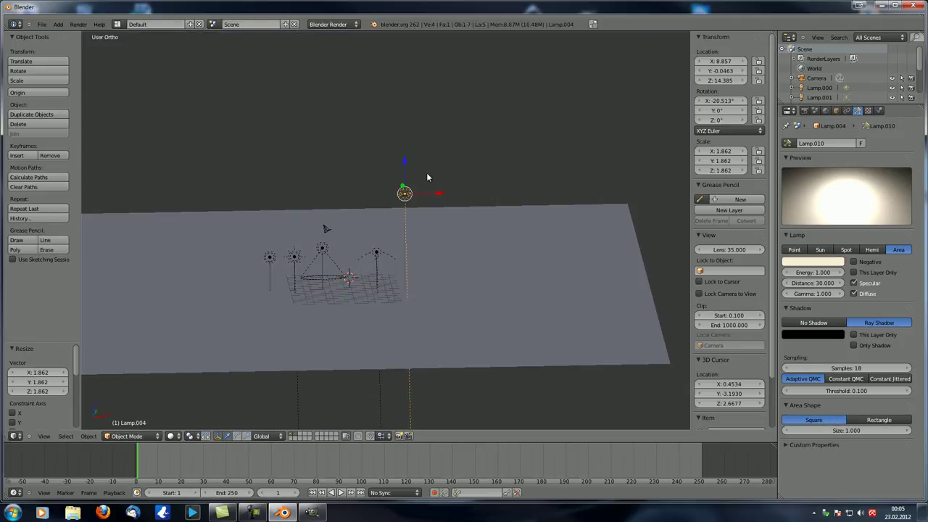
left_click(335, 232)
middle_click_drag(334, 232, 390, 175)
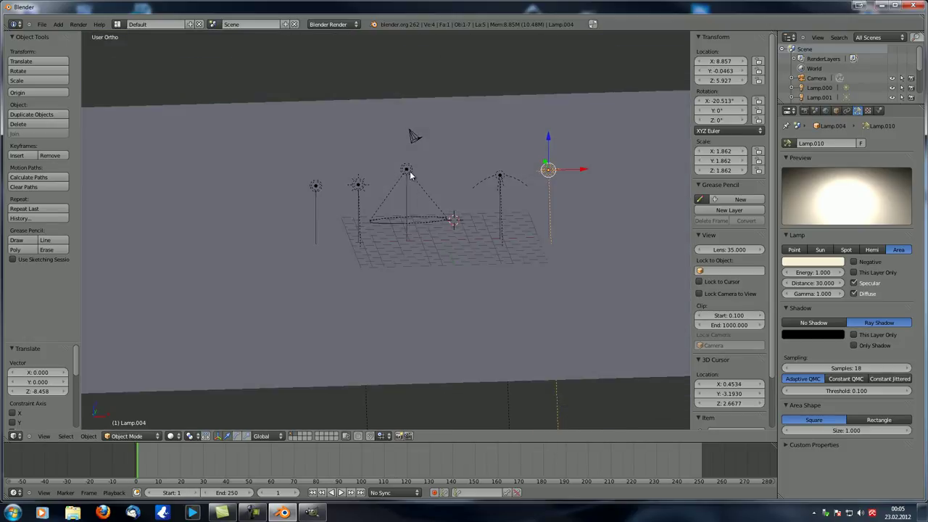
Step: Delete the spot, hemi, area and point lamps, keeping only the sun lamp in the scene
right_click(410, 174)
key("x")
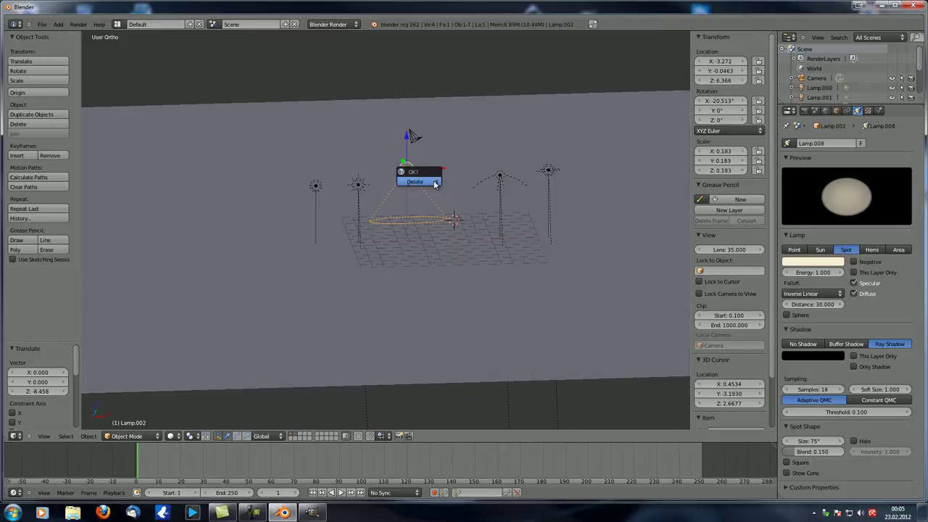
left_click(420, 183)
right_click(499, 179)
key("x")
left_click(481, 179)
right_click(542, 172)
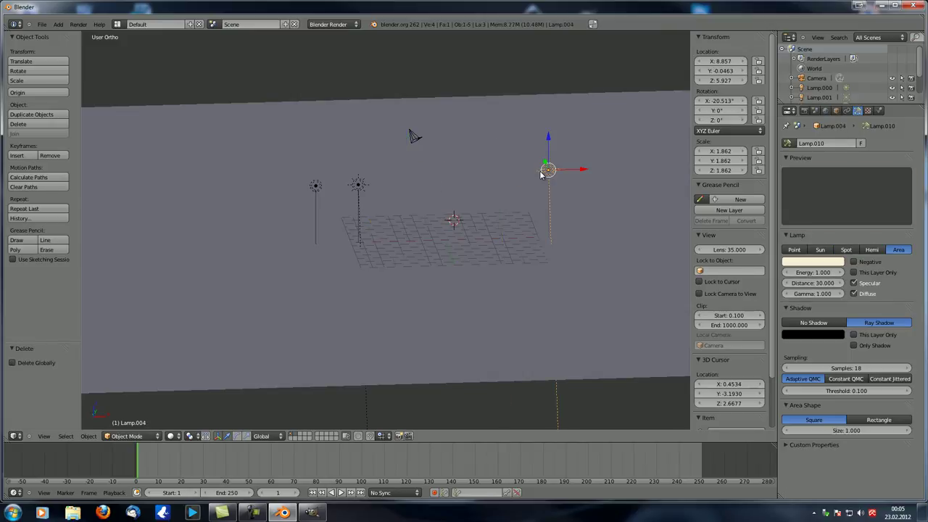
key("x")
left_click(314, 192)
right_click(314, 189)
key("x")
left_click(314, 189)
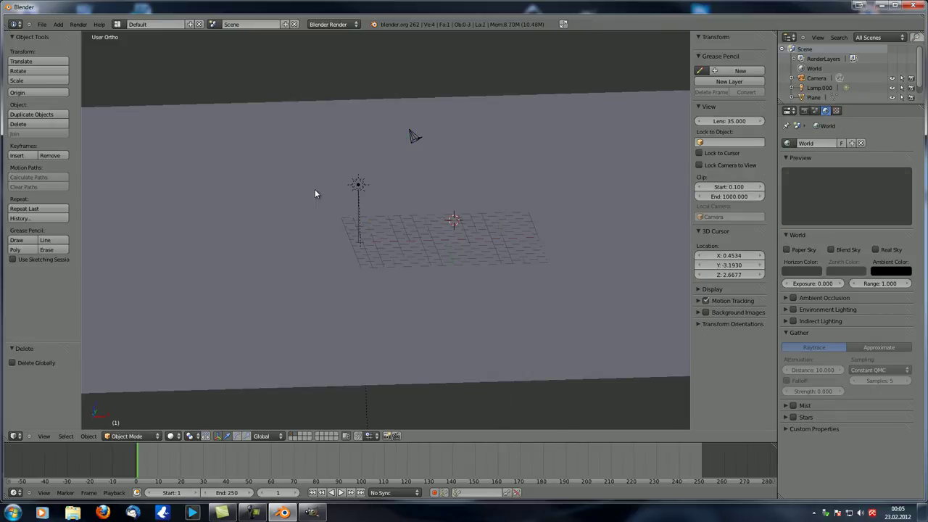
Step: Move the sun lamp high above the grid, to about X 6.1, Y 0.76, Z 13.0
right_click(359, 186)
key("g")
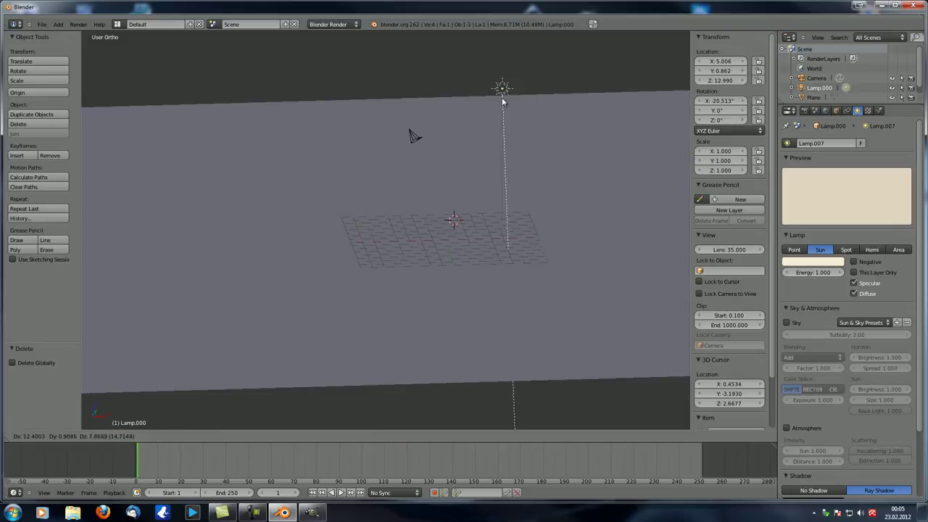
left_click(514, 100)
middle_click_drag(425, 243, 484, 244)
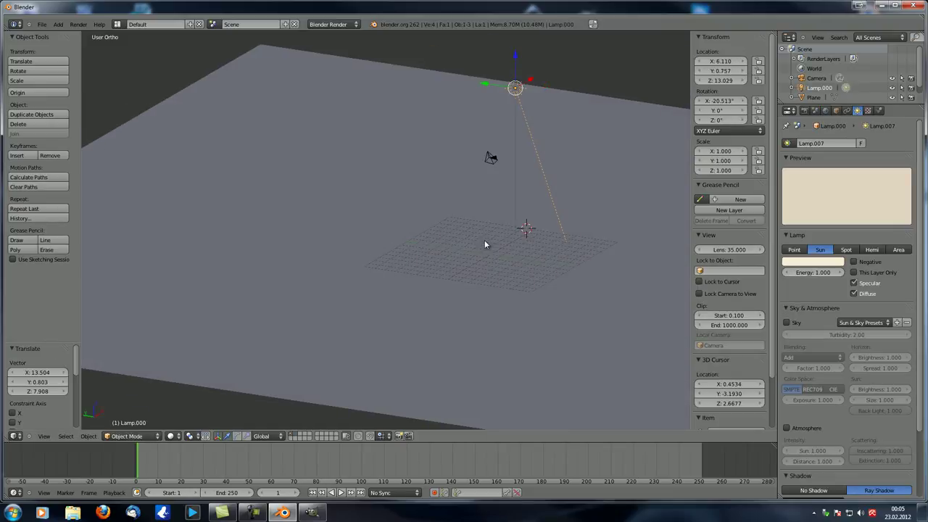
Step: Reset the 3D cursor to the origin and add a Monkey mesh there
key("shift+c")
scroll(379, 243, "up", 4)
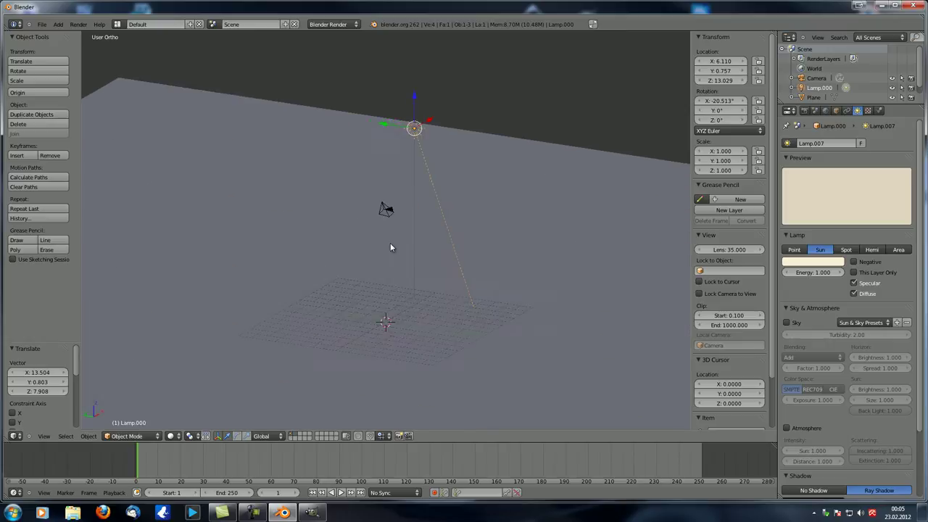
key("shift+a")
mouse_move(391, 274)
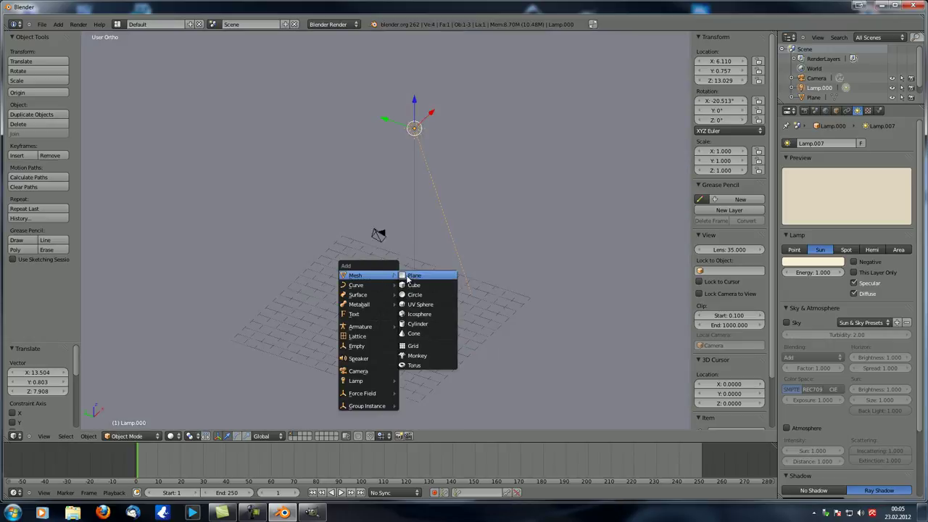
left_click(425, 350)
Step: Raise the monkey along Z to about 1.36 and rotate it about the X axis by about 68°
key("g")
key("z")
left_click(414, 294)
middle_click_drag(415, 294, 438, 273)
key("r")
key("x")
left_click(437, 342)
Step: Align the camera to a view of the monkey and move the camera to frame it more closely
middle_click_drag(437, 343, 457, 196)
scroll(411, 330, "up", 3)
key("ctrl+alt+KP_0")
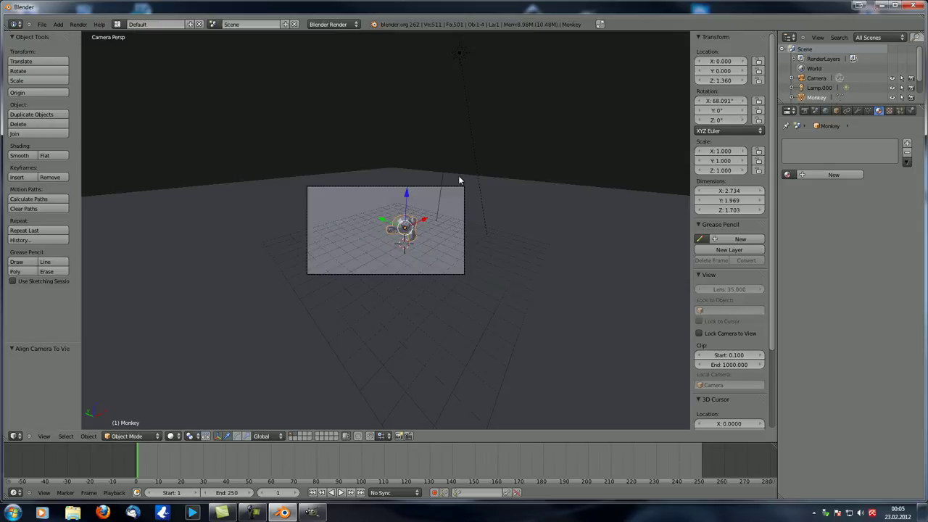
key("g")
left_click(459, 190)
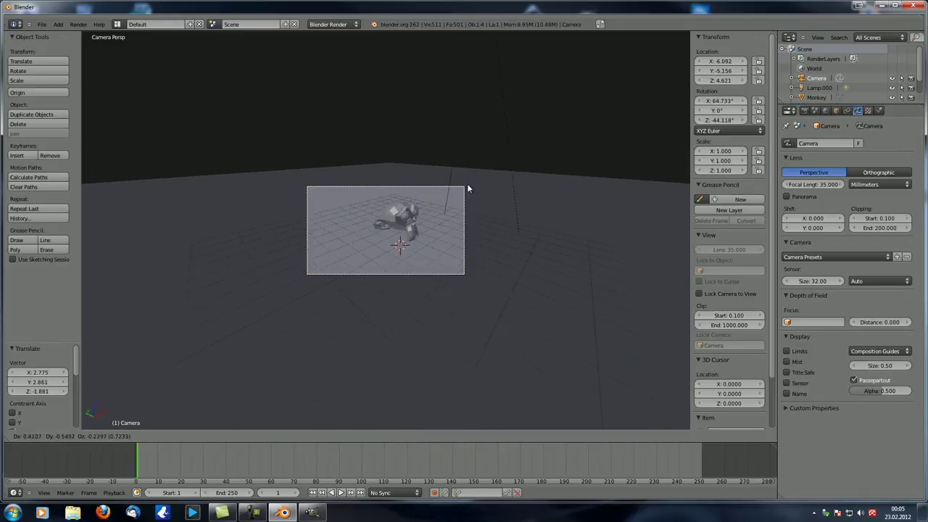
Step: Lower the monkey along Z by about 0.73 so that it sits on the plane
right_click(396, 221)
left_click_drag(389, 190, 397, 204)
key("KP_7")
middle_click_drag(457, 265, 507, 241)
type("r")
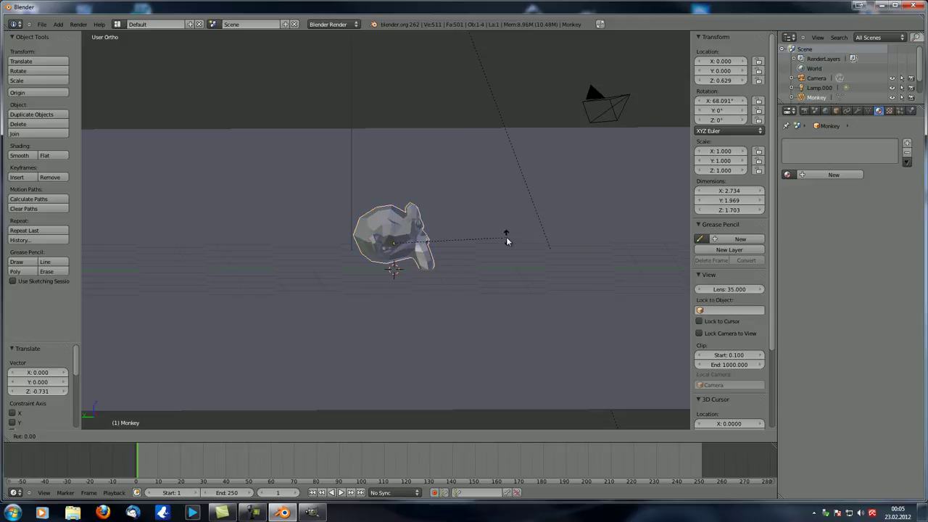
type("45")
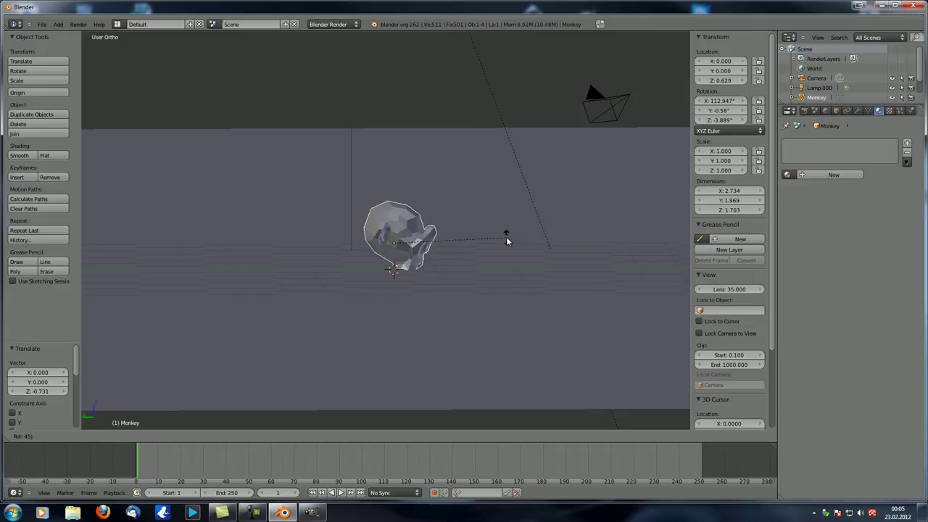
type("x")
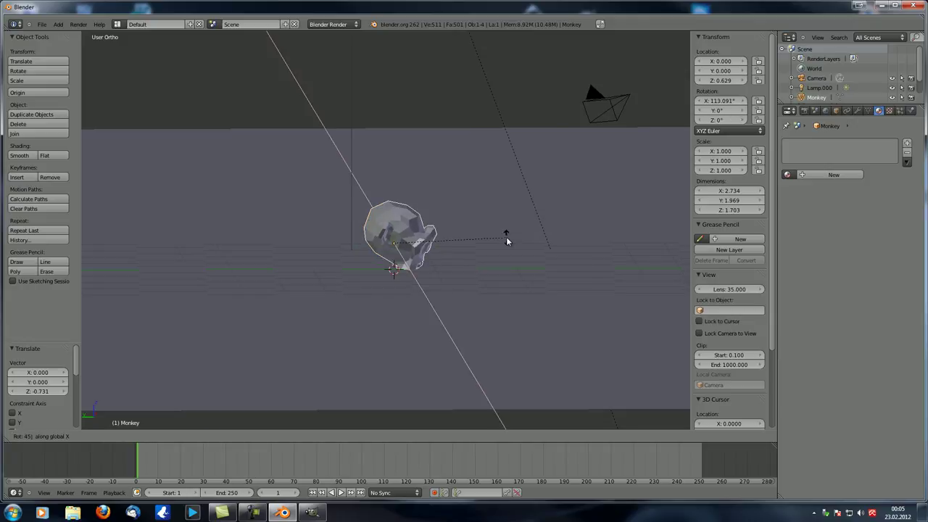
key("Escape")
Step: Rotate the sun lamp by about 45° so its light falls at a flatter angle
middle_click_drag(506, 236, 397, 172)
key("KP_0")
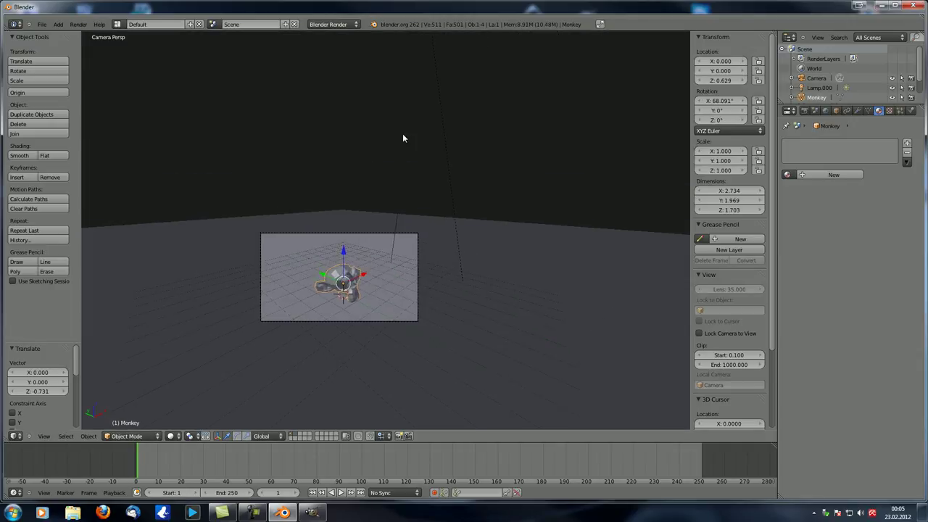
right_click(440, 103)
middle_click_drag(441, 103, 466, 166)
scroll(472, 166, "down", 8)
key("KP_5")
middle_click_drag(440, 198, 493, 206)
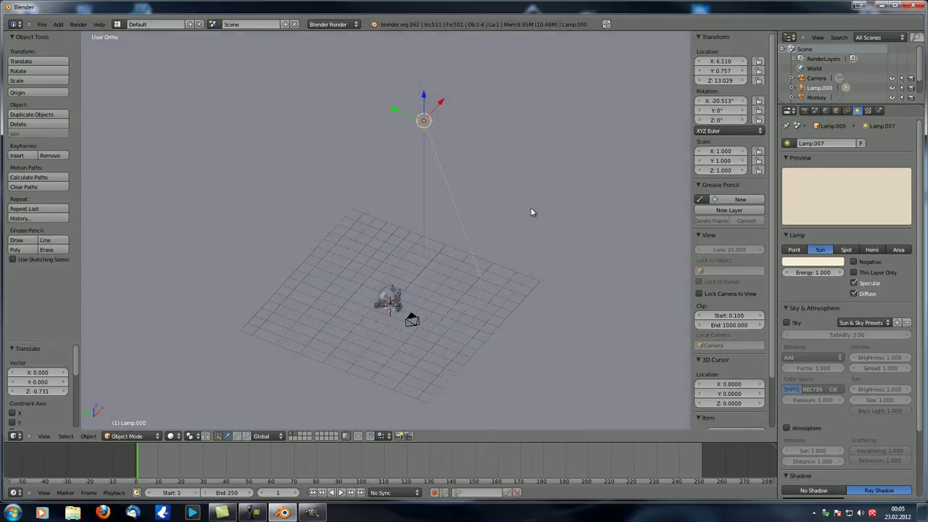
key("r")
left_click(588, 98)
Step: Move the sun lamp close to the monkey, to about X -3.3, Y 3.0, Z 4.9
key("g")
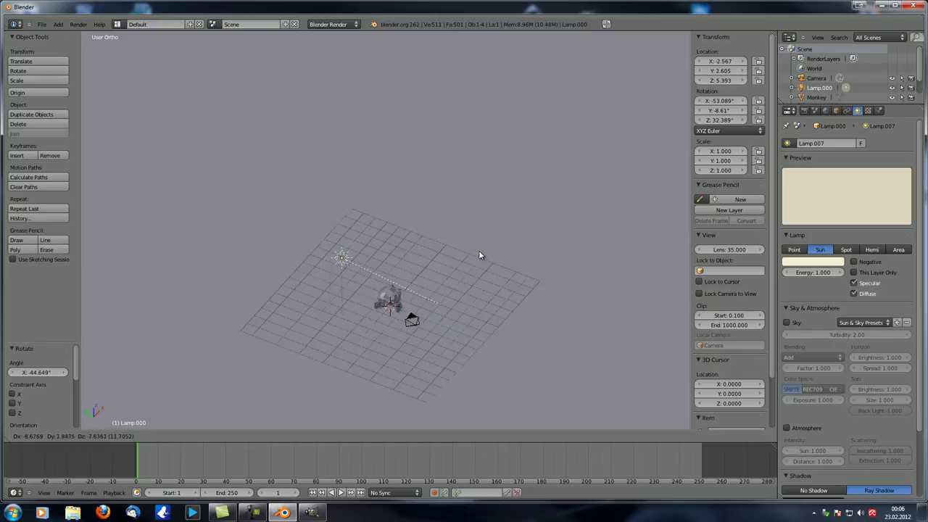
left_click(445, 263)
middle_click_drag(445, 262, 433, 248)
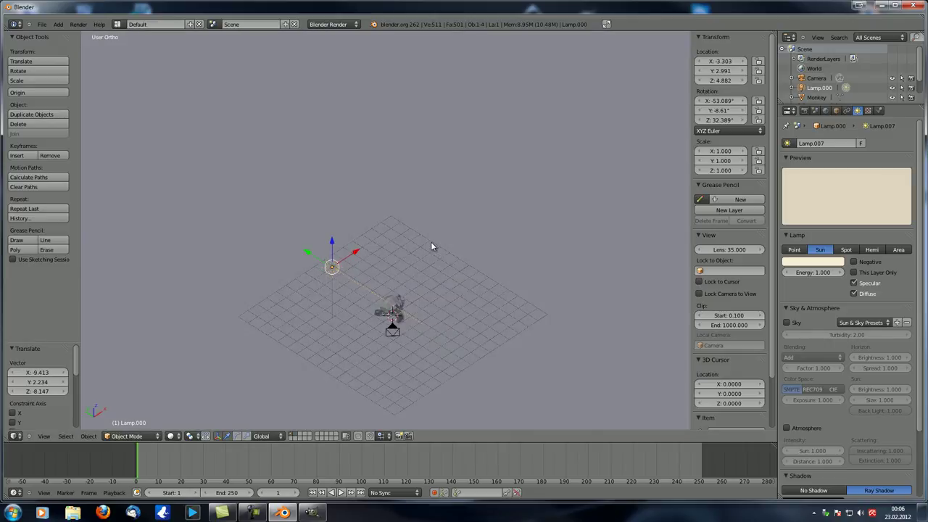
Step: Render the scene and examine the monkey's shading and the shadow cast by the sun lamp
key("F12")
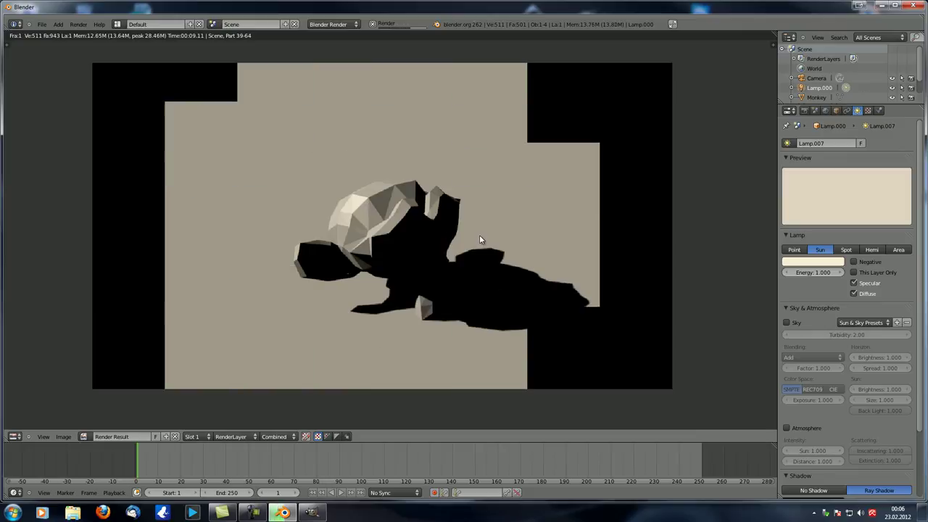
scroll(444, 256, "up", 1)
scroll(444, 256, "up", 1)
scroll(444, 255, "down", 3)
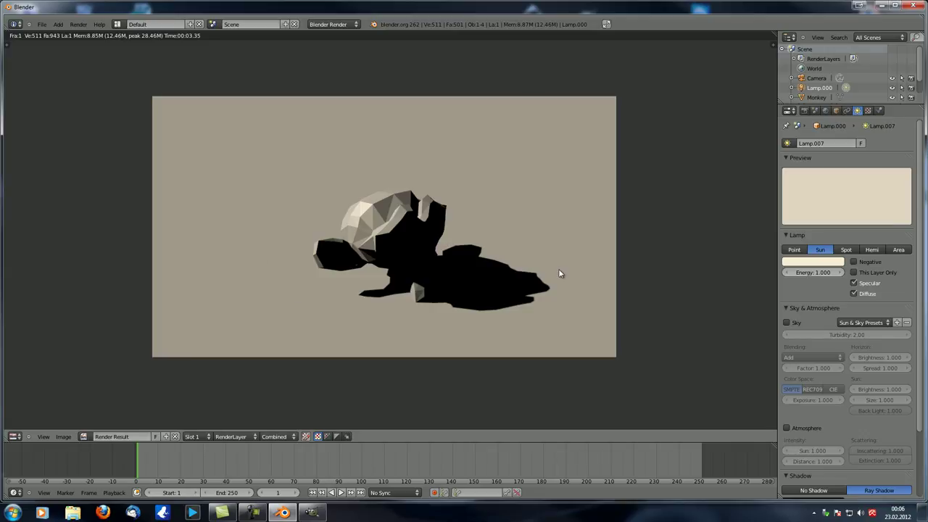
Step: Enable the Sky option in the sun lamp's sky and atmosphere settings
left_click(802, 251)
left_click(810, 251)
scroll(803, 271, "down", 4)
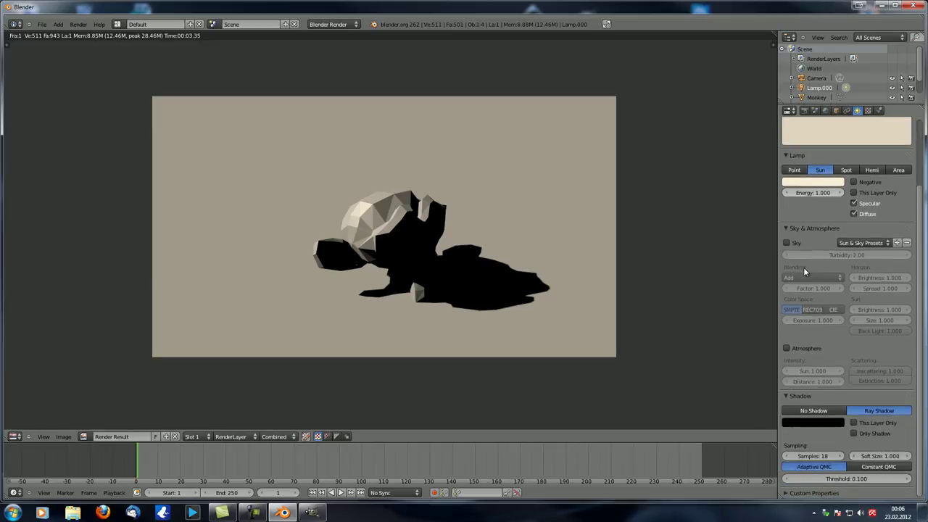
middle_click_drag(425, 253, 461, 257)
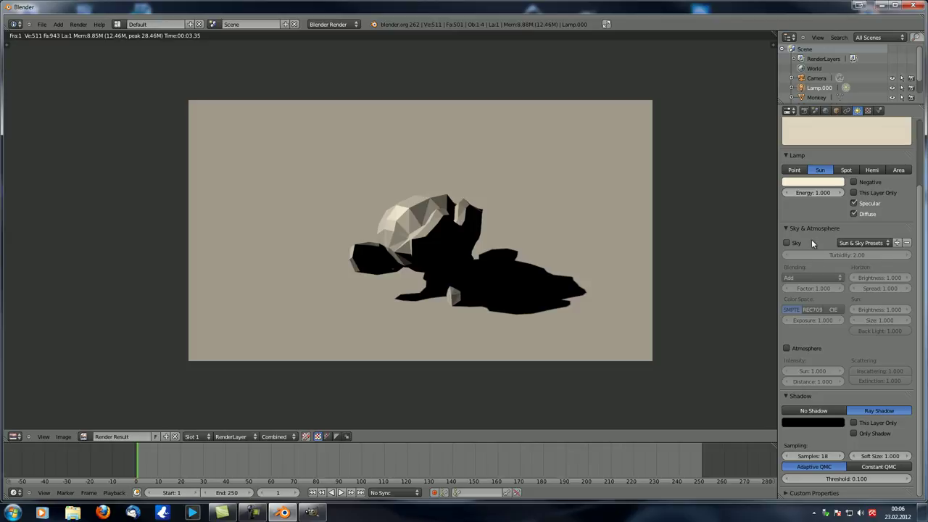
scroll(808, 250, "up", 2)
left_click(789, 281)
scroll(805, 282, "up", 2)
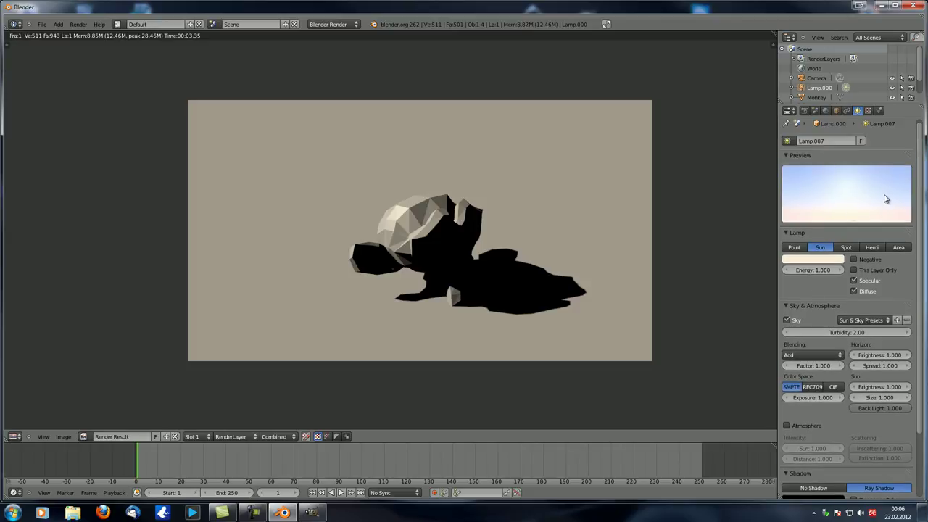
Step: Render the scene with the sky option enabled, and return to the 3D view
scroll(831, 264, "down", 2)
scroll(831, 264, "up", 2)
key("F12")
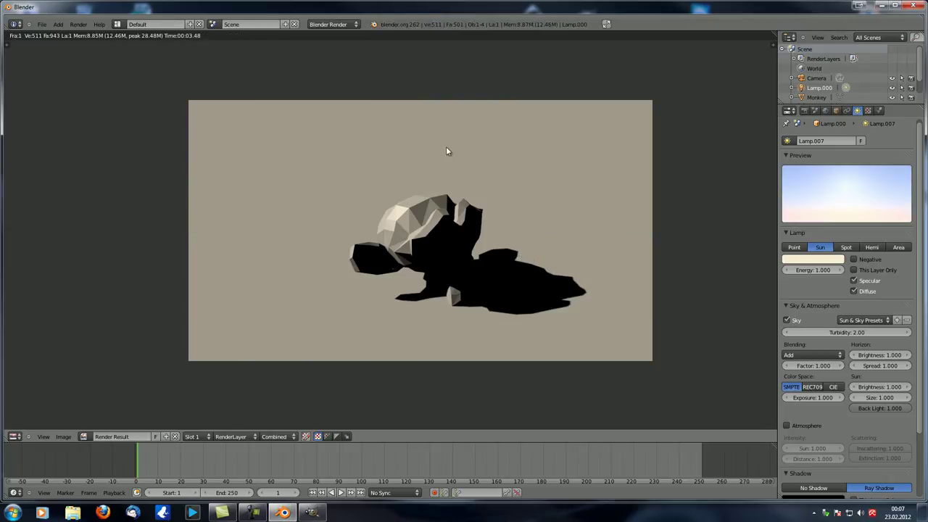
key("Escape")
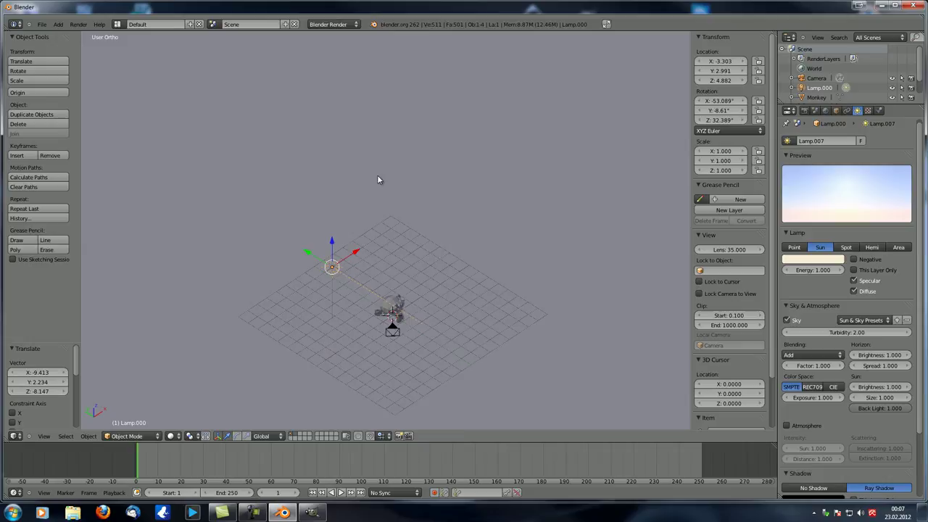
Step: Lock the camera to the view and reframe it so the monkey stands below a visible horizon
key("KP_0")
right_click(365, 235)
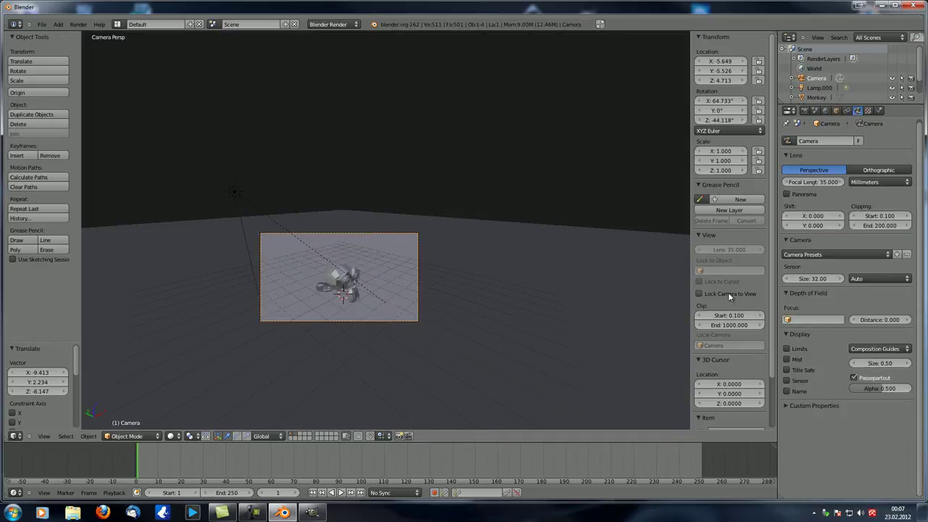
left_click(700, 293)
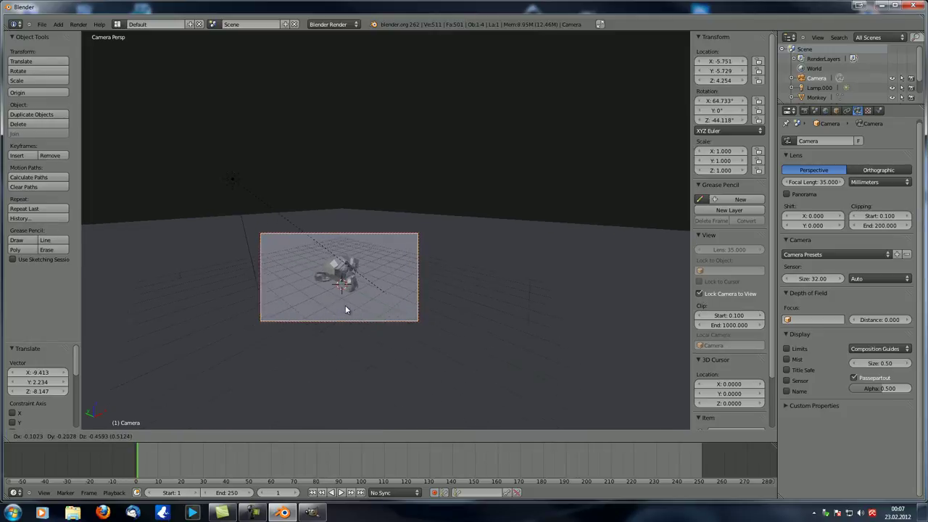
middle_click_drag(367, 289, 365, 201)
key("g")
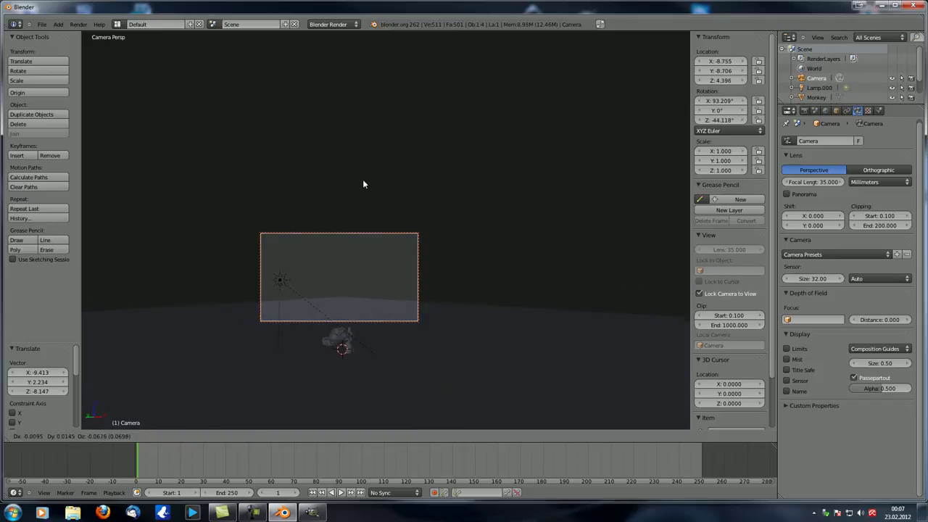
left_click(352, 256)
Step: Render the reframed camera view to check the sky behind the monkey, and close the render
key("F12")
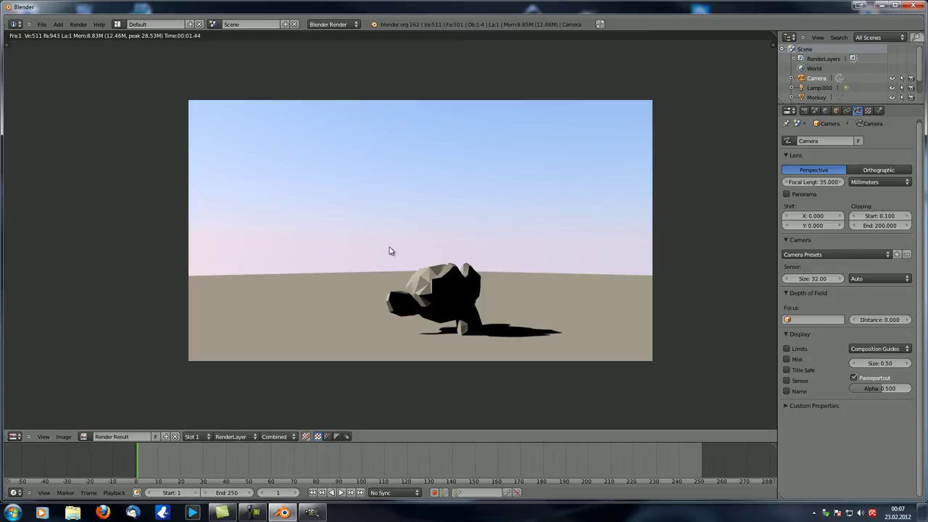
key("Escape")
Step: Select the sun lamp, turn off the camera lock to the view, and render with sky turbidity set to 10
right_click(282, 242)
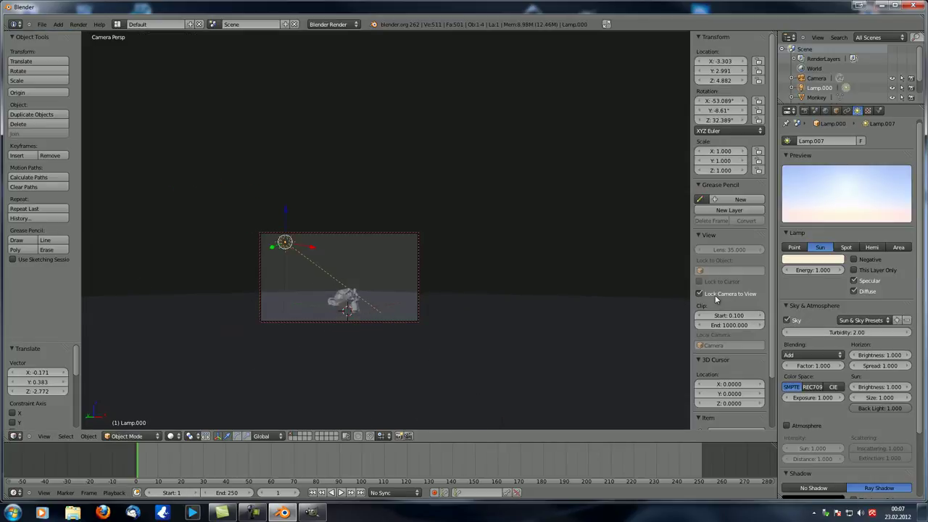
scroll(329, 294, "up", 3)
scroll(330, 294, "up", 2)
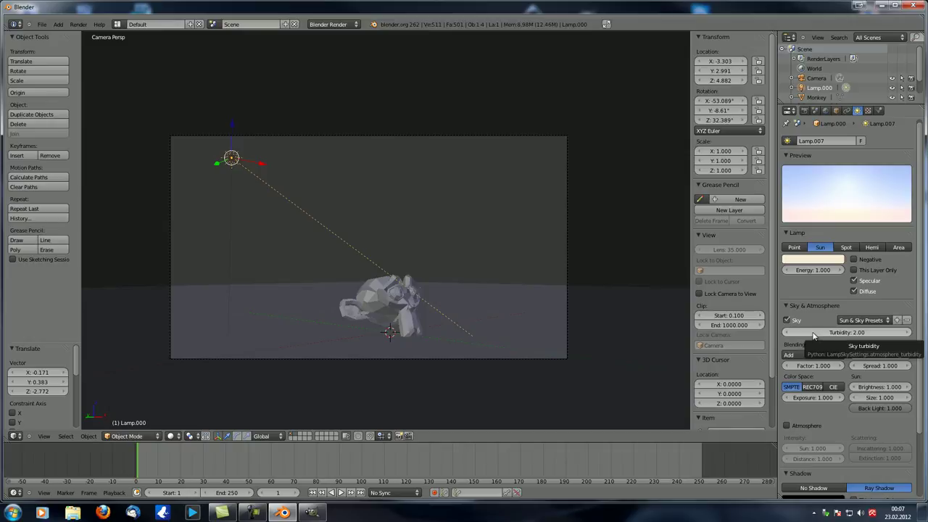
left_click_drag(813, 335, 927, 332)
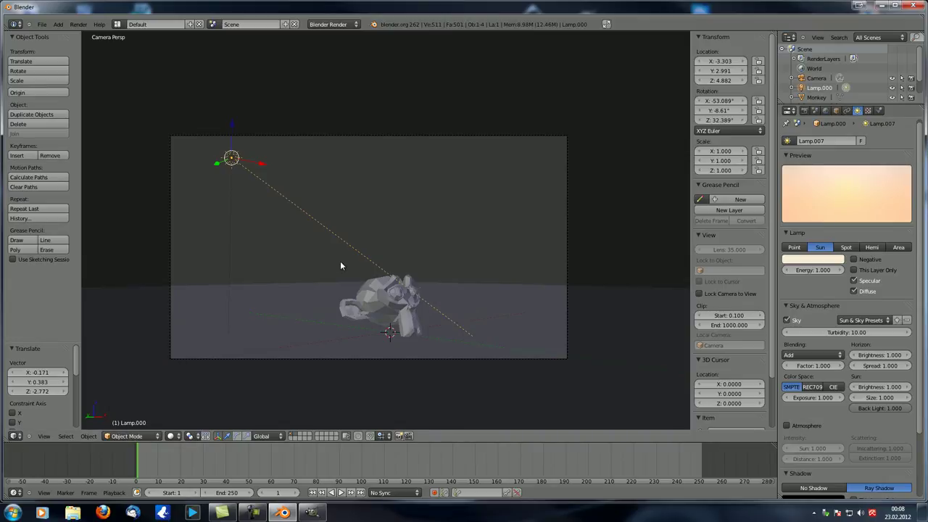
key("F12")
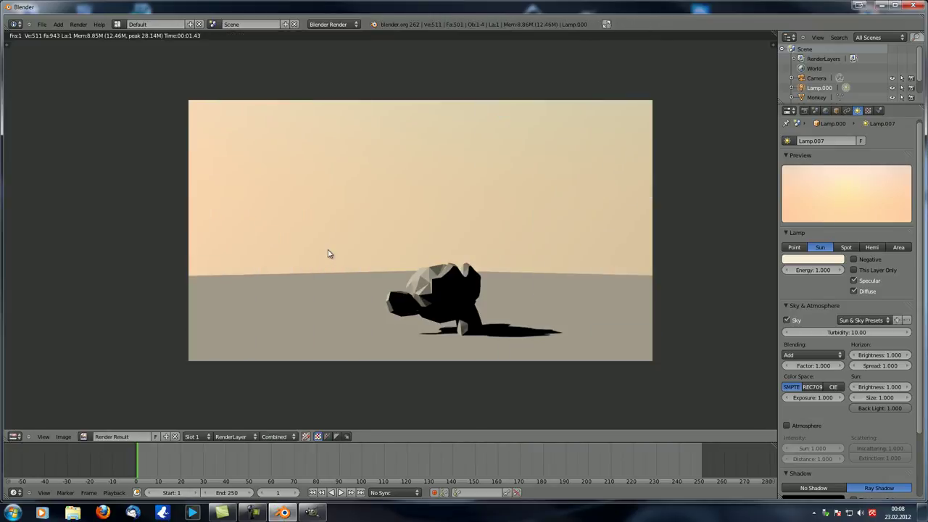
middle_click_drag(421, 250, 398, 261)
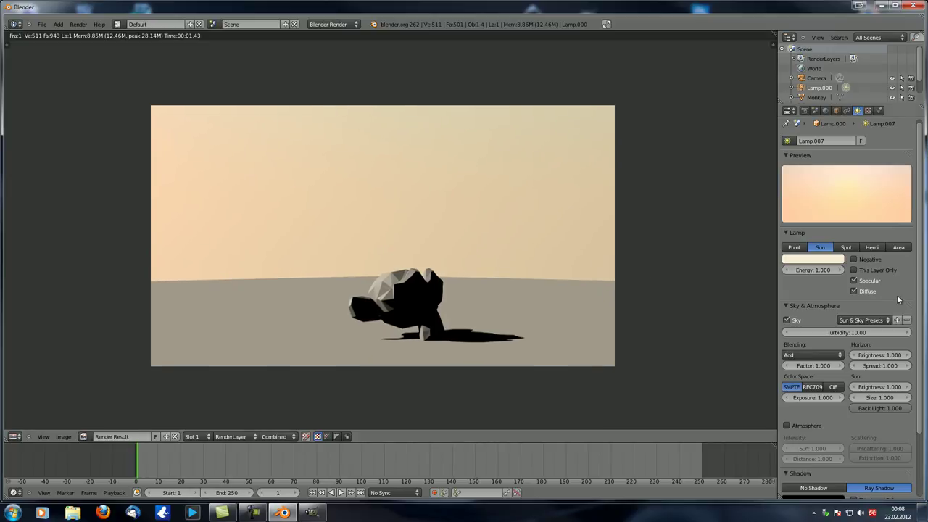
Step: Set the sky turbidity to 5 and render the scene to inspect the sky
left_click(856, 332)
type("2")
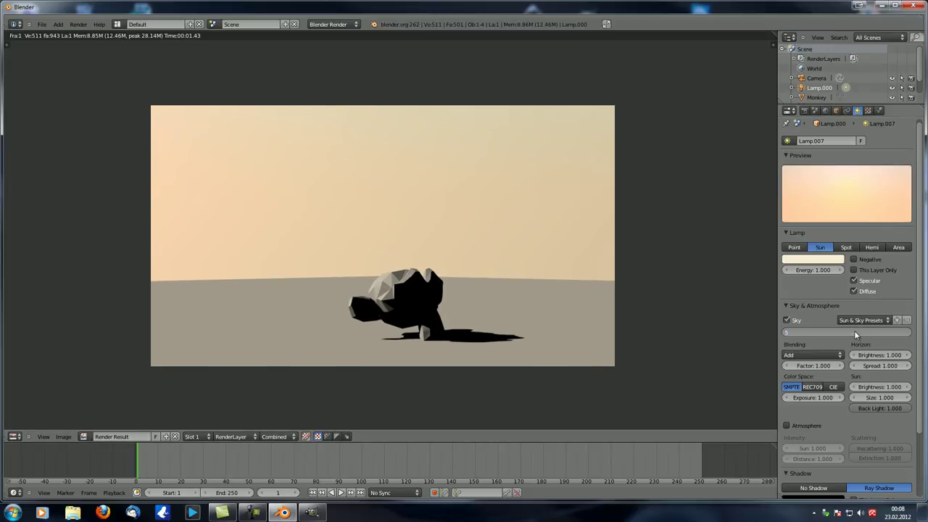
key("Return")
key("F12")
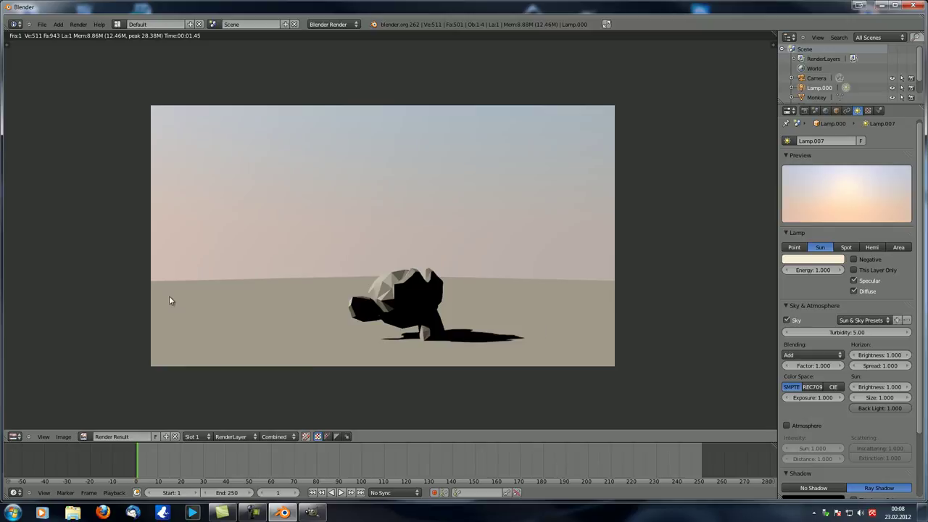
middle_click_drag(437, 319, 457, 302)
scroll(448, 285, "up", 1)
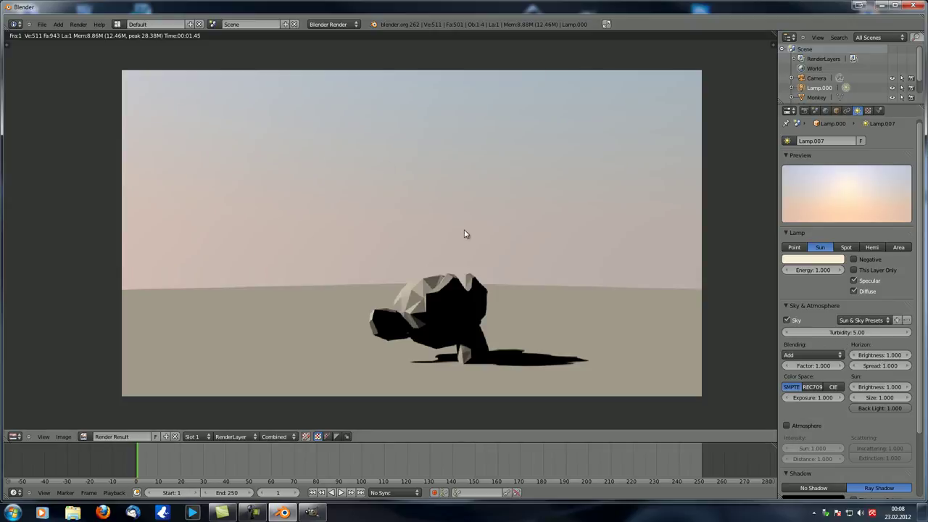
Step: Raise the sky's horizon brightness to about 1.46
mouse_move(877, 360)
left_mouse_down()
mouse_move(911, 360)
mouse_move(875, 355)
left_mouse_up()
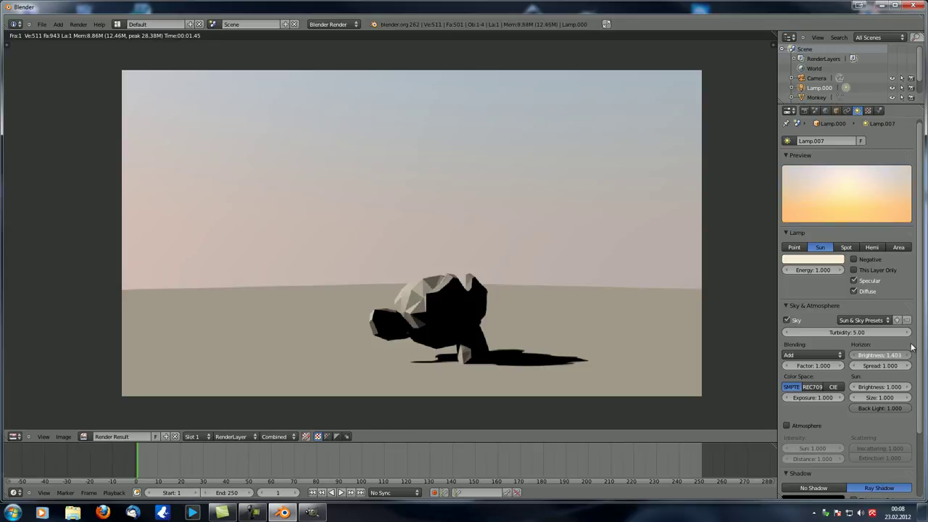
left_click(906, 355)
left_click(906, 355)
left_click(906, 355)
left_click(906, 355)
left_click(853, 355)
left_click(853, 355)
left_click(853, 355)
left_click(853, 355)
left_click(907, 355)
left_click(907, 355)
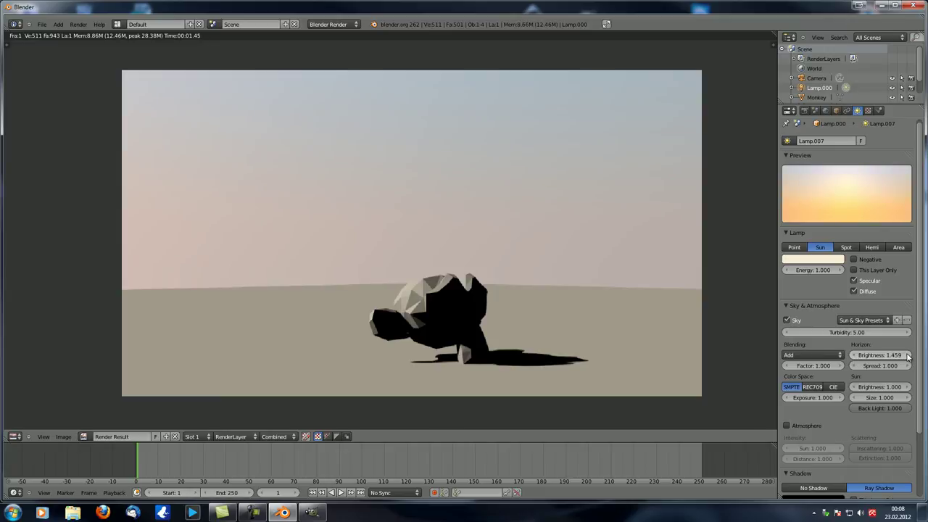
Step: Set the sky turbidity to 2 and the horizon brightness to 1.3, and render the scene
left_click_drag(870, 331, 683, 338)
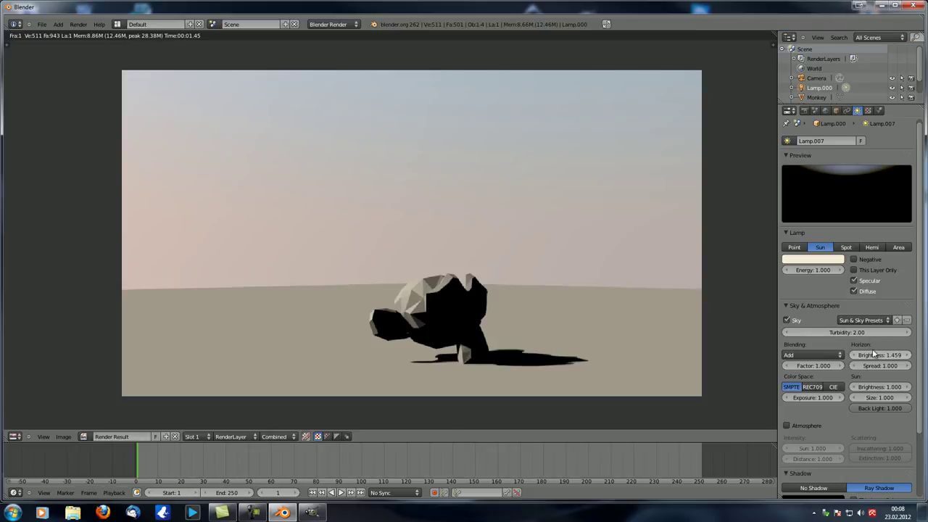
left_click_drag(889, 360, 845, 363)
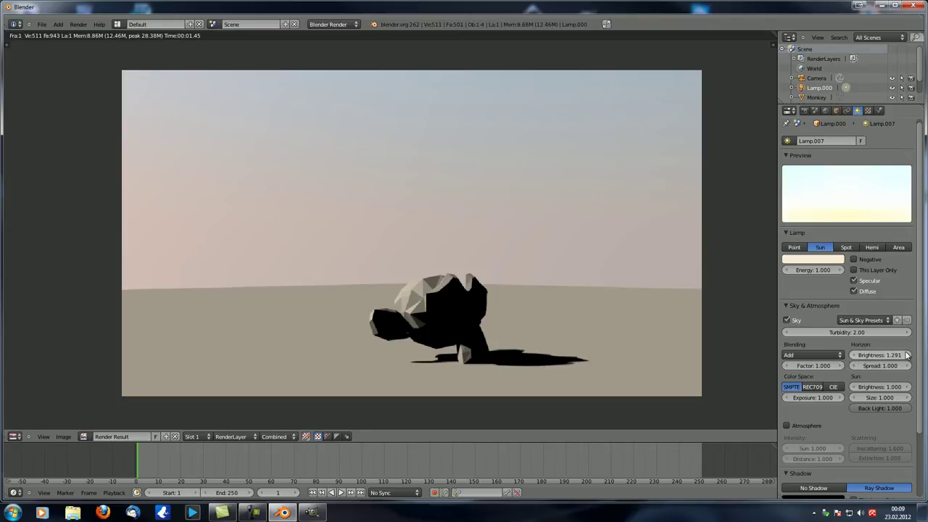
left_click(893, 356)
type("1.2")
key("Return")
left_click(906, 355)
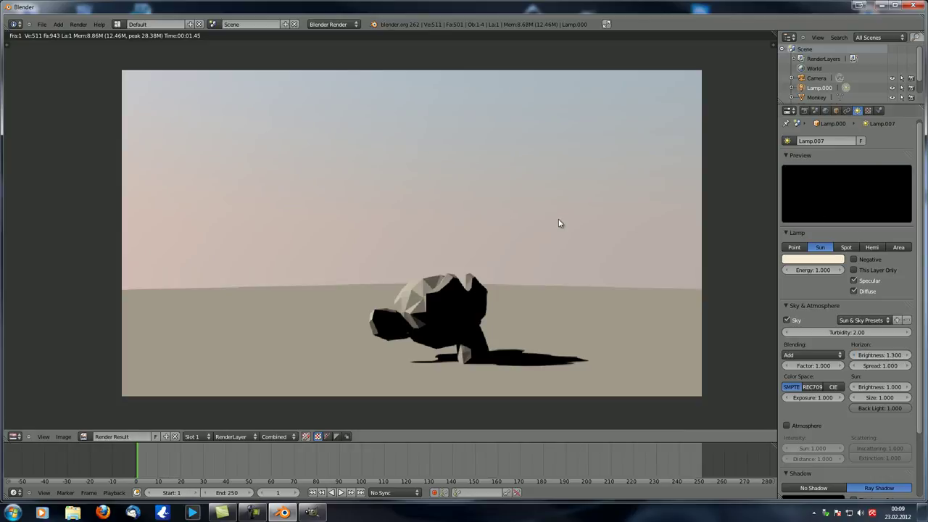
key("F12")
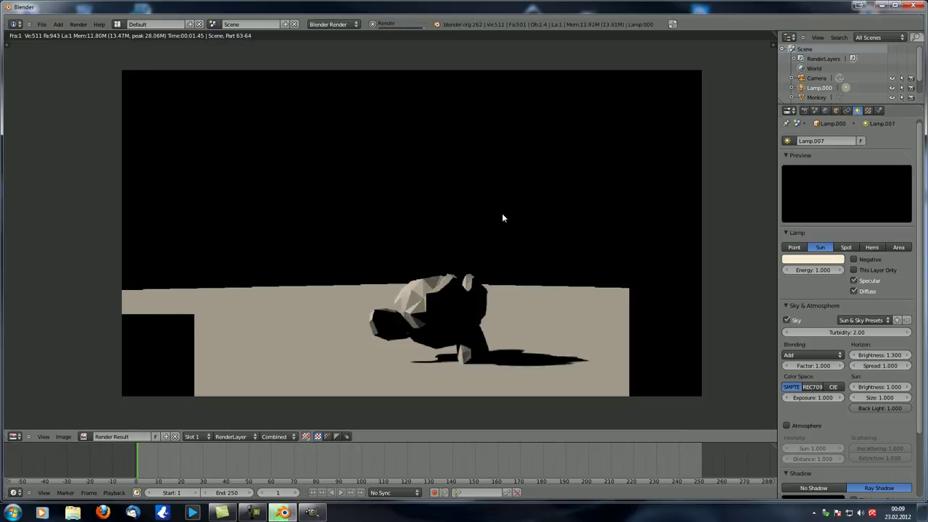
Step: Set the horizon brightness to 1.2 and render the scene again
left_click(883, 355)
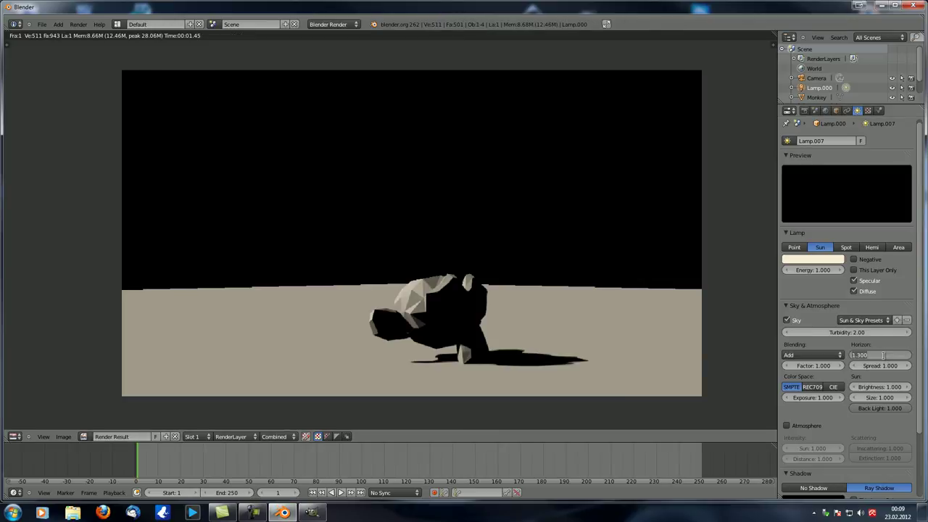
type("1.2")
key("Return")
key("F12")
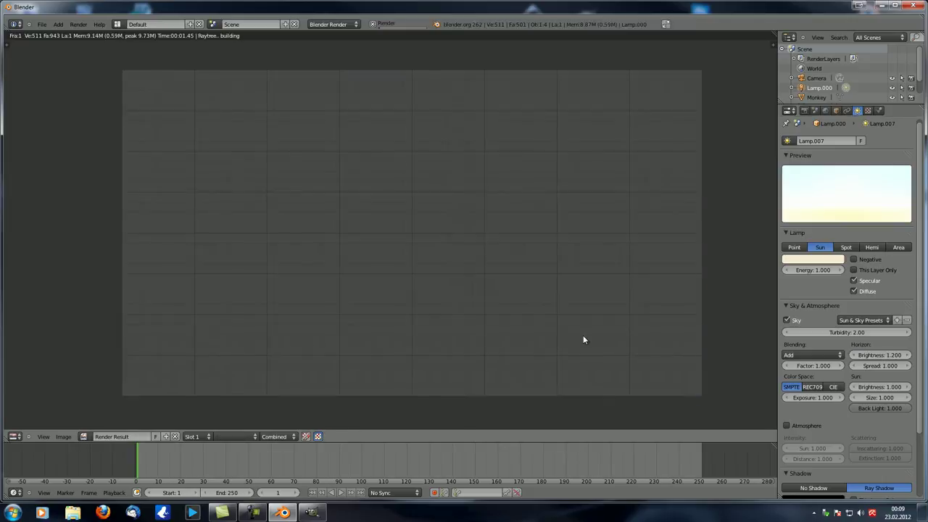
Step: Set the horizon brightness to 1 and render the scene with that value
left_click(872, 357)
type("1")
key("Return")
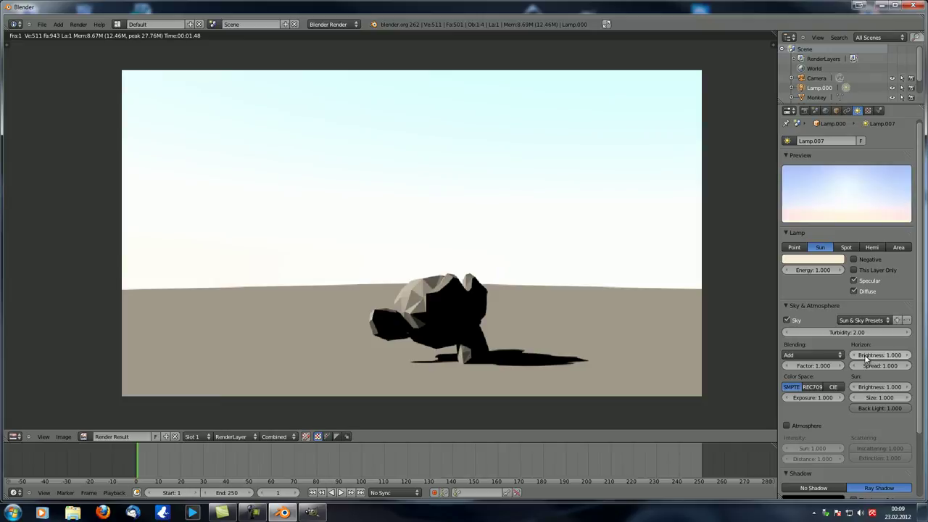
key("F12")
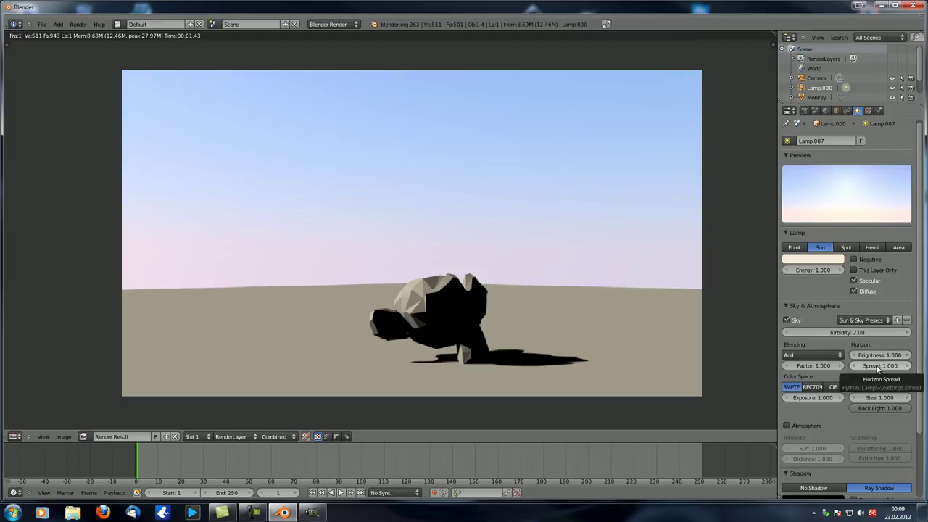
Step: Raise the horizon spread to 7.4 and render the scene
left_click_drag(877, 368, 927, 368)
key("F12")
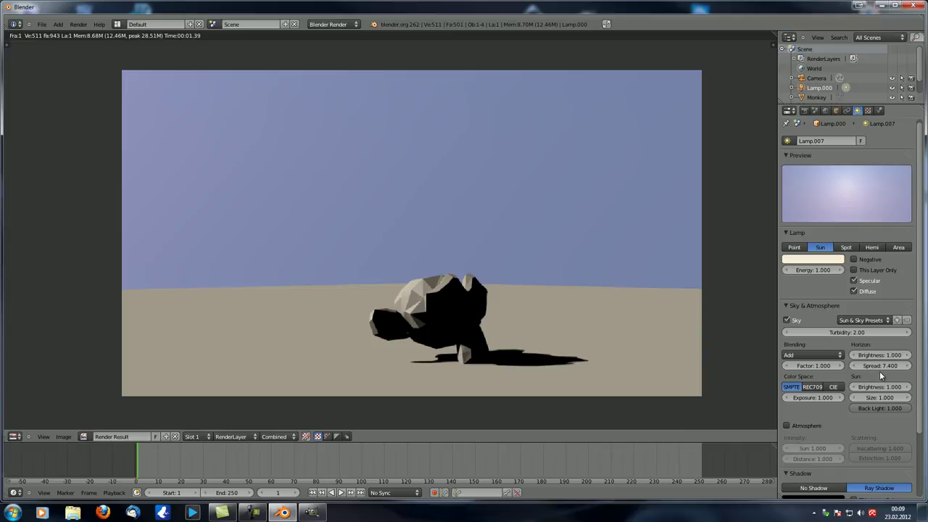
Step: Reduce the sky's horizon spread gradually and set it to 1
left_click_drag(879, 367, 813, 372)
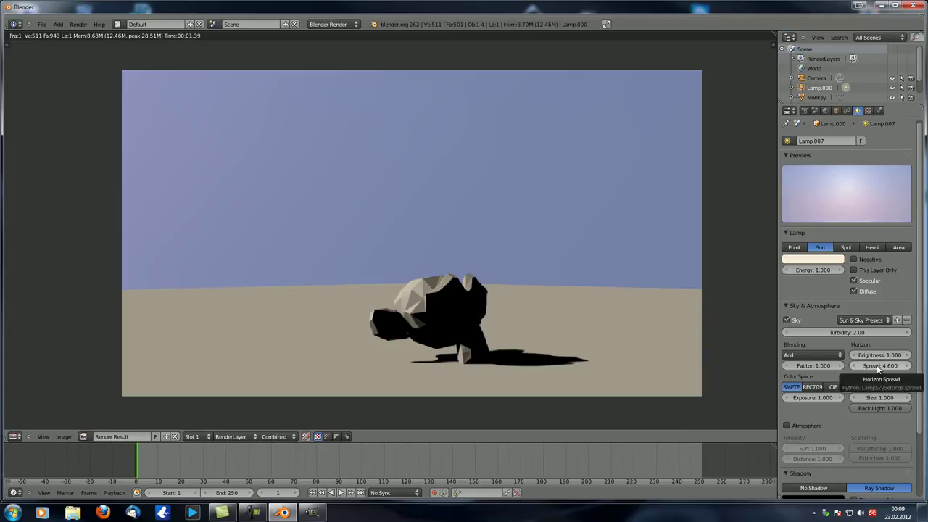
mouse_move(874, 368)
left_mouse_down()
mouse_move(888, 368)
mouse_move(877, 368)
left_mouse_up()
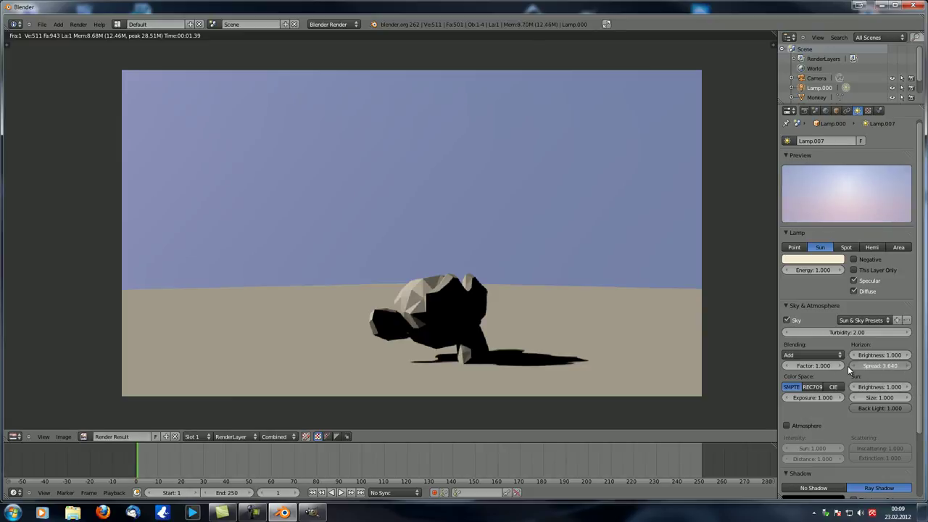
left_click(876, 366)
type("1")
key("Return")
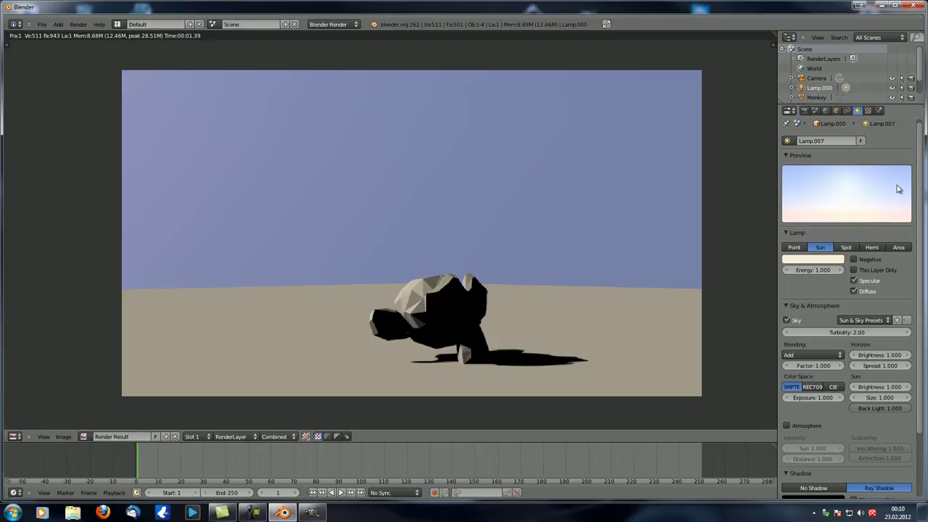
Step: Try the Multiply and Screen blend modes for the sun lamp's sky
left_click(807, 358)
left_click(806, 358)
left_click(807, 358)
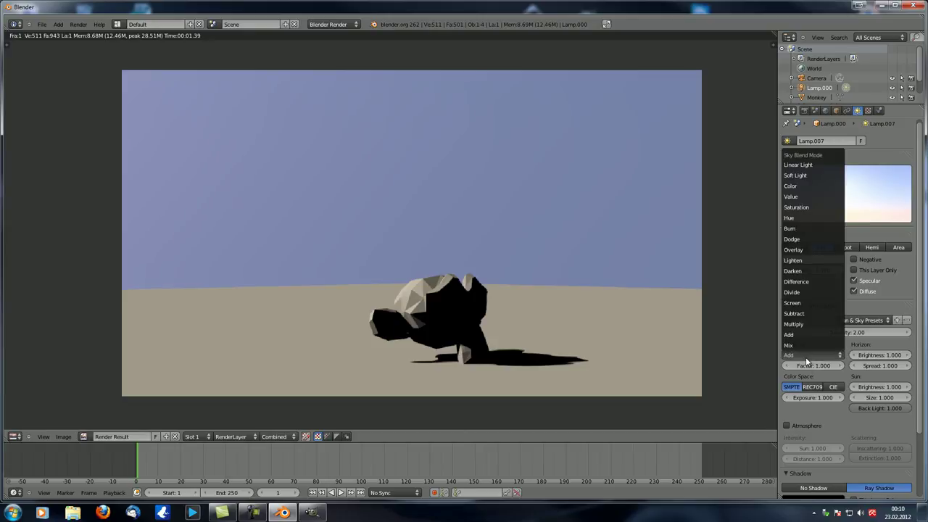
left_click(799, 324)
left_click(813, 354)
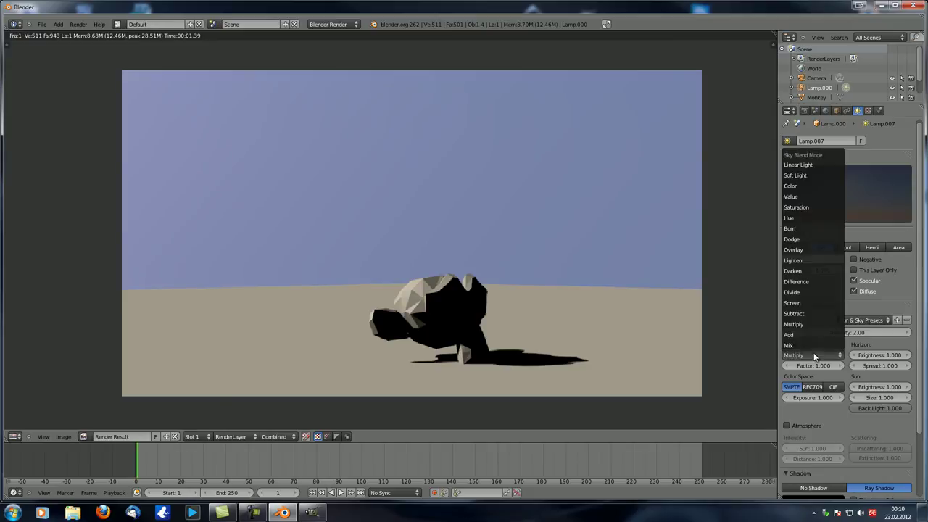
left_click(801, 303)
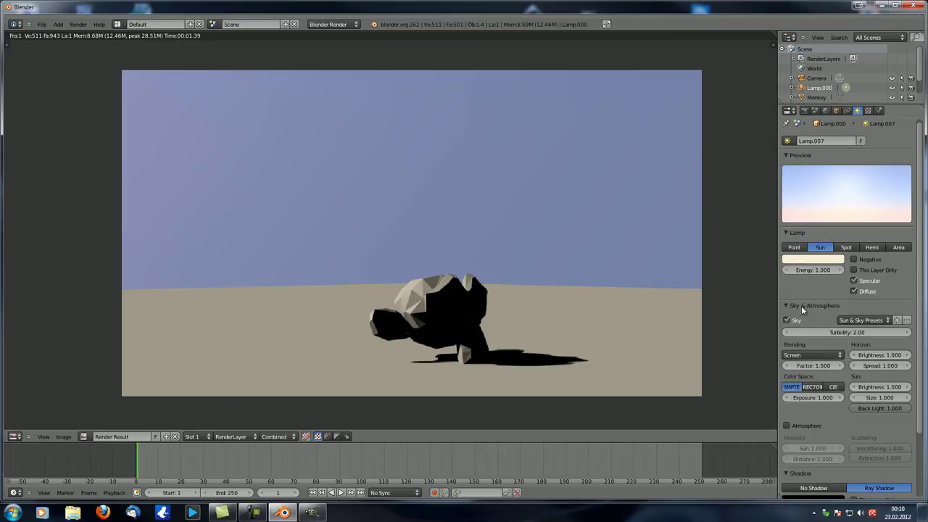
Step: Switch the sky blend mode to Add and finally to Mix
left_click(810, 355)
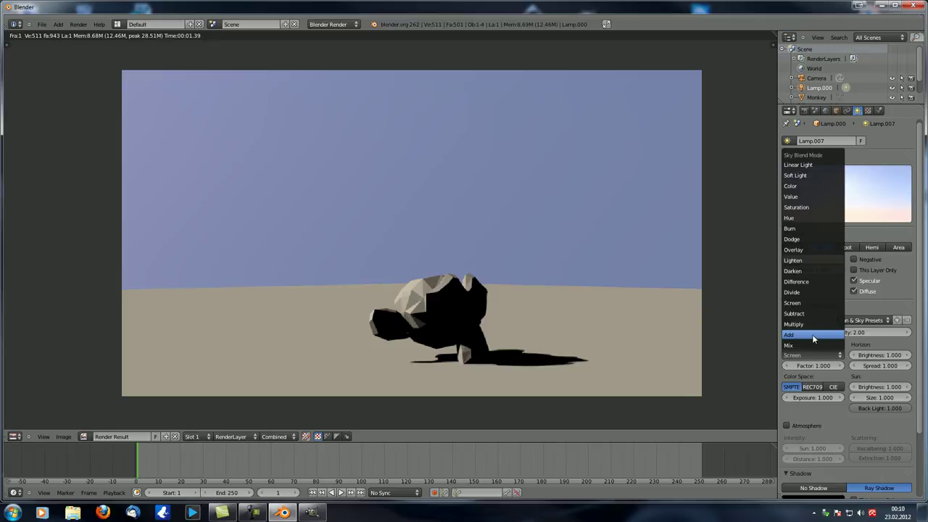
left_click(812, 334)
left_click(812, 350)
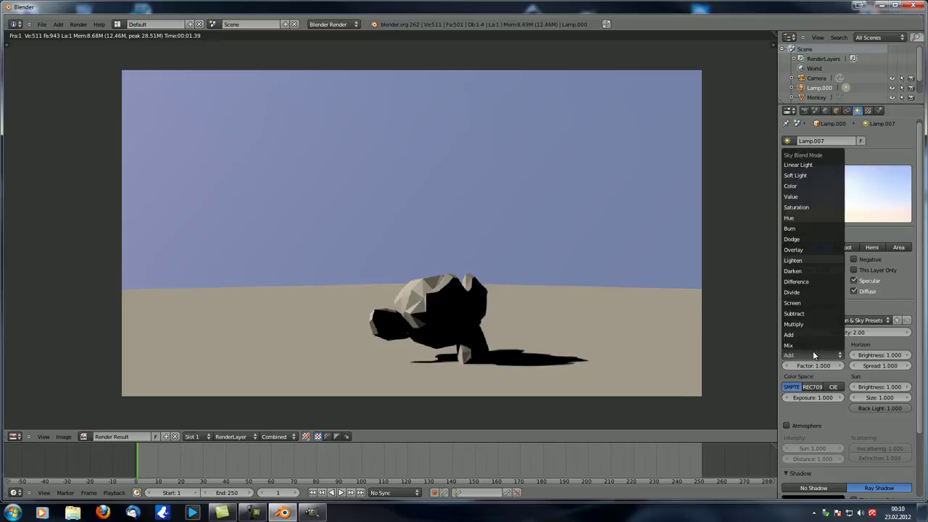
left_click(813, 345)
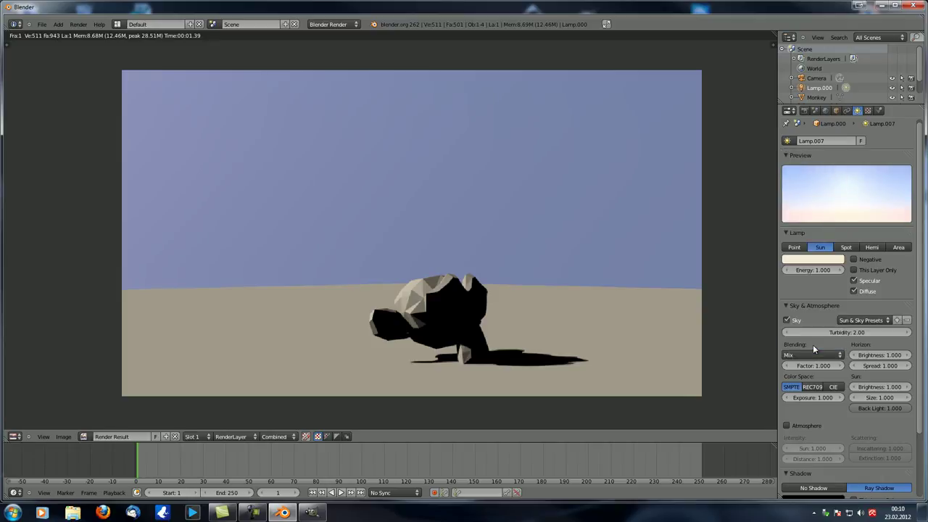
Step: Set the world's horizon color to black and check the sun lamp's sky preview
left_click(826, 110)
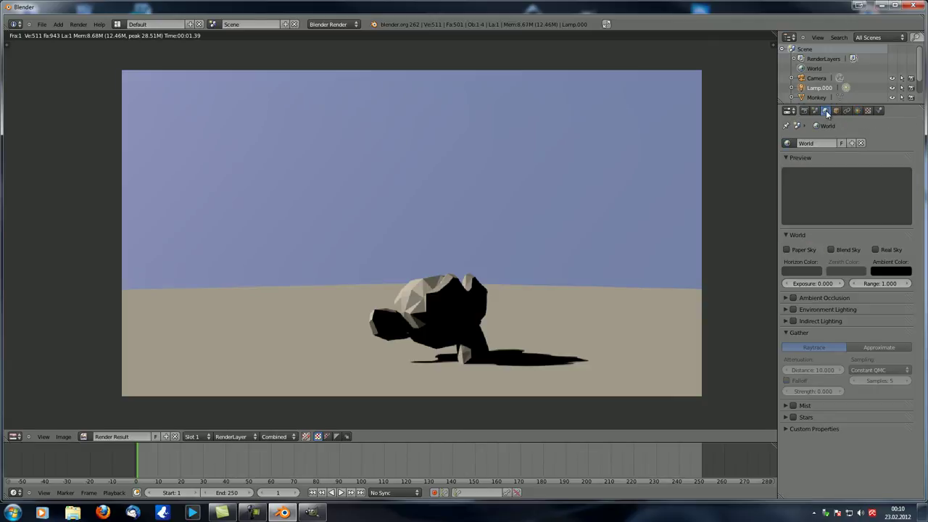
left_click(807, 271)
left_click_drag(868, 194, 866, 210)
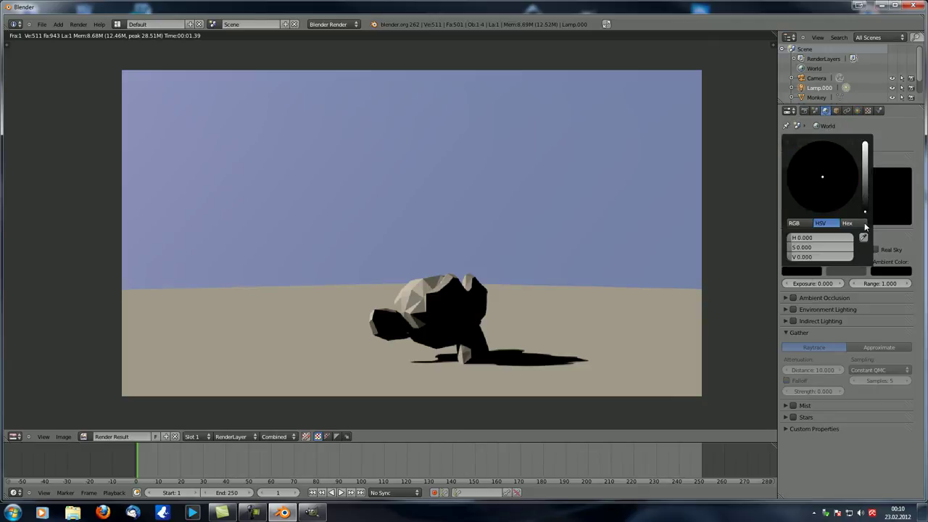
left_click(858, 111)
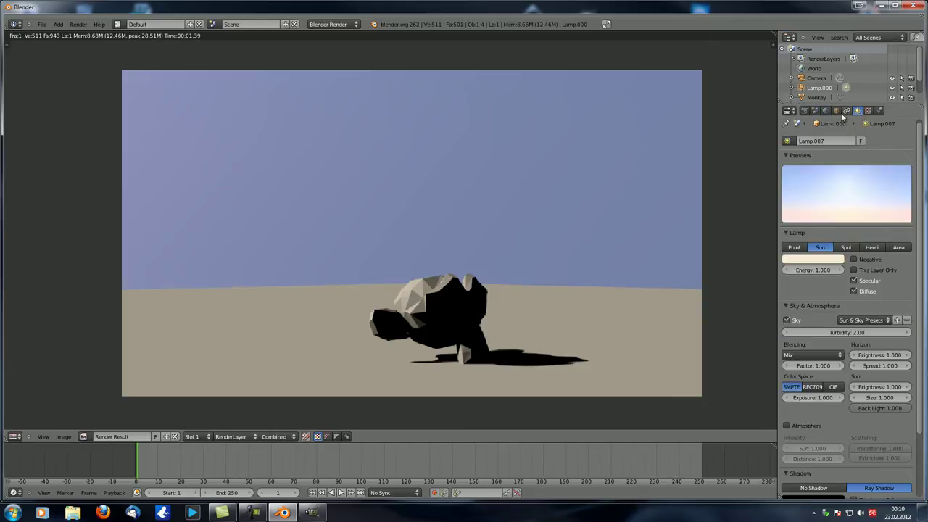
Step: Change the world's horizon color to bright magenta with hue 0.843, and check the sun lamp's sky preview
left_click(825, 110)
left_click(814, 271)
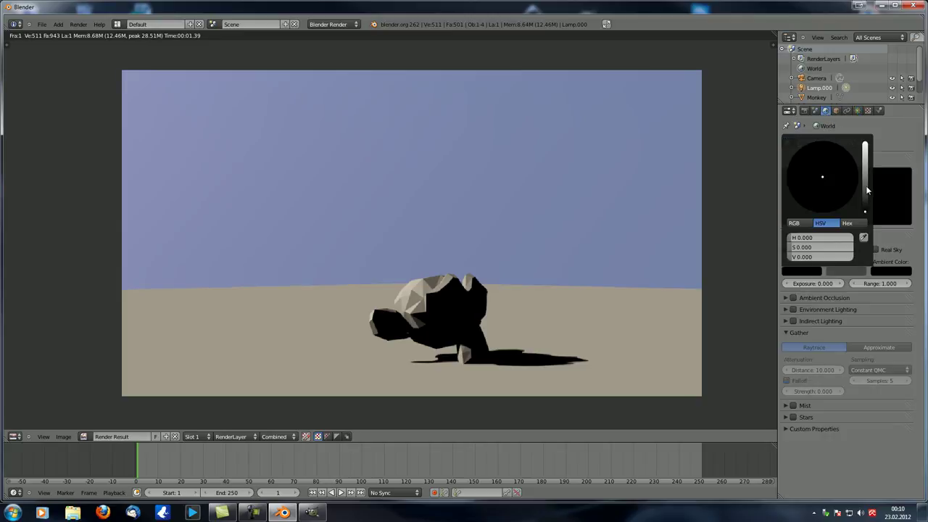
left_click_drag(867, 190, 872, 134)
left_click_drag(831, 208, 865, 214)
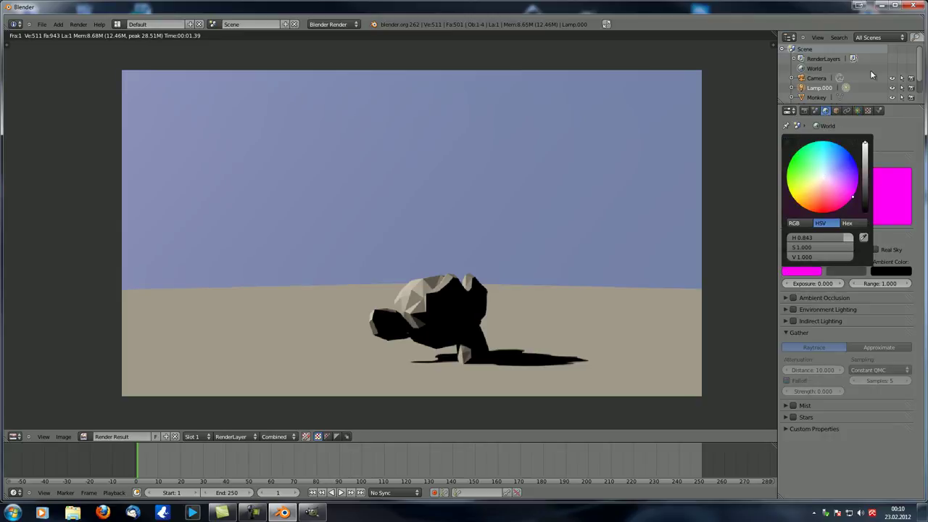
left_click(855, 111)
Step: Set the world's horizon color to nearly white, with saturation about 0.04 and value 1
left_click(825, 110)
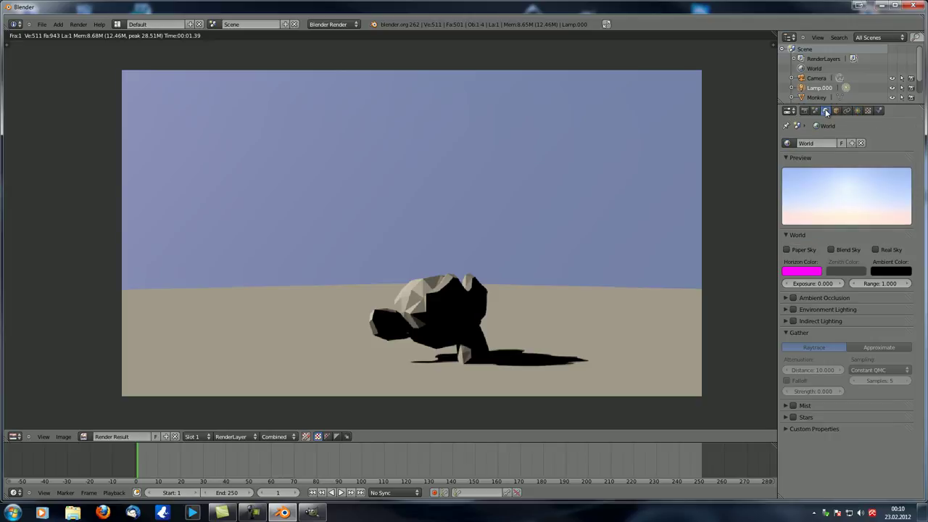
left_click(811, 272)
left_click_drag(865, 192, 874, 113)
left_click_drag(828, 182, 823, 181)
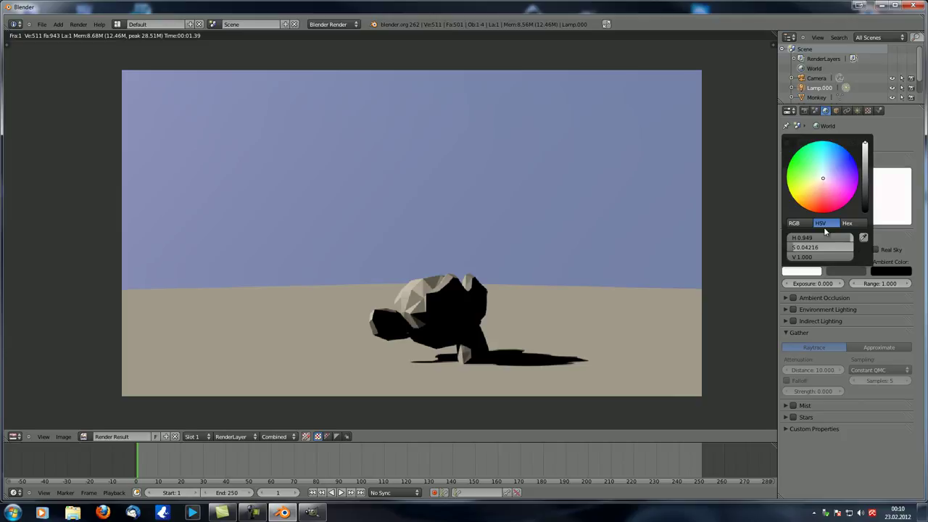
Step: Set the sun lamp's sky blend mode to Add, try out other blend factors and leave the factor at 1.000
left_click(858, 111)
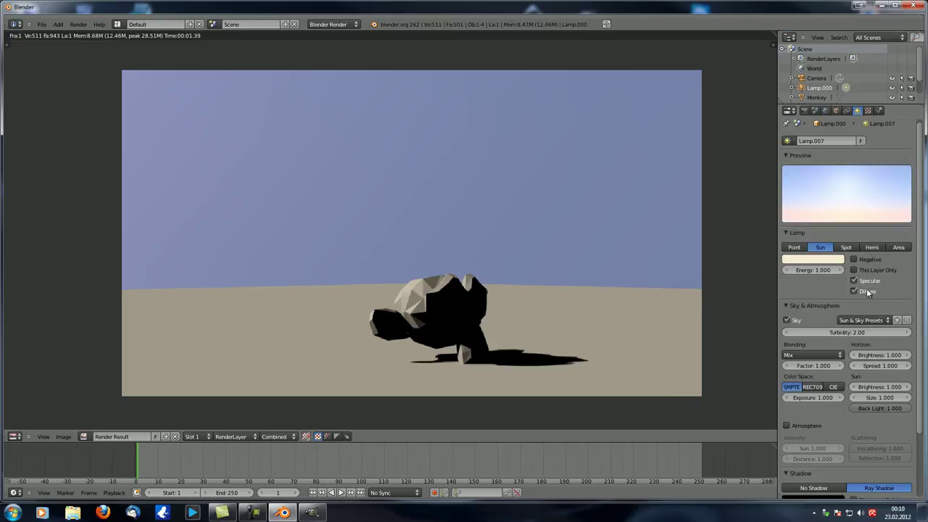
scroll(842, 387, "down", 2)
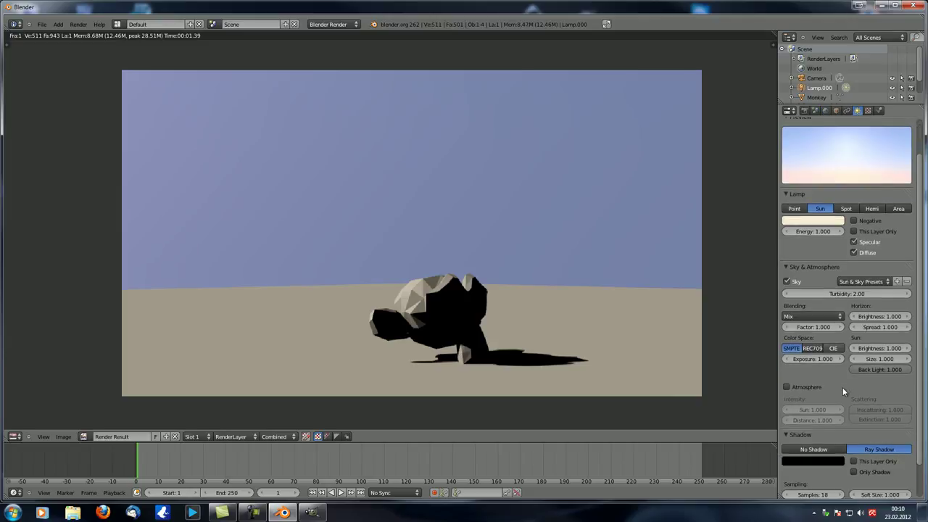
left_click(788, 316)
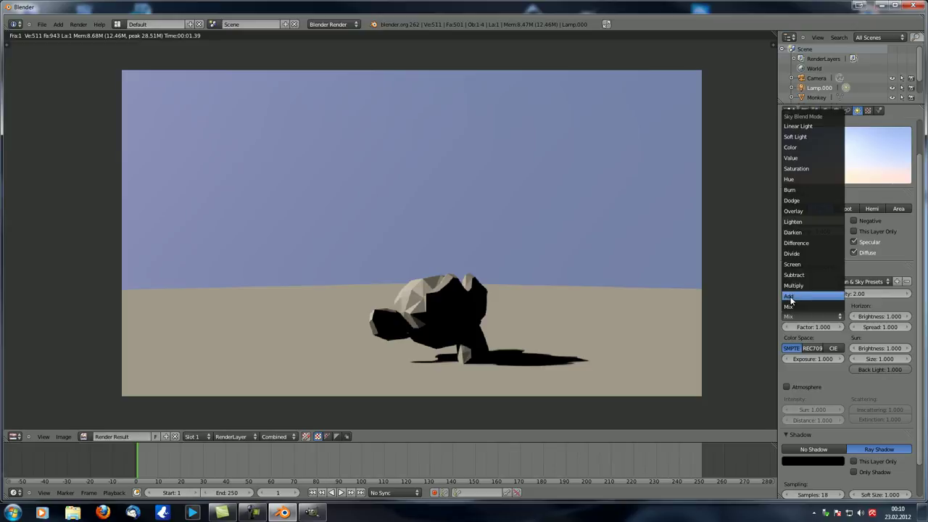
left_click(796, 297)
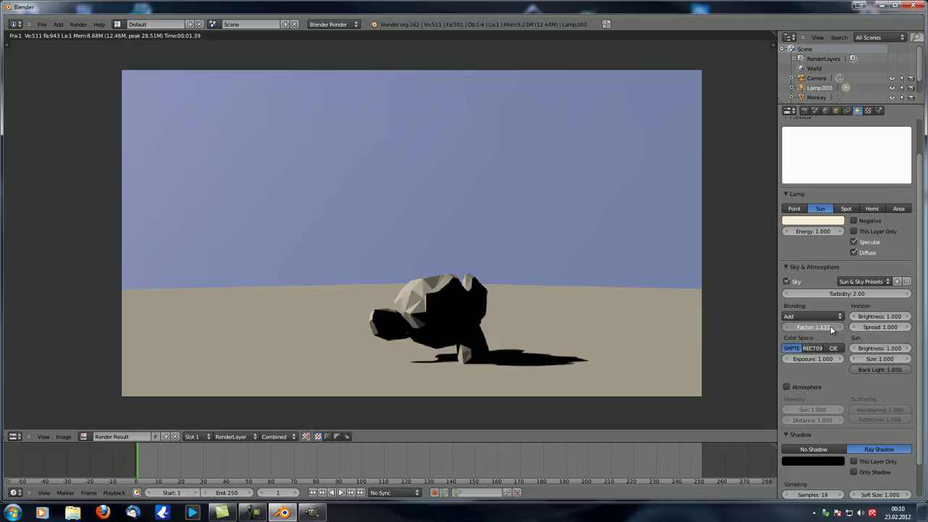
left_click(812, 327)
type("0.124")
key("Return")
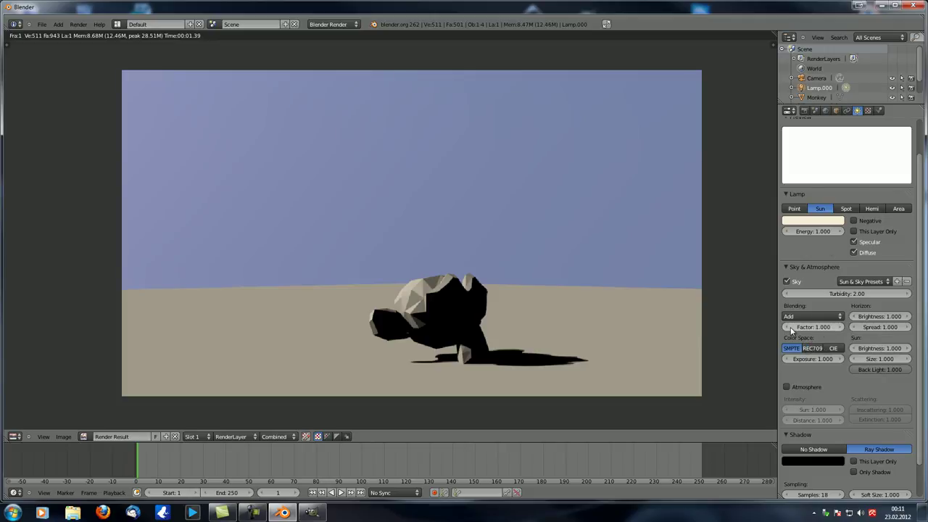
Step: Set the world's horizon color to black and check the sun lamp's sky preview
left_click(805, 111)
left_click(826, 110)
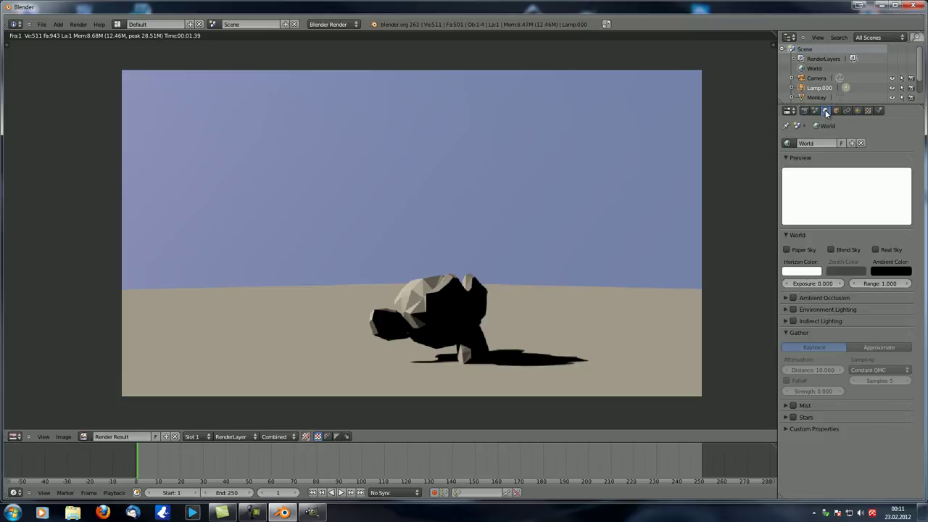
left_click(817, 274)
left_click_drag(864, 182, 866, 229)
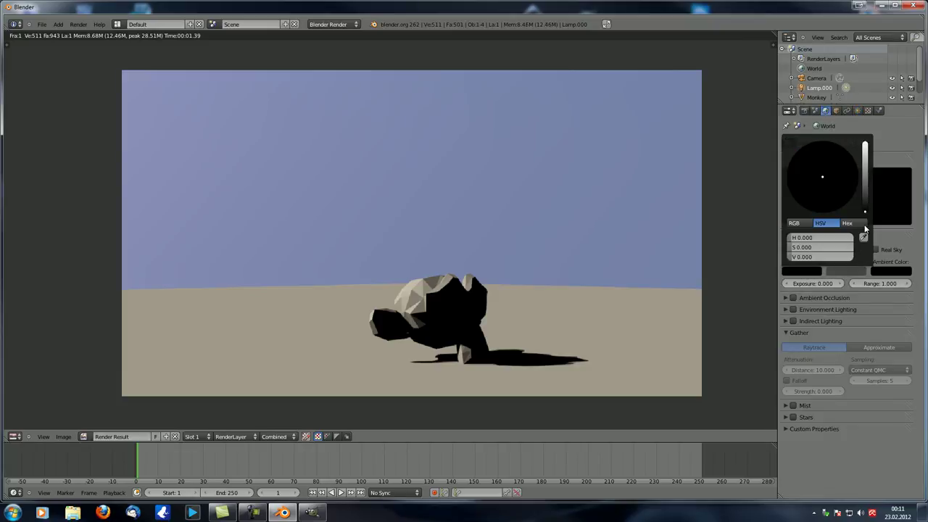
left_click(859, 111)
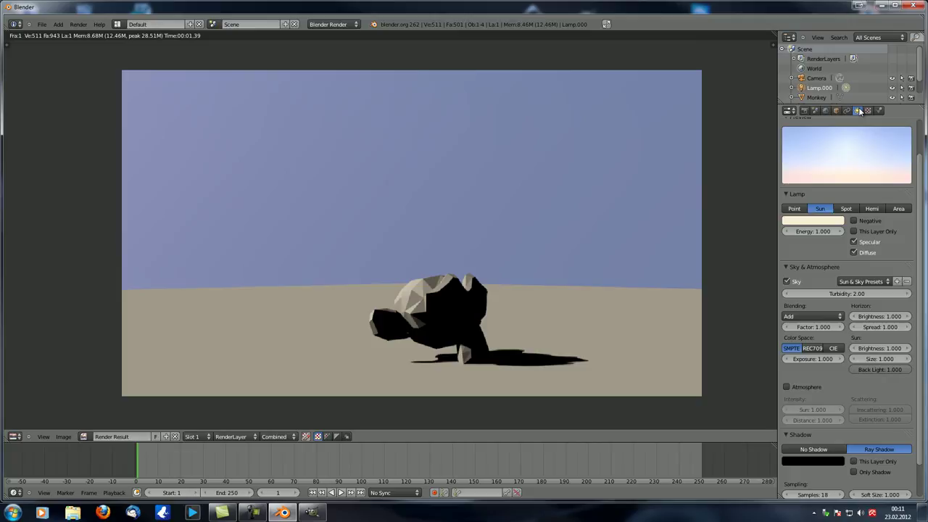
Step: Review the world settings once more, and lower the sun lamp's sky blend factor to 0.976
left_click(805, 111)
left_click(826, 111)
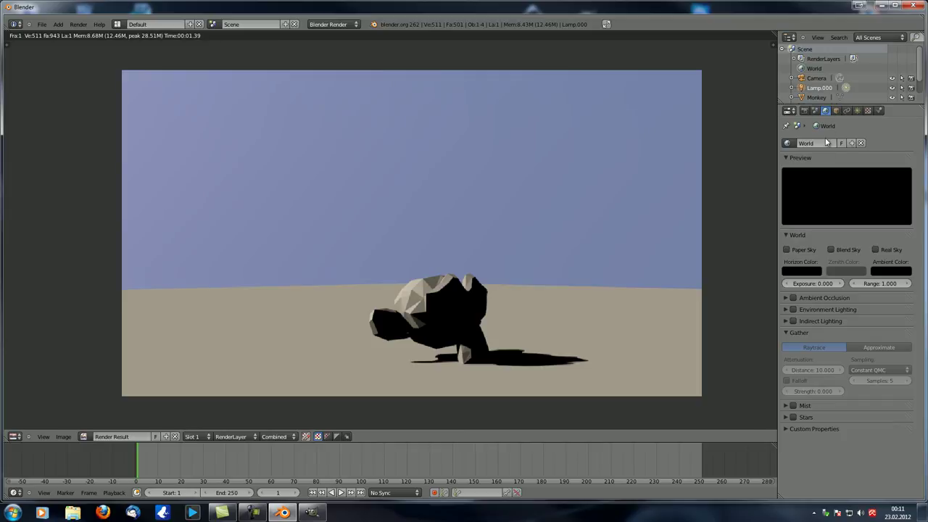
left_click(857, 110)
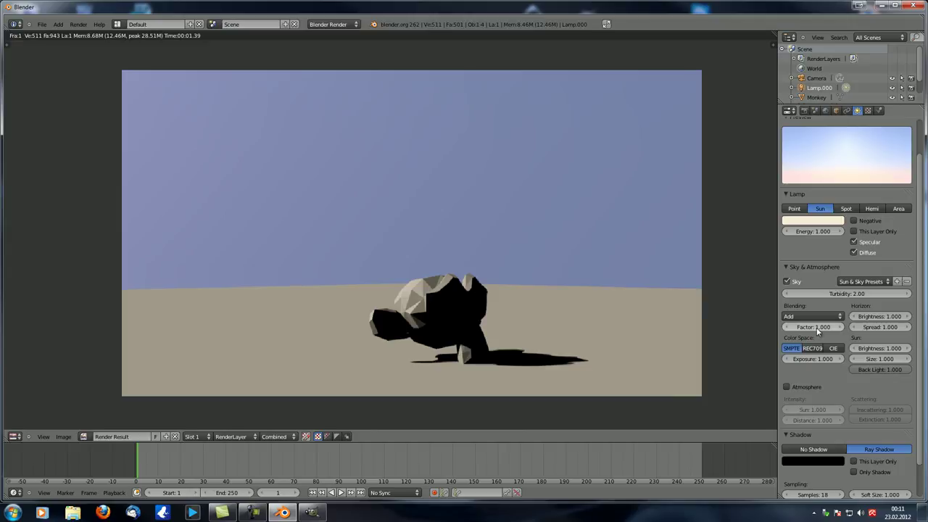
left_click_drag(823, 330, 794, 332)
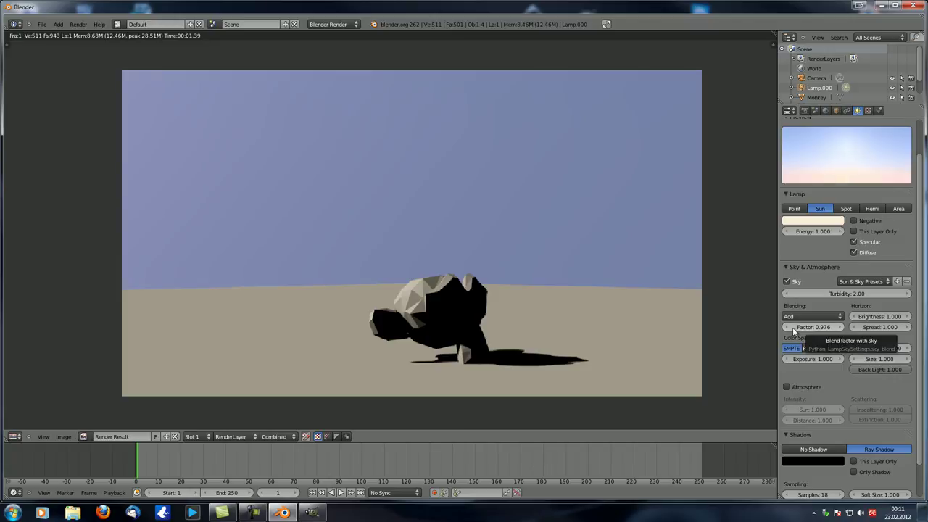
Step: Switch the sky blend mode to Multiply and raise the blend factor to 1.032
left_click(801, 317)
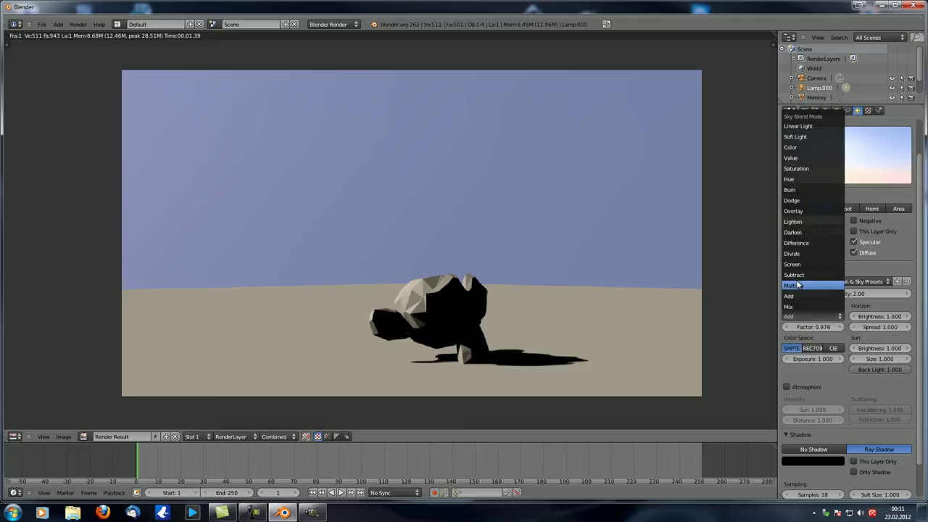
left_click(801, 285)
mouse_move(815, 326)
left_mouse_down()
mouse_move(812, 334)
mouse_move(803, 326)
mouse_move(825, 326)
left_mouse_up()
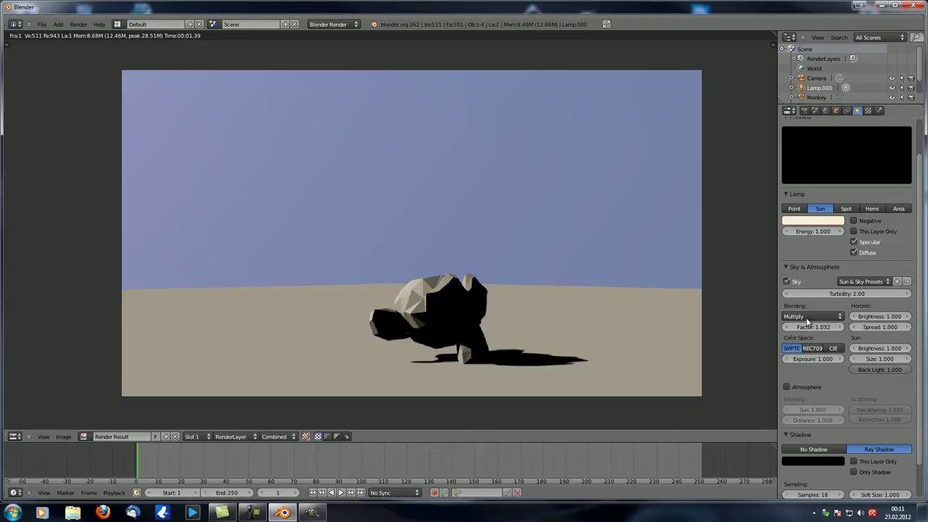
Step: Change the world's horizon color to gray with value 0.448, and check the sun lamp's sky preview
left_click(825, 110)
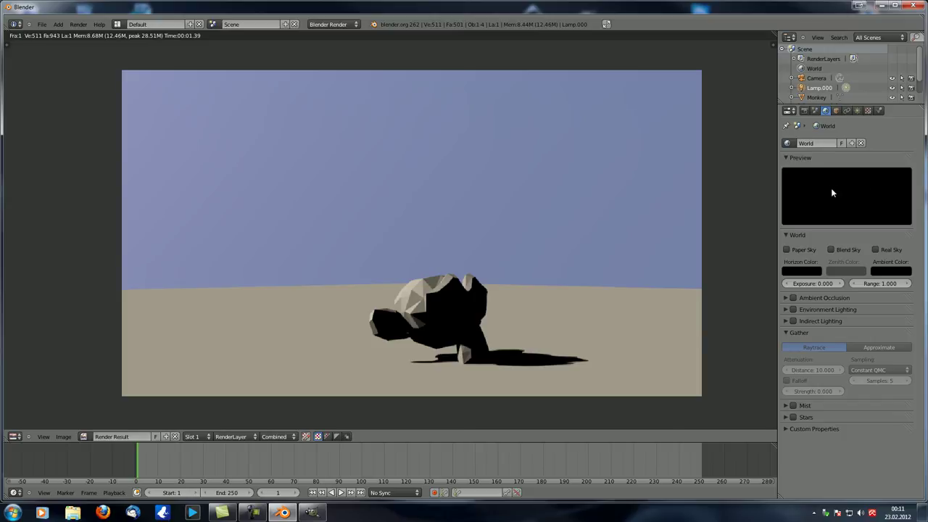
left_click(857, 110)
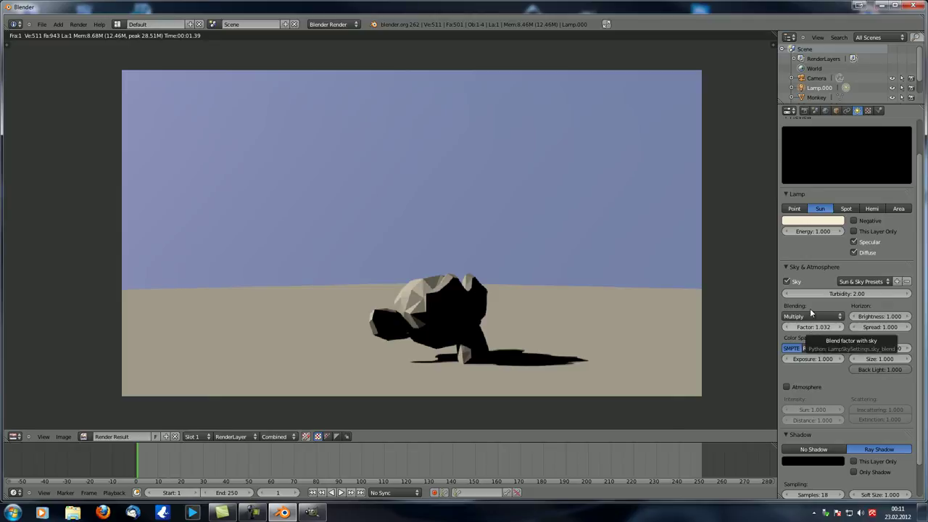
left_click(825, 111)
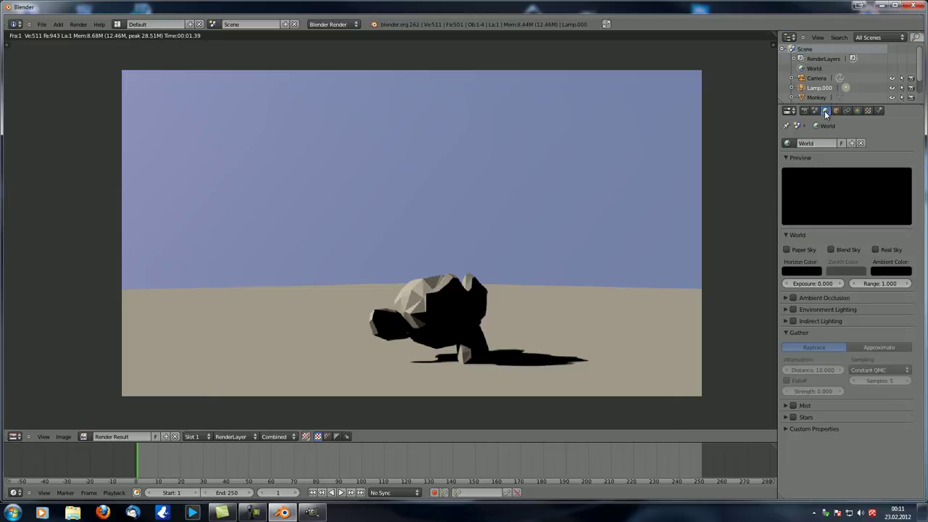
left_click(802, 272)
left_click_drag(863, 188, 864, 145)
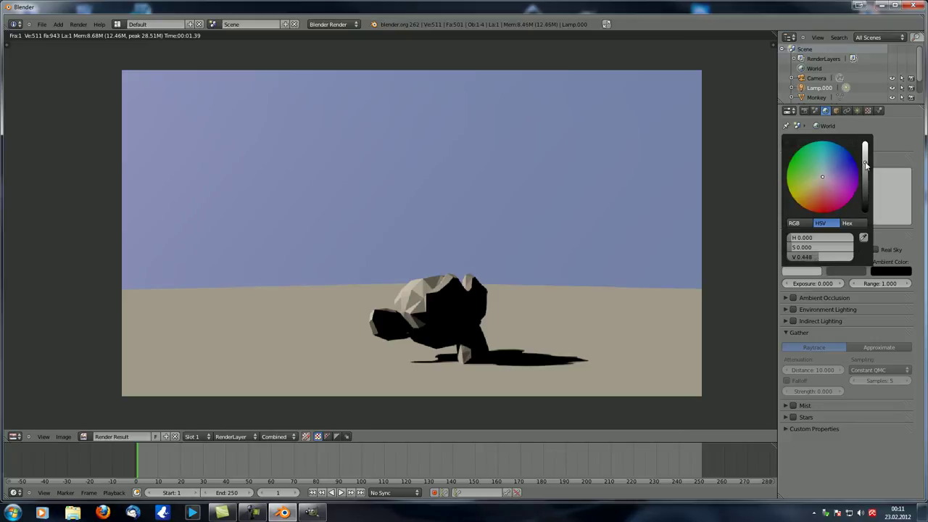
left_click(856, 110)
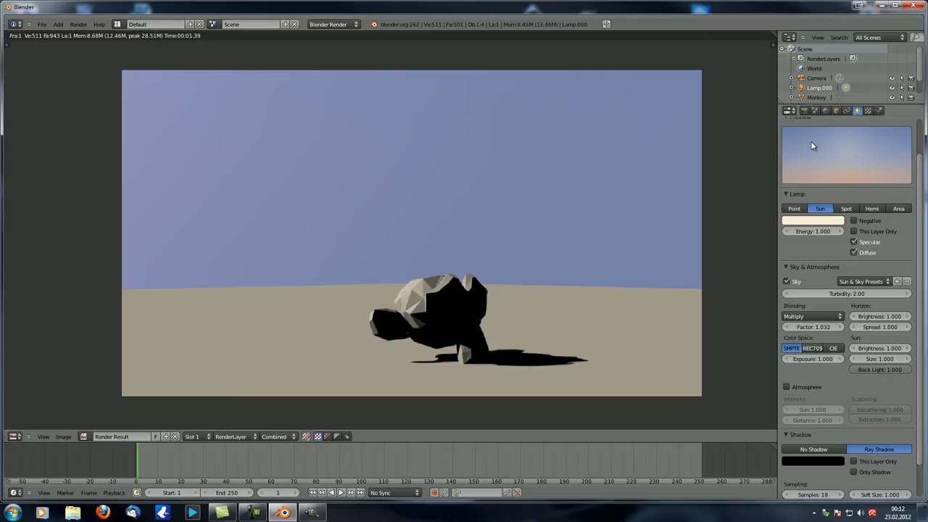
Step: Set the sun lamp's sky blend mode to Add and try the REC709 color space
left_click(813, 317)
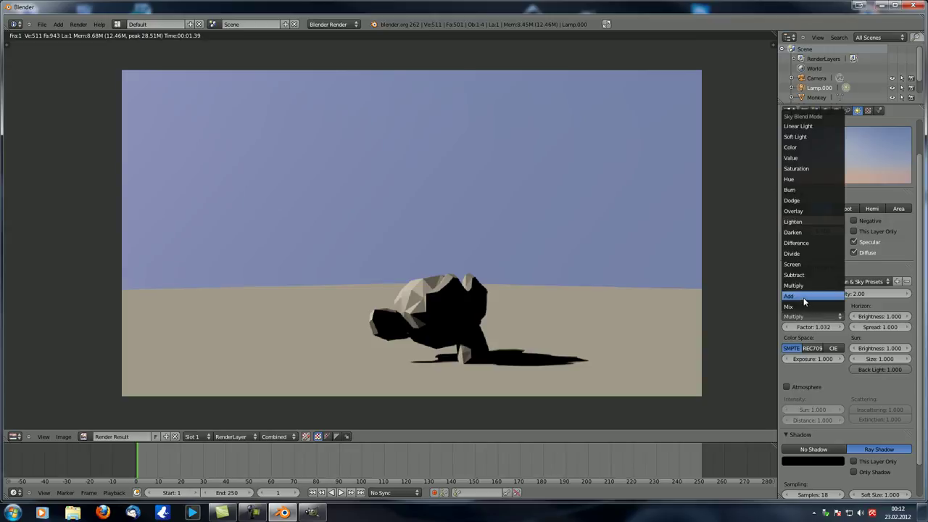
left_click(814, 316)
left_click(809, 296)
scroll(815, 380, "down", 1)
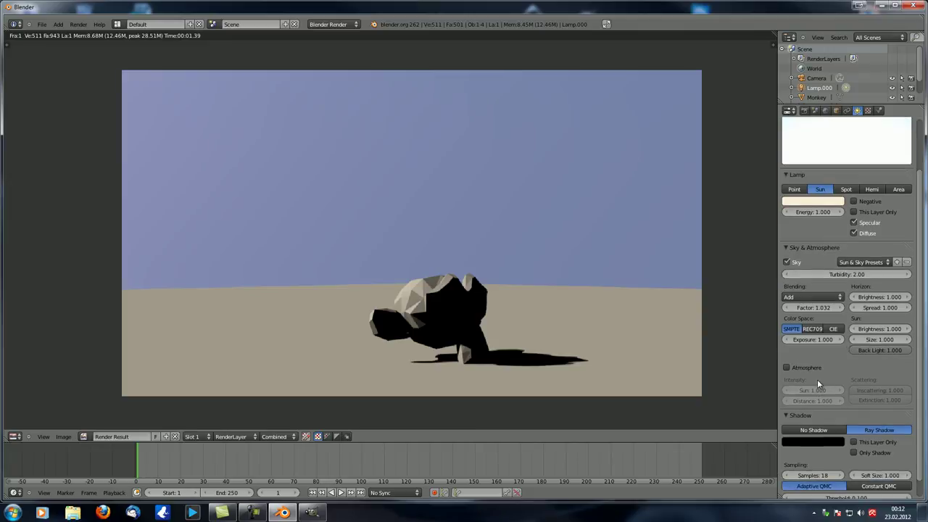
left_click(813, 330)
Step: Turn the world's horizon color back to black and return to the sun lamp's settings
left_click(804, 111)
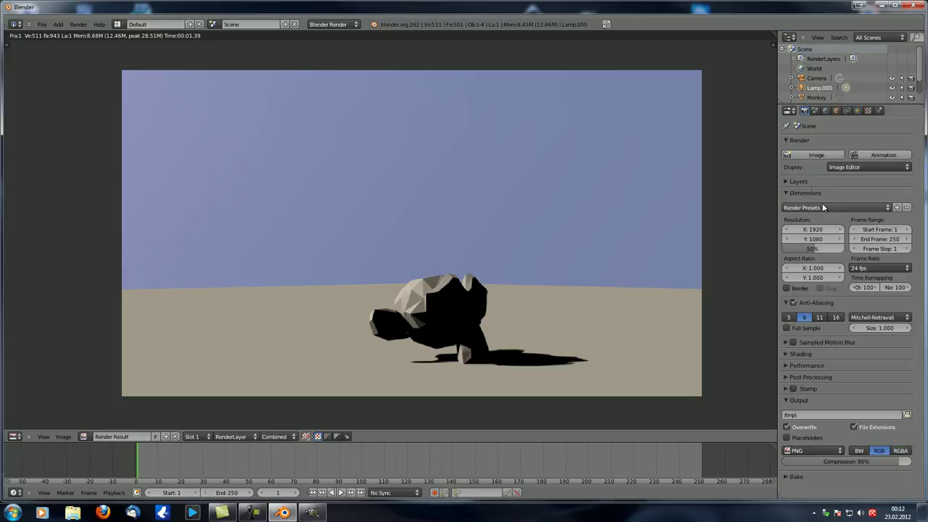
left_click(825, 111)
left_click(814, 272)
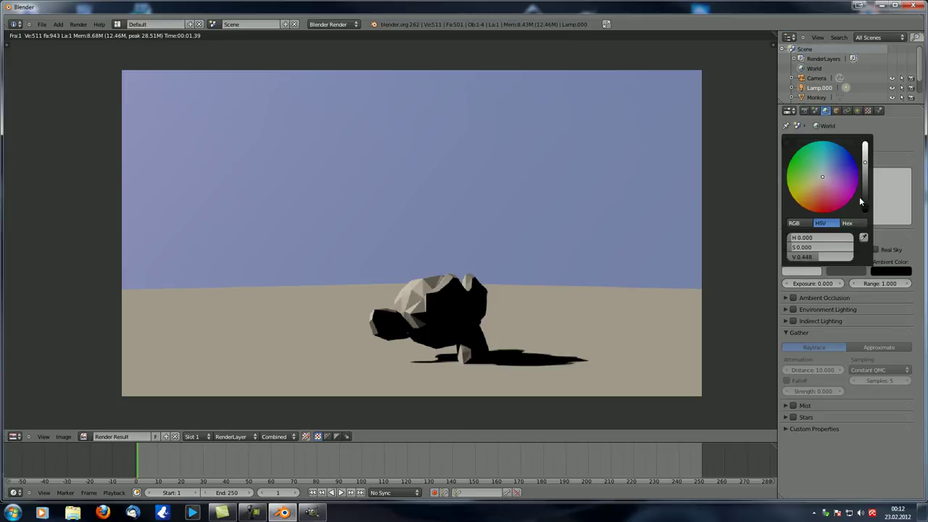
left_click_drag(864, 199, 871, 223)
left_click(857, 110)
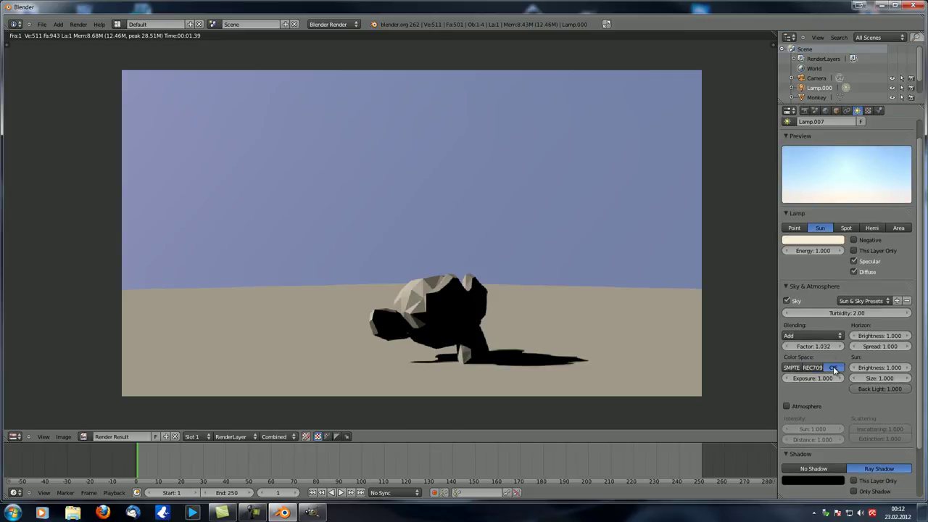
Step: Compare the SMPTE, REC709 and CIE color spaces in the sky preview, ending on SMPTE
left_click(792, 367)
left_click(824, 368)
left_click(813, 367)
left_click(791, 368)
left_click(813, 367)
left_click(833, 367)
left_click(812, 367)
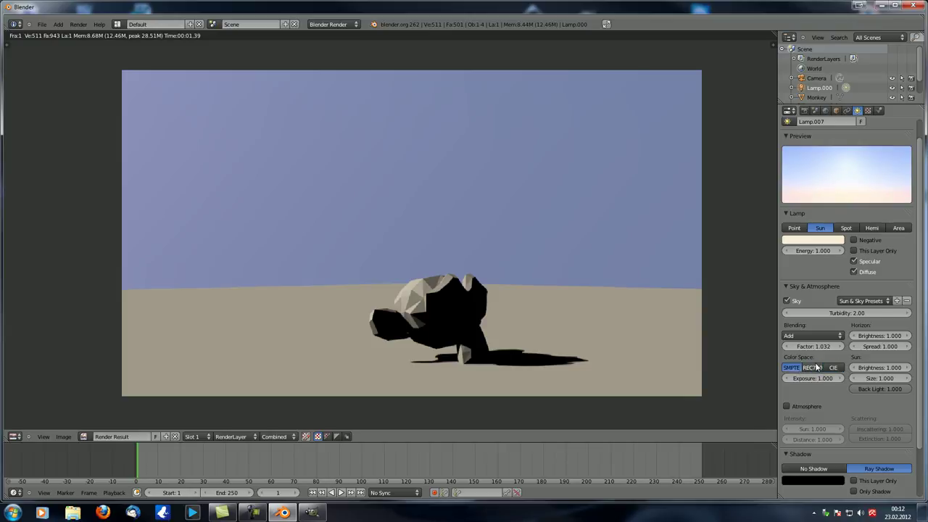
left_click(793, 370)
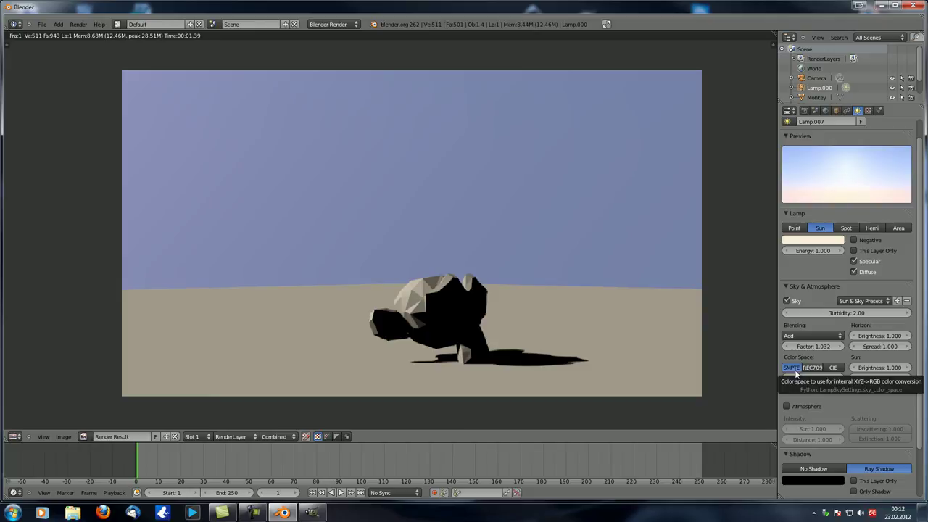
Step: Adjust the sky exposure to 1.003 and raise the sun's brightness to 1.220
mouse_move(803, 378)
left_mouse_down()
mouse_move(861, 379)
mouse_move(814, 378)
left_mouse_up()
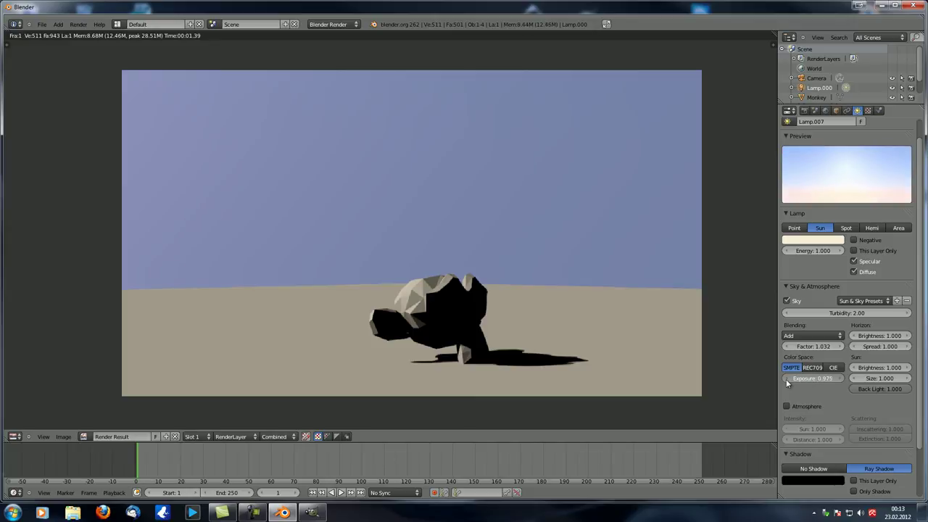
left_click_drag(792, 378, 804, 379)
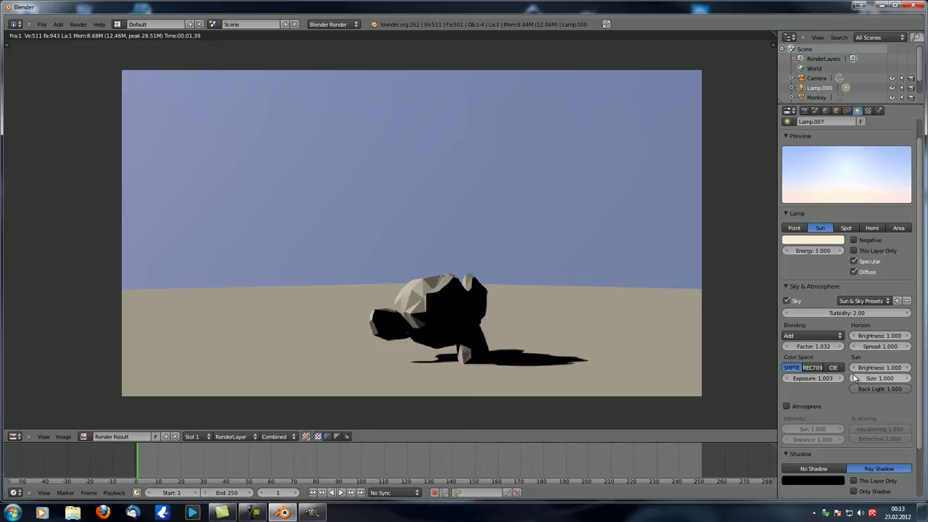
left_click_drag(872, 372, 895, 372)
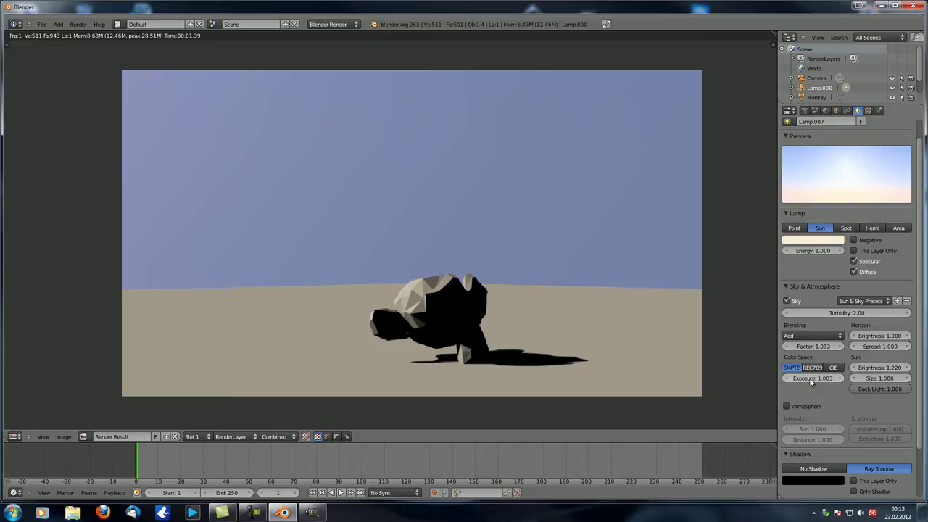
Step: Lower the sky blend factor to 0.840 and set the sun's brightness to 1
left_click_drag(838, 348, 806, 347)
mouse_move(874, 371)
left_mouse_down()
mouse_move(916, 373)
mouse_move(887, 375)
left_mouse_up()
type("1")
key("Return")
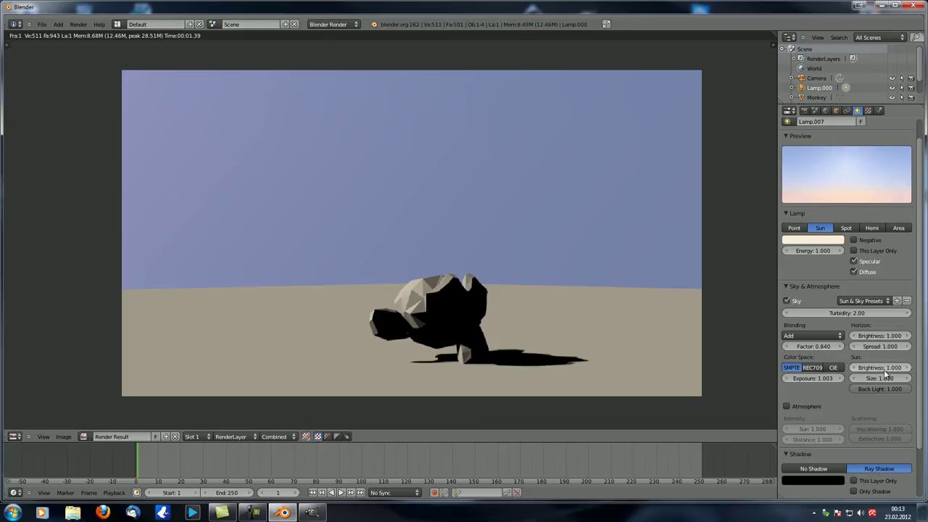
Step: Increase the sun's size to 4.540, render the scene and close the render result
mouse_move(898, 379)
left_mouse_down()
mouse_move(925, 379)
mouse_move(891, 371)
mouse_move(925, 372)
mouse_move(902, 378)
mouse_move(908, 384)
left_mouse_up()
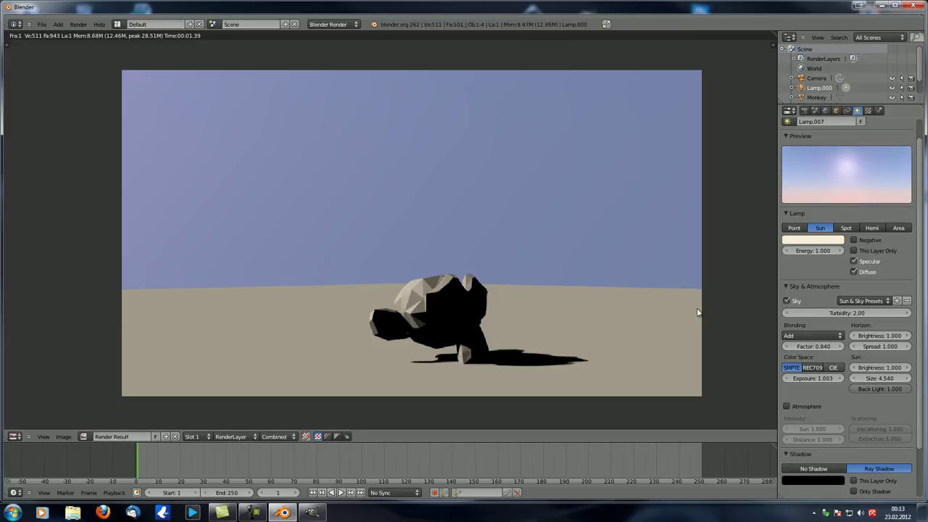
key("F12")
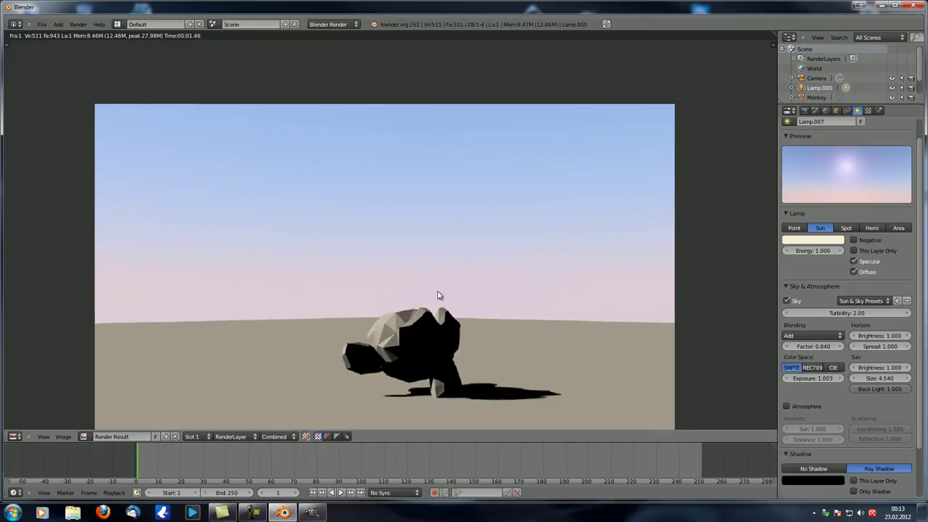
key("Escape")
Step: Align the camera to a new view of the scene that is tilted upward
right_click(414, 139)
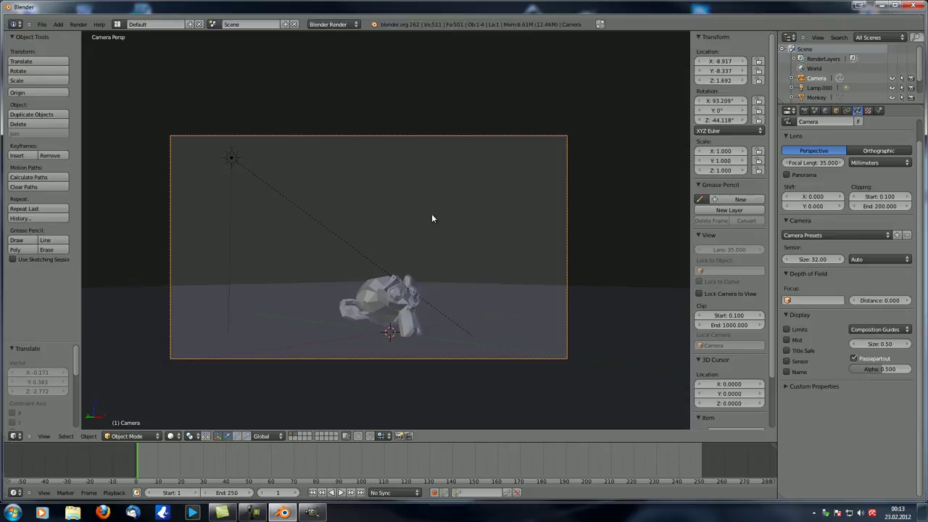
middle_click_drag(431, 239, 465, 166)
right_click(410, 246)
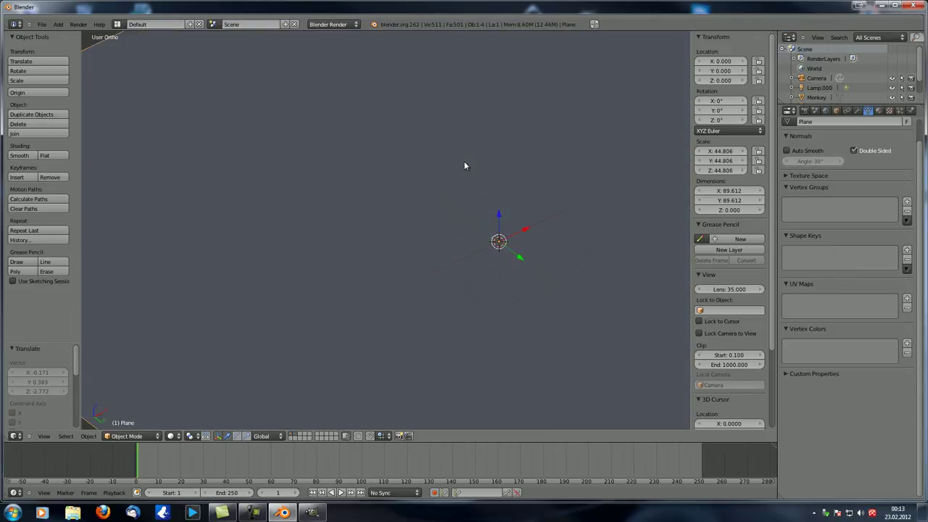
key("ctrl+alt+KP_0")
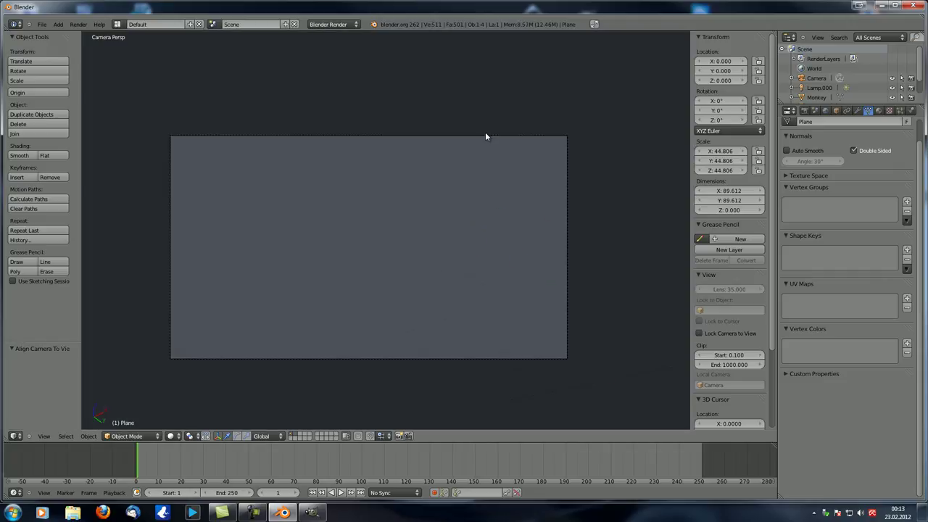
Step: Move the camera forward about 7.7 units along its local Z axis
right_click(484, 134)
key("g")
key("z")
key("z")
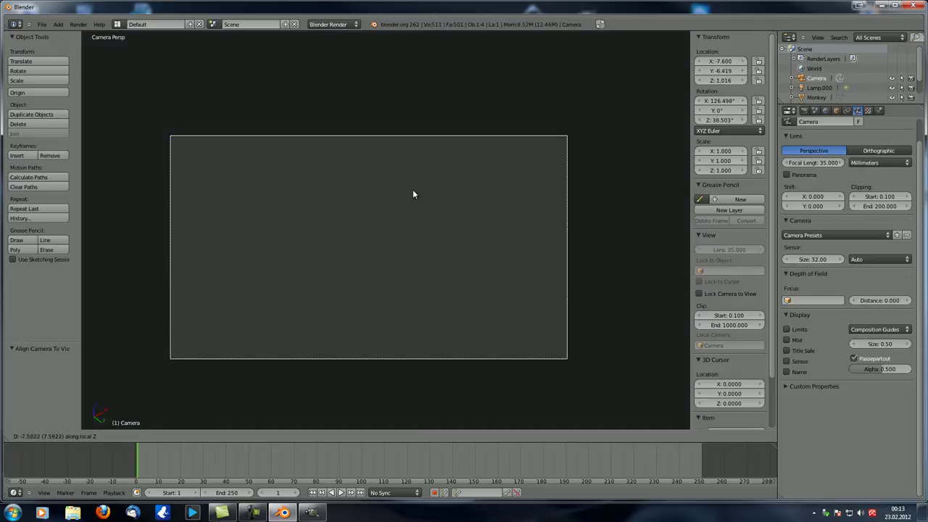
left_click(412, 190)
Step: Reposition the camera just above the monkey head, at about X -1.086, Y 0.173, Z 2.280
middle_click_drag(412, 189, 434, 300)
key("g")
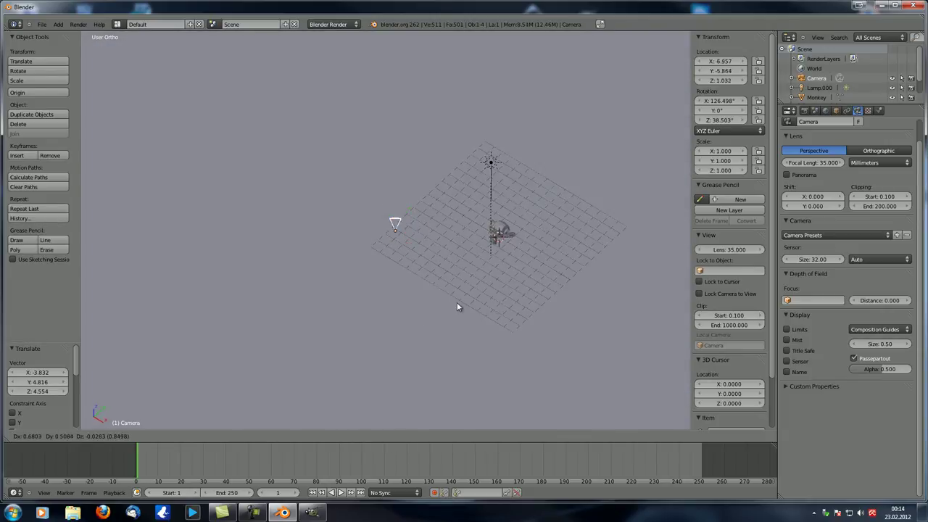
left_click(537, 306)
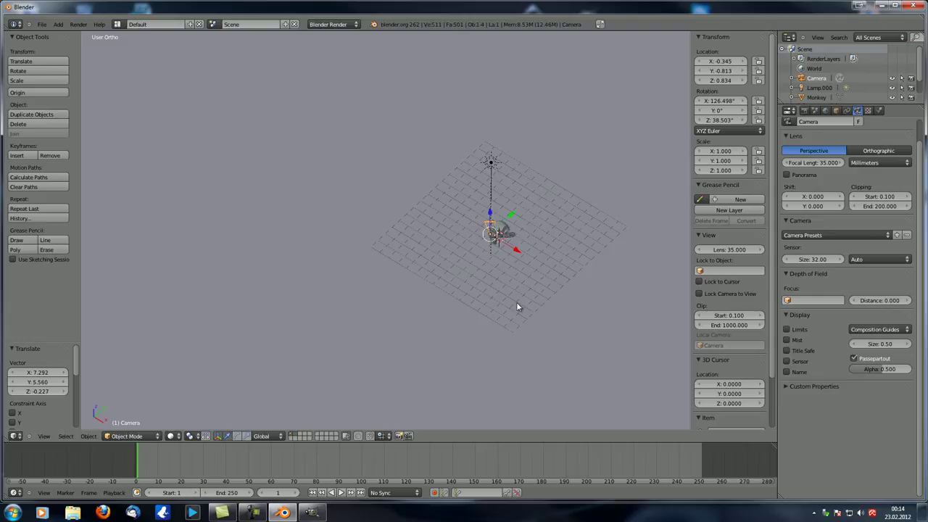
key("g")
left_click(511, 282)
middle_click_drag(483, 294, 569, 253)
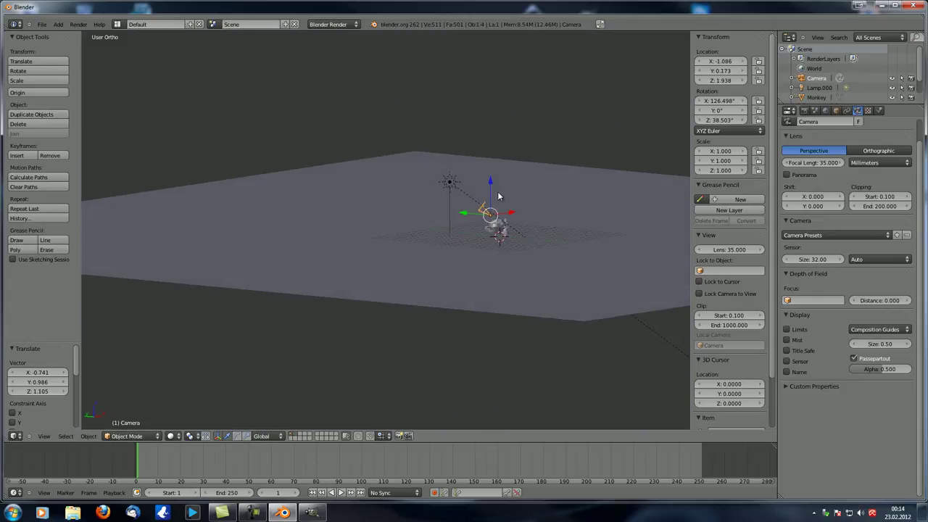
left_click_drag(491, 181, 491, 174)
middle_click_drag(492, 173, 479, 196)
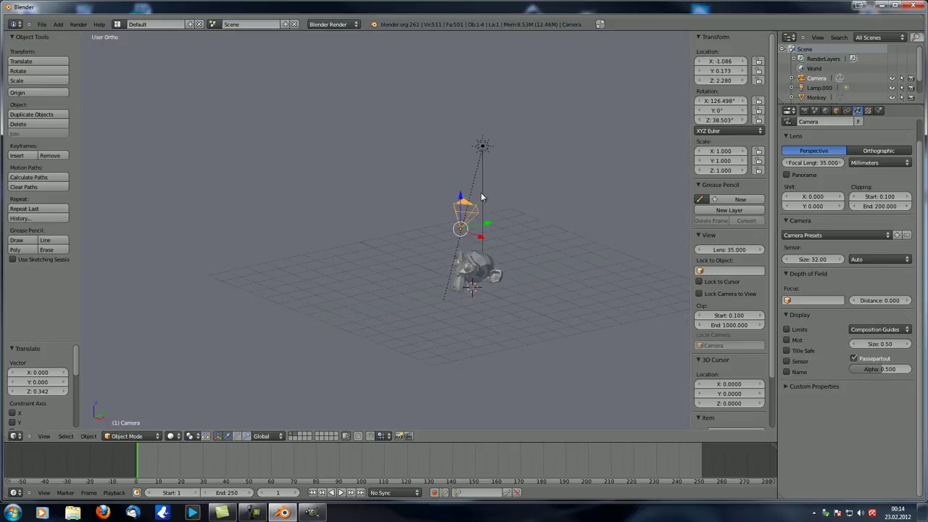
Step: Render the sun in the sky from the repositioned camera, inspect the image and close the render result
key("F12")
scroll(479, 196, "down", 2)
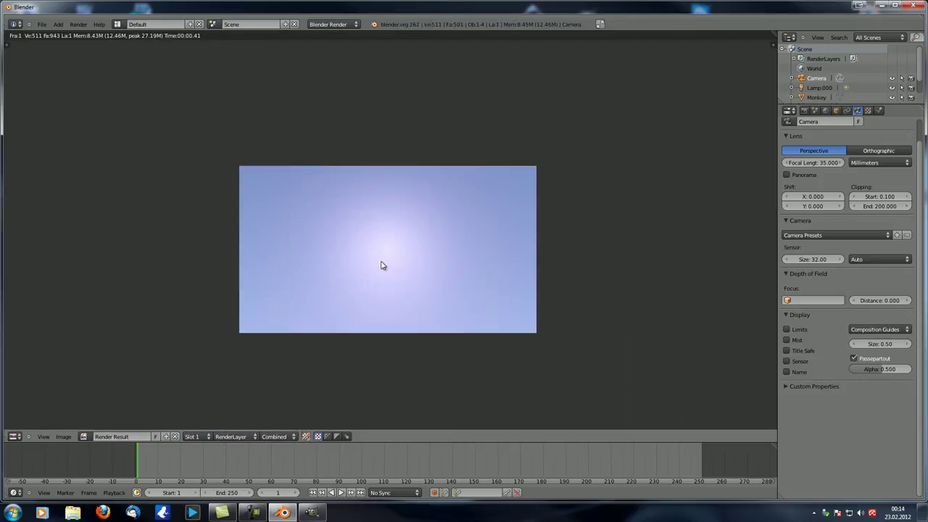
scroll(412, 233, "up", 3)
middle_click_drag(468, 234, 441, 259)
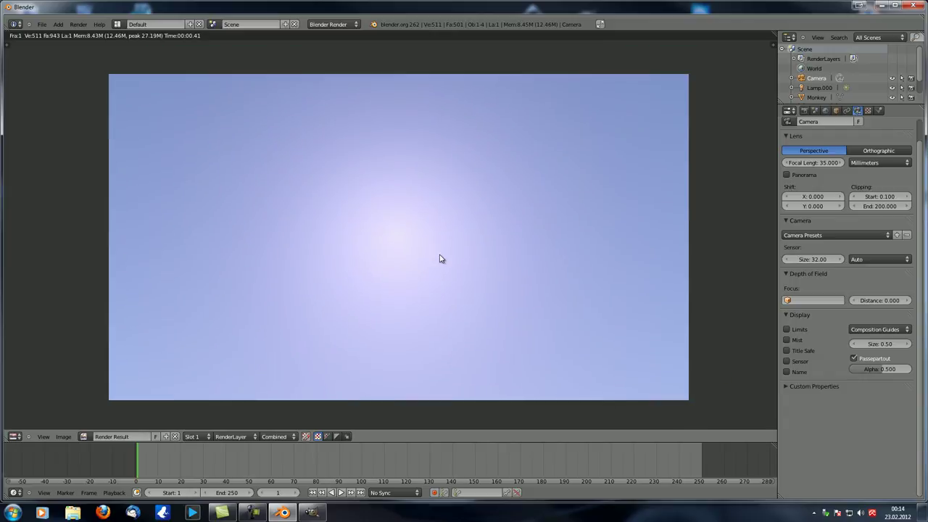
key("Escape")
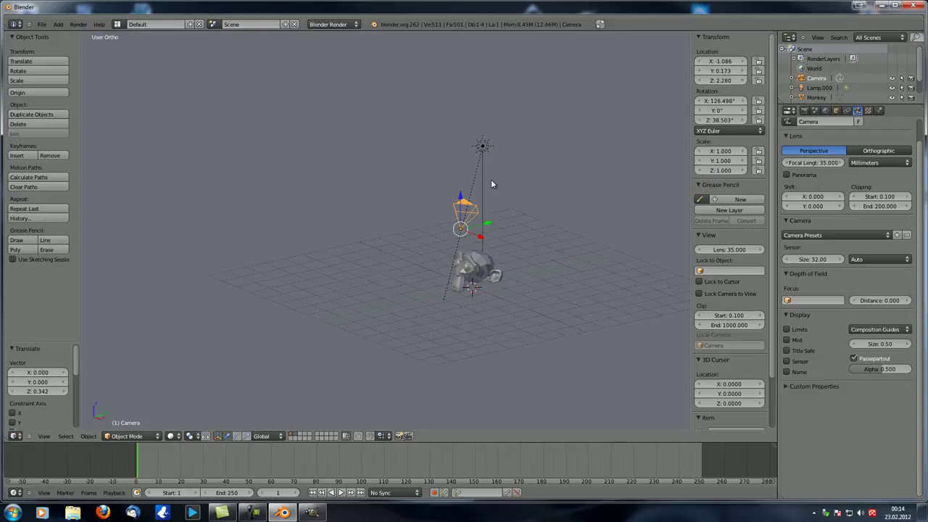
Step: Set the sun lamp's sky sun size to 10 and render the scene
right_click(483, 144)
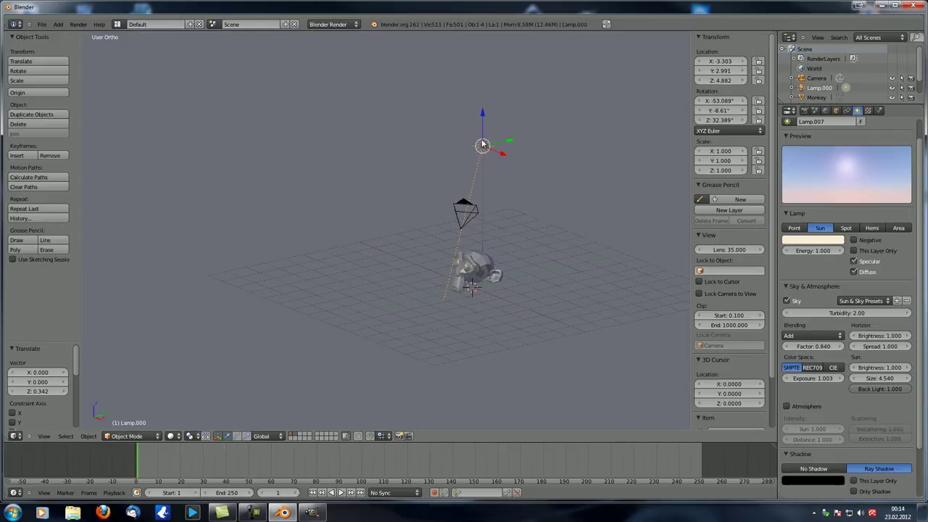
left_click(873, 378)
type("10")
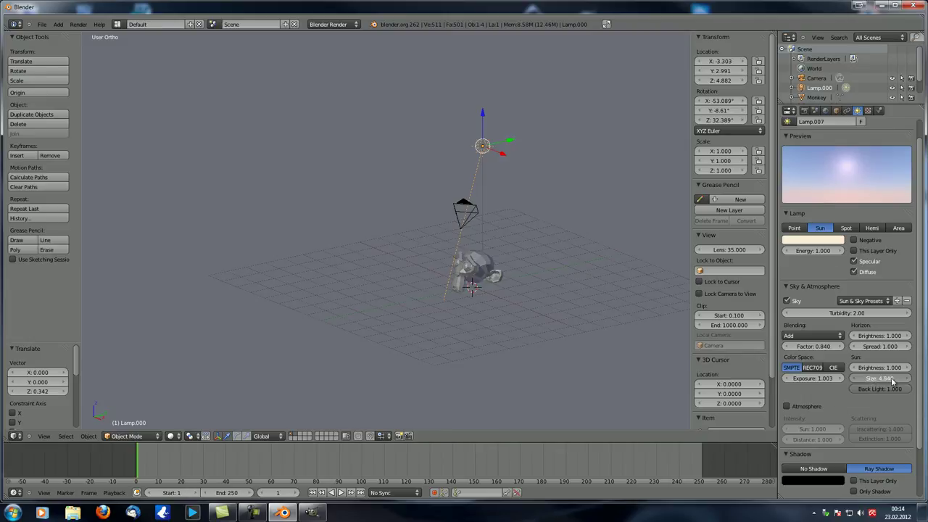
key("Return")
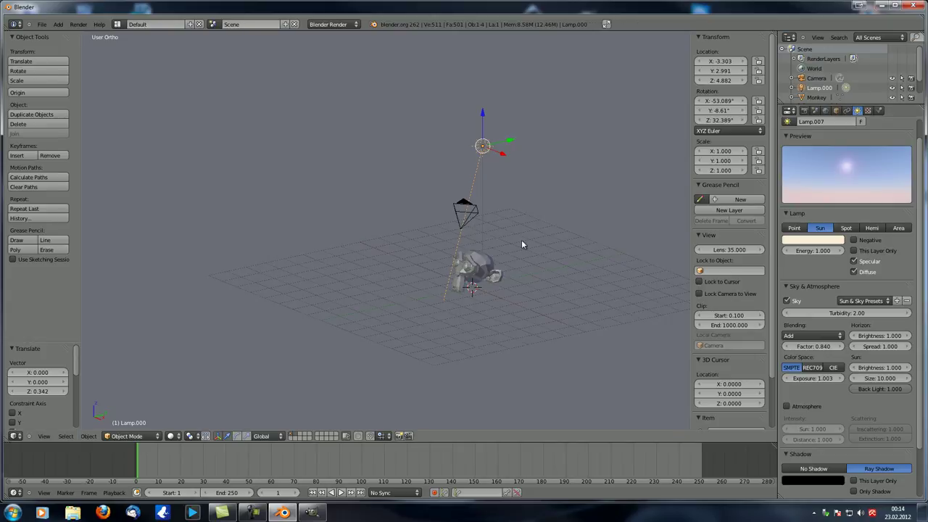
key("F12")
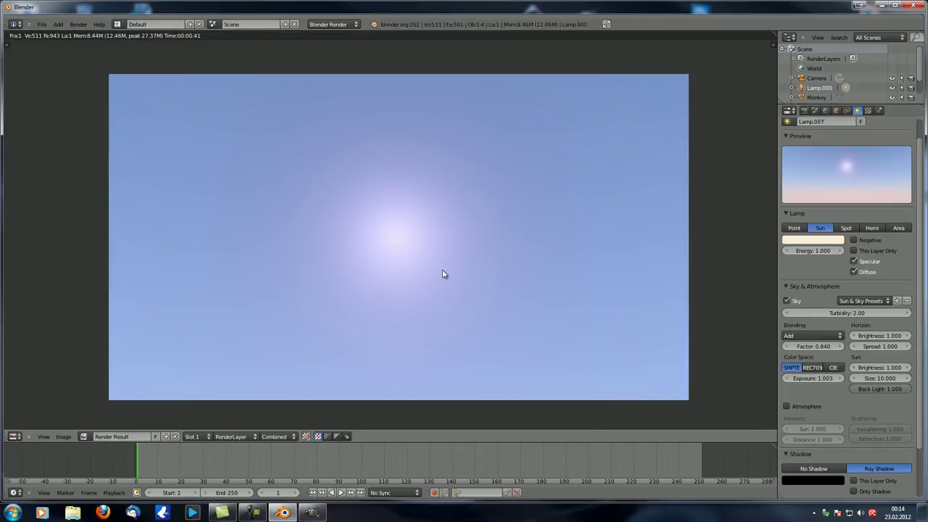
Step: Reduce the sun's size to 2.080 and its back light to -1, rendering after each change
left_click_drag(884, 383, 693, 384)
key("F12")
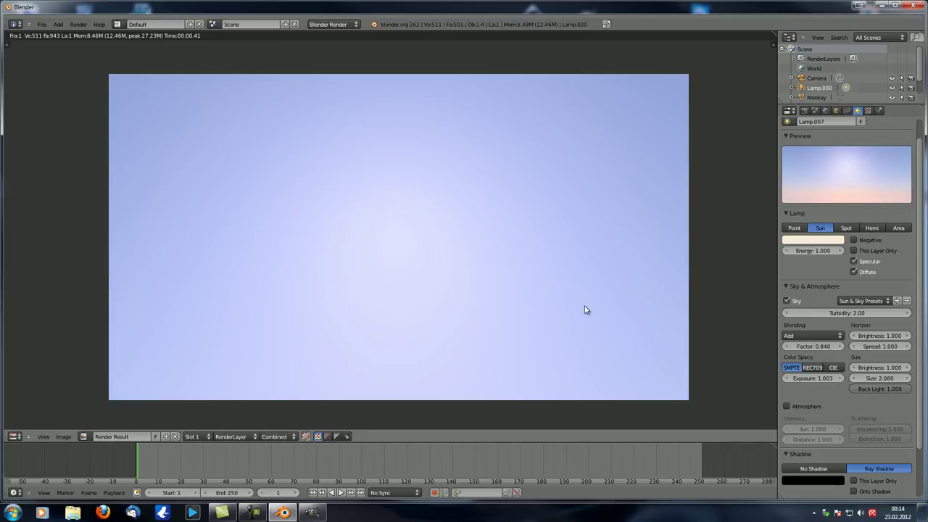
key("F12")
left_click_drag(890, 388, 392, 381)
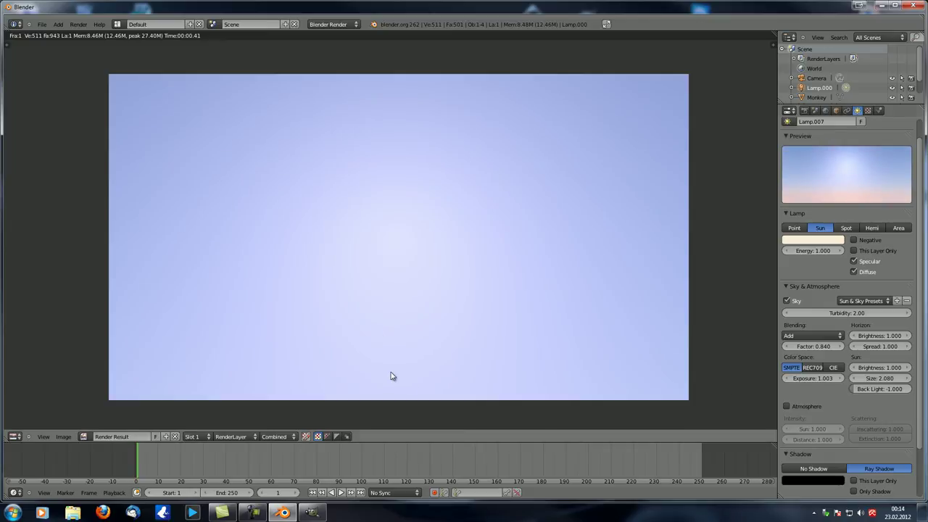
key("F12")
Step: Set the sun's back light to 0, render the scene and close the render result
left_click(873, 389)
type("0")
key("Return")
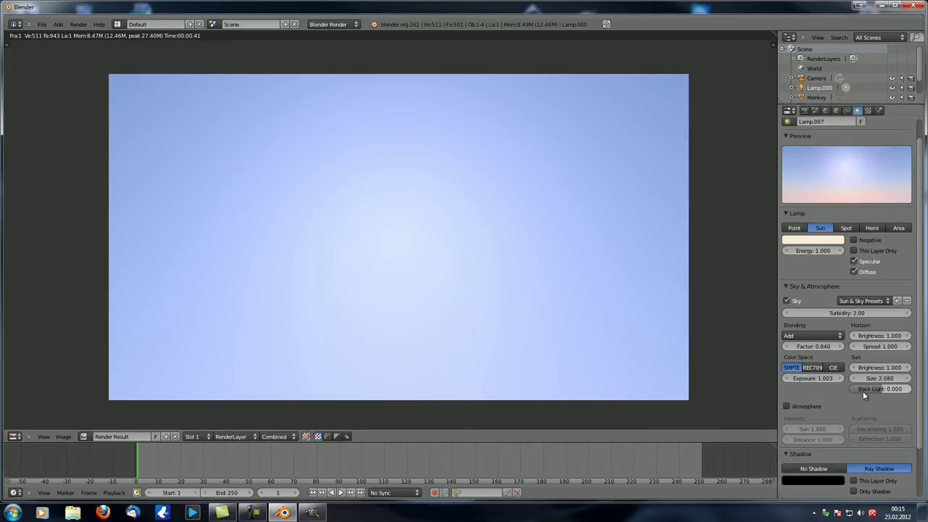
key("F12")
scroll(443, 258, "down", 3)
key("Escape")
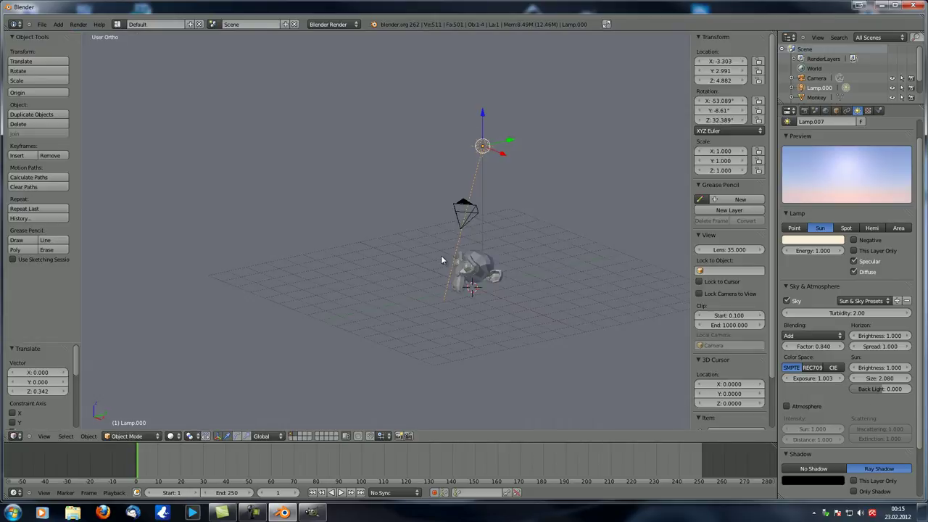
Step: Align the camera to a new view of the scene and pull it back along its local Z axis to frame the monkey head
middle_click_drag(501, 282, 466, 201)
key("ctrl+alt+KP_0")
key("KP_0")
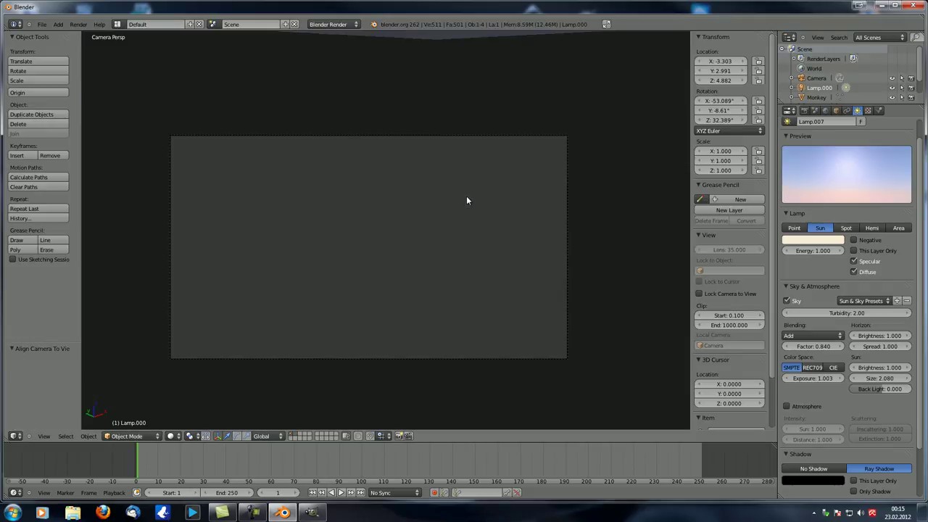
right_click(484, 136)
key("g")
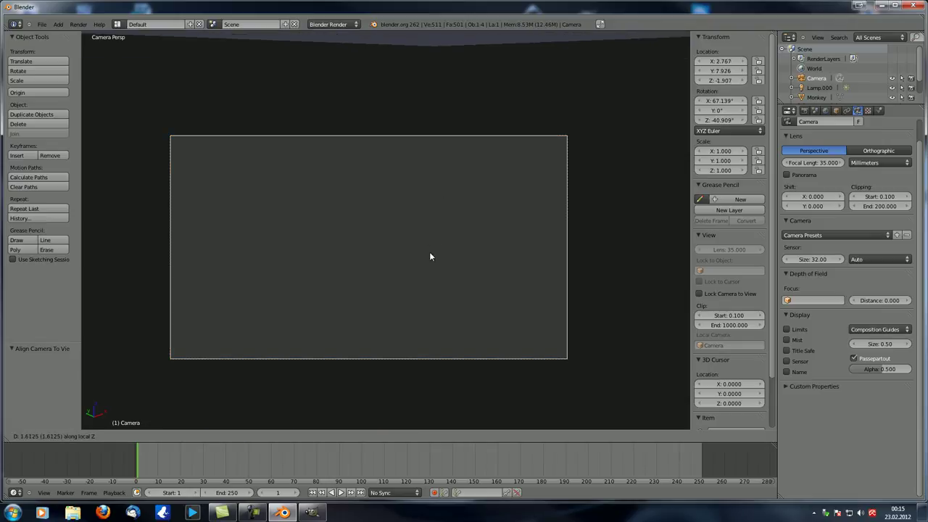
left_click(444, 284)
Step: Shift the camera closer to the monkey head, to about X -4.145, Y -5.440, Z 3.462
key("g")
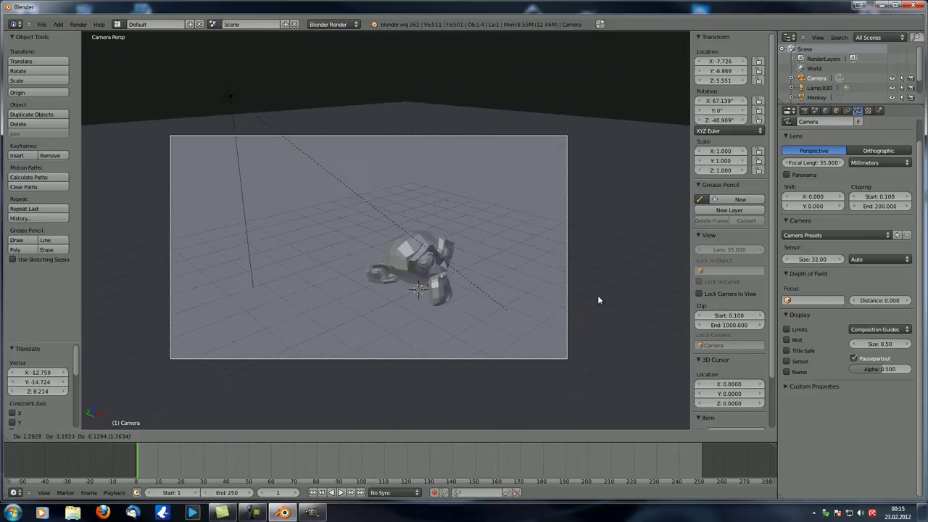
left_click(608, 295)
key("g")
key("z")
key("z")
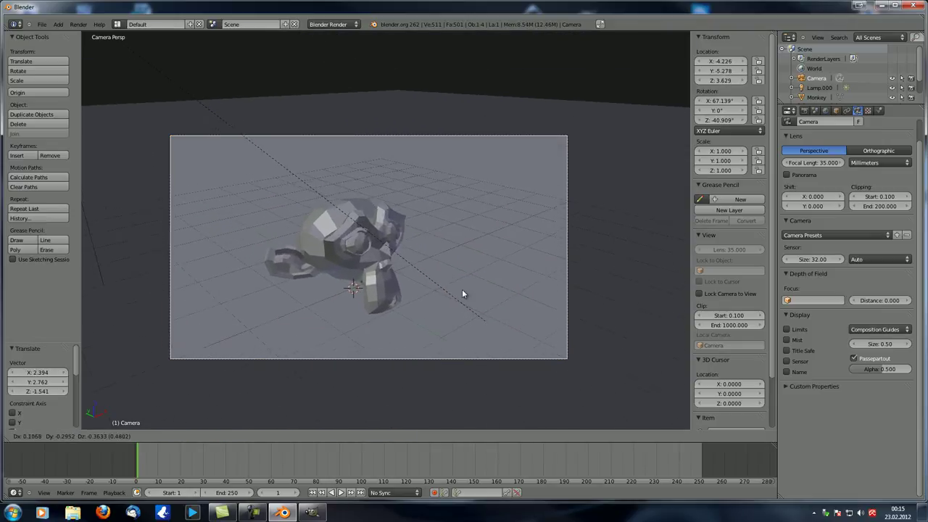
left_click(471, 295)
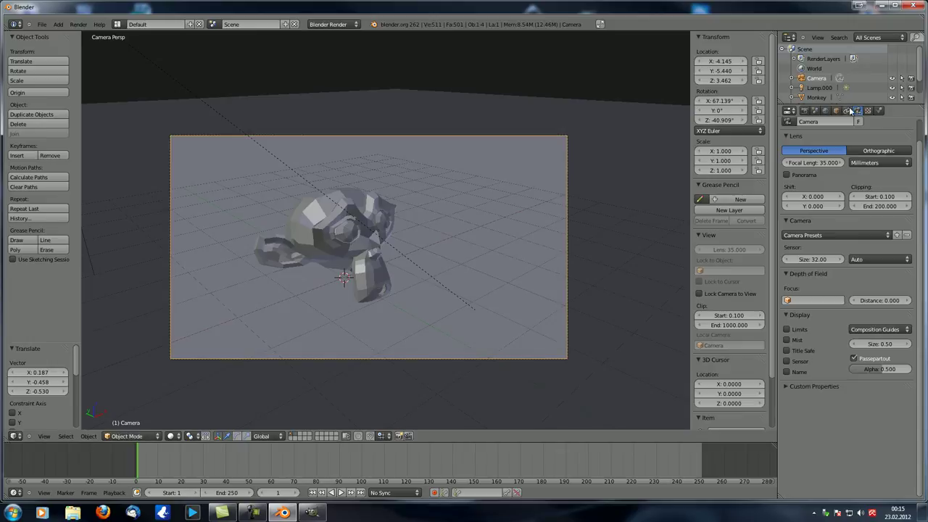
Step: Rotate the camera upward to about X 83.5°, Y 0.7°, Z -37.5° and lower it to about Z 2.034, framing the horizon behind the monkey
right_click(181, 84)
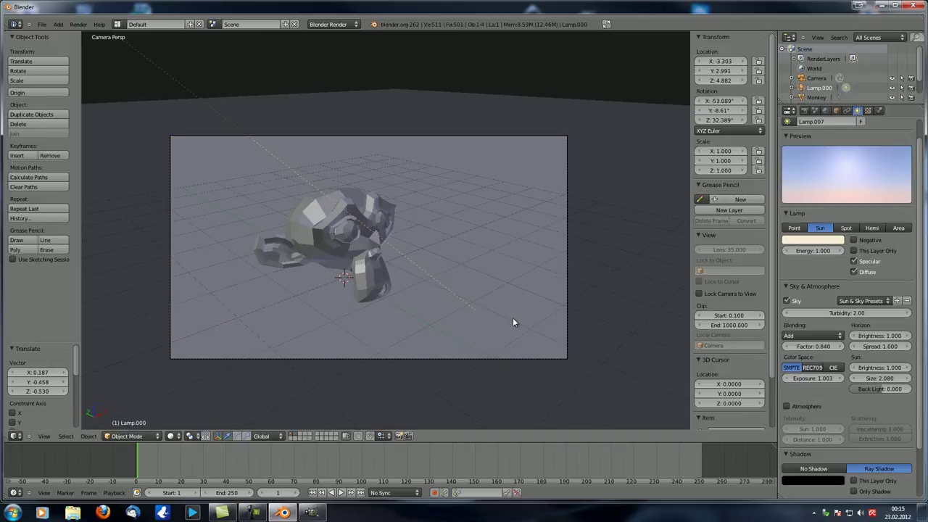
right_click(490, 135)
key("r")
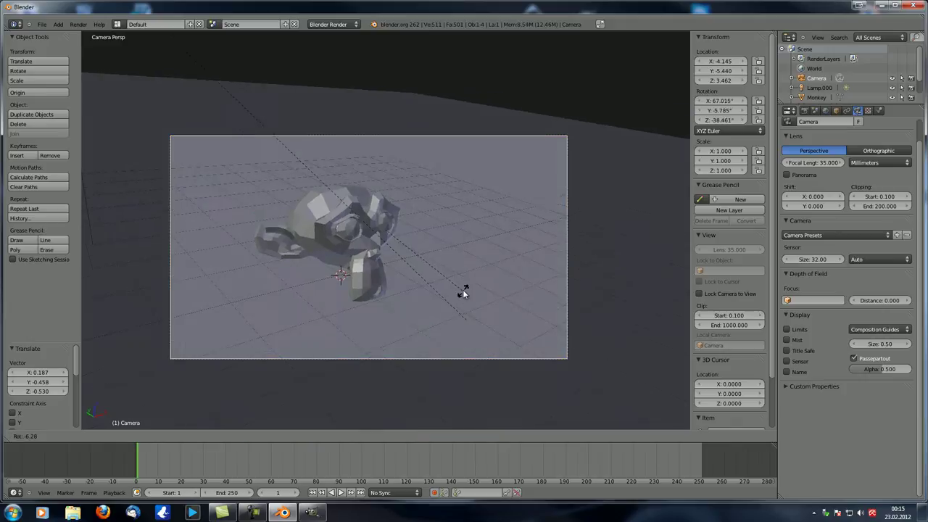
key("x")
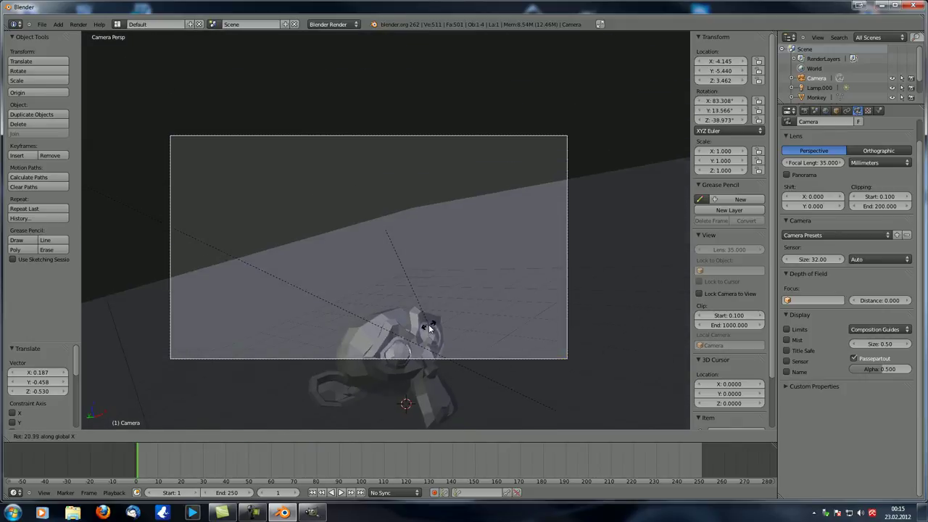
left_click(538, 300)
key("r")
left_click(531, 267)
key("g")
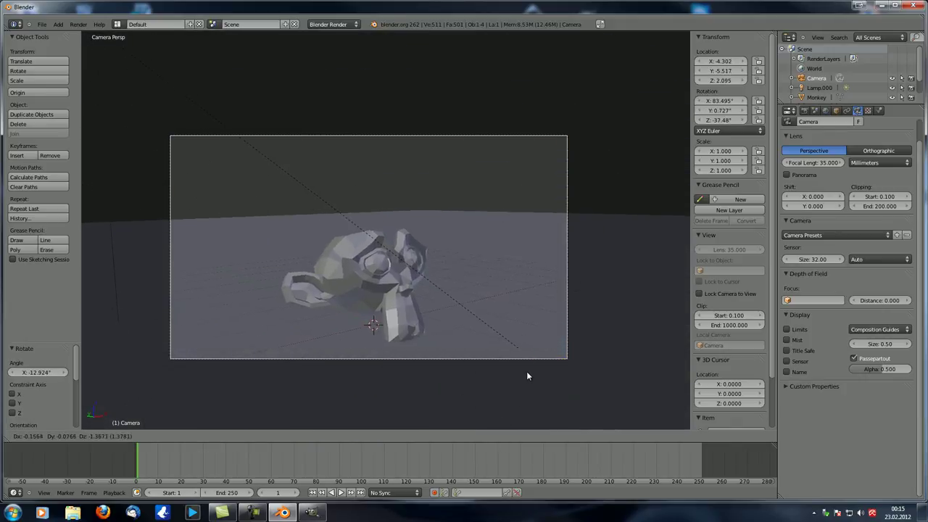
left_click(534, 374)
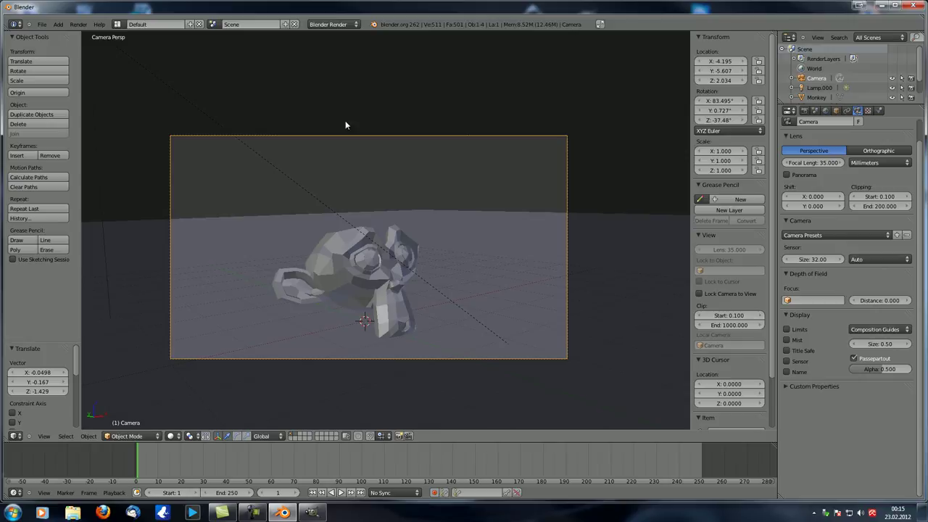
Step: Raise the sun lamp's sky turbidity to 4.88 and render the scene
right_click(345, 217)
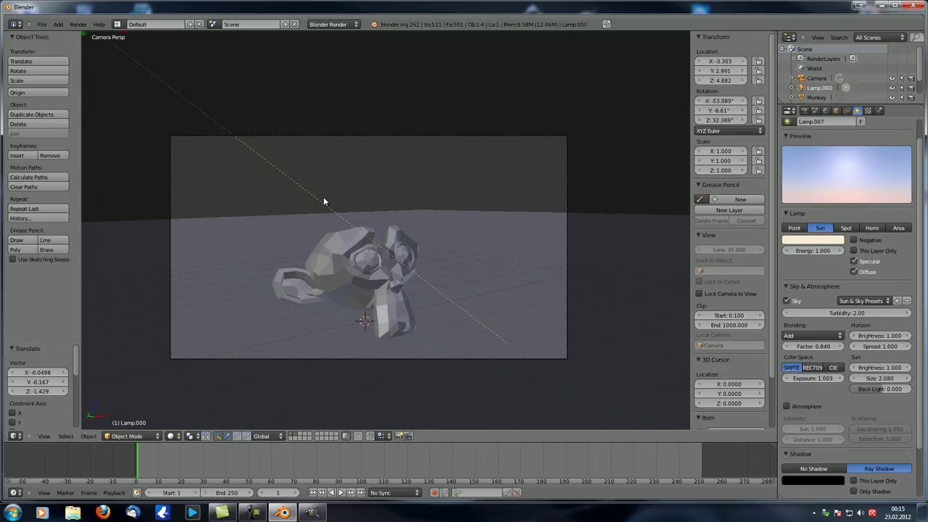
left_click_drag(859, 317, 901, 312)
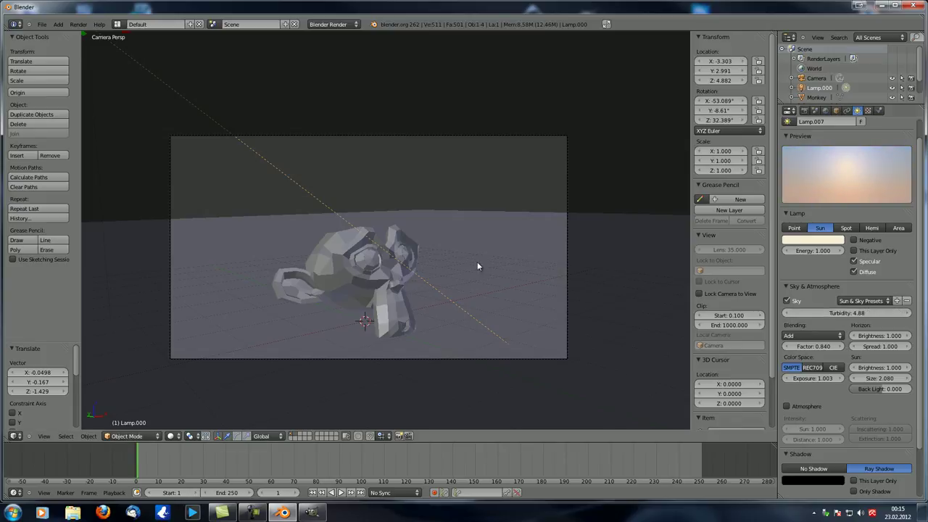
key("F12")
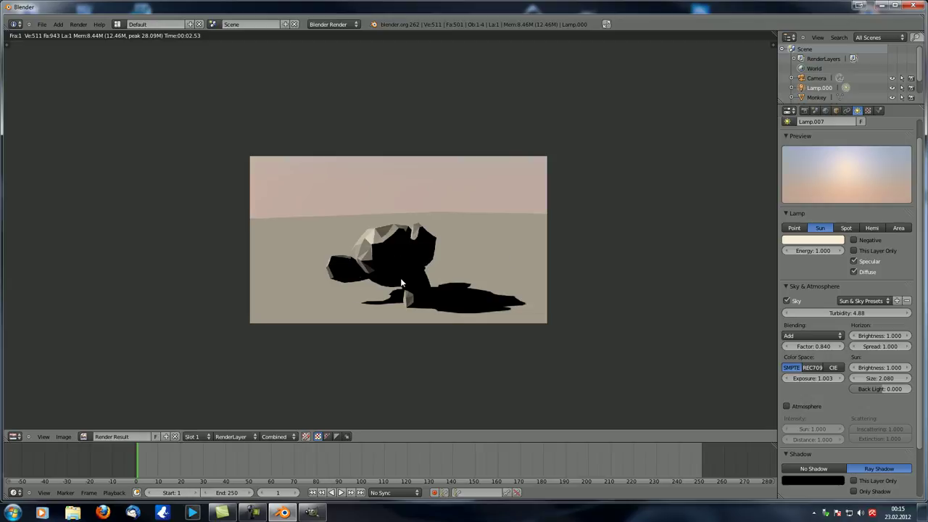
Step: Enable the sun lamp's atmosphere effect, render the scene again and examine the shading of the monkey and ground
left_click(787, 406)
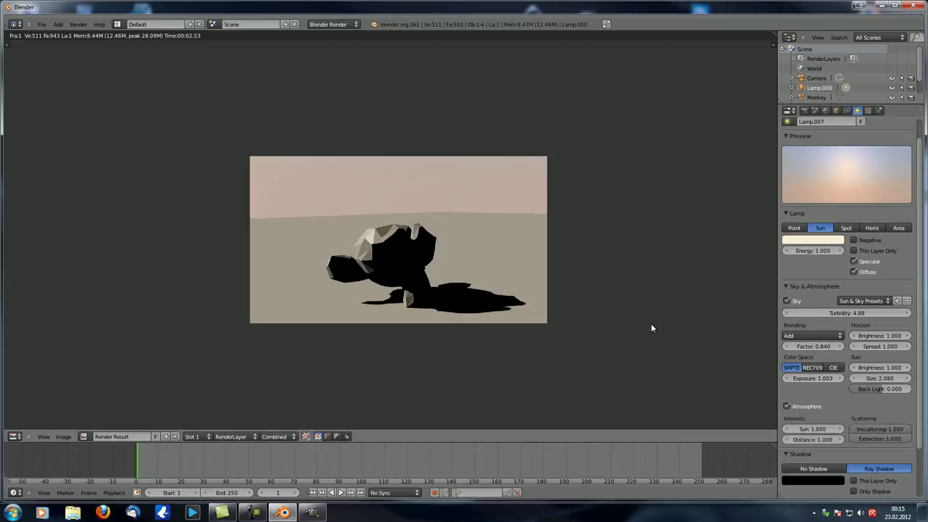
key("F12")
key("F12")
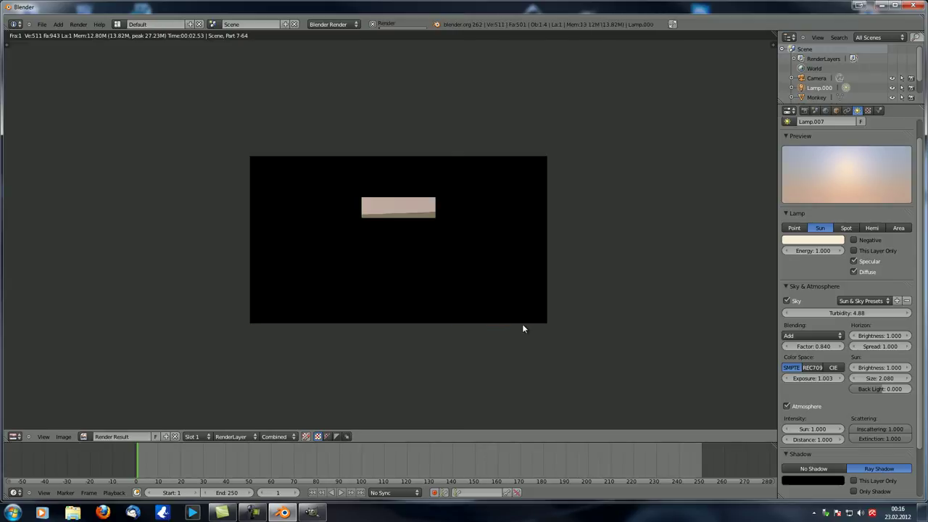
scroll(374, 290, "up", 3)
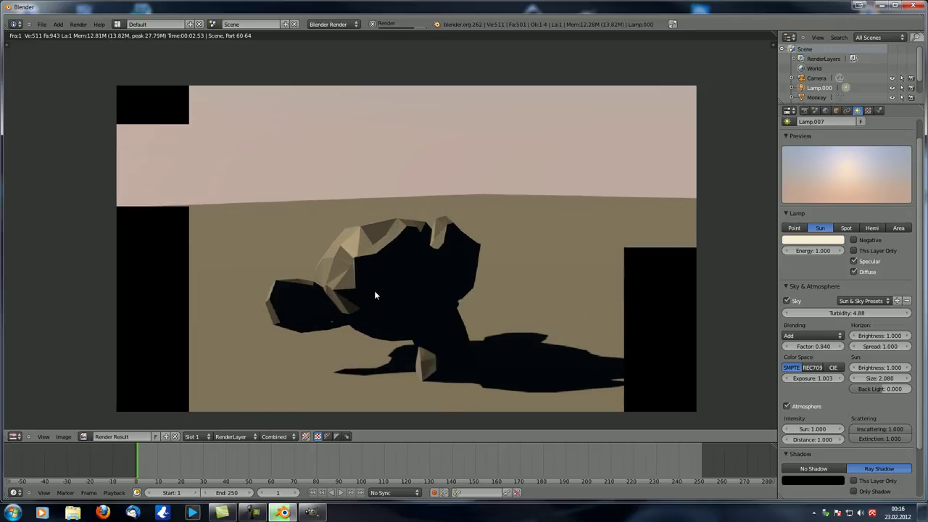
scroll(464, 326, "down", 2)
scroll(392, 272, "up", 4)
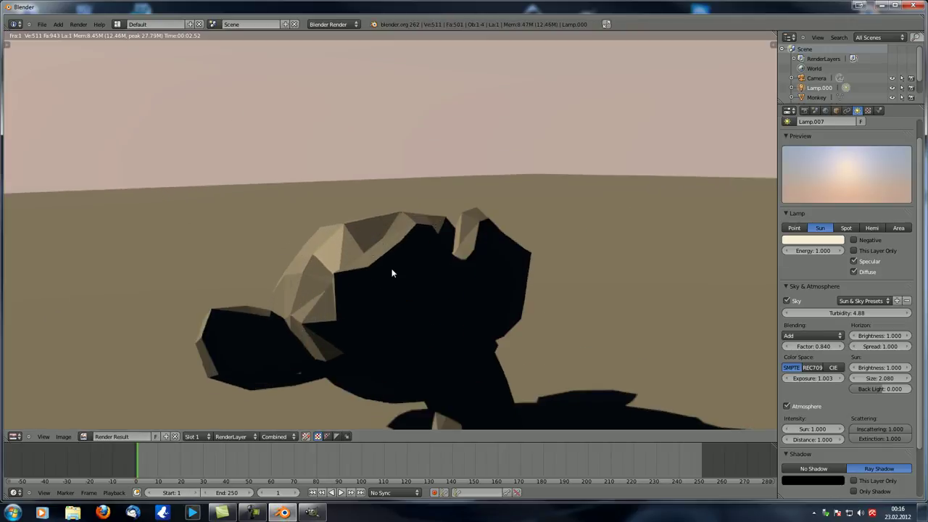
scroll(391, 272, "down", 4)
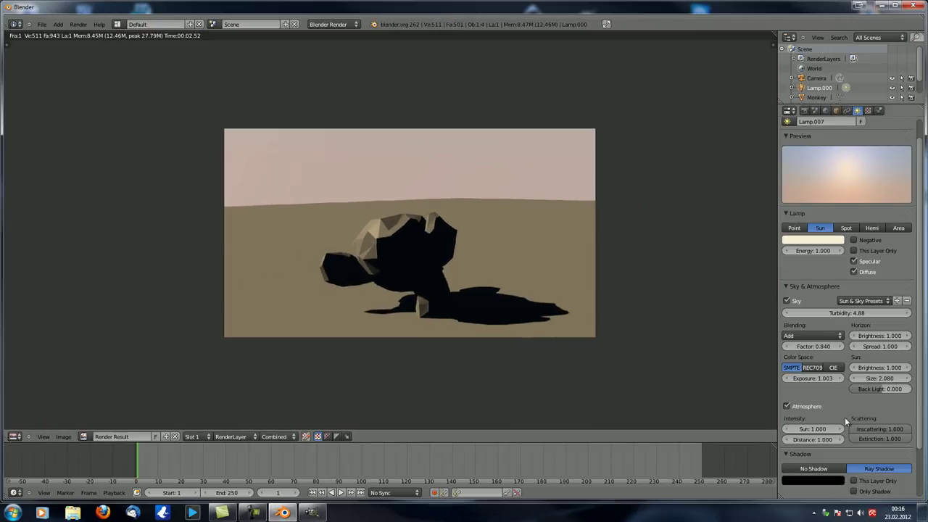
scroll(841, 460, "down", 4)
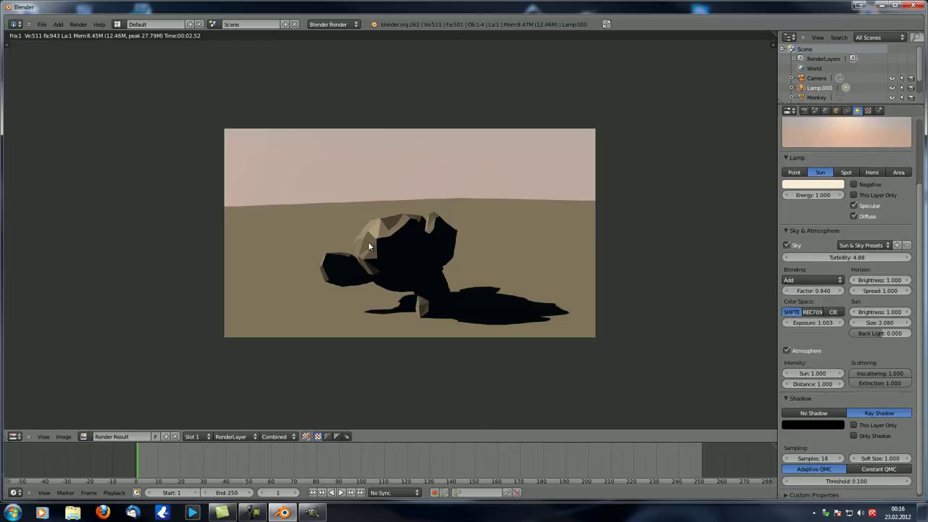
Step: Raise the atmosphere's sun intensity to 2.000 and its distance to 4.776, rendering the scene after each change
left_click_drag(812, 374, 832, 377)
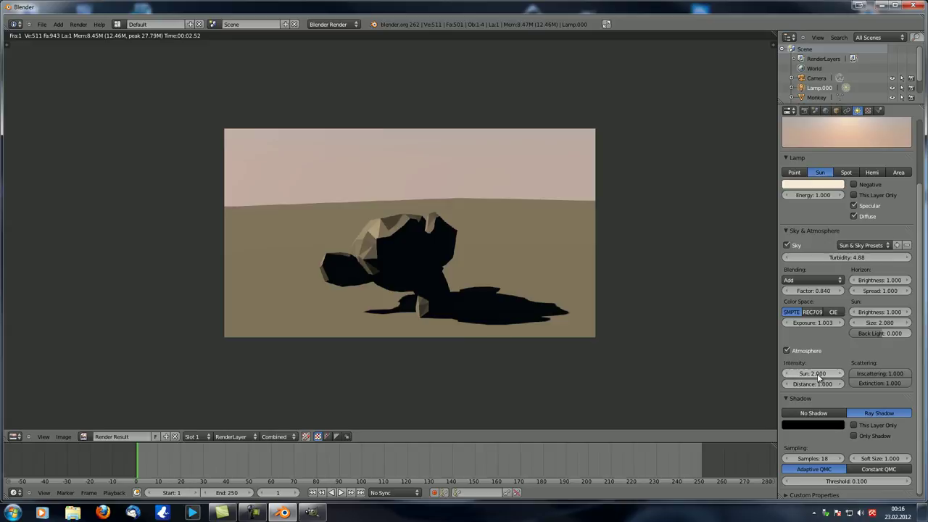
key("F12")
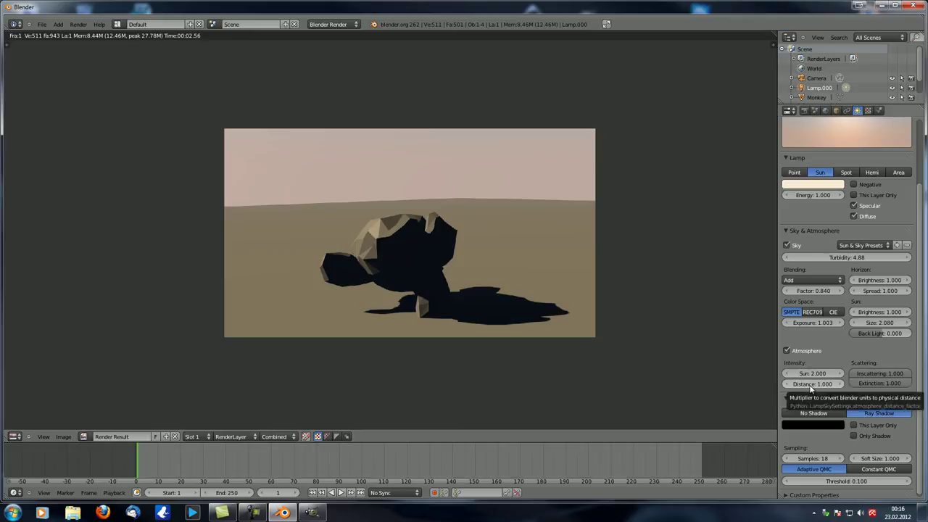
left_click_drag(839, 386, 863, 385)
key("F12")
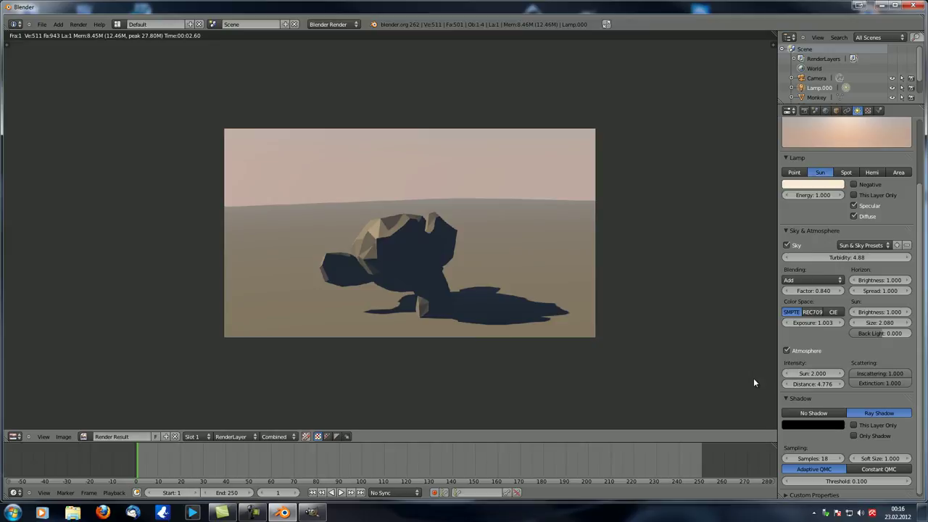
Step: Render the scene with the atmosphere distance at 500.000 and again with it at 5.000
left_click_drag(812, 383, 913, 384)
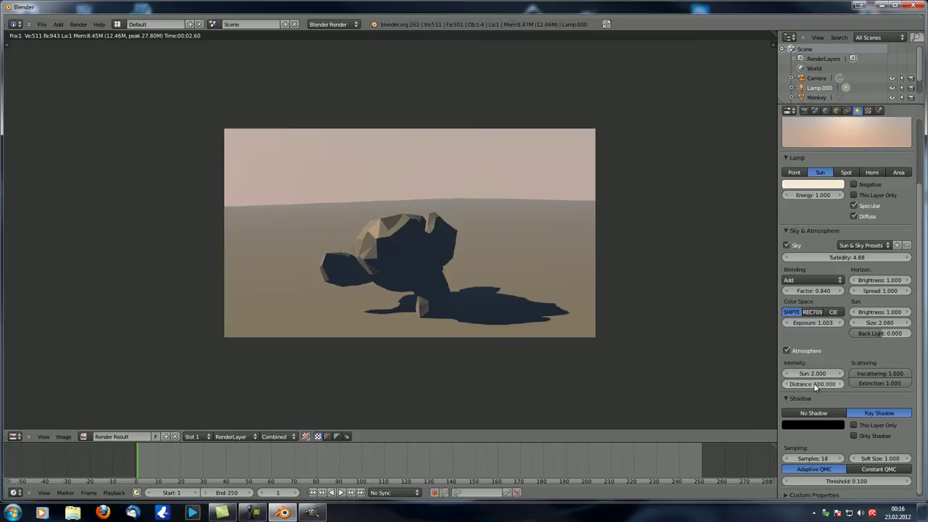
key("F12")
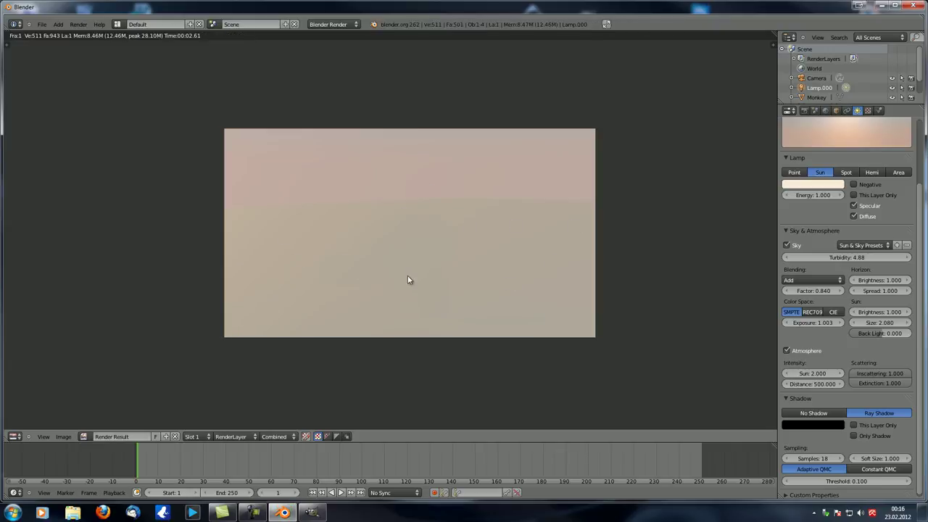
left_click(818, 383)
type("5")
key("Return")
key("F12")
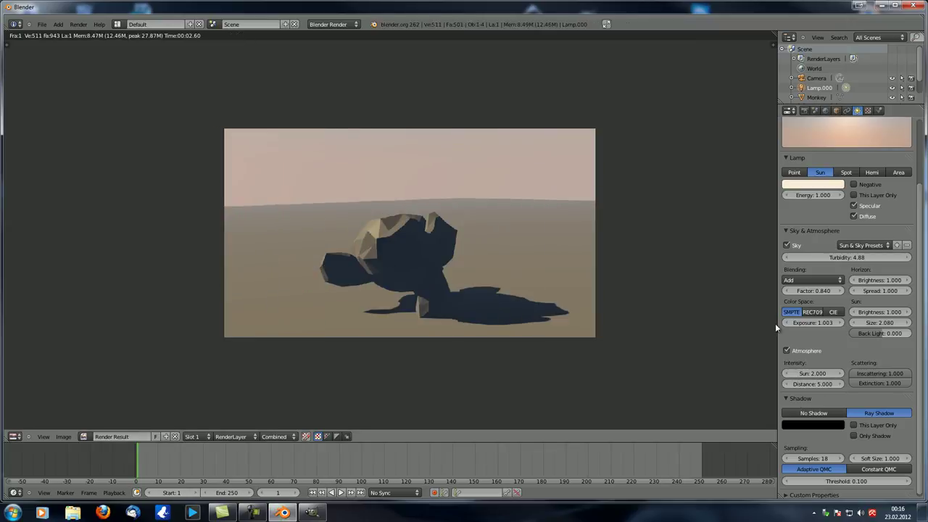
Step: Set the atmosphere's sun intensity to 5.000 and render the scene
left_click(809, 374)
type("5")
key("Return")
key("F12")
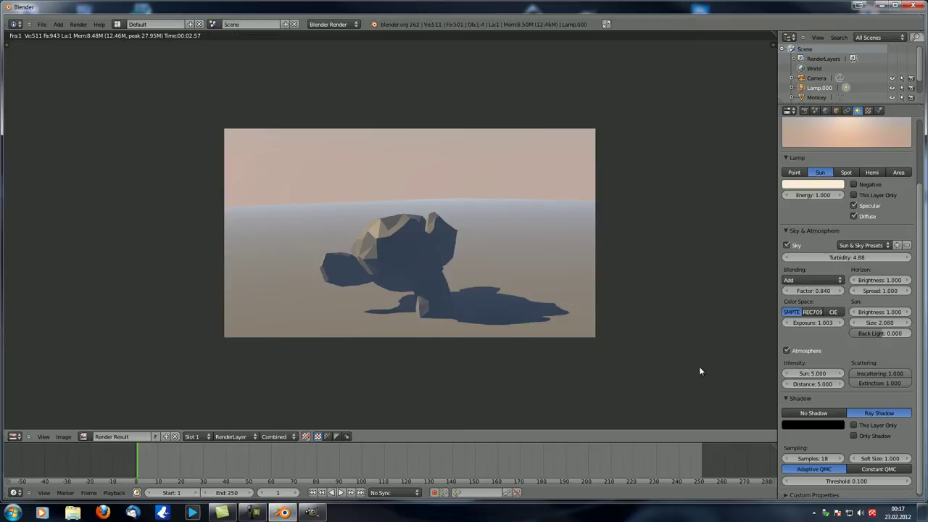
Step: Keep the inscattering at 1.000, render the scene again and enlarge the result around the monkey head
left_click(877, 373)
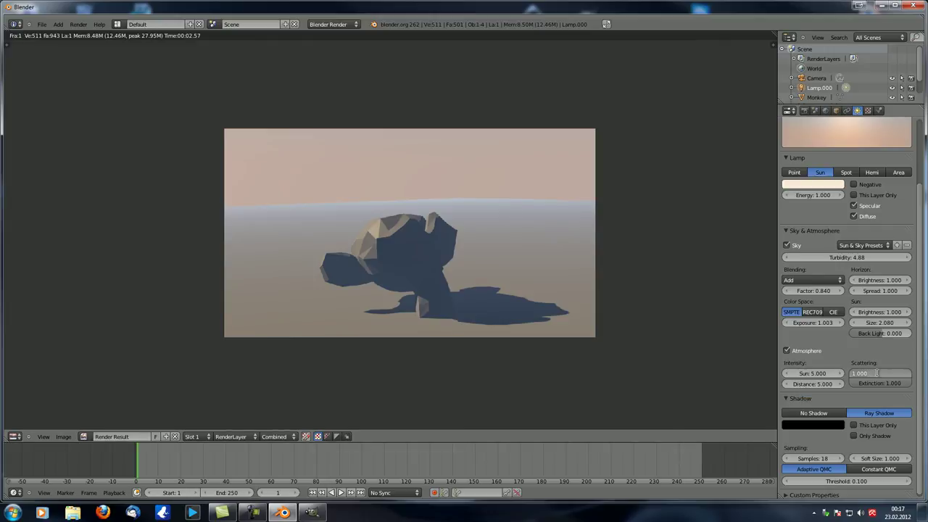
key("Return")
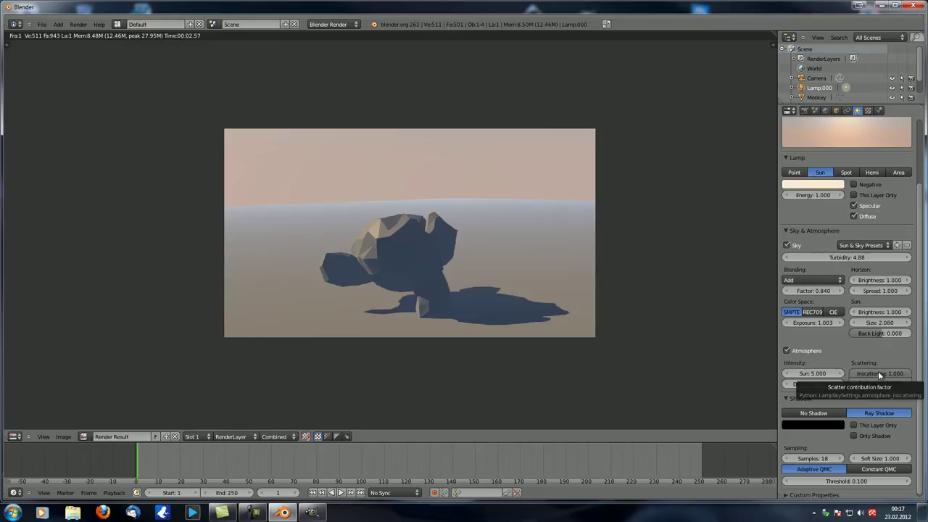
left_click(878, 373)
key("Return")
key("F12")
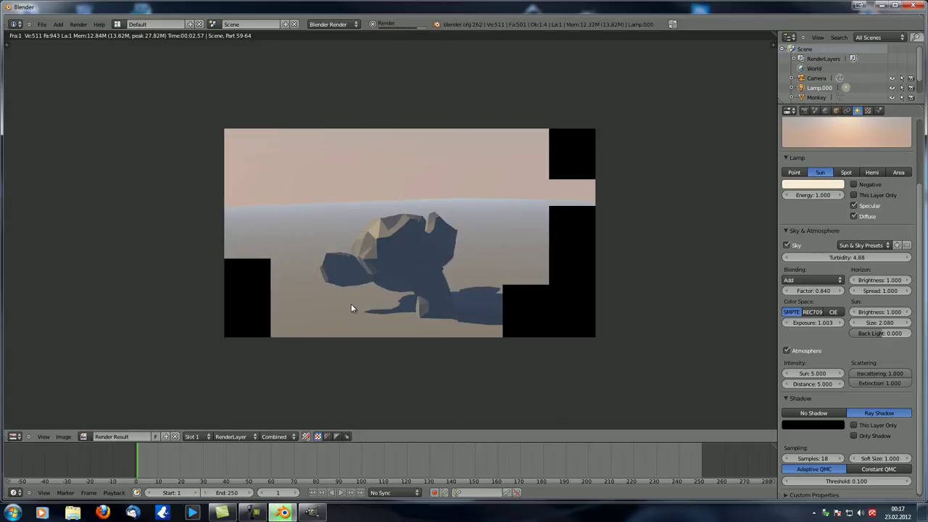
scroll(405, 292, "up", 3)
middle_click_drag(406, 290, 361, 253)
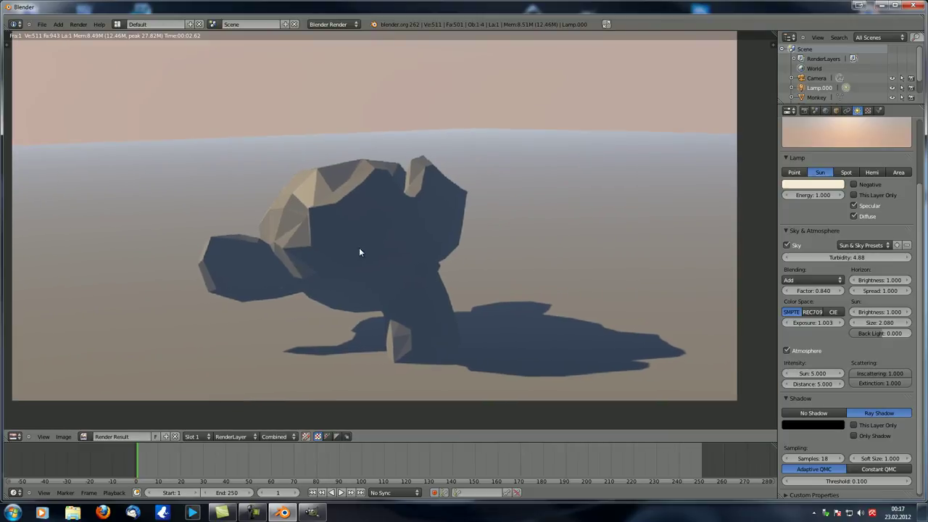
Step: Set the atmosphere's inscattering to 0.5 and render the scene
left_click(888, 371)
key("BackSpace")
type("0.5")
key("Return")
key("F12")
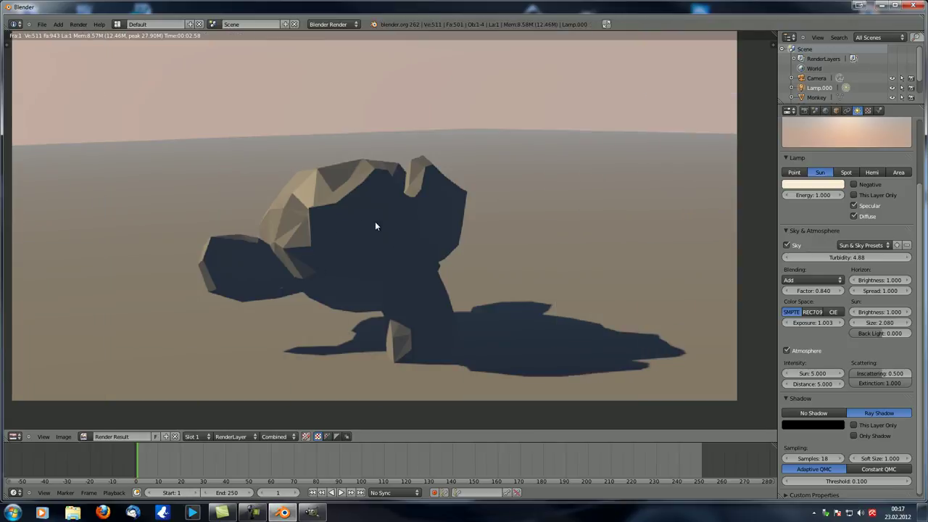
Step: Restore the inscattering to 1.000, lower the extinction to 0.000 and render the scene
left_click_drag(888, 374, 898, 370)
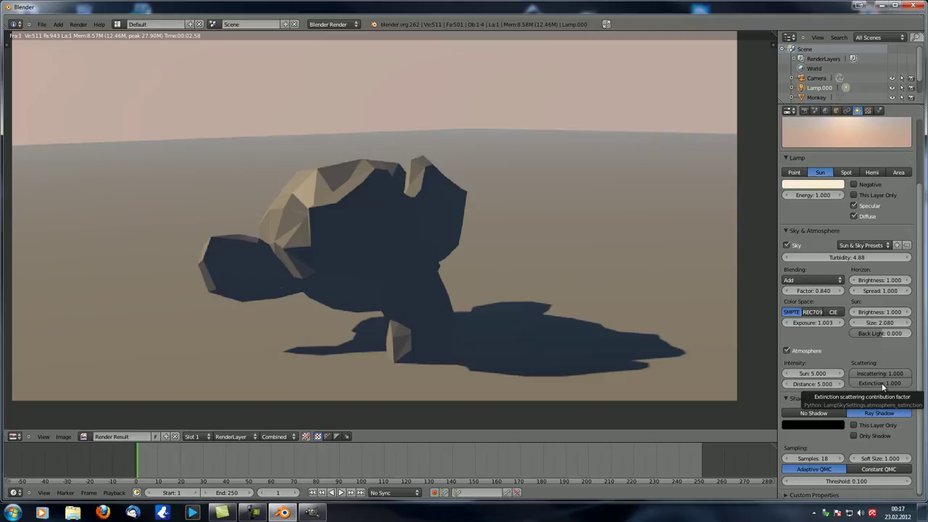
left_click_drag(887, 383, 818, 383)
key("F12")
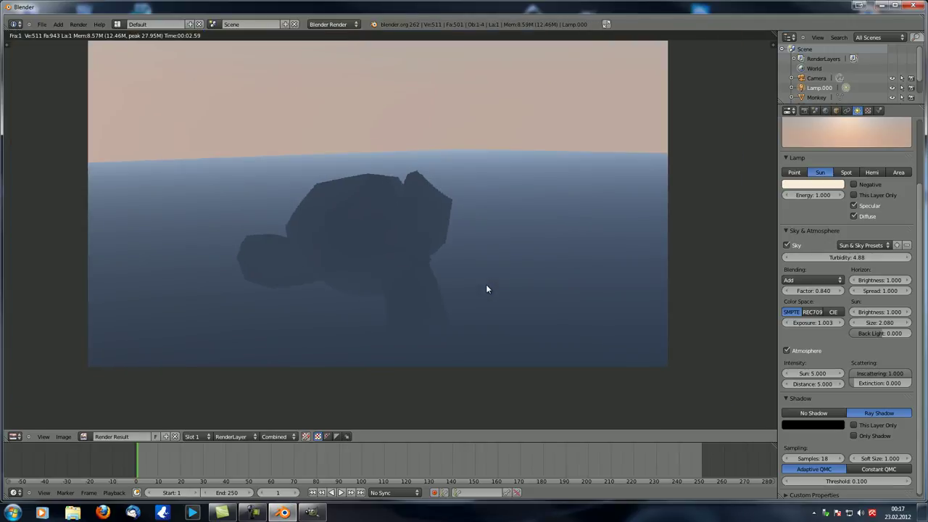
Step: Raise the atmosphere's extinction to 0.365 and on to 1.000, rendering the scene after each change
scroll(485, 289, "up", 2)
left_click_drag(864, 385, 891, 384)
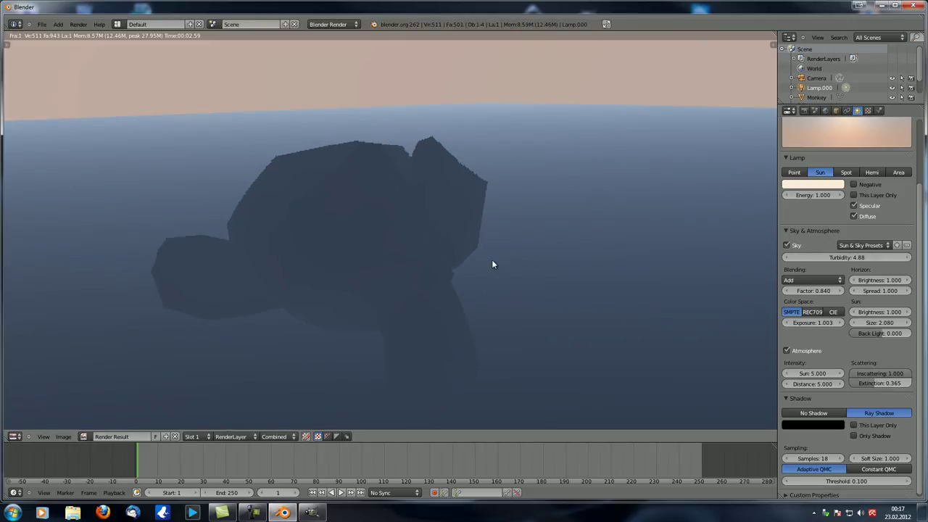
key("F12")
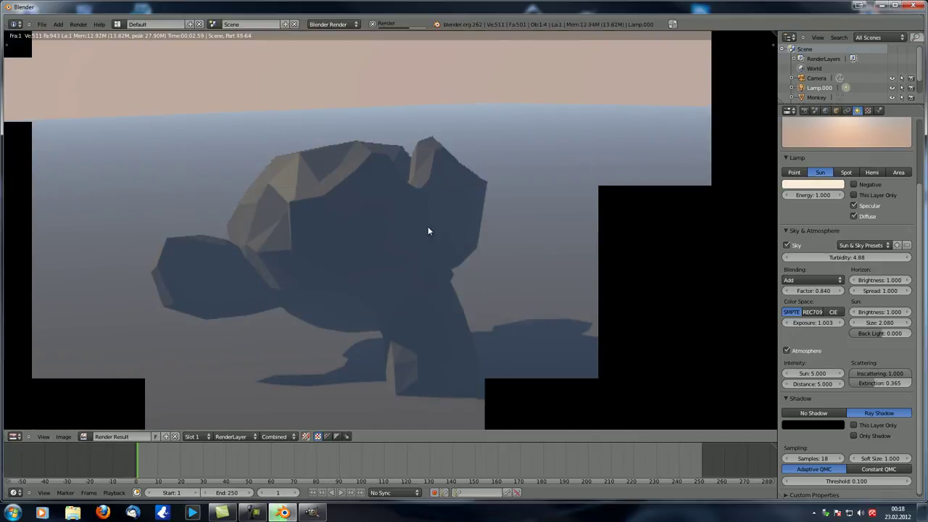
left_click_drag(872, 384, 906, 382)
key("F12")
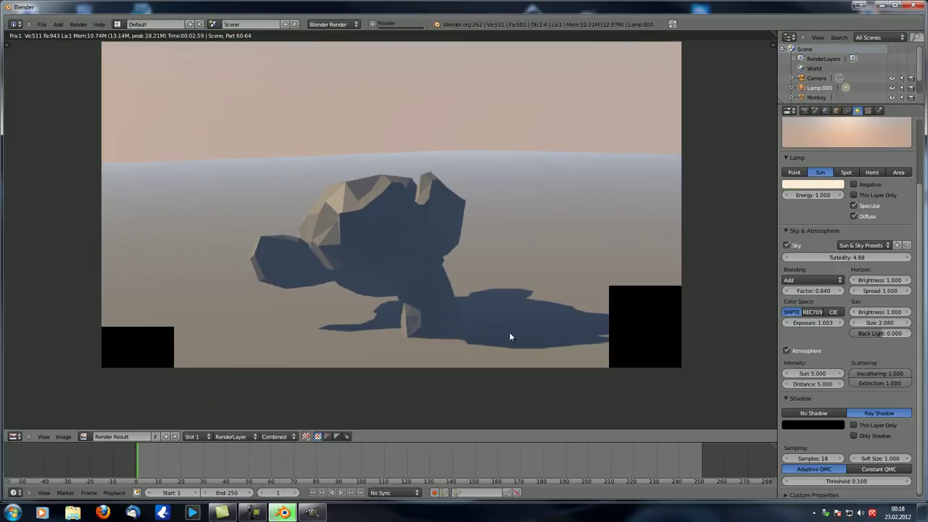
scroll(522, 336, "down", 2)
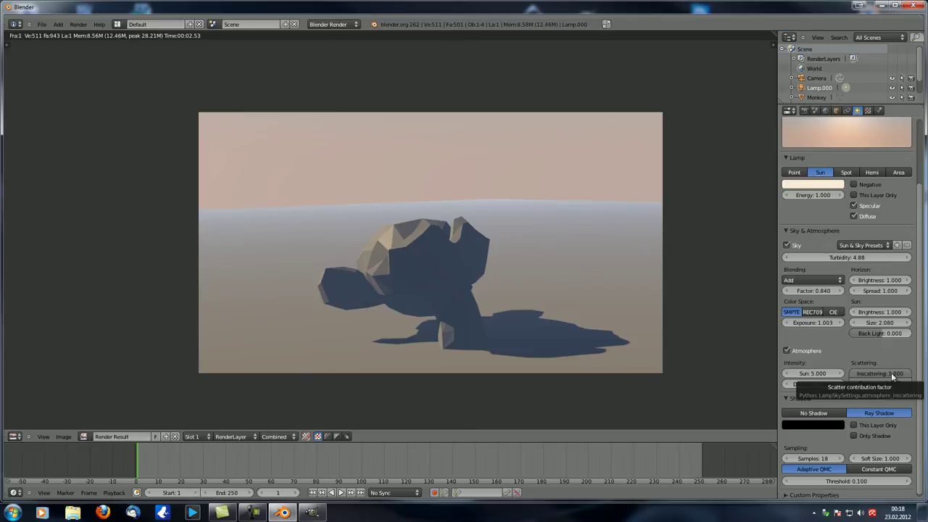
Step: Render the scene with the inscattering at 0.000 and return it to 1.000
left_click_drag(890, 372, 467, 374)
key("F12")
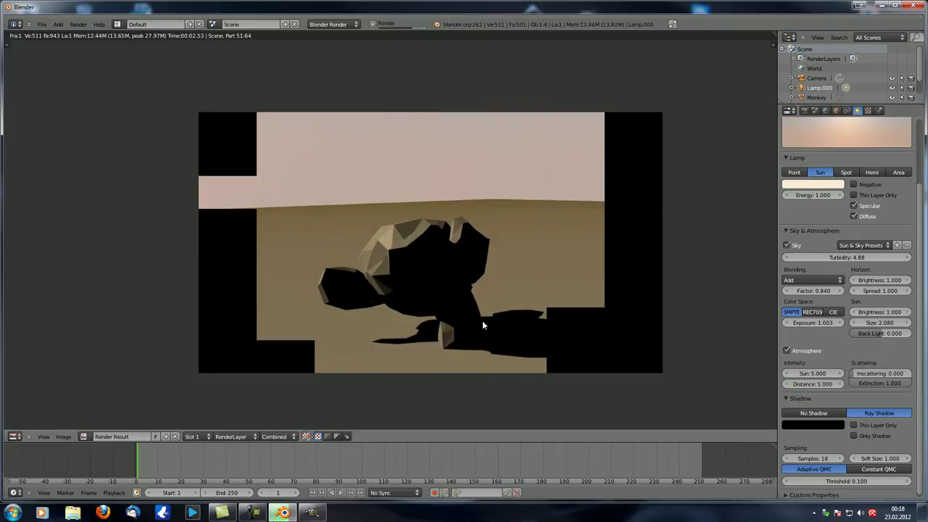
left_click_drag(876, 374, 911, 373)
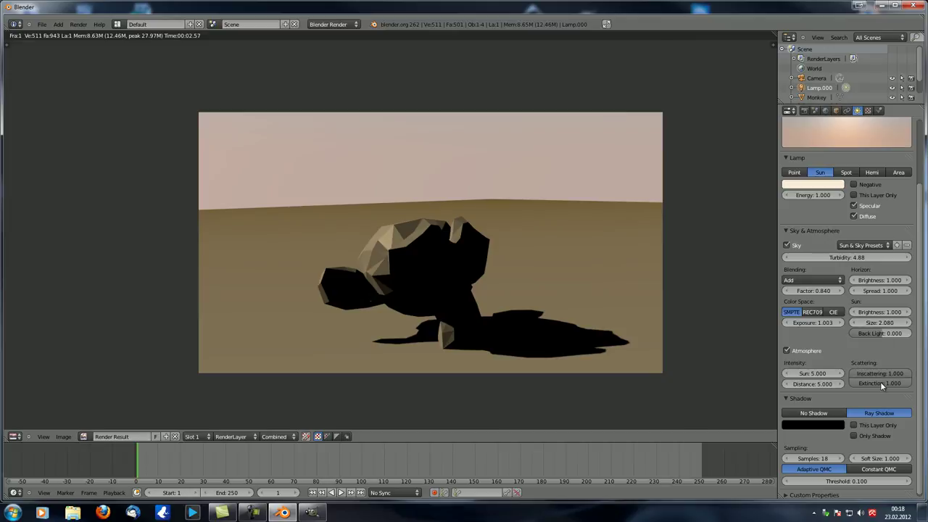
Step: Render the scene with the extinction at 0.000 and again with it back at 1.000
left_click_drag(890, 383, 708, 388)
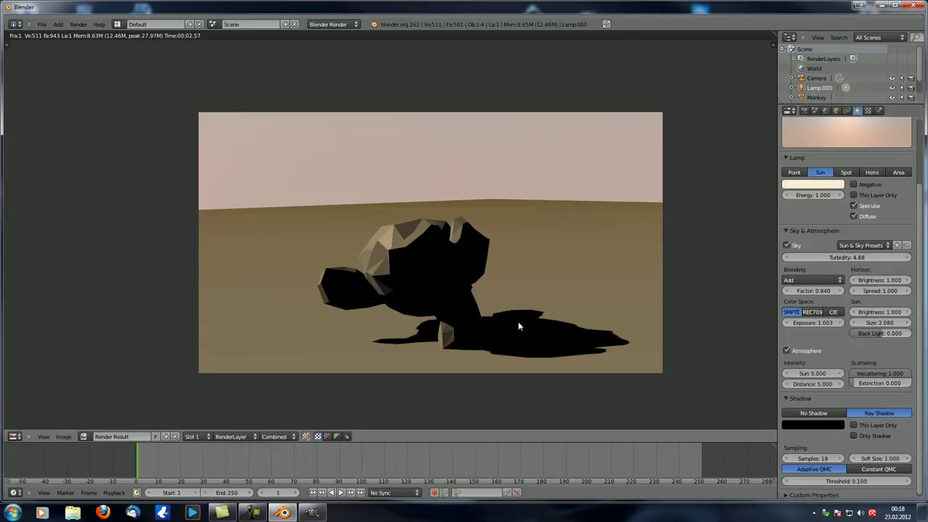
key("F12")
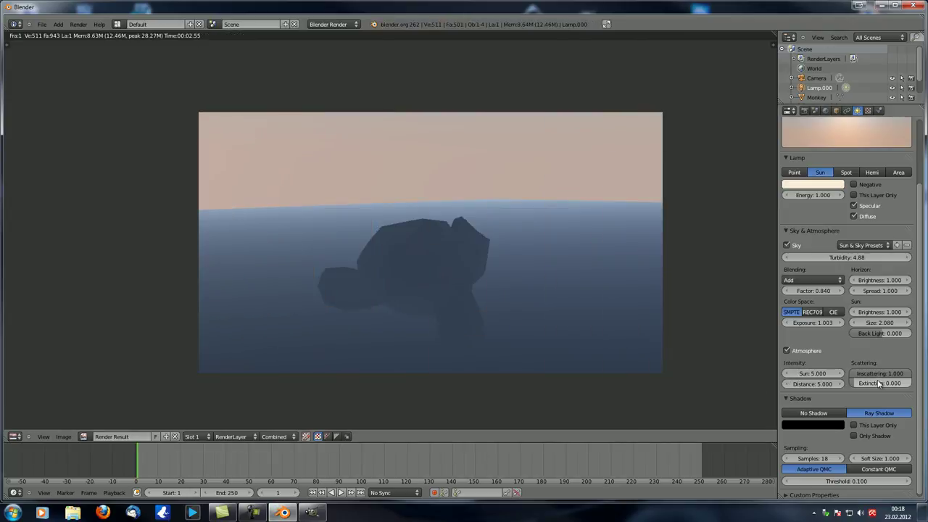
key("F12")
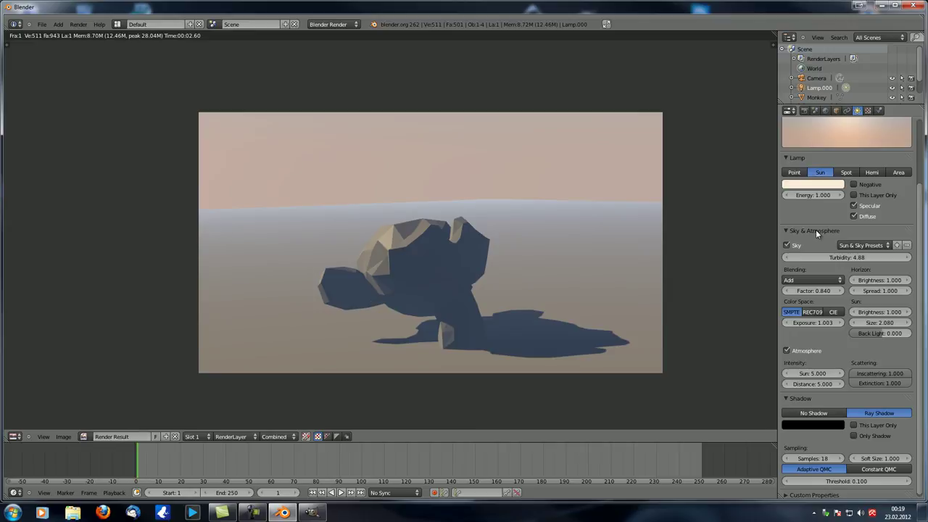
Step: Disable the sun lamp's atmosphere and sky effects and collapse the Sky & Atmosphere settings
left_click(787, 351)
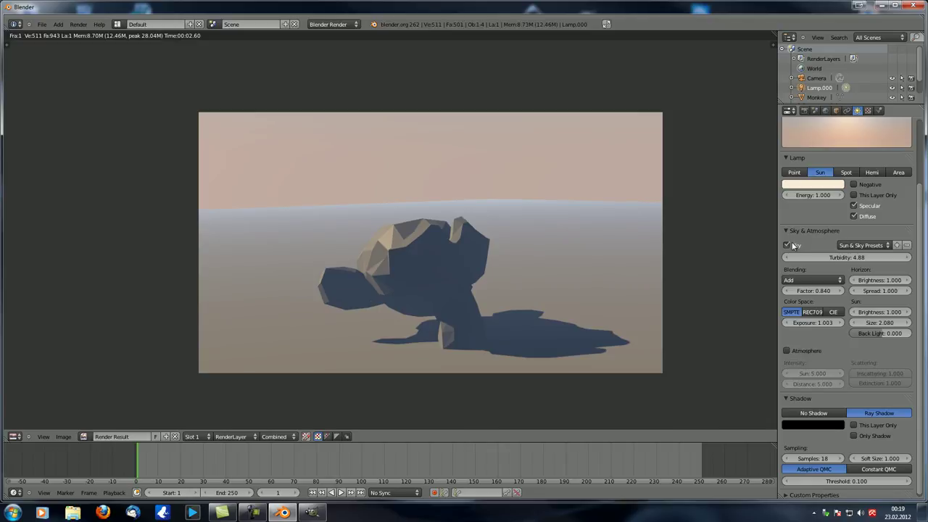
left_click(787, 245)
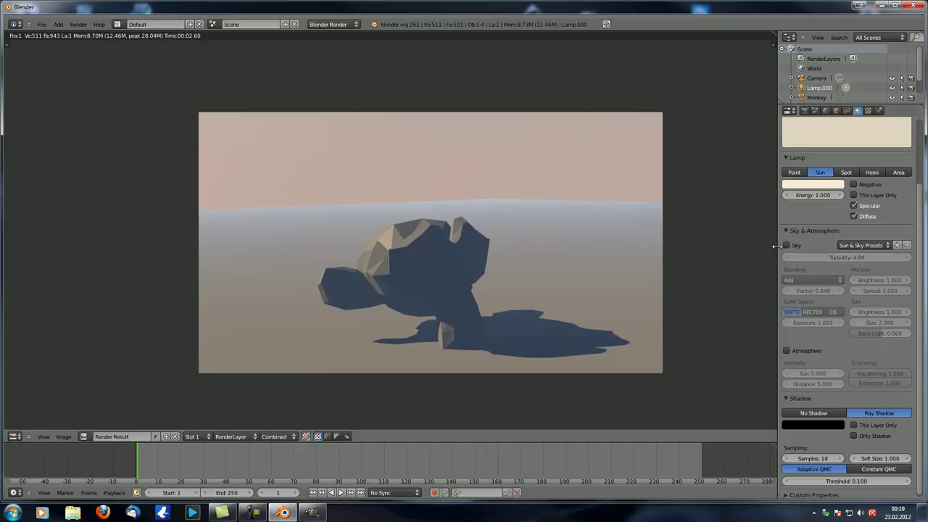
left_click(788, 230)
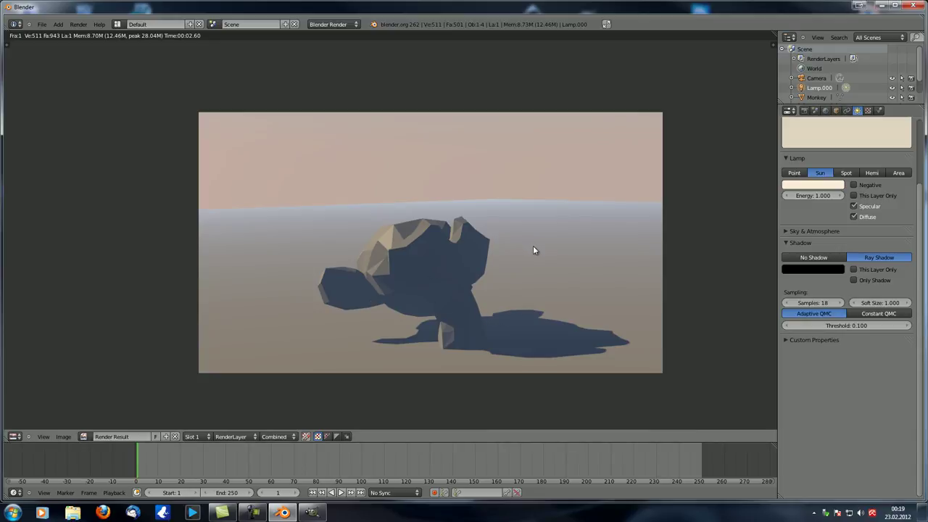
Step: Keep the sun lamp on Ray Shadow and change its shadow color from black to a bright pinkish red
left_click(817, 256)
left_click(862, 258)
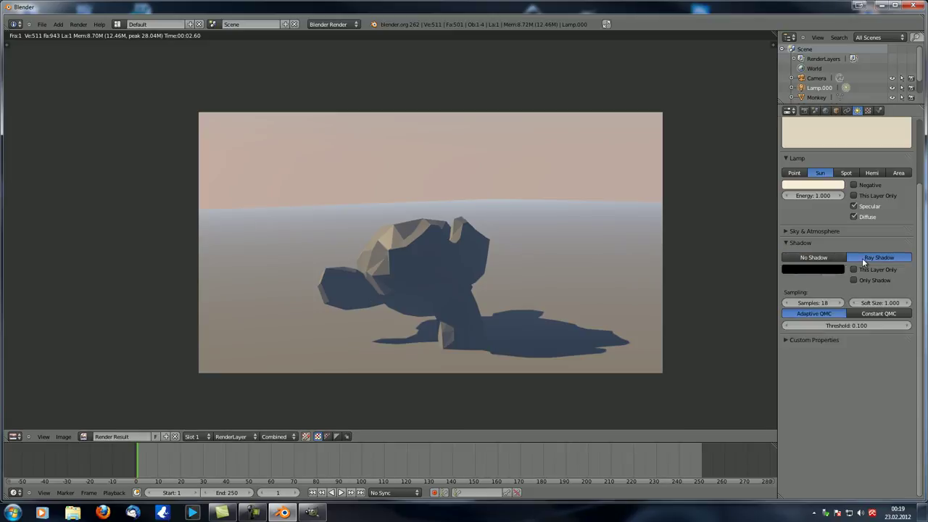
left_click(816, 270)
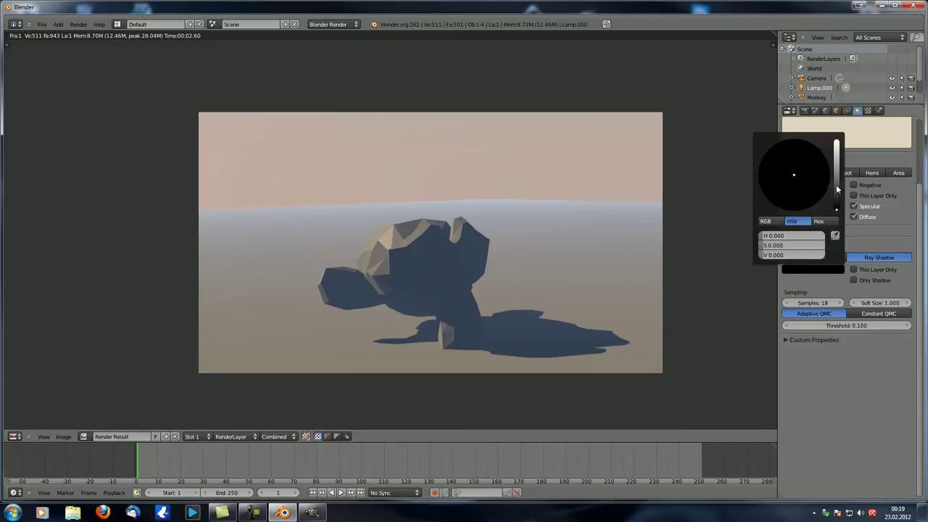
left_click_drag(835, 190, 836, 142)
left_click(790, 204)
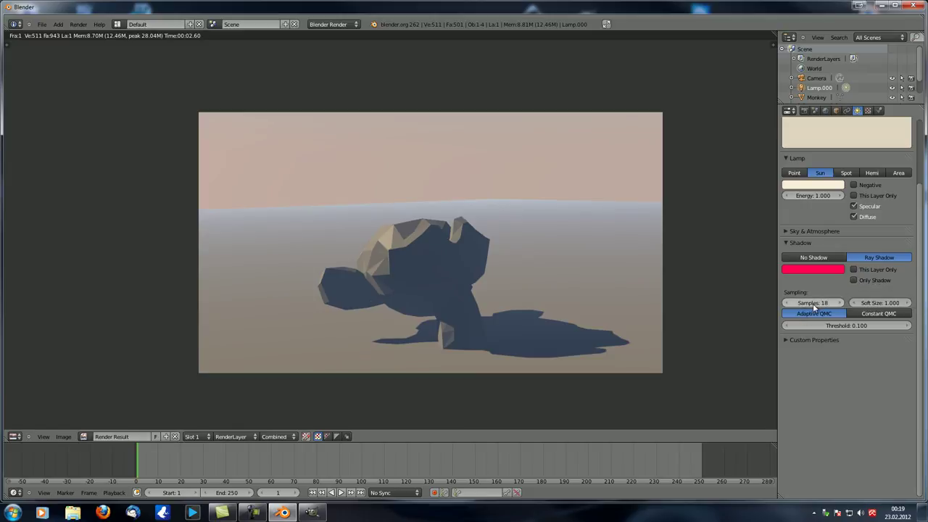
Step: Set the sun lamp's shadow samples to 12 and its soft size to 1.5
left_click(812, 303)
type("12")
key("Return")
left_click(881, 303)
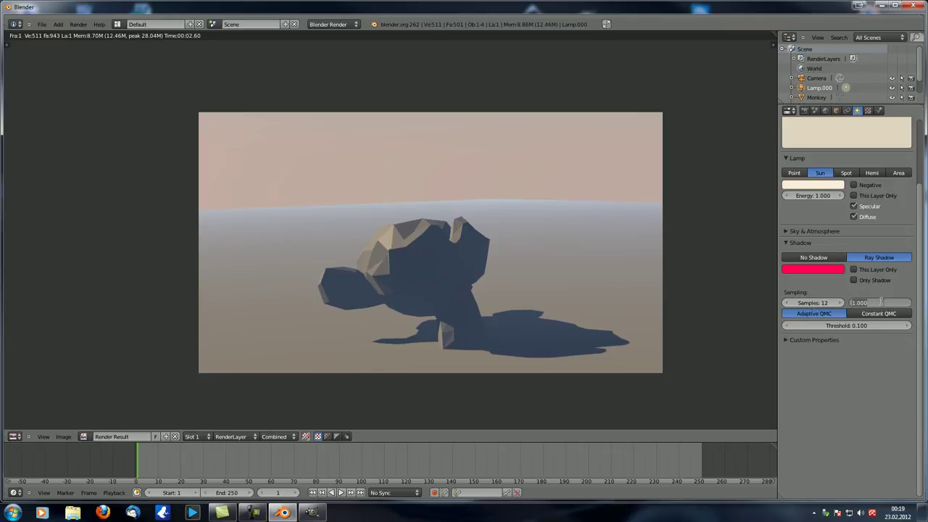
type("1.5")
key("Return")
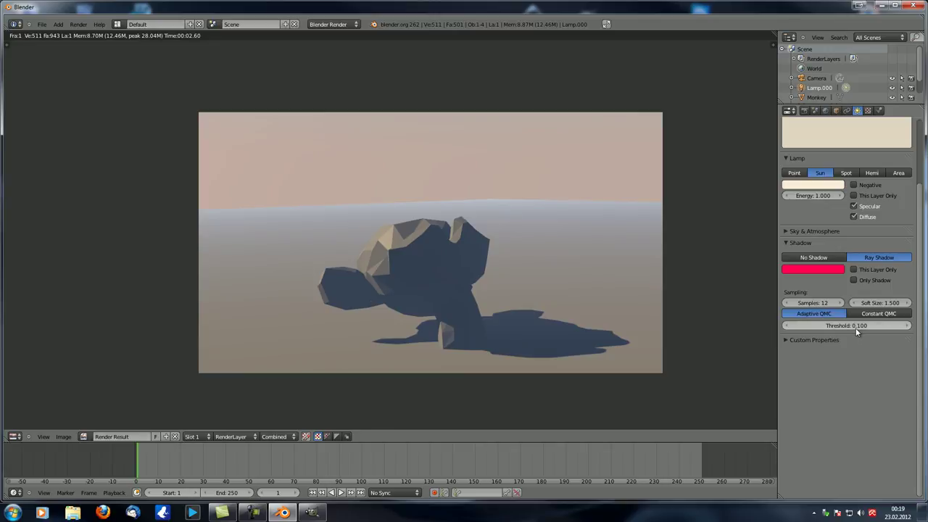
Step: Render the scene and enlarge the result to examine the colored shadows on the monkey and ground
middle_click_drag(449, 308, 433, 299)
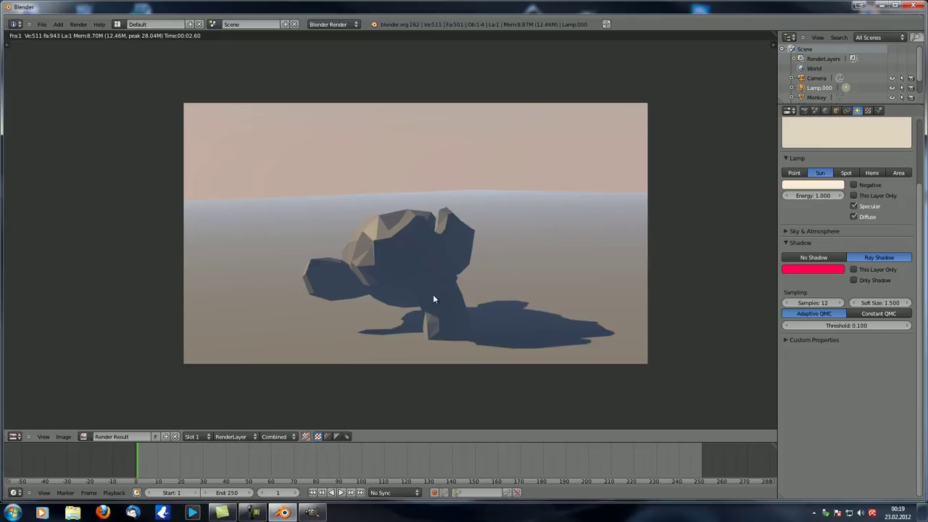
key("F12")
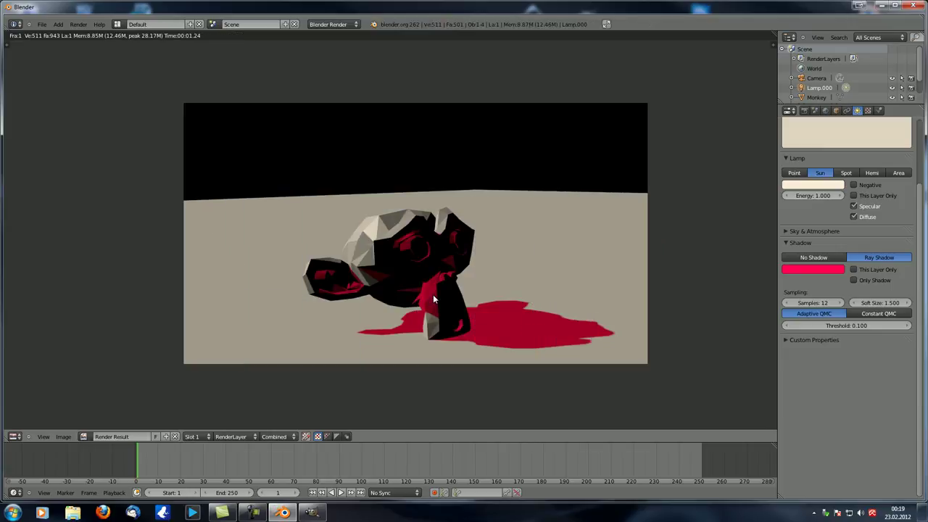
scroll(442, 317, "up", 2)
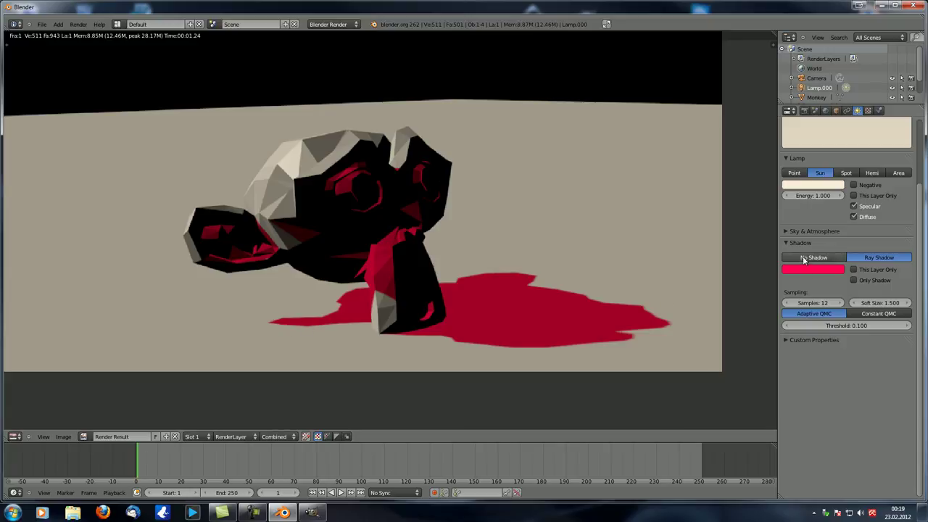
scroll(283, 250, "up", 1)
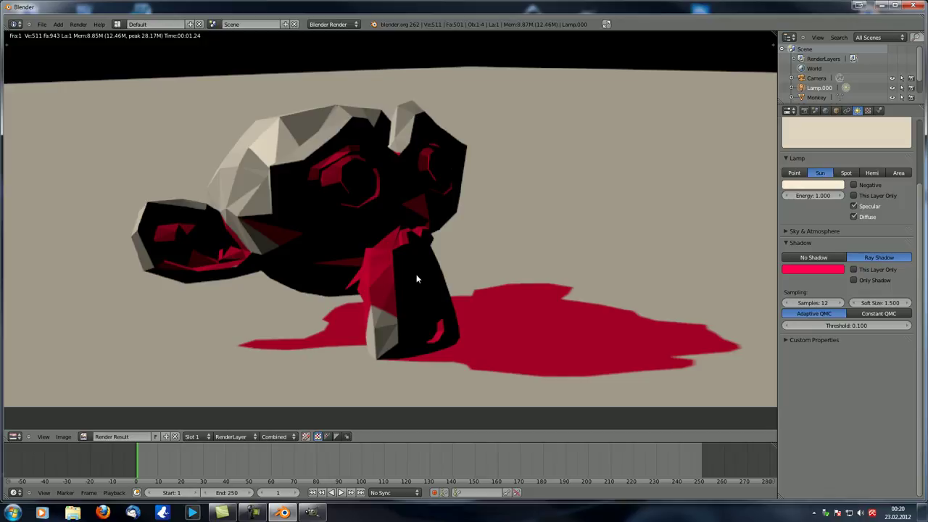
Step: Close the render, set the sun lamp's shadow color back to black and collapse its Shadow settings
scroll(451, 261, "down", 3)
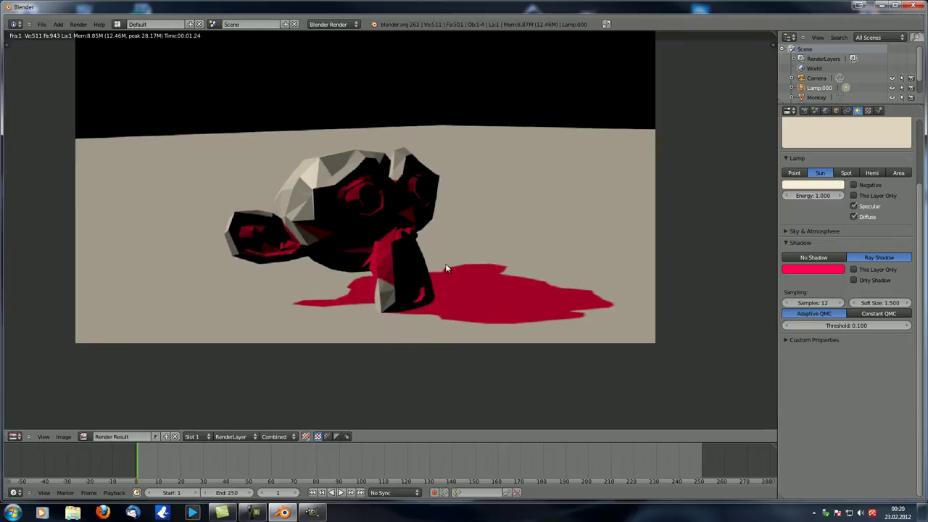
key("Escape")
middle_click_drag(408, 252, 366, 257)
scroll(385, 262, "down", 3)
scroll(386, 263, "up", 2)
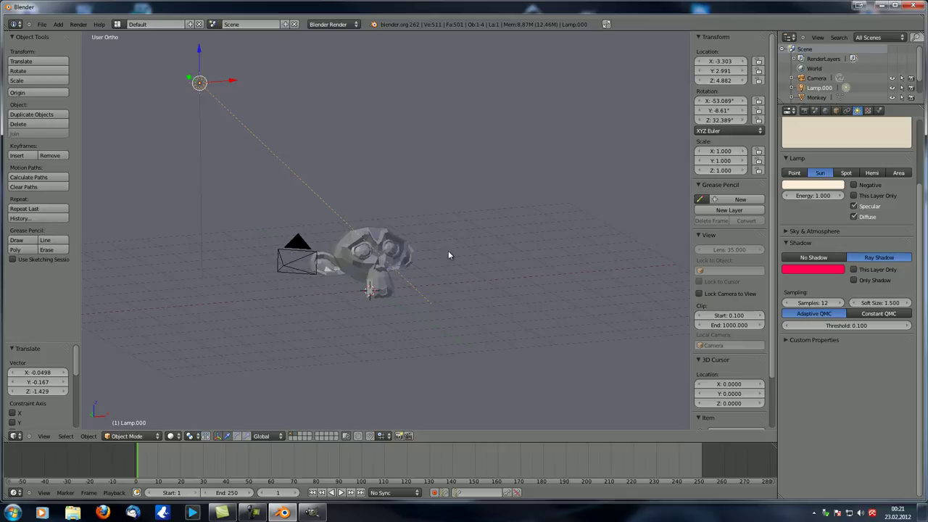
left_click(787, 242)
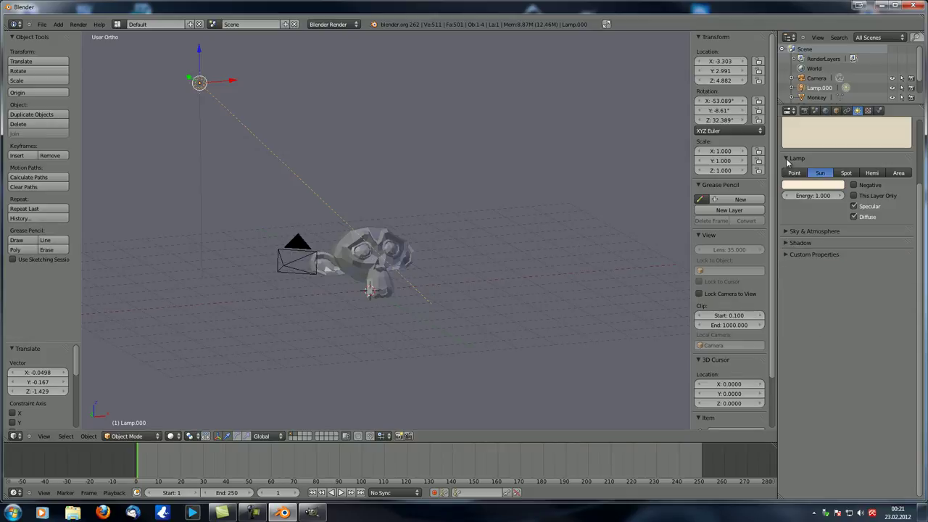
left_click(794, 242)
left_click(807, 273)
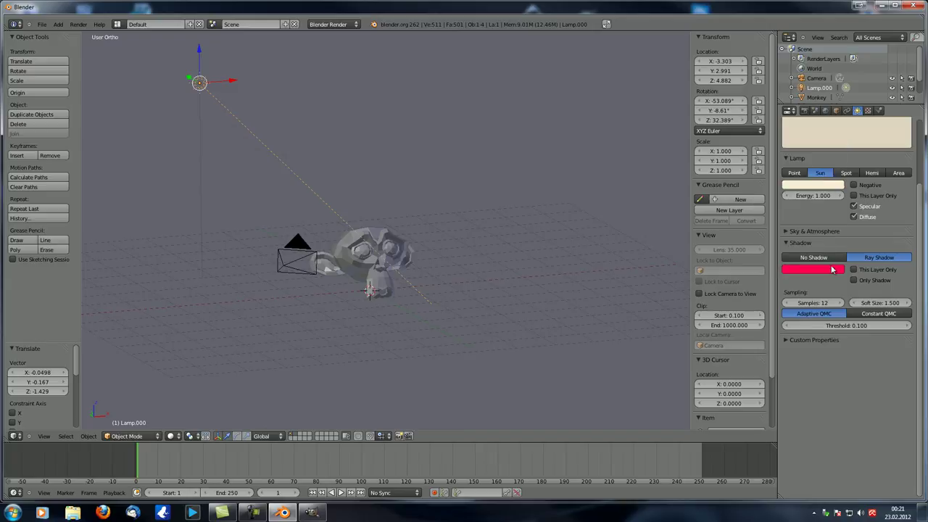
left_click(832, 268)
left_click_drag(841, 208, 860, 312)
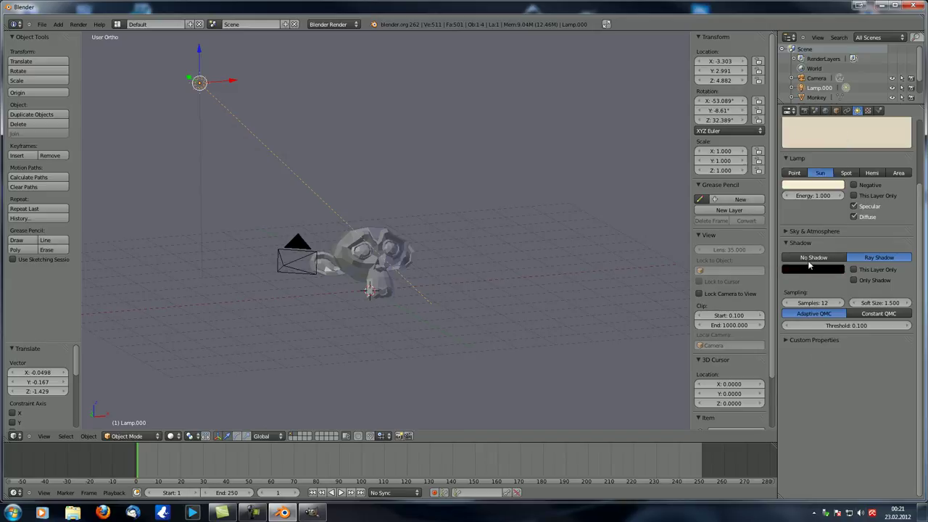
scroll(797, 253, "up", 1)
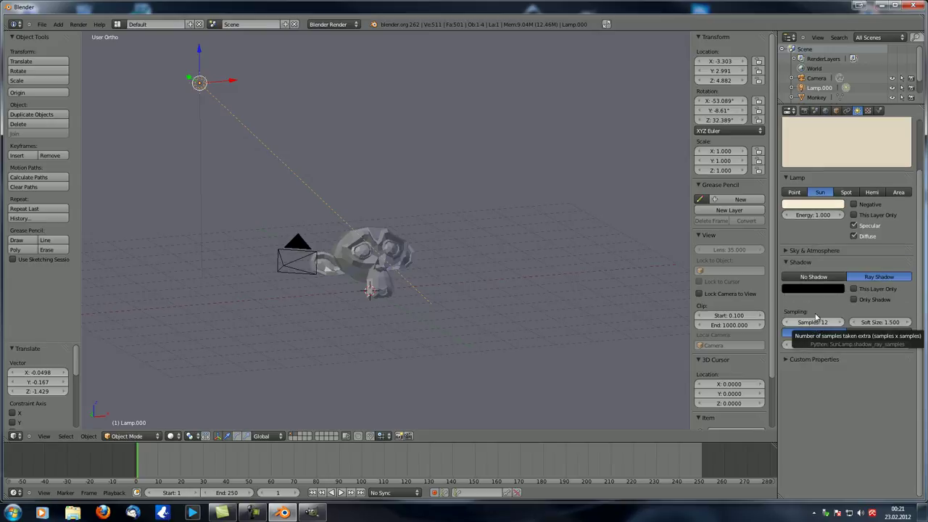
left_click(786, 263)
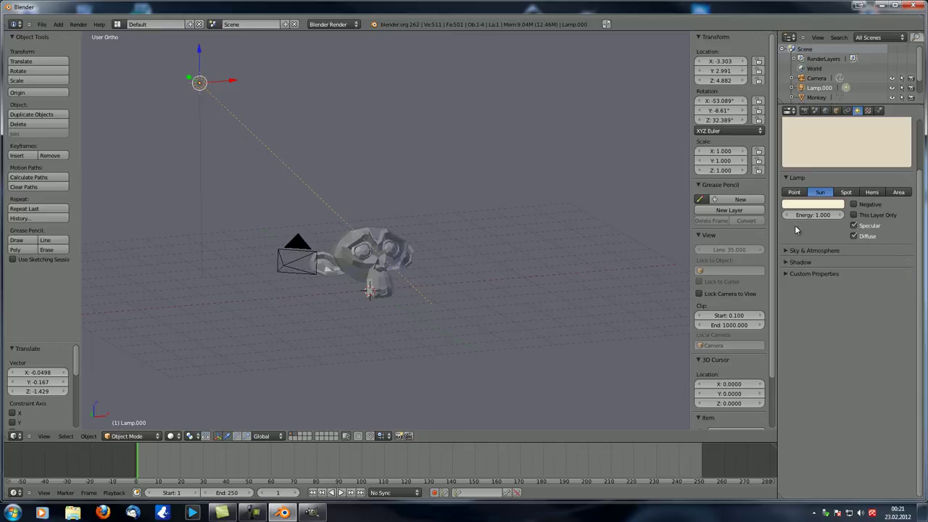
Step: Change the lamp type from Sun to Spot and choose Inverse Linear as its falloff
middle_click_drag(418, 235, 375, 267)
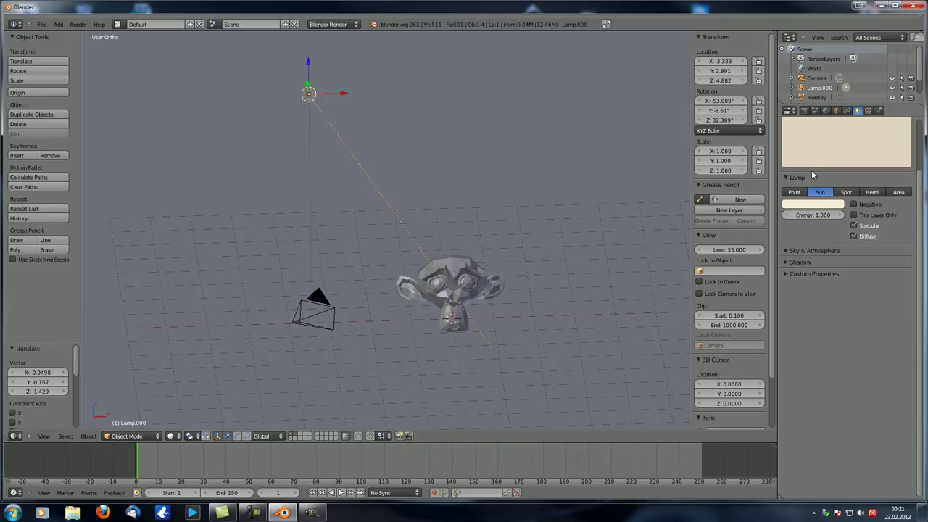
left_click(845, 192)
middle_click_drag(478, 317, 428, 322)
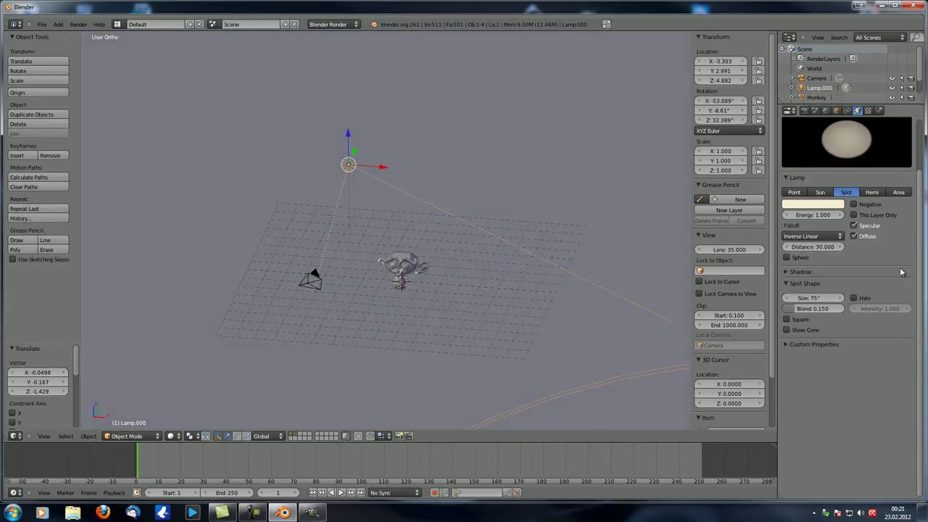
middle_click_drag(304, 346, 348, 347)
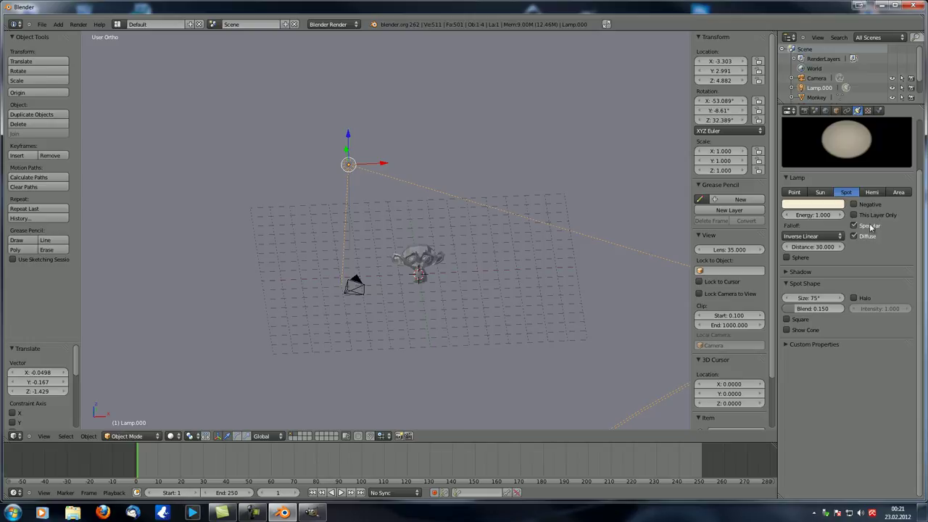
left_click(806, 237)
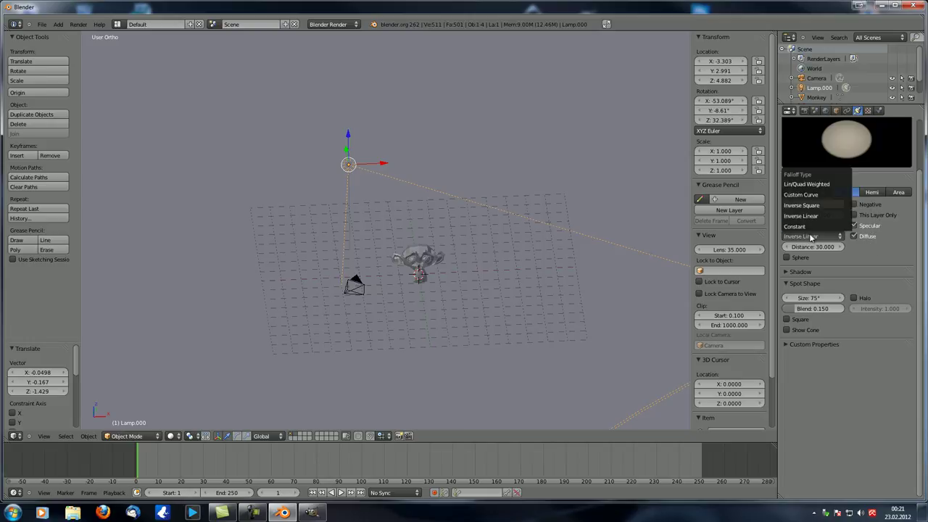
left_click(818, 216)
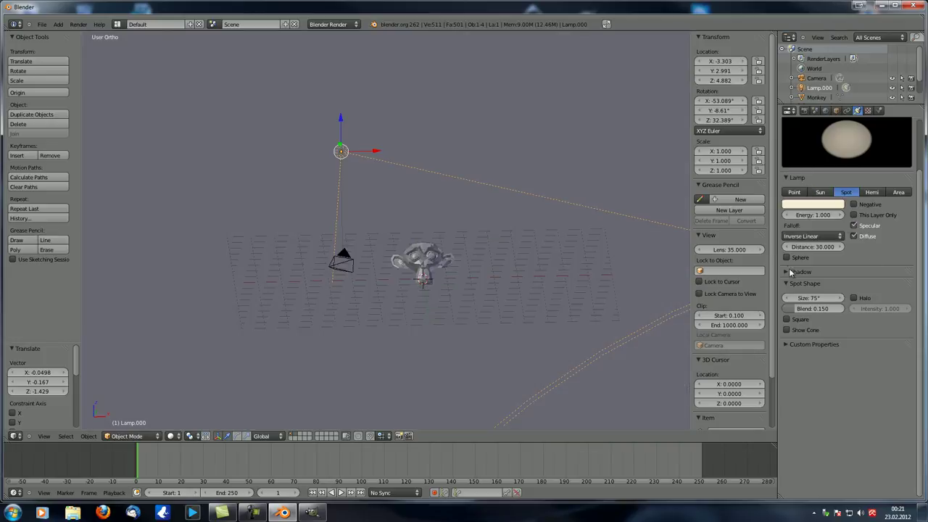
Step: Expand the spot lamp's Shadow settings, try the Ray Shadow and Buffer Shadow types, and leave it on No Shadow
left_click(786, 272)
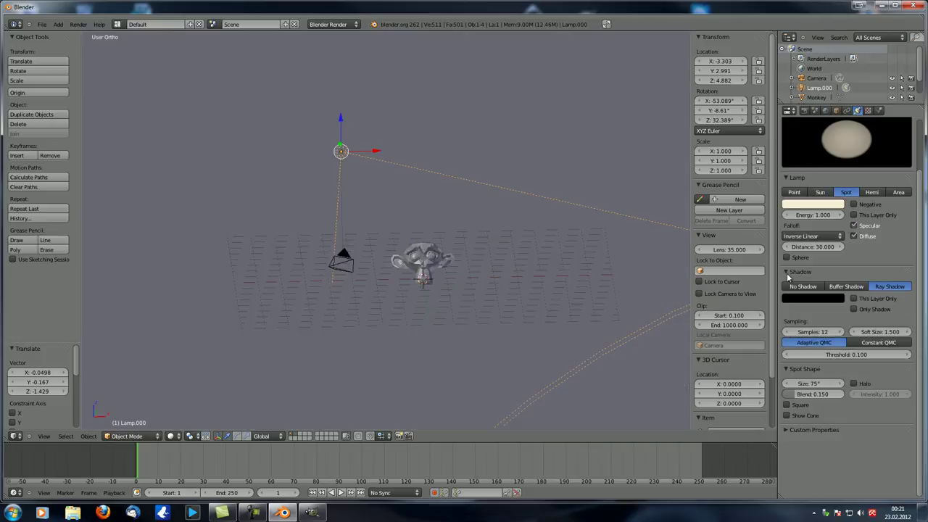
left_click(803, 286)
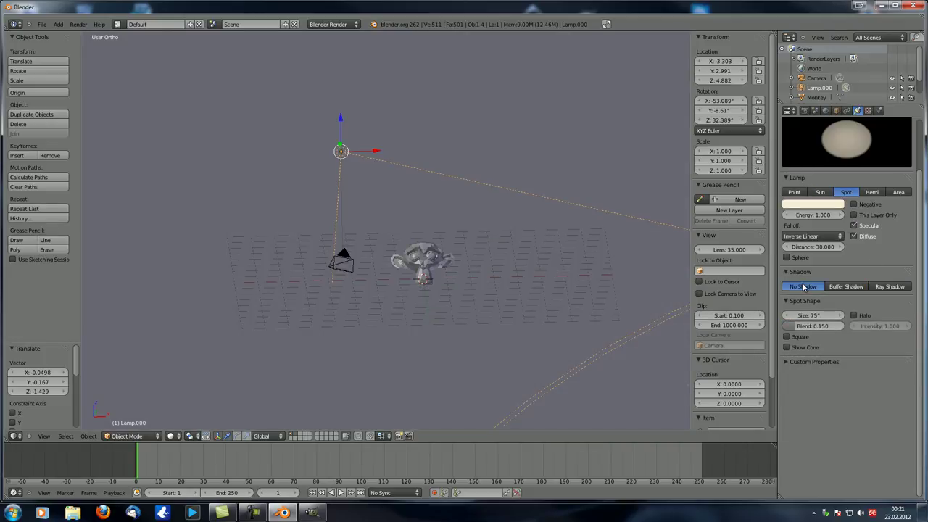
left_click(888, 286)
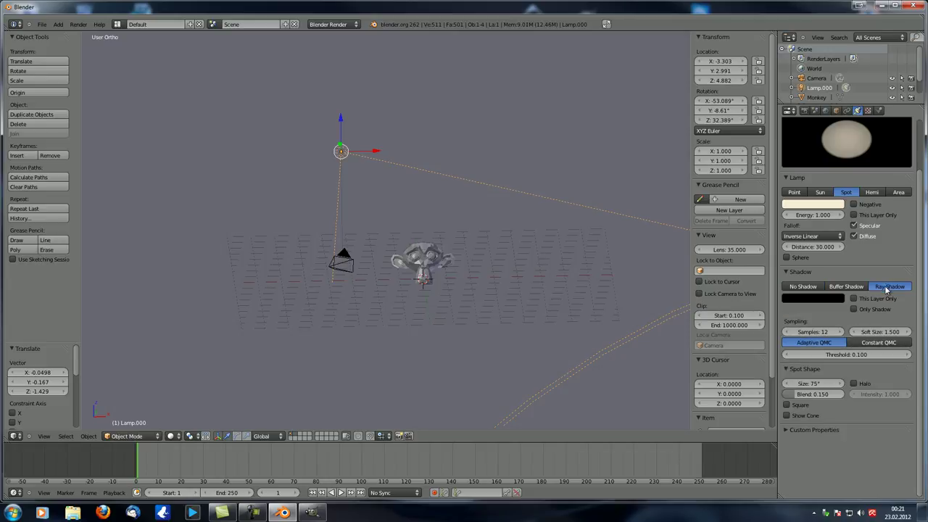
left_click(841, 287)
left_click(803, 286)
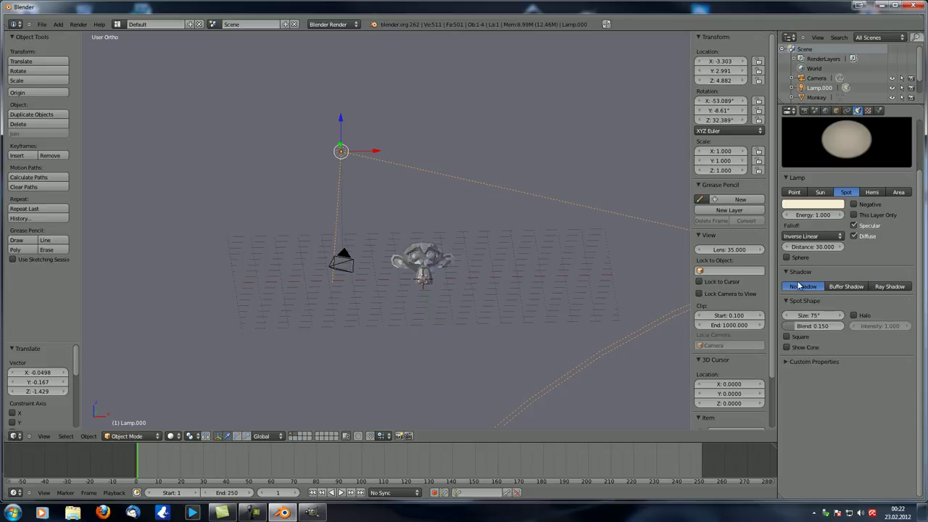
Step: In the front view, rotate the spot lamp about 39° and move it above the monkey so it points downward
middle_click_drag(437, 283, 439, 294)
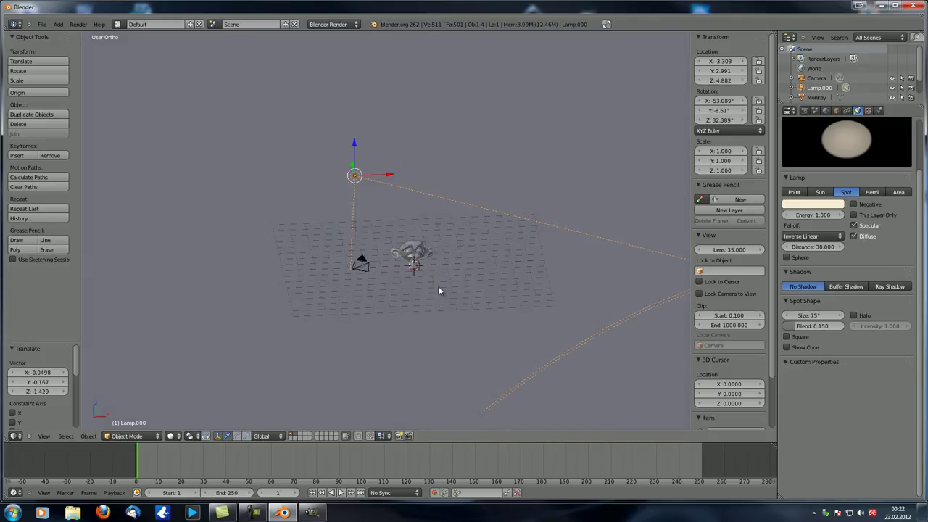
key("KP_1")
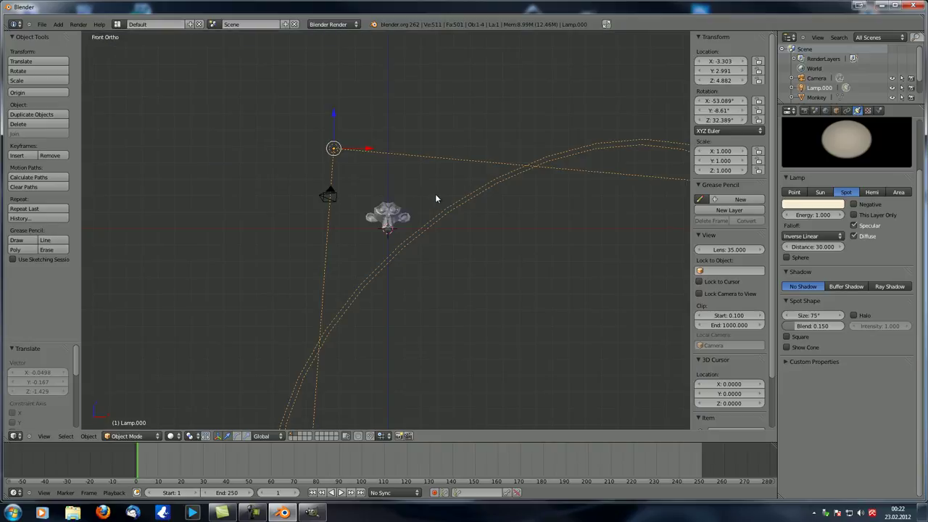
key("r")
left_click(456, 276)
key("g")
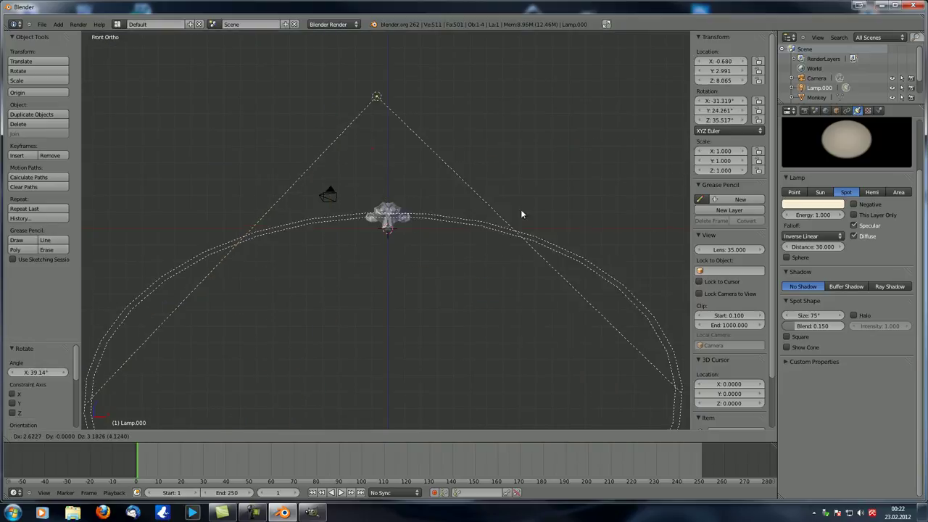
left_click(539, 194)
Step: In the right side view, rotate the spot lamp about 30° and move it down closer above the monkey
key("KP_3")
key("r")
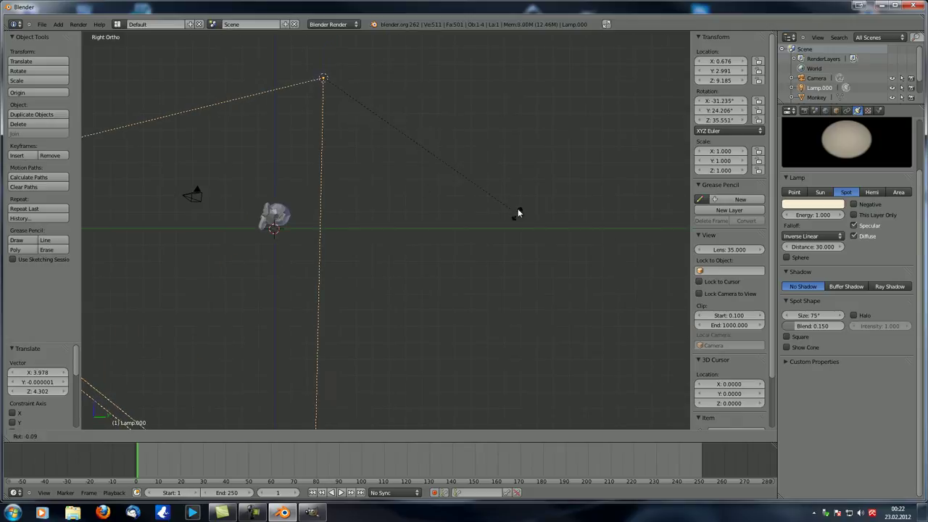
left_click(430, 89)
key("g")
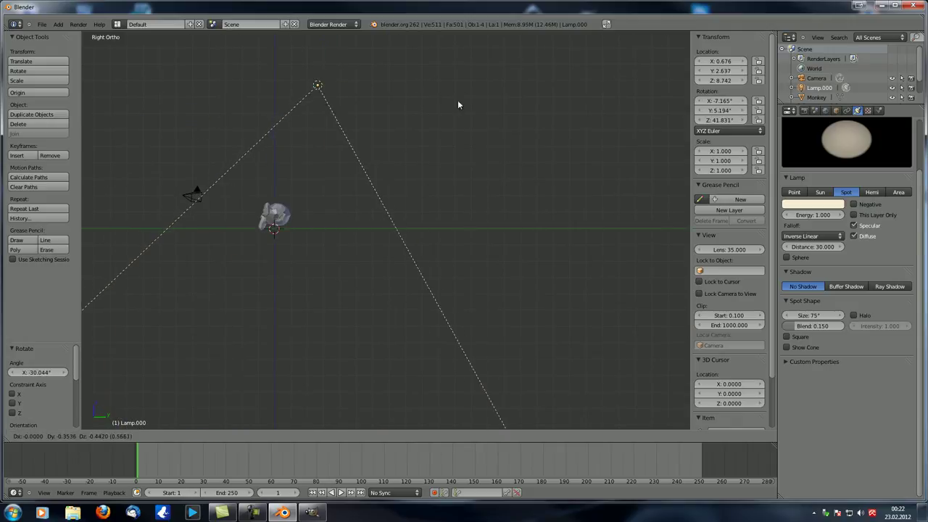
left_click(432, 162)
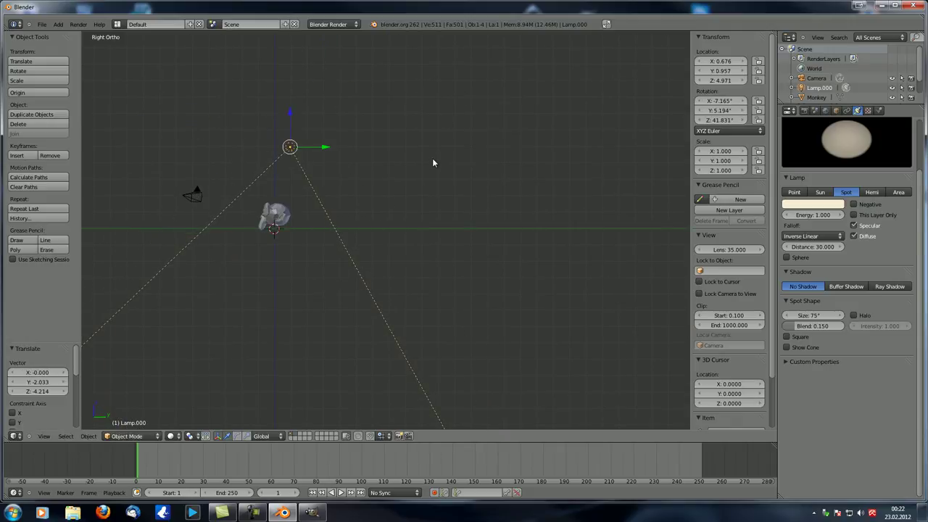
Step: Render the scene to check the spotlight on the monkey and ground, then close the render
key("F12")
scroll(419, 237, "down", 3)
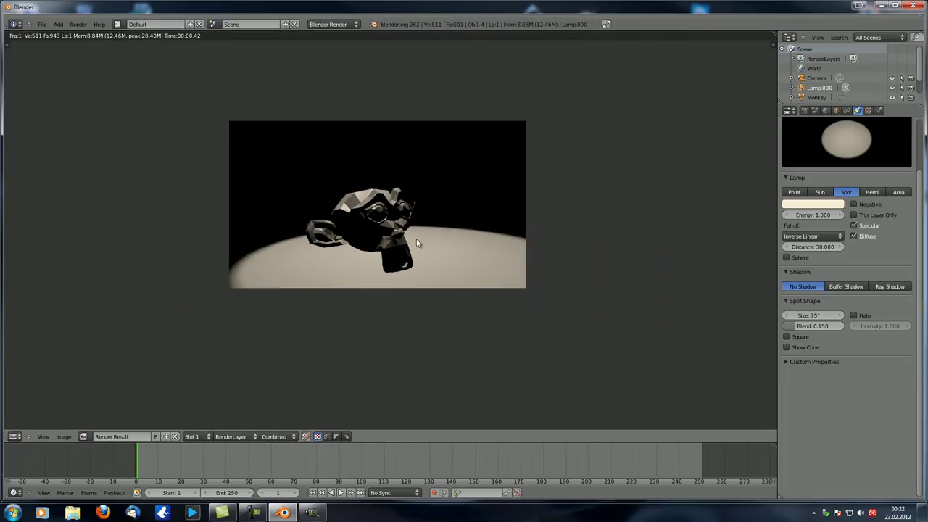
key("Escape")
Step: In the camera view, move the camera back along its local Z axis, tilt it around X and reposition it to widen the framing
key("KP_0")
right_click(312, 192)
key("g")
key("z")
key("z")
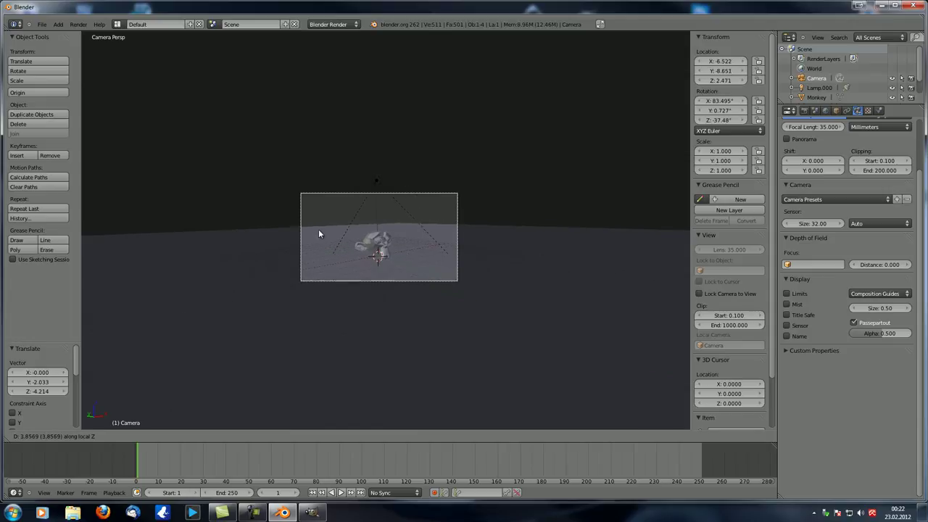
left_click(437, 225)
key("r")
key("x")
left_click(442, 204)
key("g")
left_click(464, 166)
Step: Render the scene and enlarge the result to examine the spotlight's circle and soft edge on the ground
key("F12")
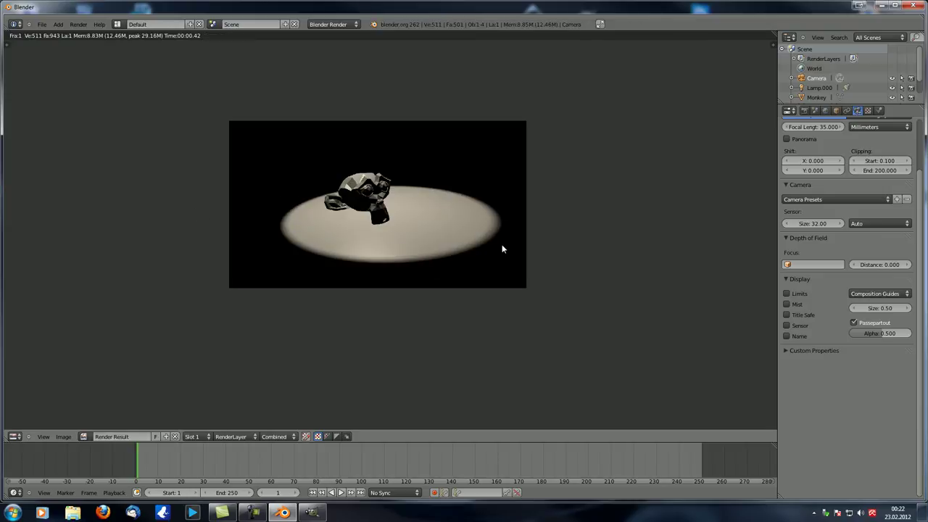
scroll(348, 238, "up", 4)
scroll(376, 226, "down", 1)
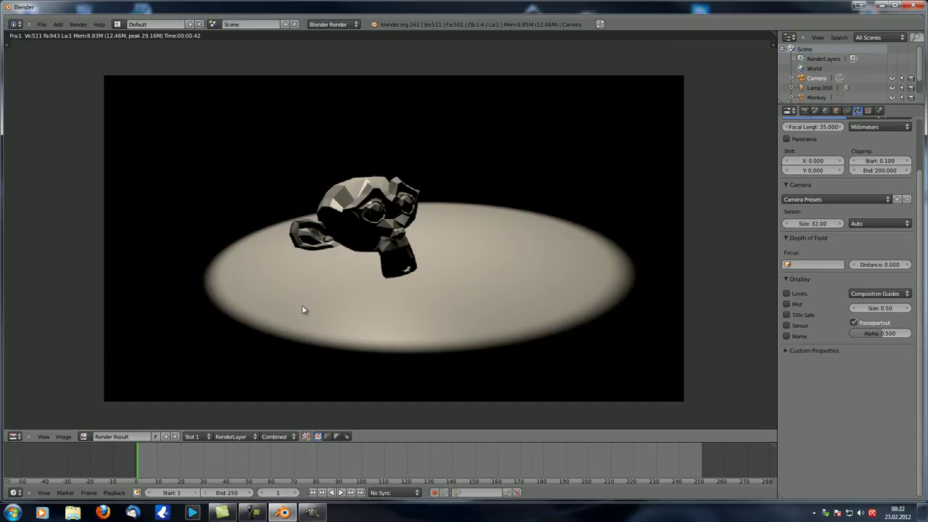
scroll(311, 301, "down", 1)
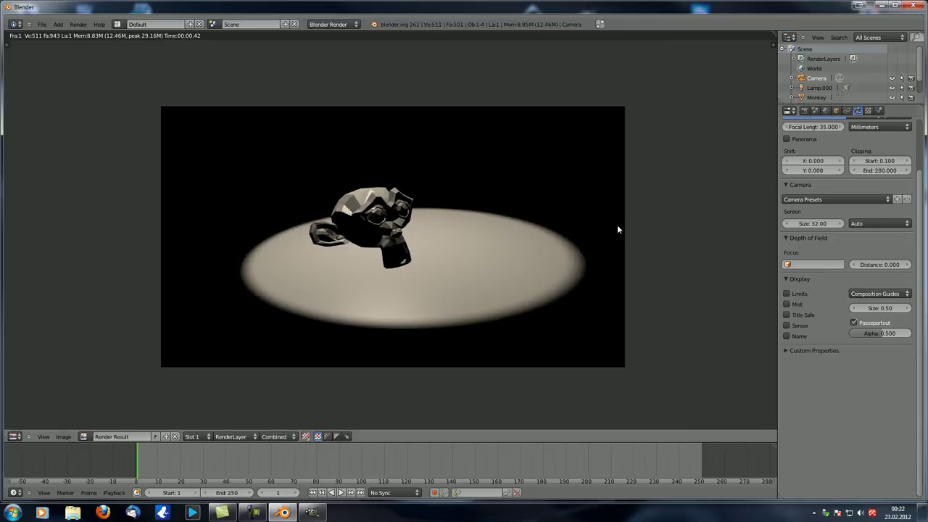
scroll(769, 175, "up", 3)
scroll(828, 249, "up", 2)
key("F12")
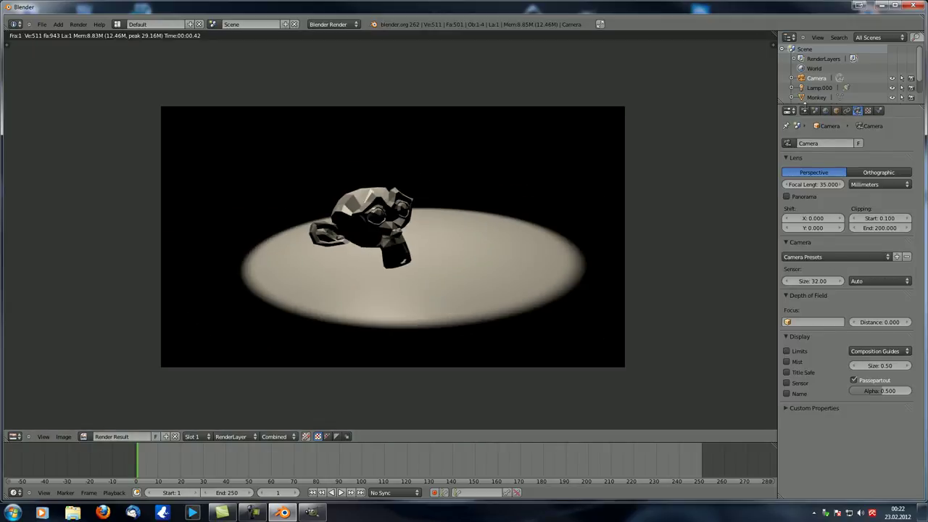
Step: Select the spot lamp, leave the render, collapse its Lamp settings and switch its shadow type to Ray Shadow in the camera view
left_click(819, 88)
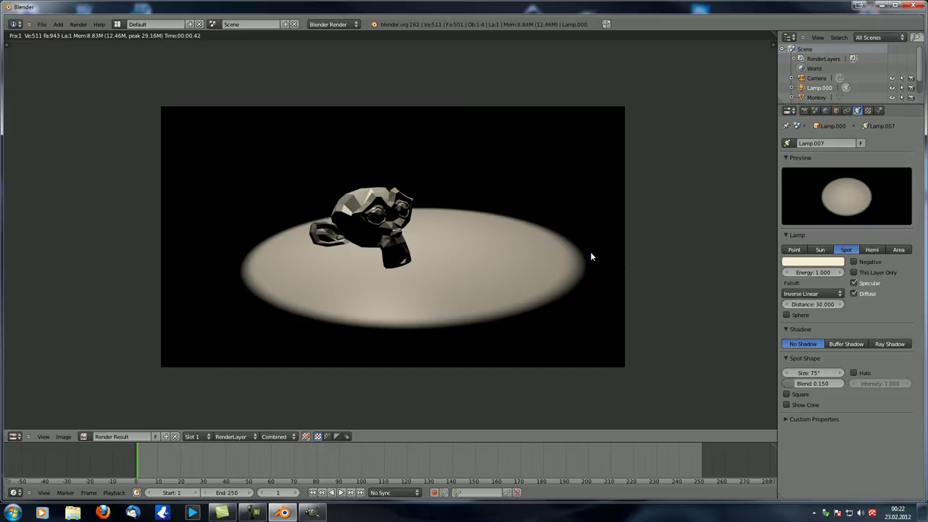
key("Escape")
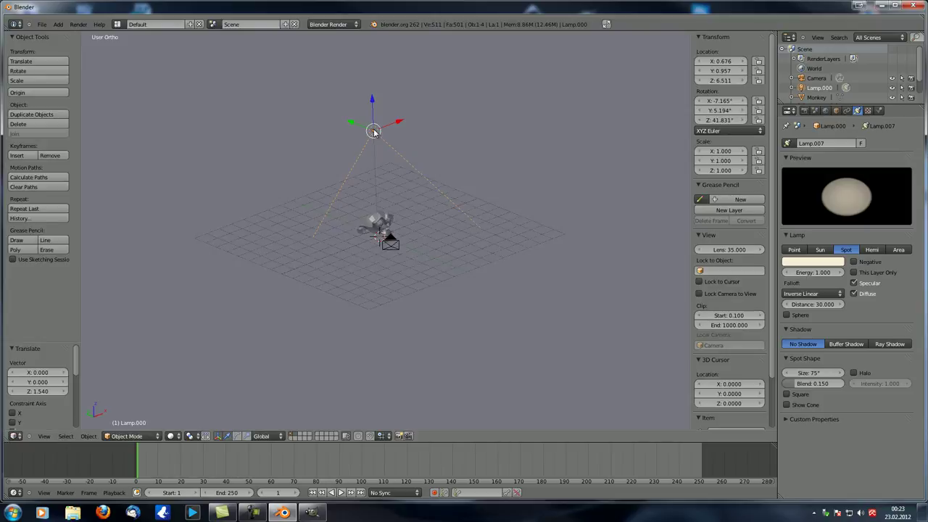
scroll(387, 287, "down", 4)
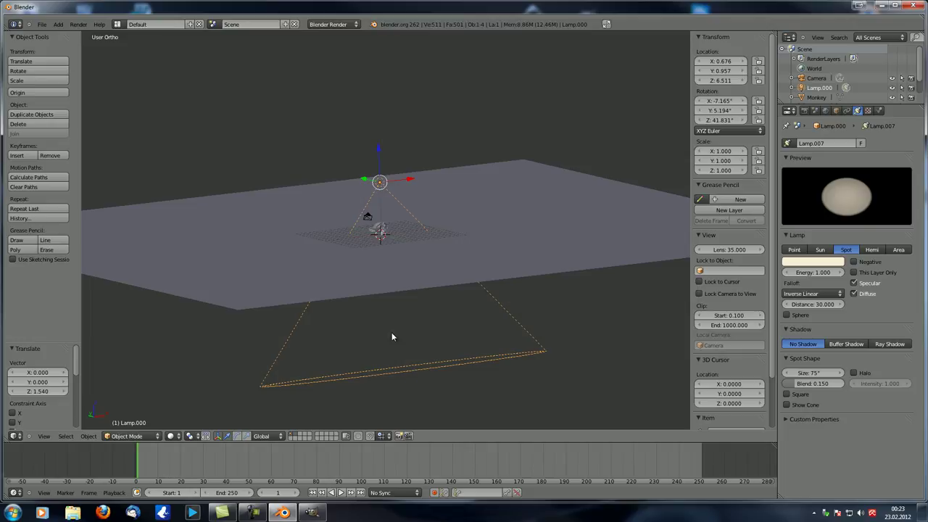
scroll(373, 283, "up", 4)
key("KP_0")
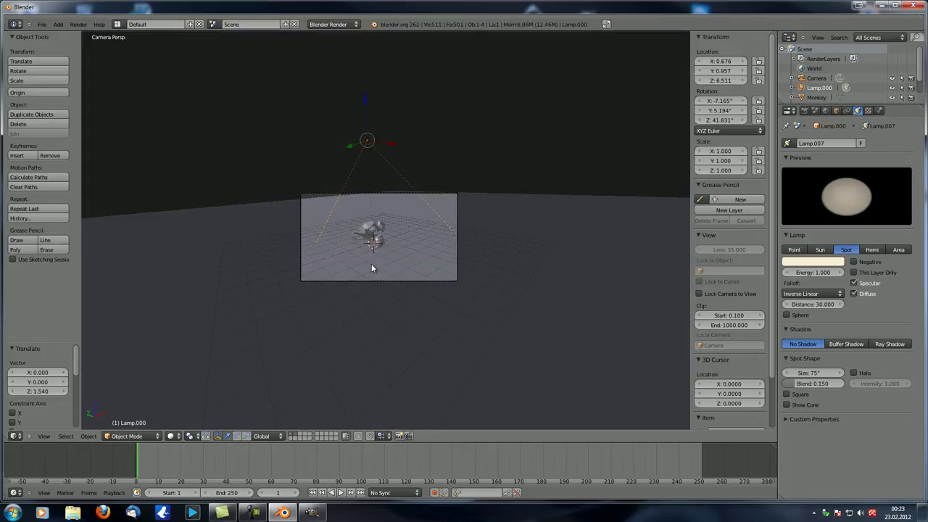
left_click(793, 235)
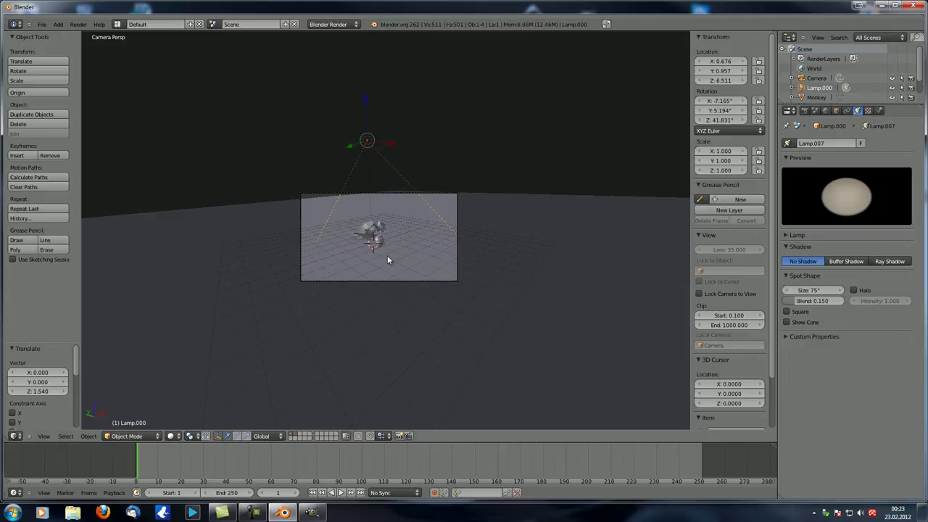
scroll(565, 255, "up", 5)
middle_click_drag(656, 271, 682, 273, "shift")
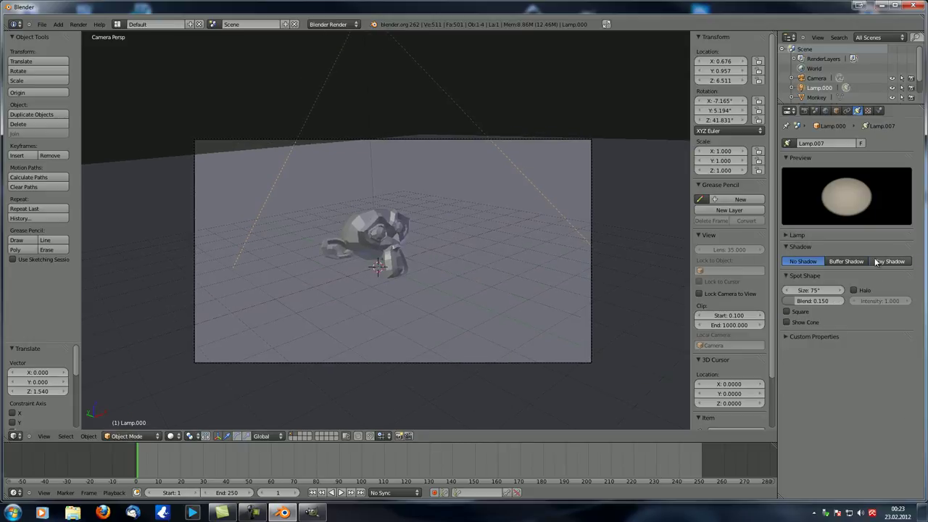
left_click(901, 261)
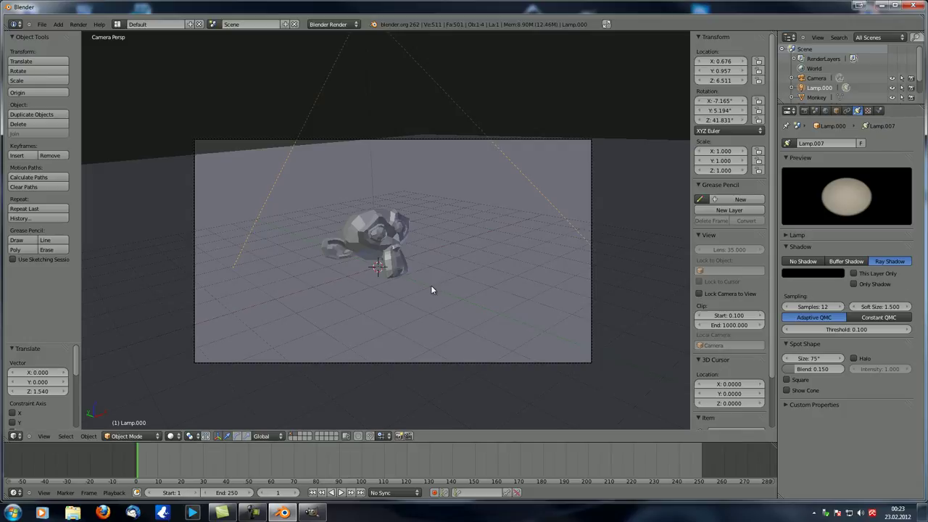
Step: Render the scene with the ray-traced shadow and examine the soft shadow edge around the monkey at close range
key("F12")
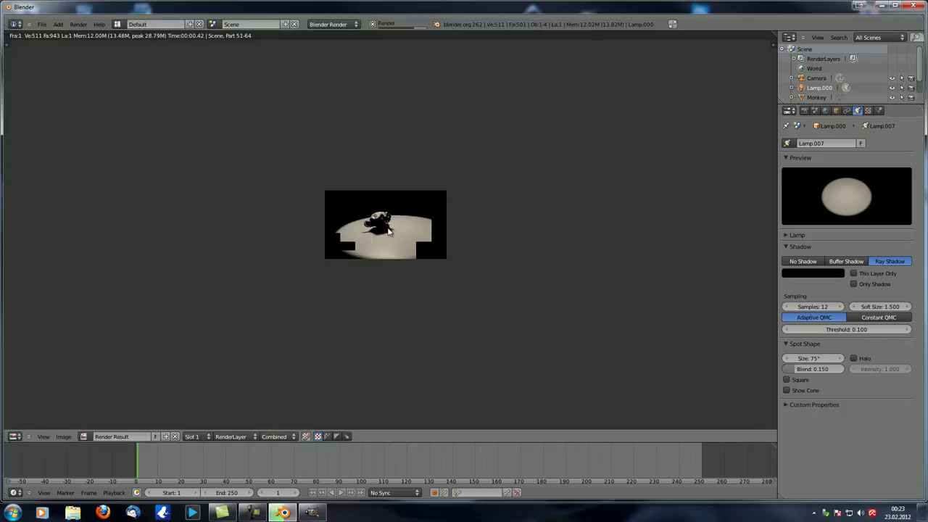
scroll(392, 232, "up", 2)
scroll(290, 259, "up", 3)
scroll(288, 263, "down", 2)
scroll(288, 260, "down", 2)
scroll(318, 251, "up", 8)
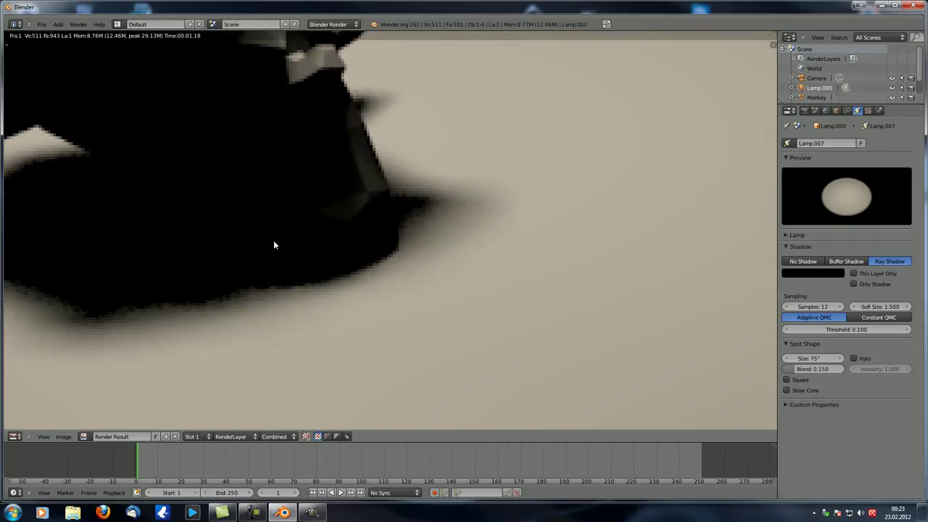
scroll(481, 266, "down", 5)
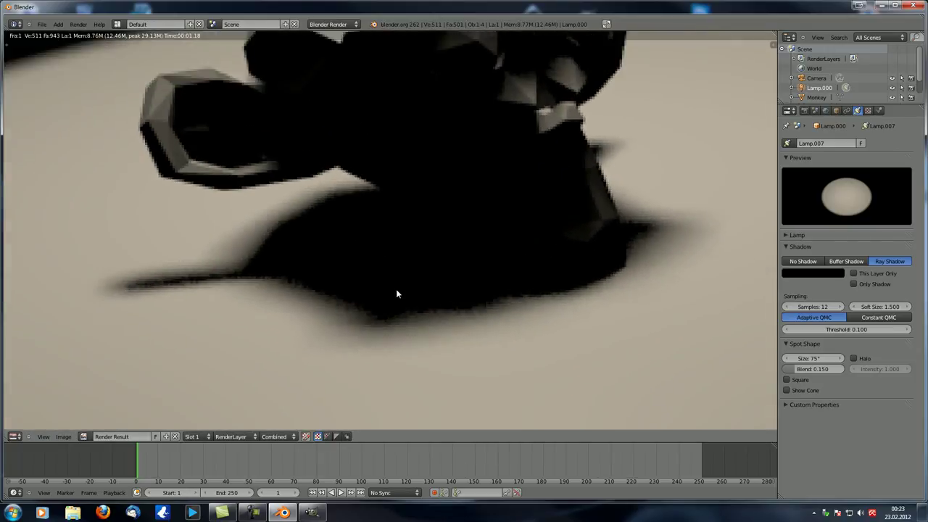
Step: Set the ray shadow's samples to 18 and render again to compare the shadow's softness
left_click(811, 306)
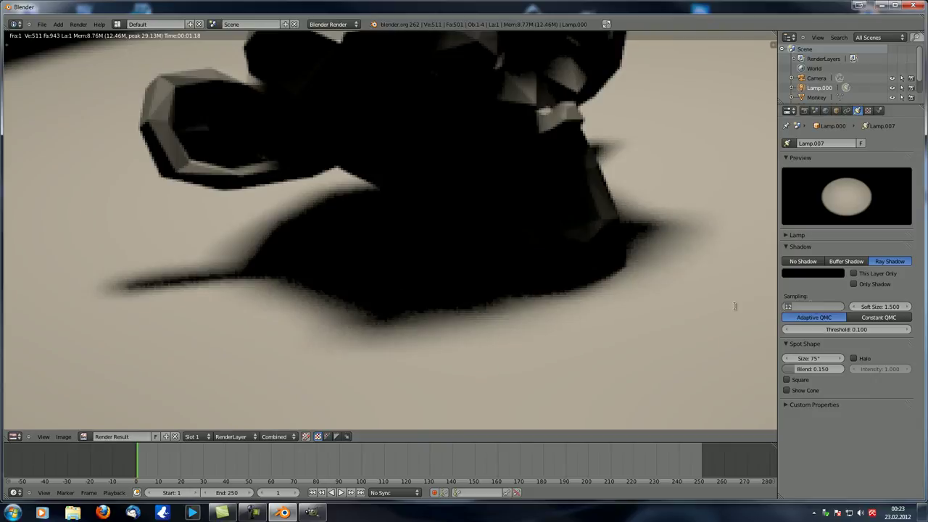
left_click(354, 302)
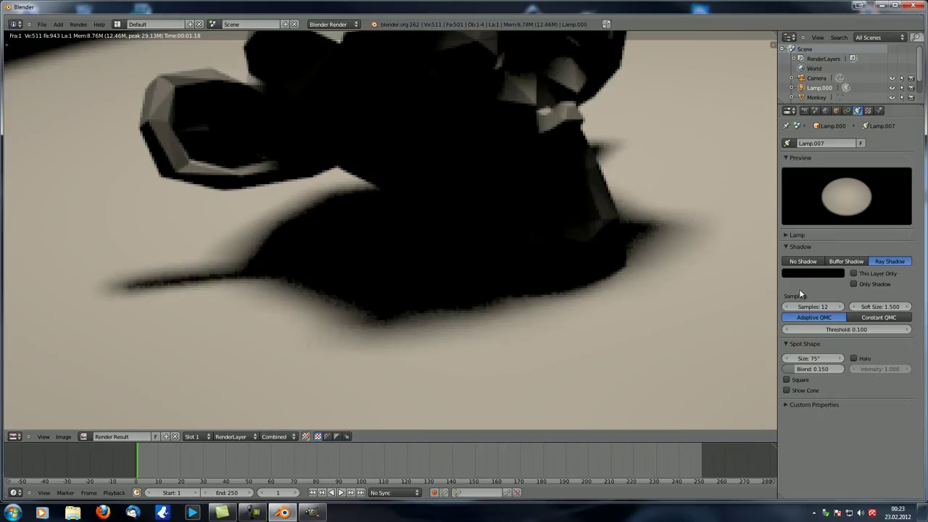
left_click_drag(816, 307, 838, 307)
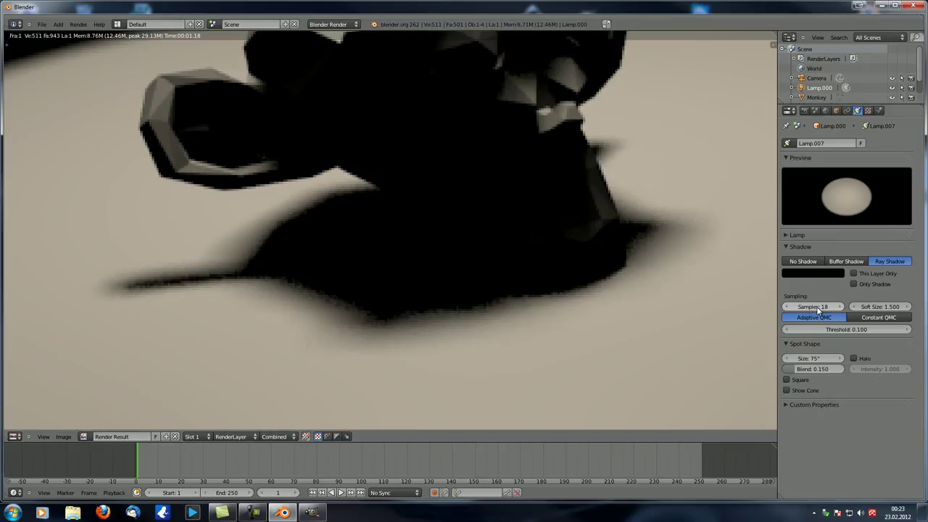
key("F12")
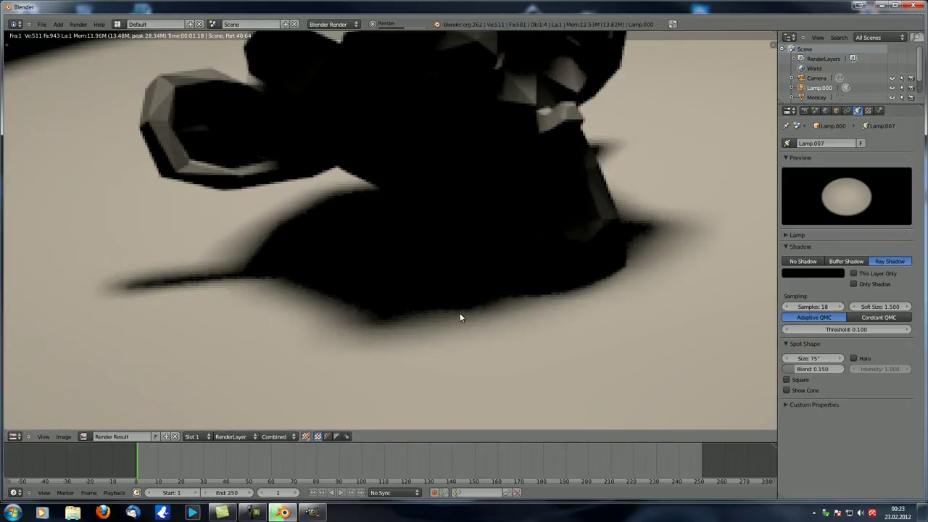
scroll(460, 317, "down", 6)
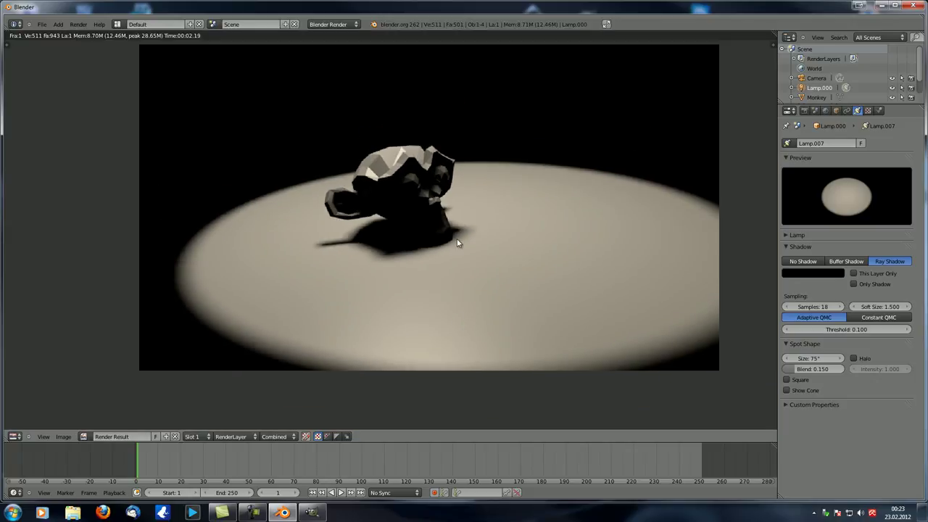
scroll(465, 281, "down", 3)
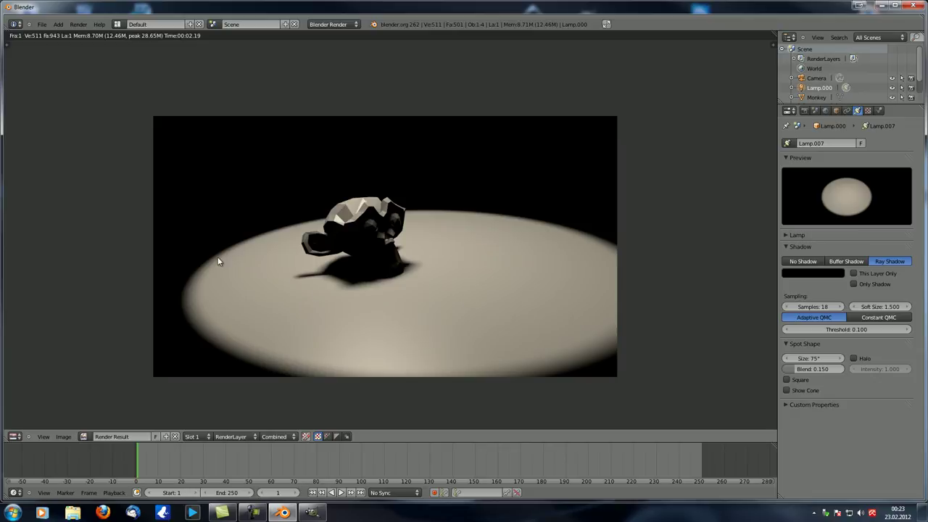
Step: Lower the ray shadow's samples to 1, render the scene and inspect the monkey's shadow outline
left_click_drag(812, 306, 523, 301)
key("F12")
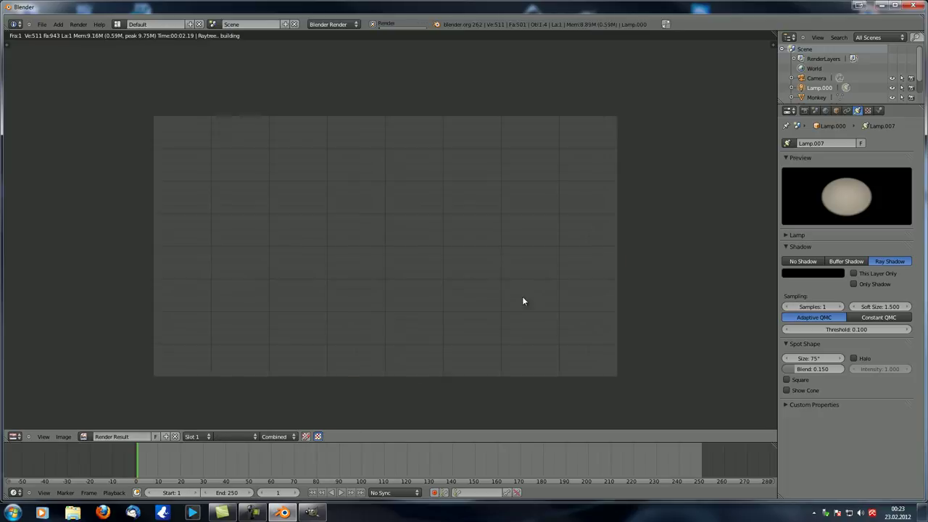
scroll(480, 275, "up", 2)
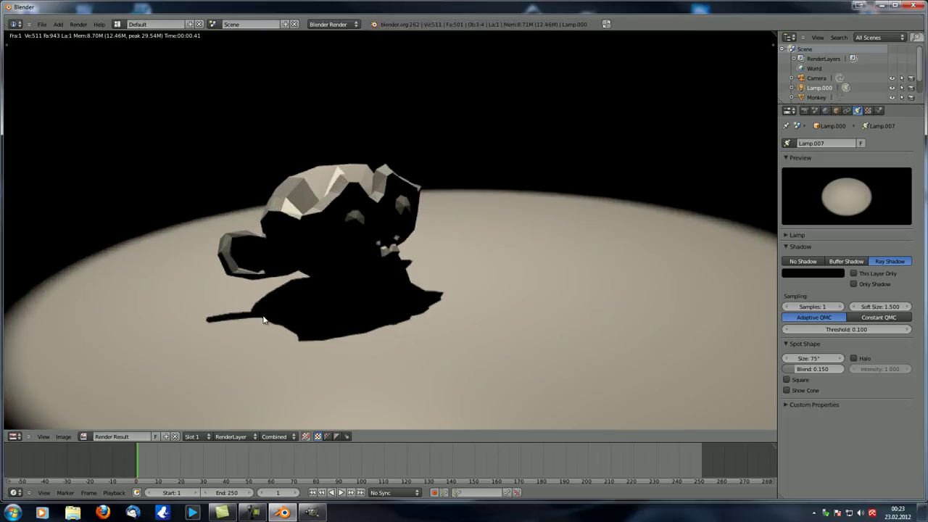
scroll(290, 340, "down", 3)
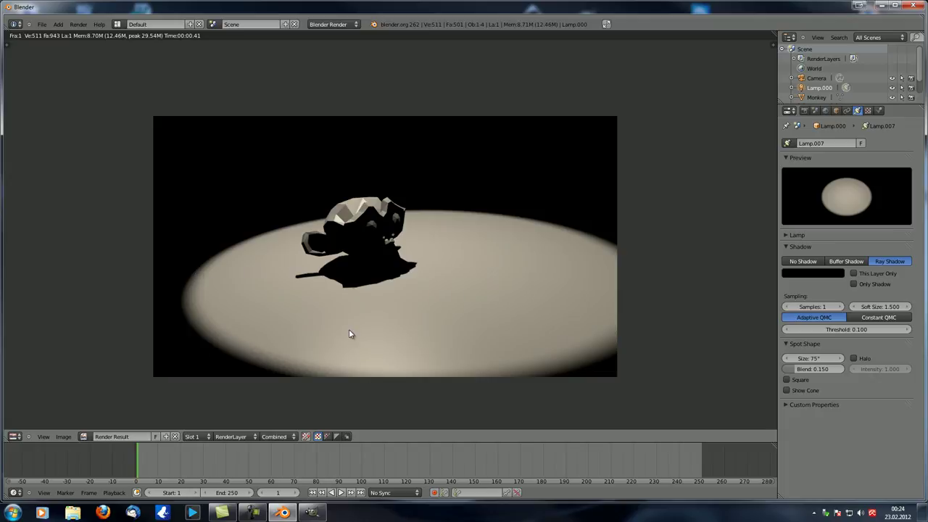
middle_click_drag(372, 329, 356, 311)
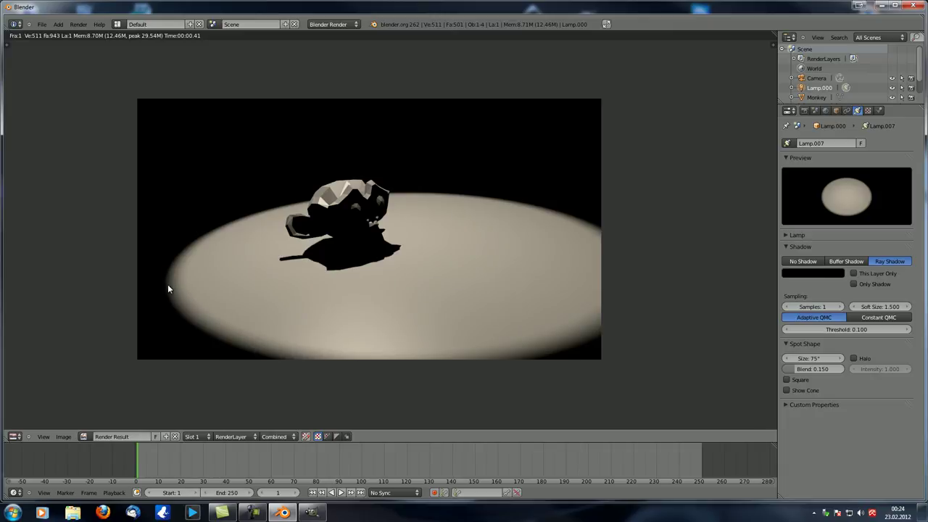
Step: Collapse the Spot Shape settings, then switch the shadow type to Buffer Shadow and back to Ray Shadow
left_click(793, 345)
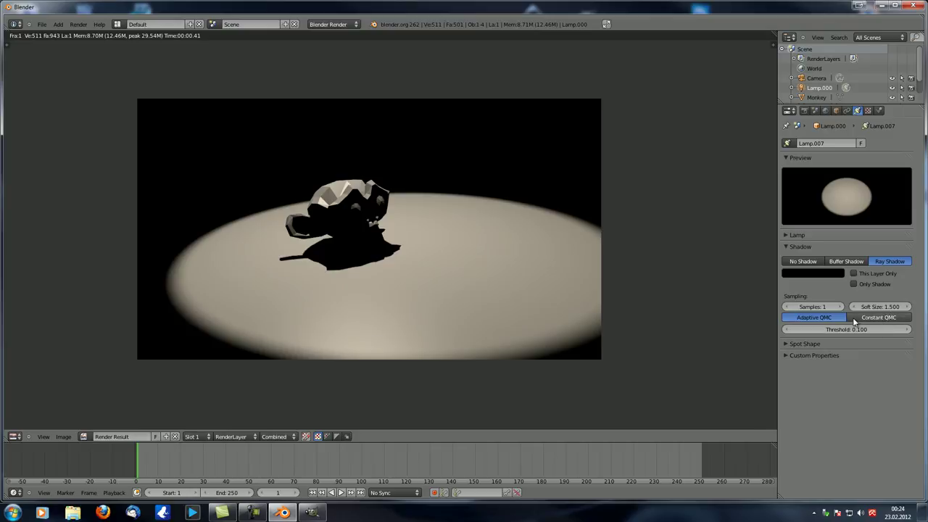
left_click(847, 261)
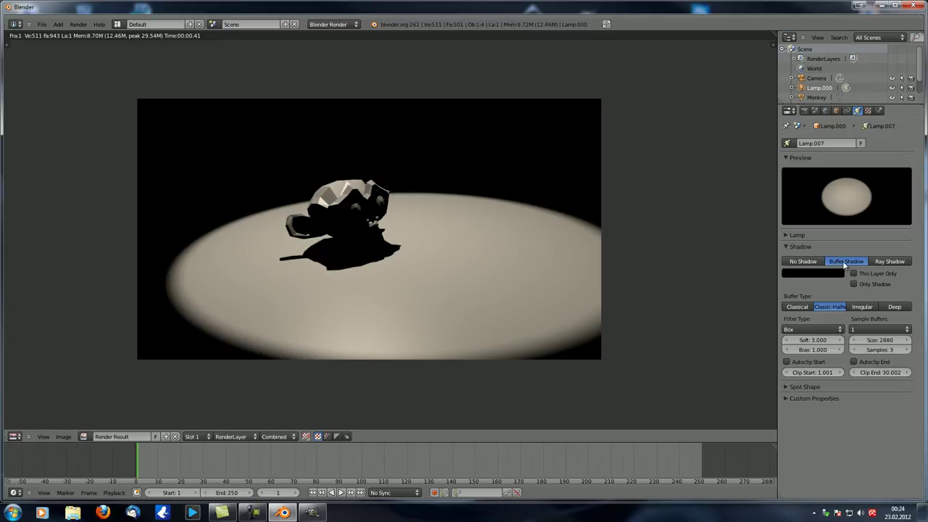
left_click(888, 264)
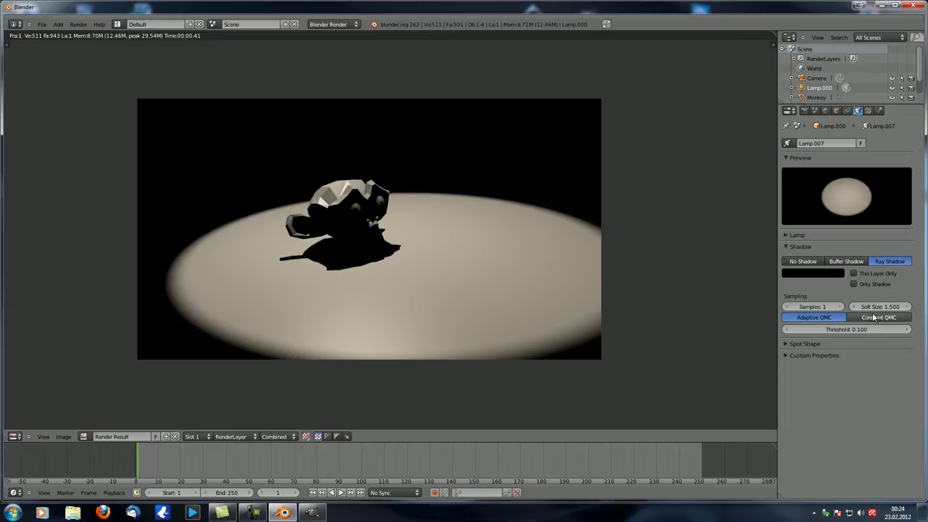
Step: Set the ray shadow's samples to 12 and render the scene to check the render time
left_click(816, 307)
type("18")
key("Return")
left_click(815, 308)
type("15")
key("Return")
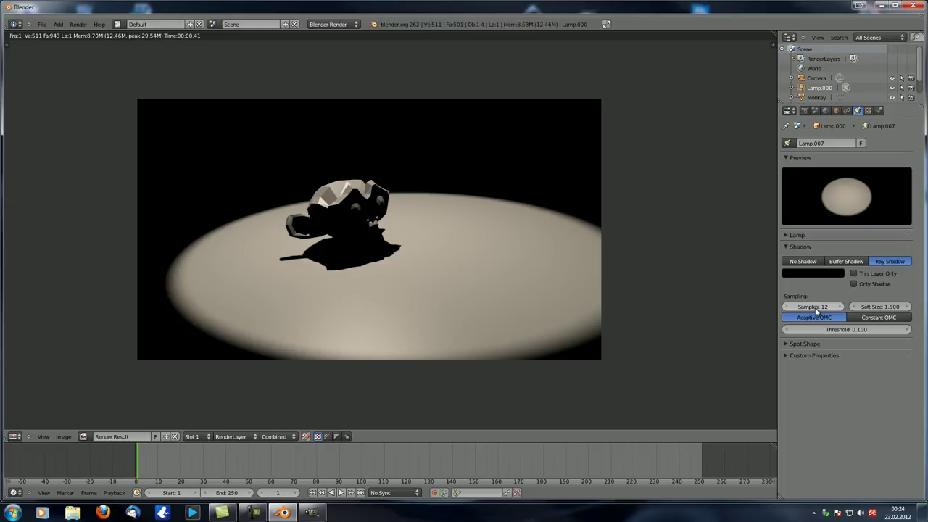
key("F12")
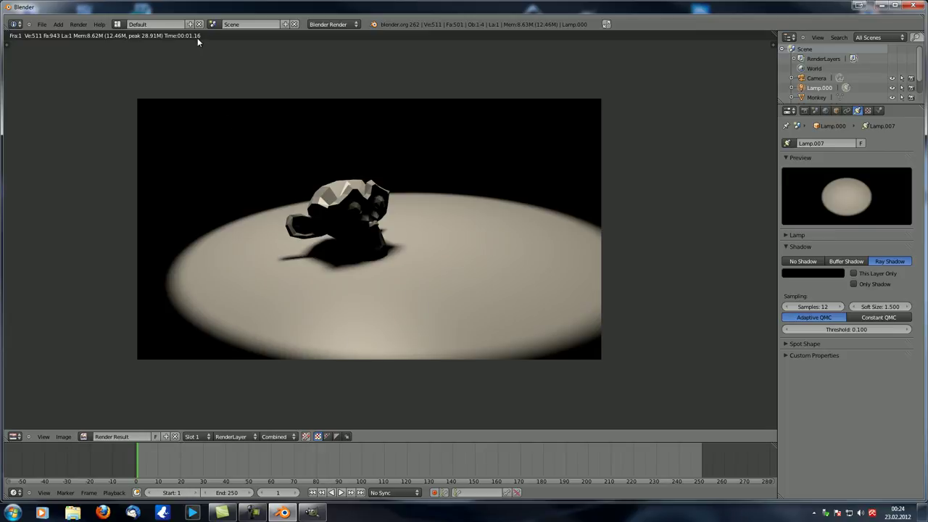
Step: Raise the ray shadow's samples above 12, render again and inspect the shadow up close
left_click(824, 307)
type("48")
key("Return")
key("F12")
scroll(340, 264, "up", 4)
scroll(334, 267, "down", 4)
Step: Switch the spot lamp to Buffer Shadow with the Classical buffer type and render the scene
left_click(846, 261)
middle_click_drag(383, 283, 370, 291)
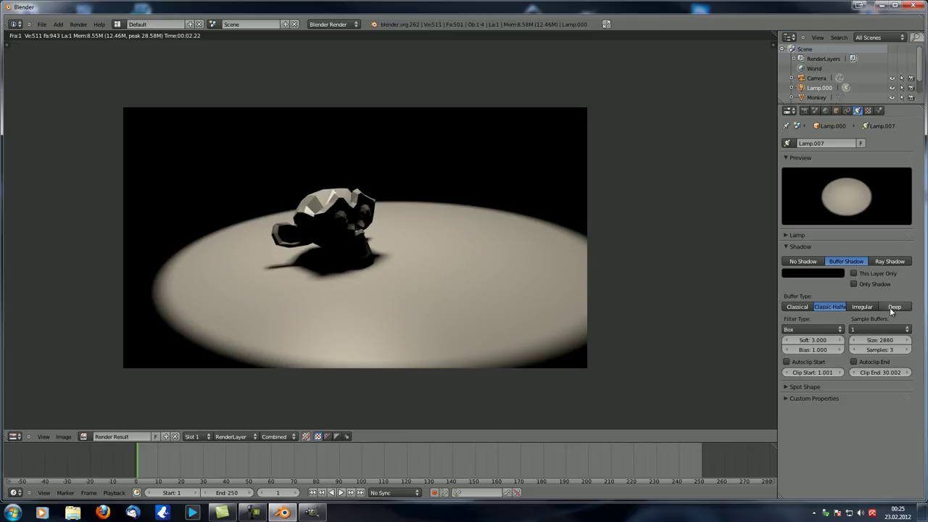
left_click(803, 308)
left_click(825, 307)
left_click(799, 307)
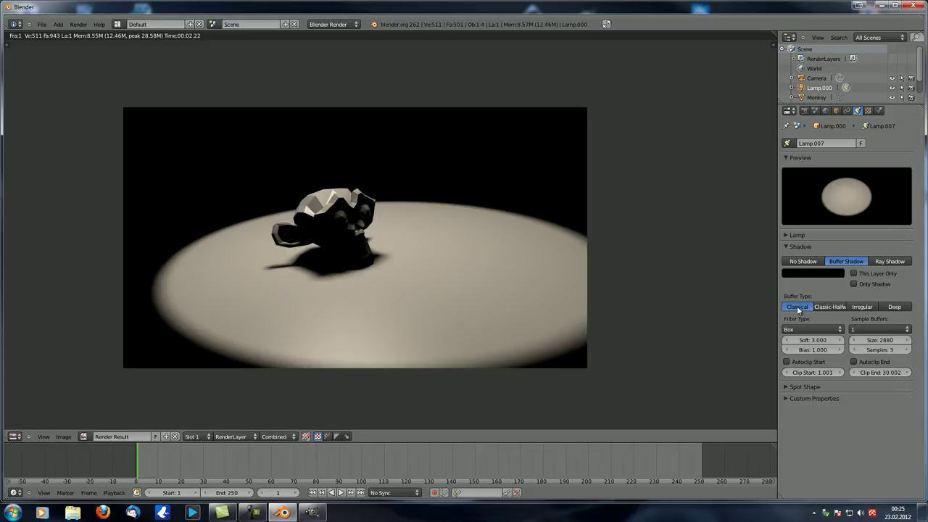
key("F12")
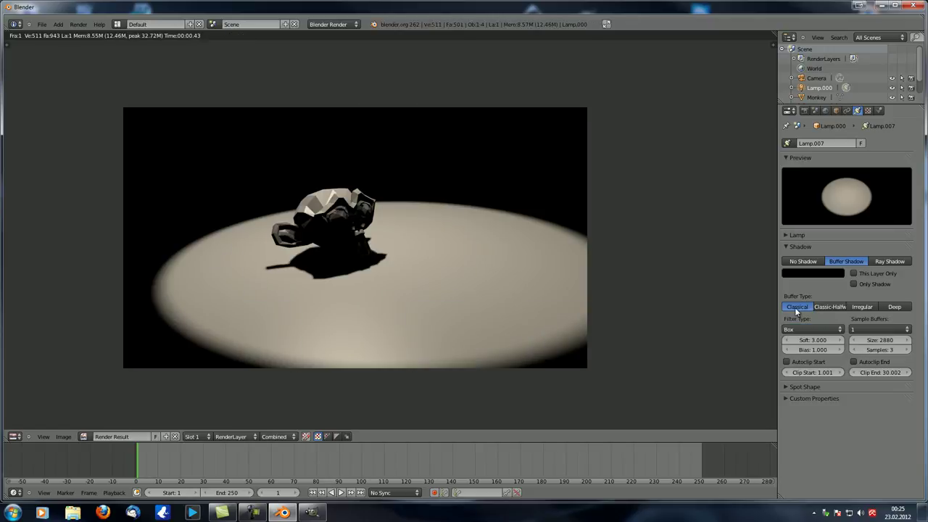
Step: Test-render the Classic-Halfway buffer type, switch back to Classical and inspect the rendered shadow's edges
left_click(825, 307)
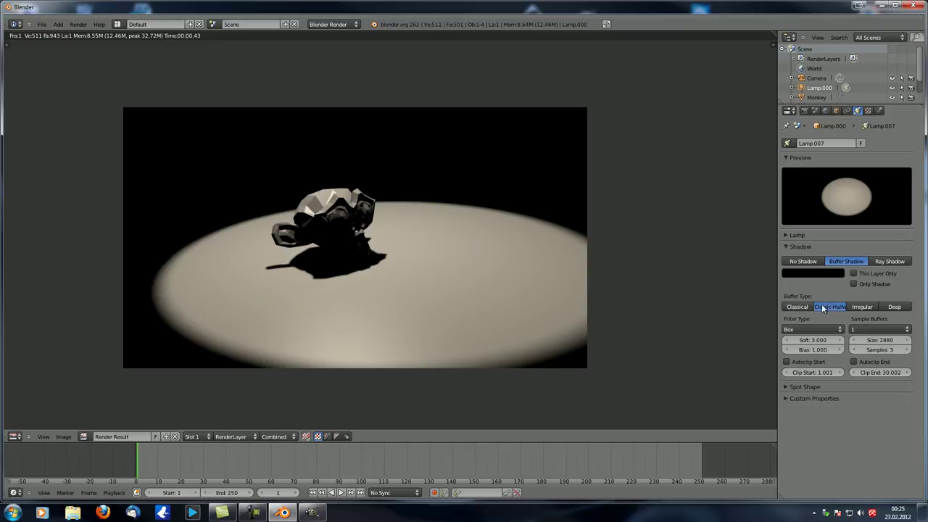
key("F12")
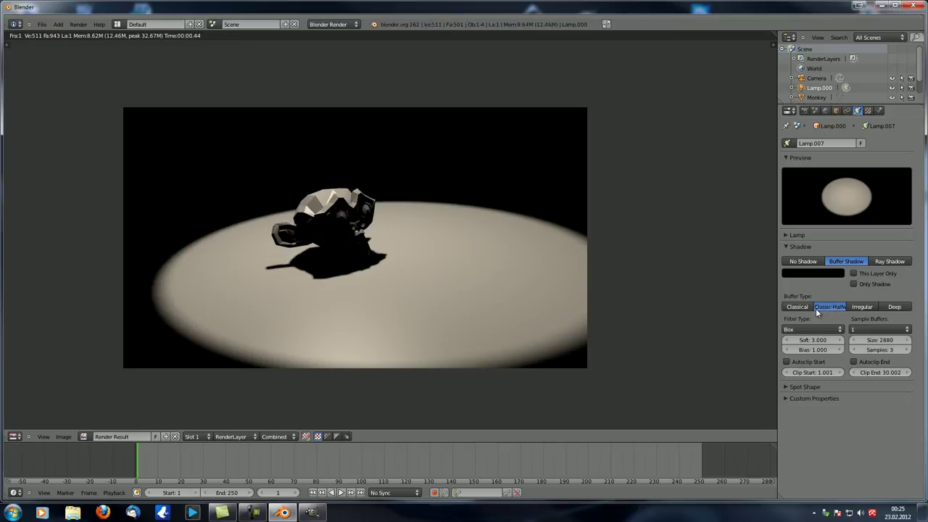
left_click(798, 307)
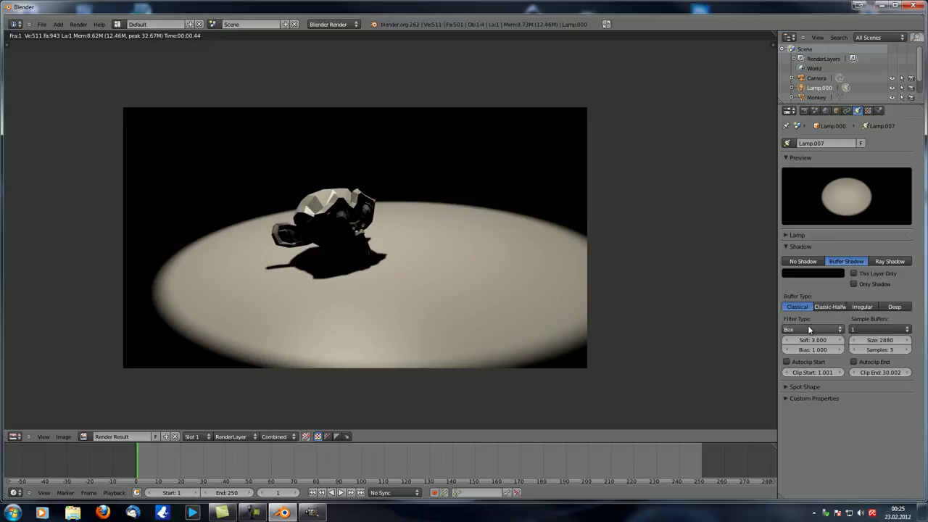
scroll(297, 290, "up", 8)
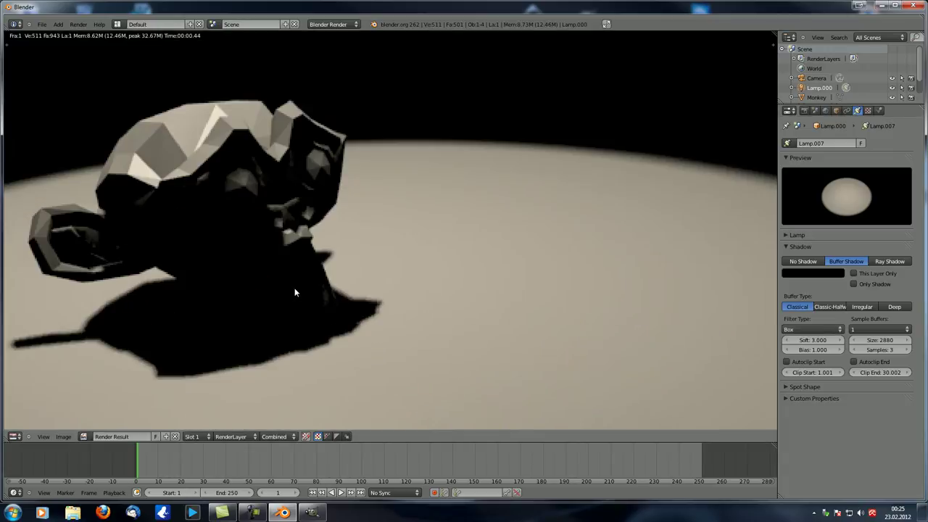
middle_click_drag(475, 263, 421, 324)
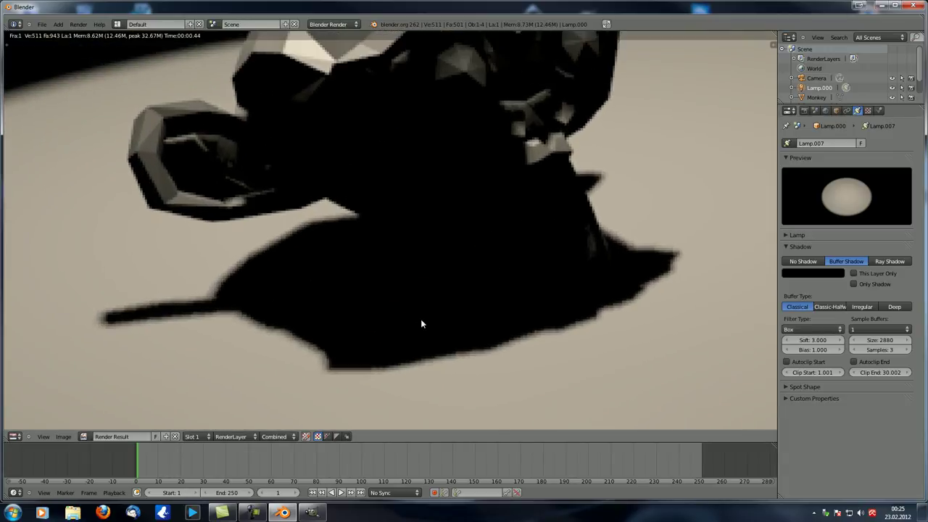
scroll(396, 317, "down", 7)
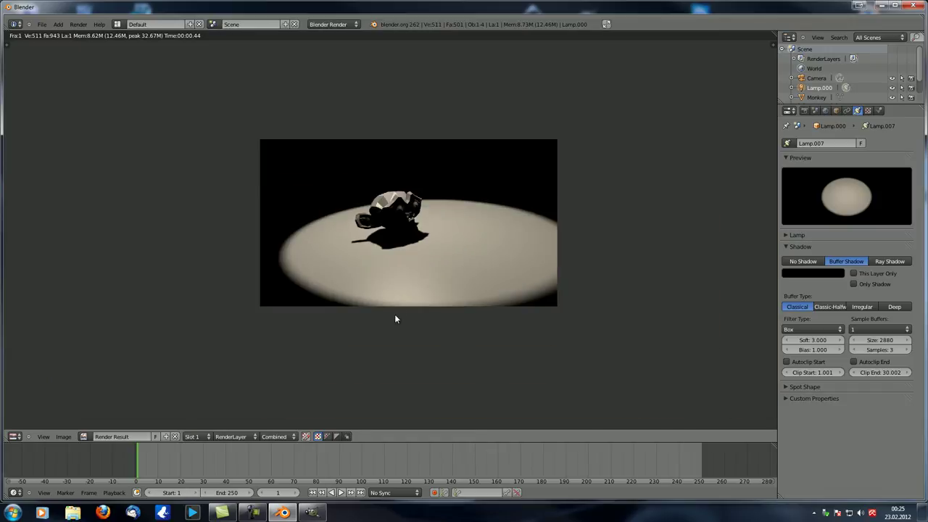
Step: Close the render and move the camera forward along its local Z axis until the monkey fills most of the frame
key("Escape")
right_click(404, 140)
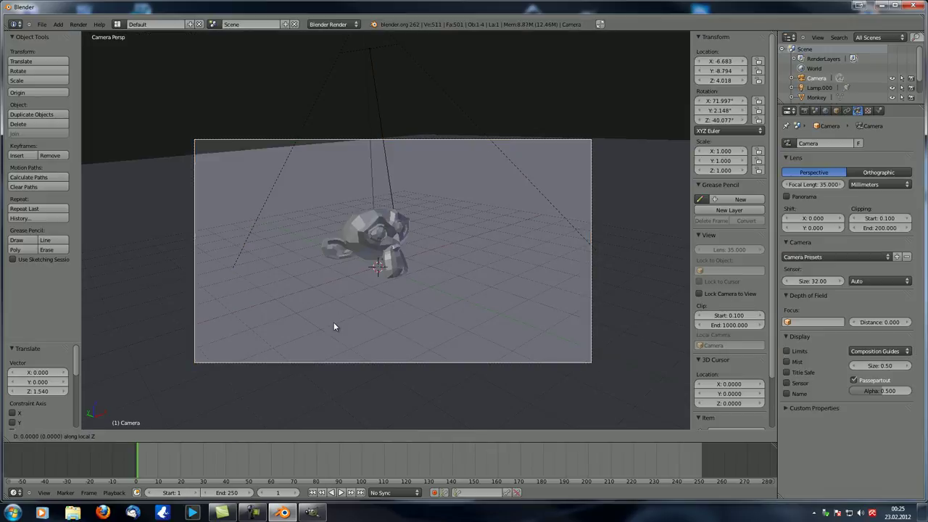
key("g")
key("z")
key("z")
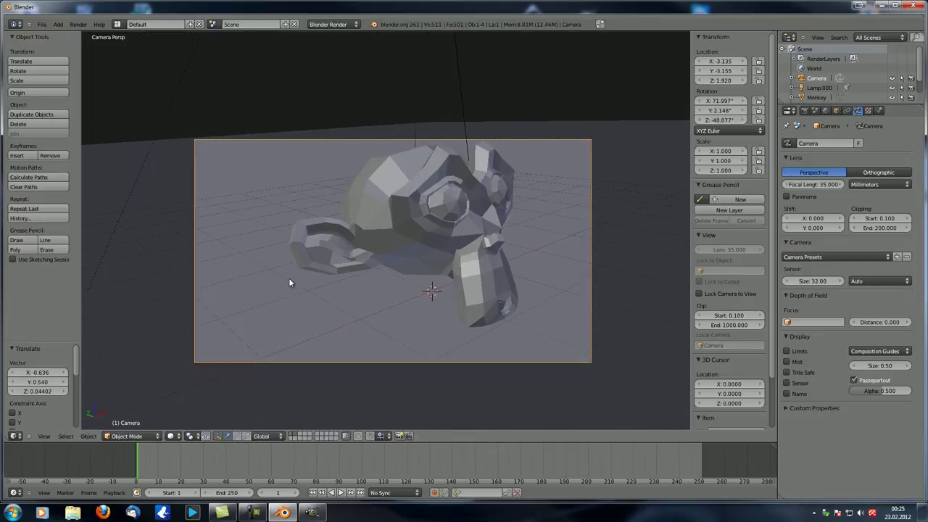
left_click(300, 309)
Step: Render the closer camera view and examine the edges of the monkey's buffer shadow
key("F12")
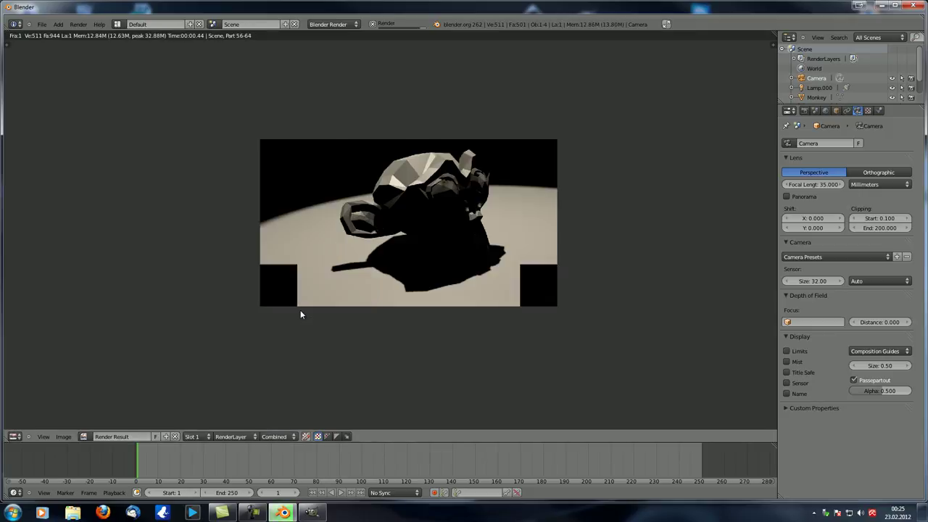
scroll(300, 309, "up", 3)
middle_click_drag(300, 310, 310, 243)
scroll(310, 243, "up", 1)
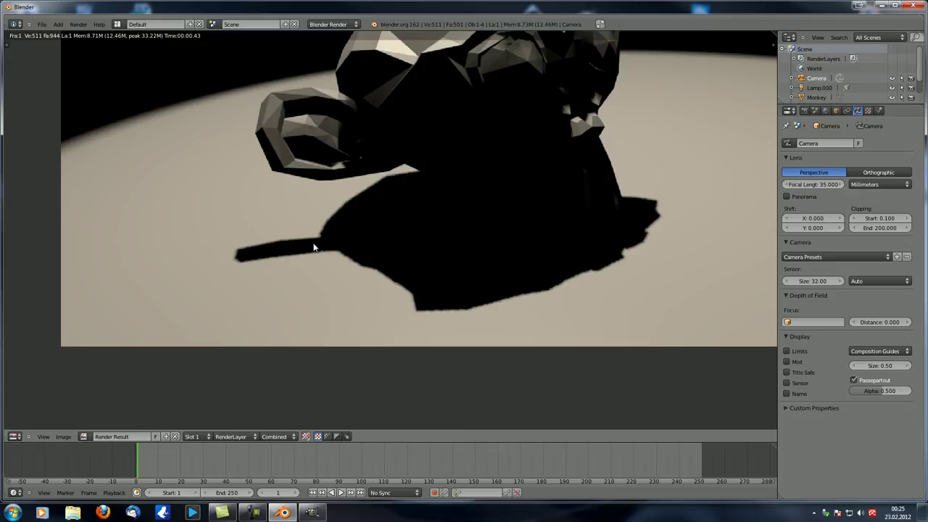
scroll(493, 265, "down", 3)
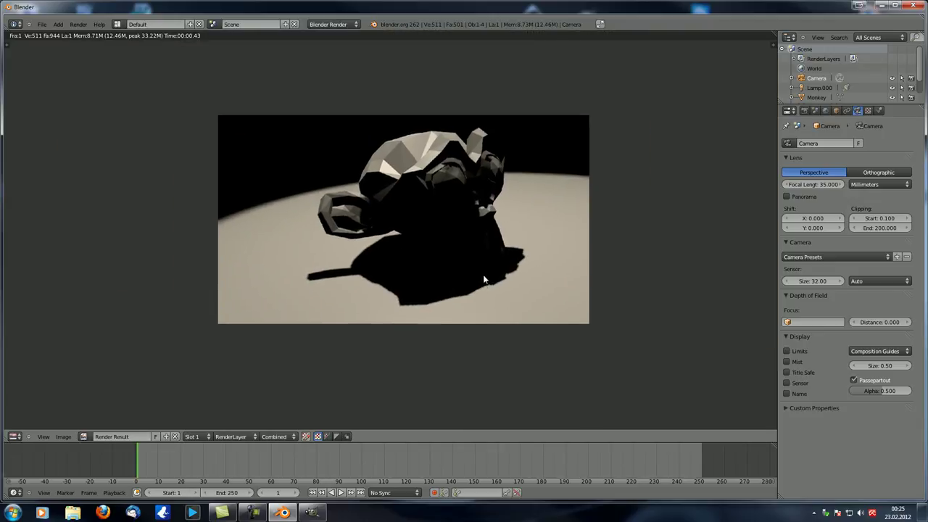
scroll(483, 271, "up", 3)
scroll(504, 237, "down", 1)
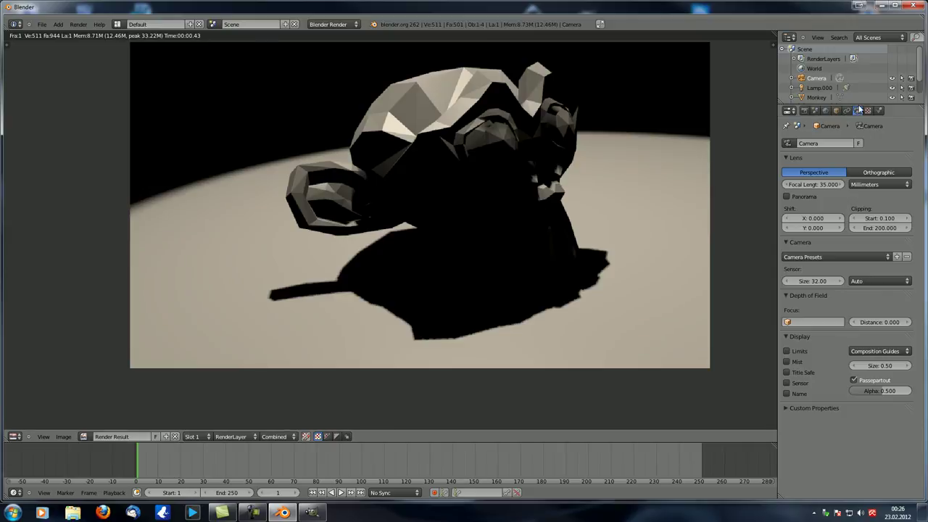
Step: Select the spot lamp, switch its shadow filter type to Gauss, render the scene and examine the shadow's edges
left_click(819, 87)
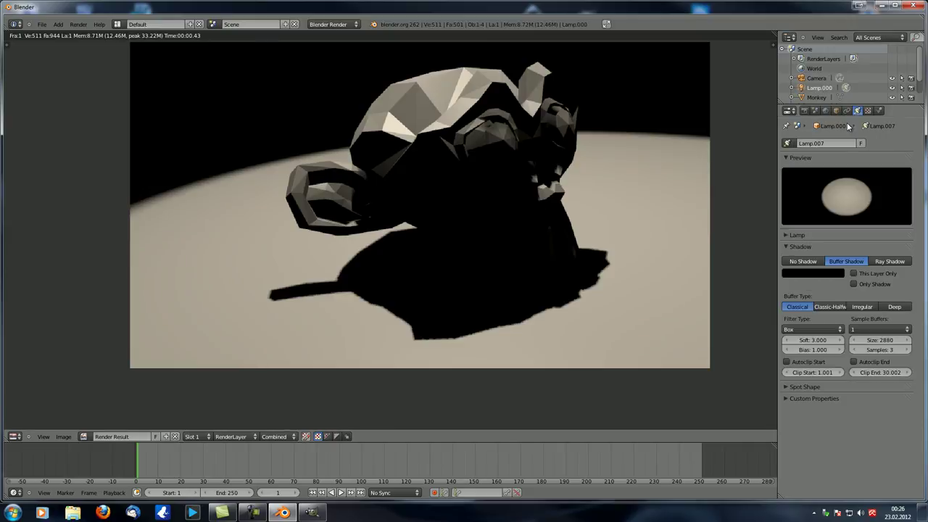
left_click(801, 331)
left_click(803, 321)
left_click(802, 330)
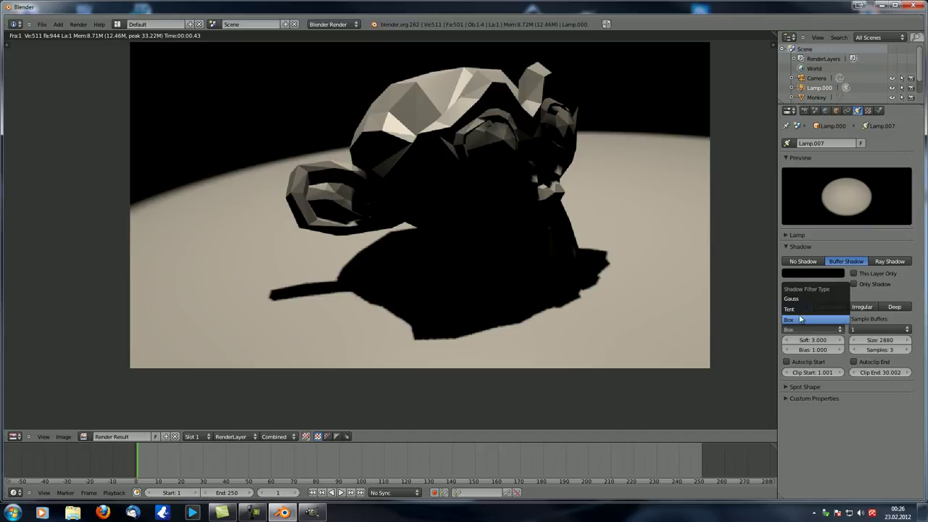
left_click(793, 298)
key("F12")
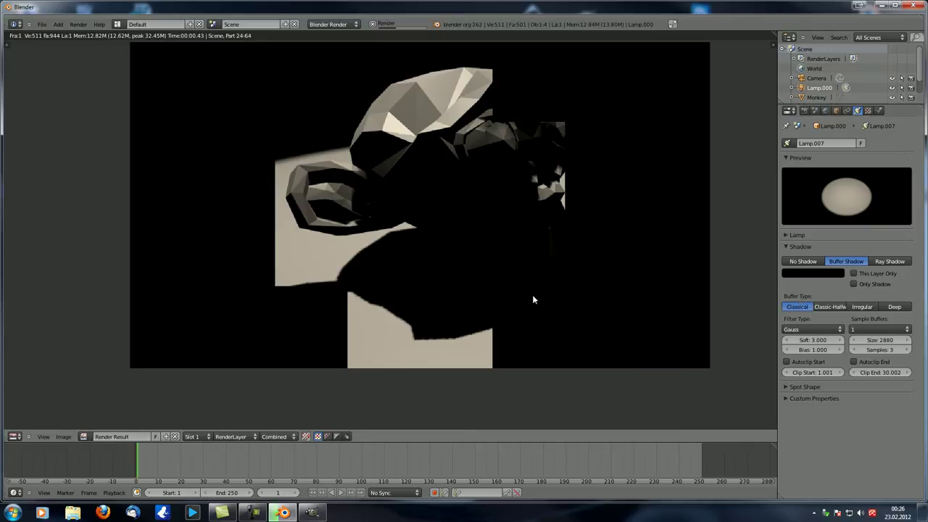
scroll(439, 273, "up", 4)
middle_click_drag(439, 273, 396, 137)
scroll(425, 171, "down", 2)
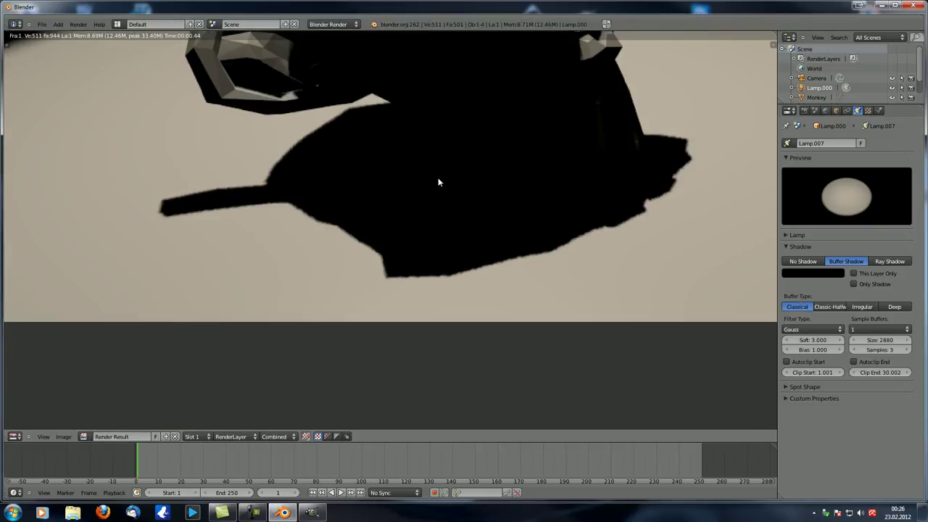
middle_click_drag(512, 207, 517, 304)
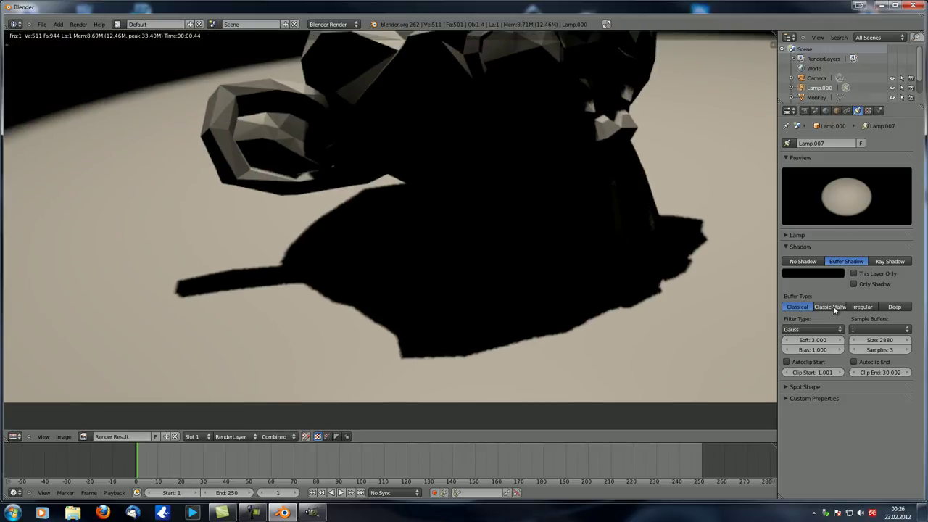
Step: Return the shadow filter type to Box and compare the Ray Shadow settings before switching back to Buffer Shadow
left_click(810, 329)
left_click(807, 319)
middle_click_drag(524, 275, 554, 276)
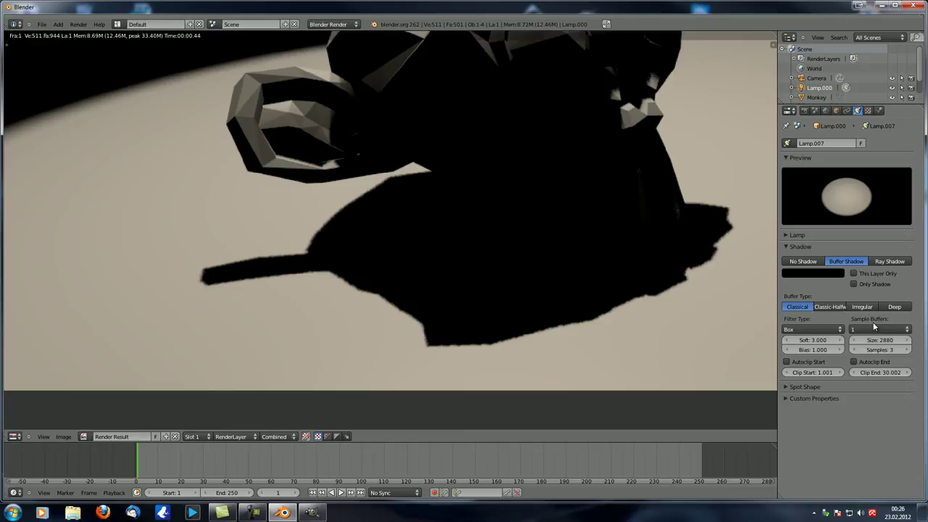
left_click(897, 262)
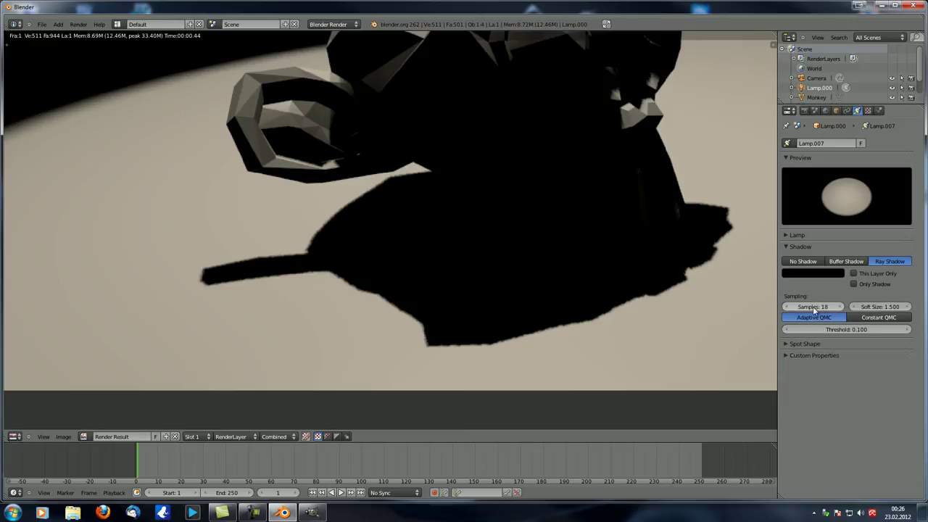
left_click(848, 262)
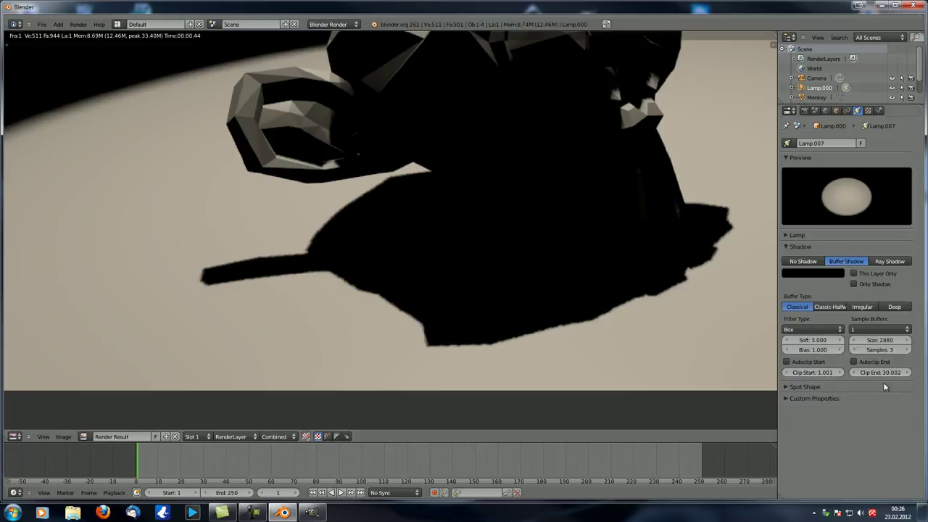
Step: Set the spot lamp's shadow sample buffers to 9 and render the scene
left_click(870, 330)
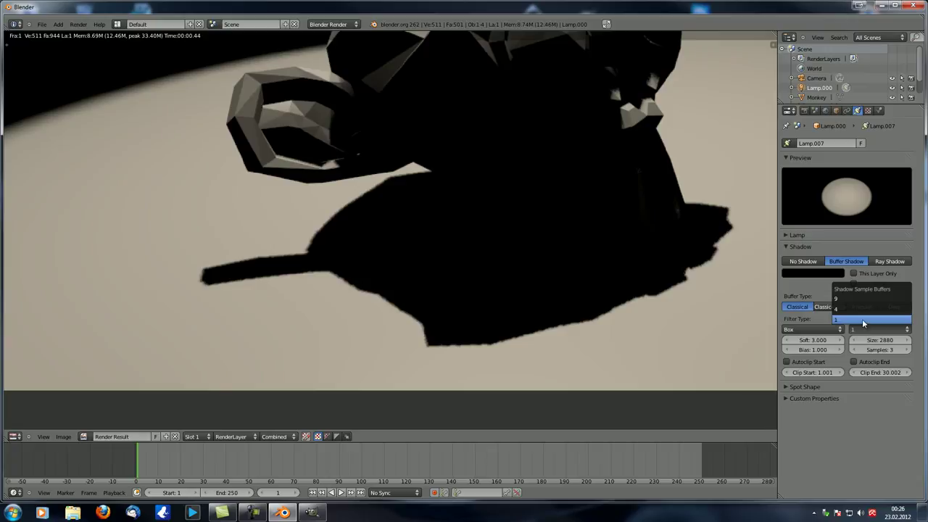
left_click(862, 299)
key("F12")
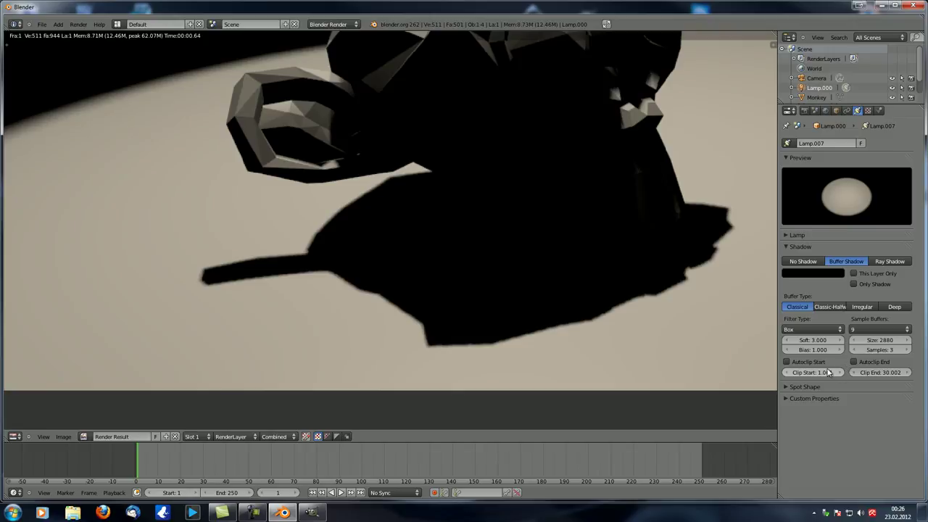
Step: Test-render the buffer shadow with its Soft value set to 5
left_click(812, 340)
type("5")
key("Return")
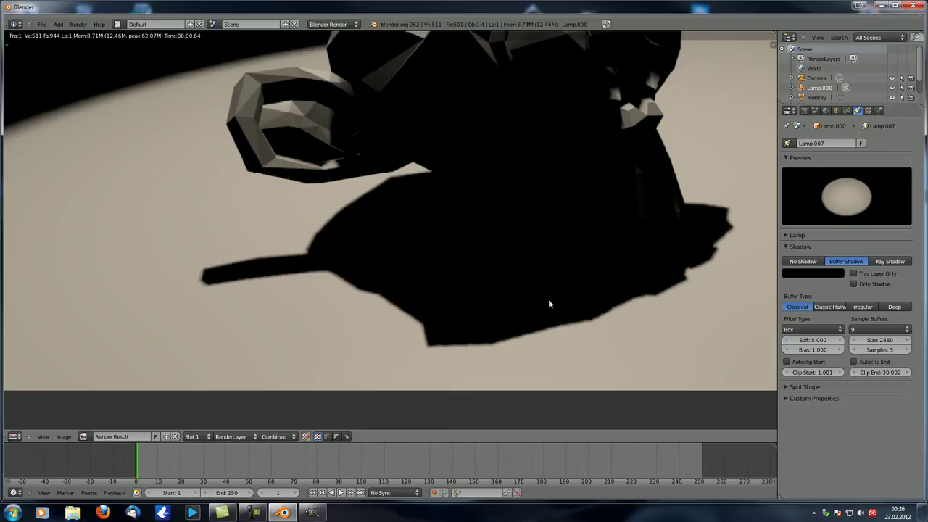
key("F12")
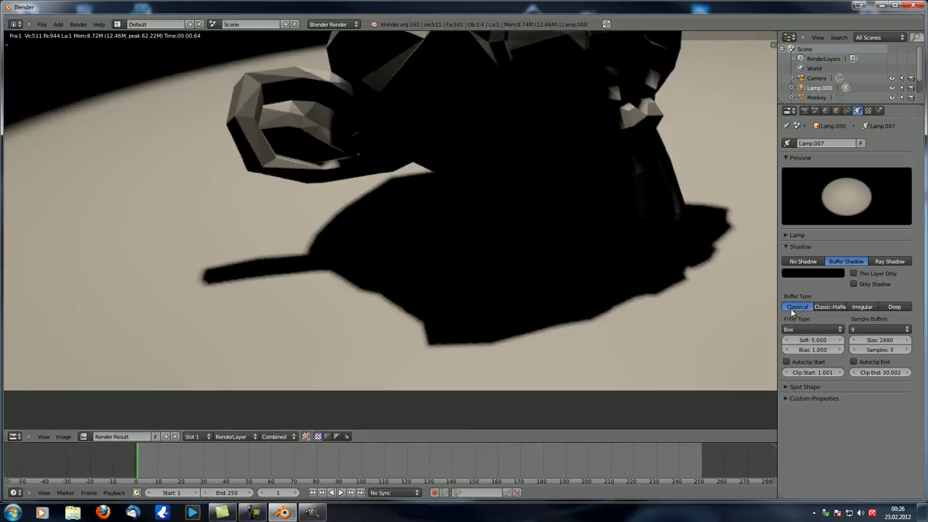
Step: Test-render the buffer shadow with its Soft value set to 0 and inspect the edges
left_click(812, 340)
type("0")
key("Return")
key("F12")
scroll(360, 364, "up", 1)
scroll(359, 365, "down", 1)
Step: Set the buffer shadow's Soft value back to 3 and render the scene
left_click(811, 339)
type("3")
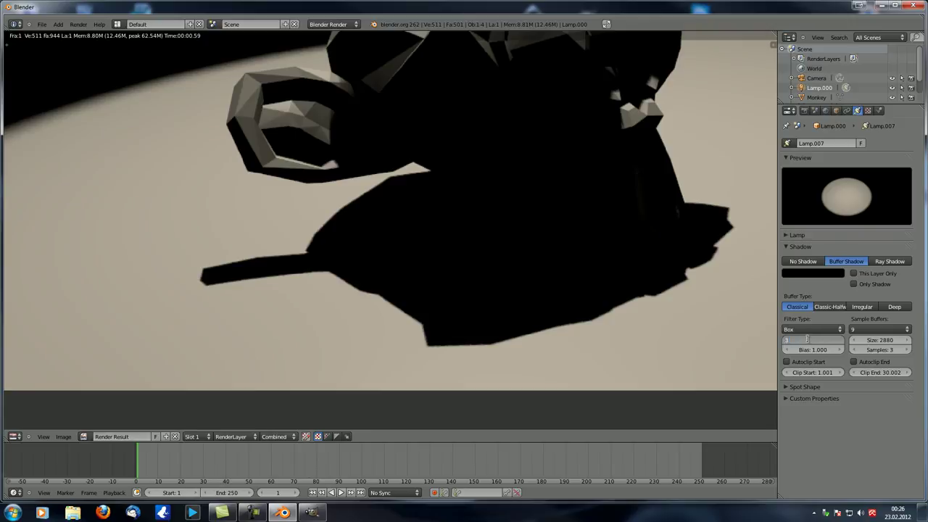
key("Return")
key("F12")
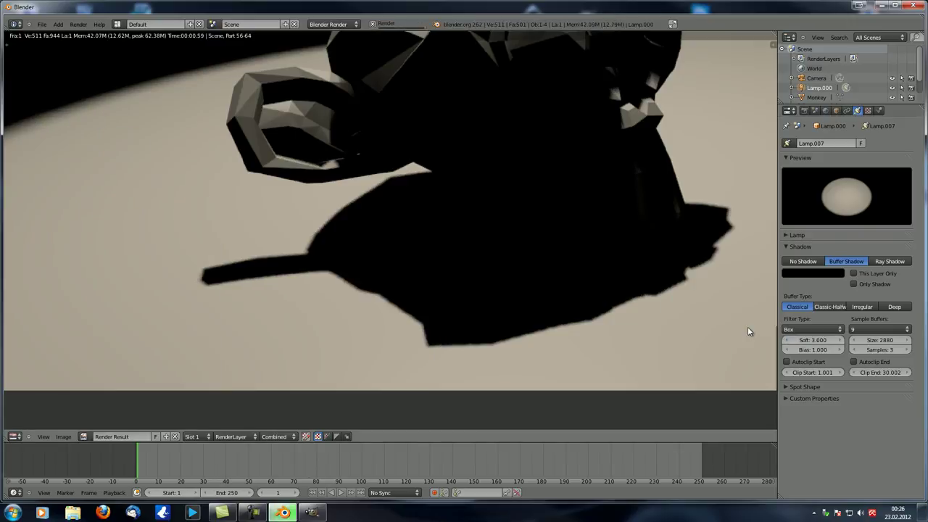
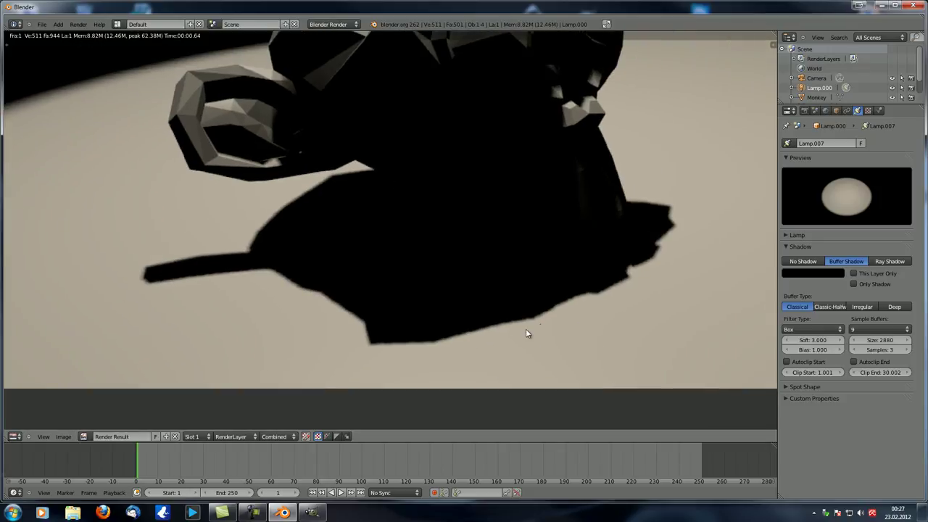
Step: Increase the shadow buffer size to 4096, render the scene and examine the monkey's shadow edges up close
left_click(879, 341)
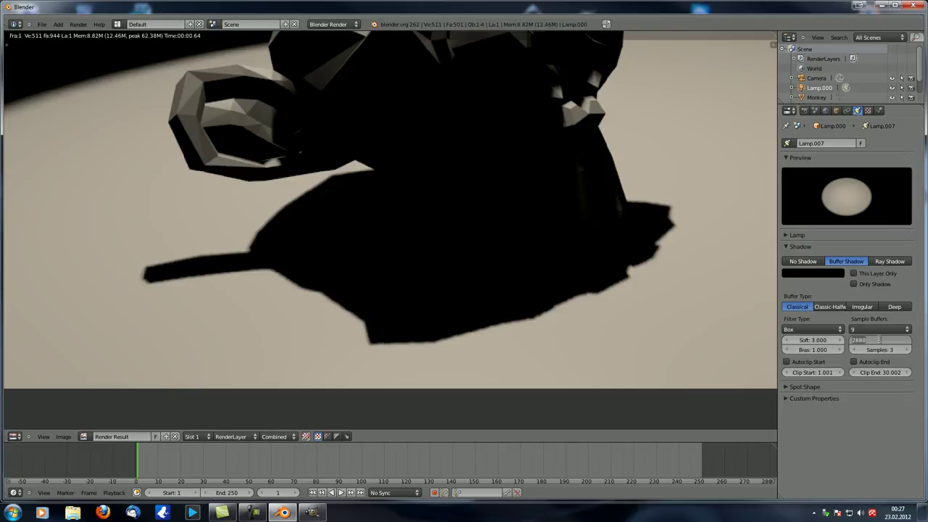
type("4096")
key("Return")
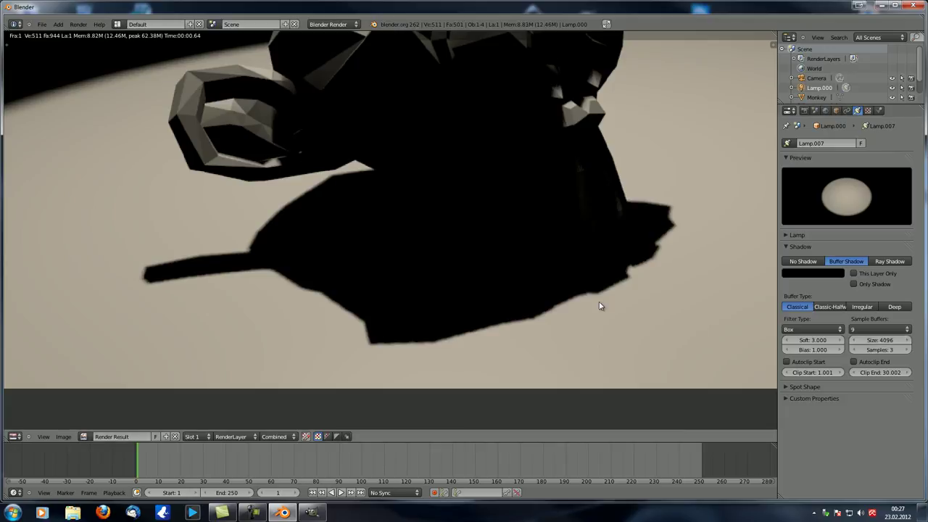
scroll(600, 306, "up", 3)
key("F12")
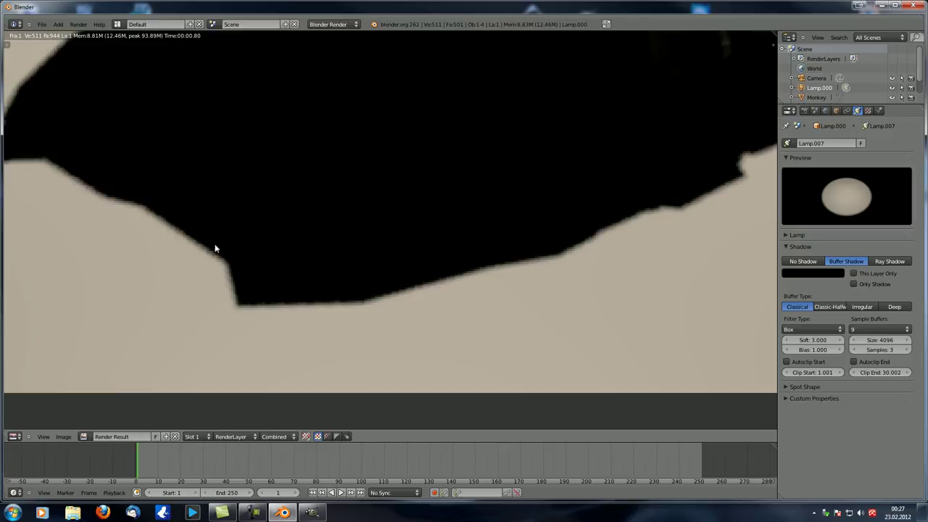
scroll(253, 267, "down", 3)
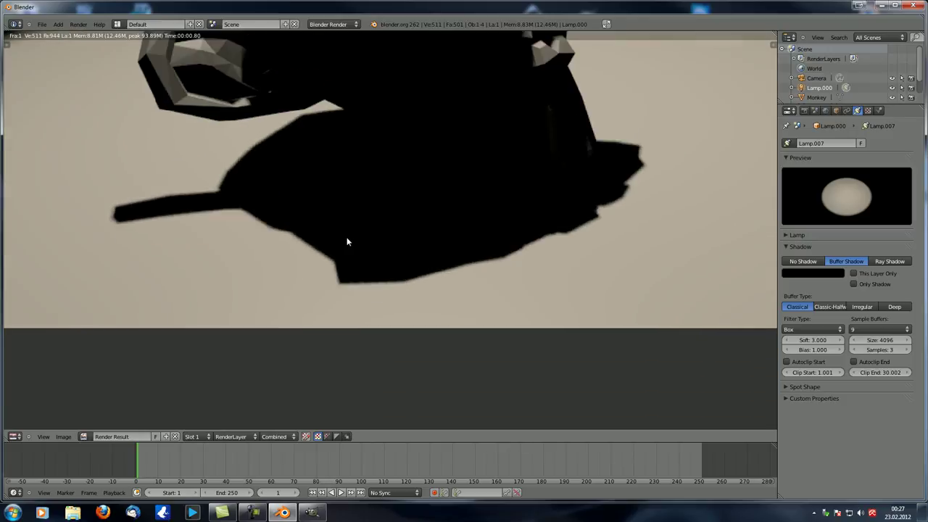
scroll(344, 244, "up", 3)
Step: Test-render a shadow buffer size of 8192 and inspect the shadow's edges and the render time
left_click(872, 339)
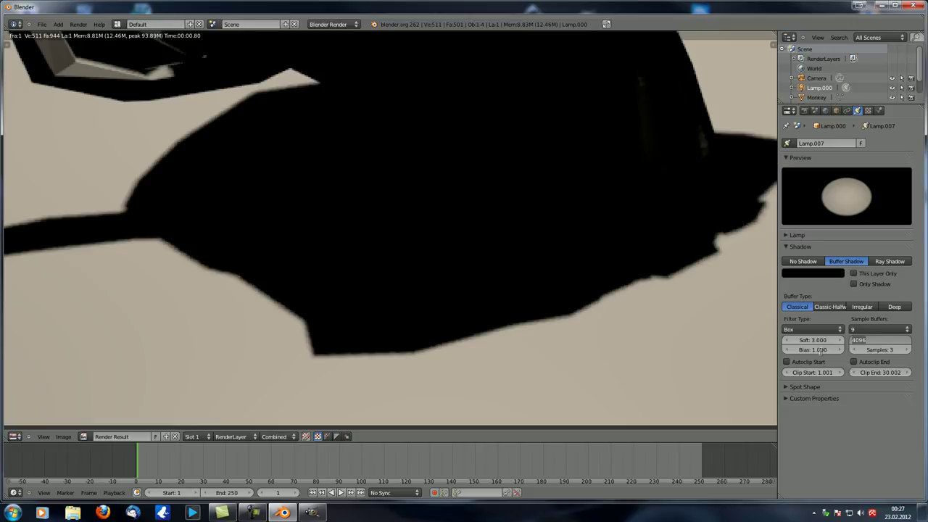
type("8192")
key("Return")
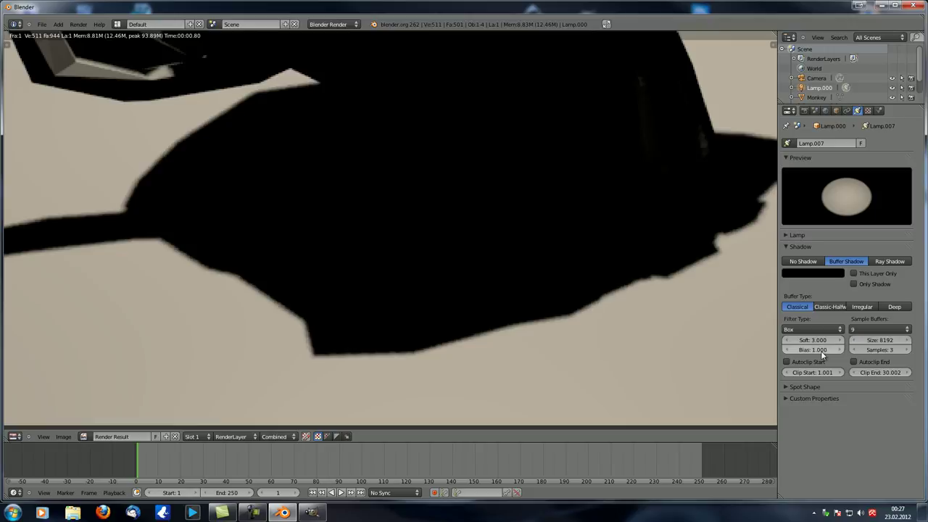
key("F12")
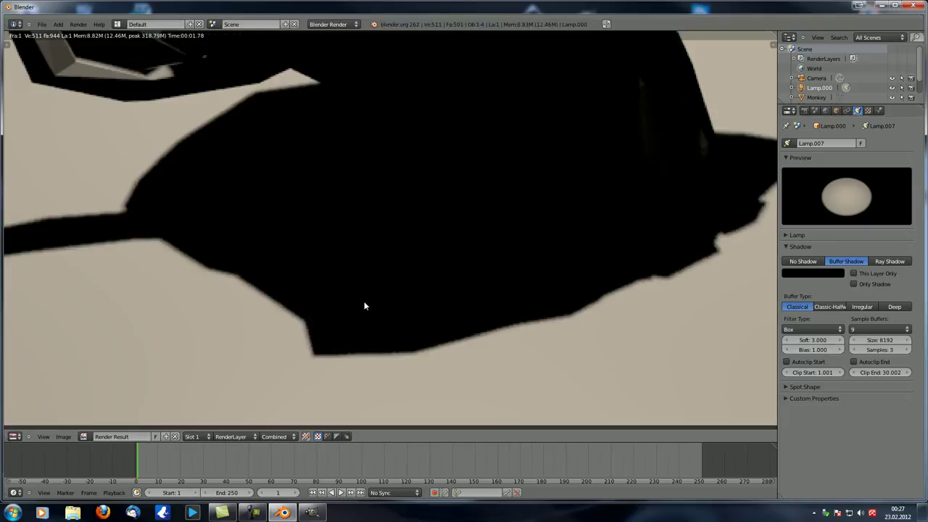
middle_click_drag(356, 309, 224, 376)
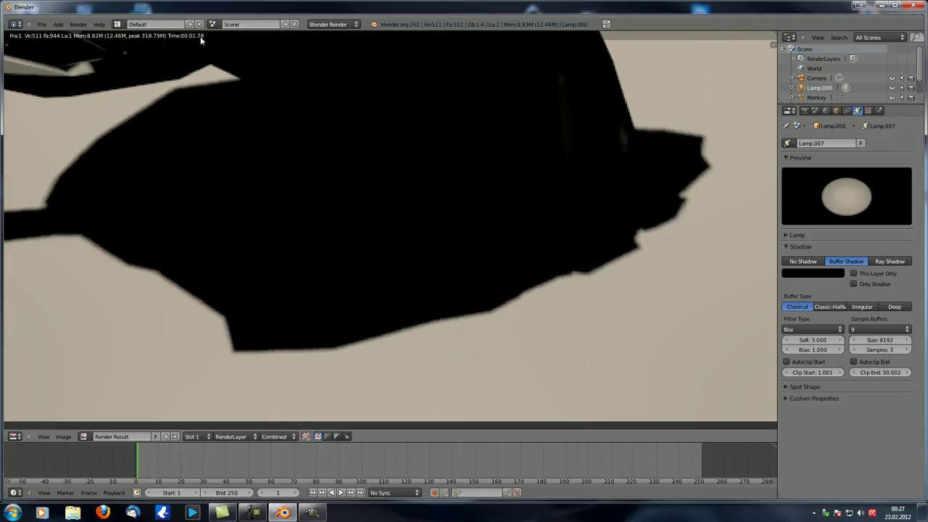
Step: Return the shadow buffer size to 4096 and render the scene again
left_click(880, 340)
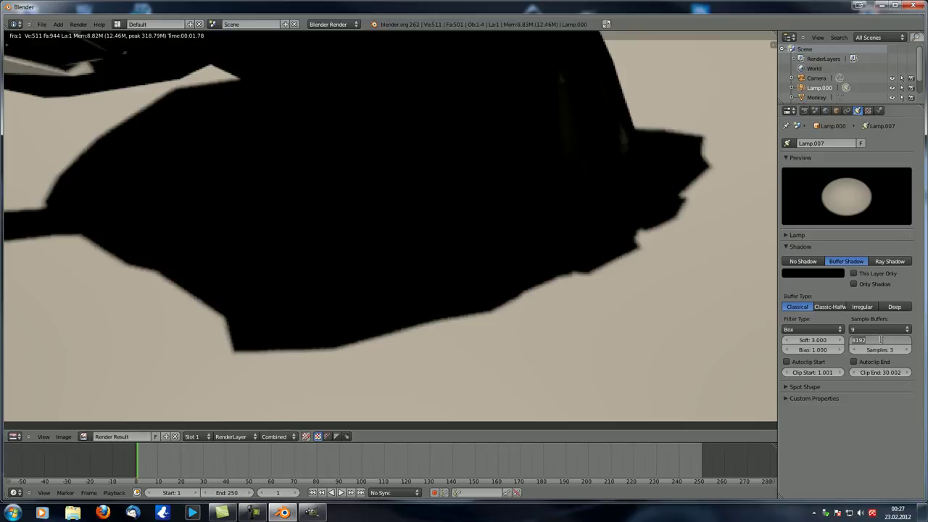
type("4096")
key("Return")
key("F12")
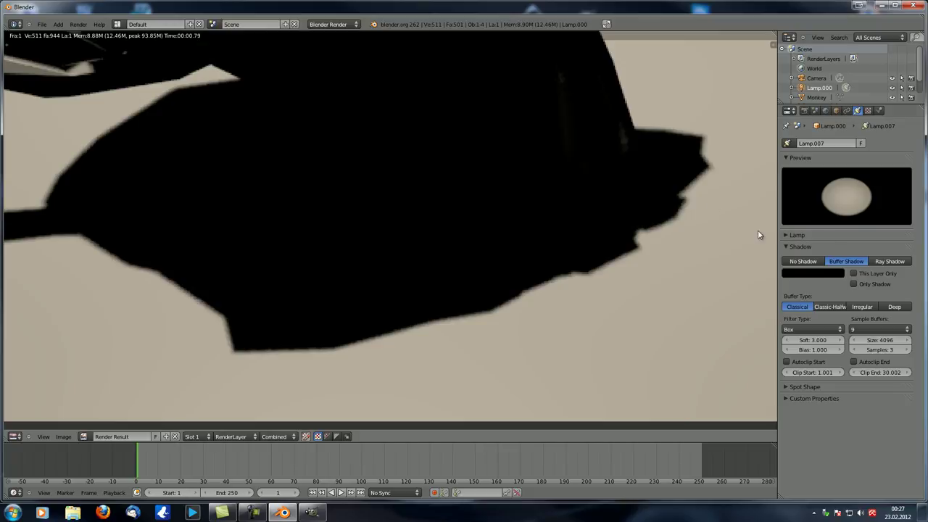
Step: Look at the Ray Shadow settings for comparison, return to Buffer Shadow and inspect the rendered shadow
left_click(880, 262)
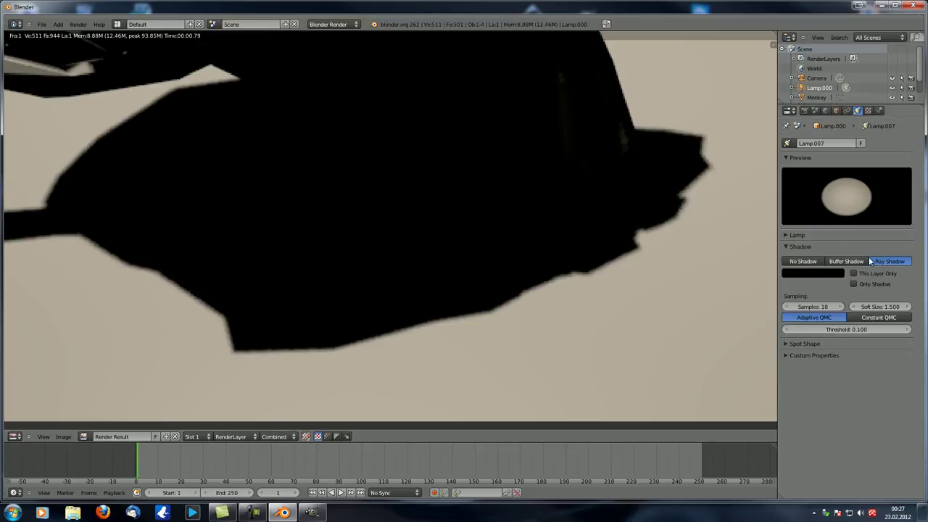
left_click(846, 261)
middle_click_drag(300, 240, 373, 269)
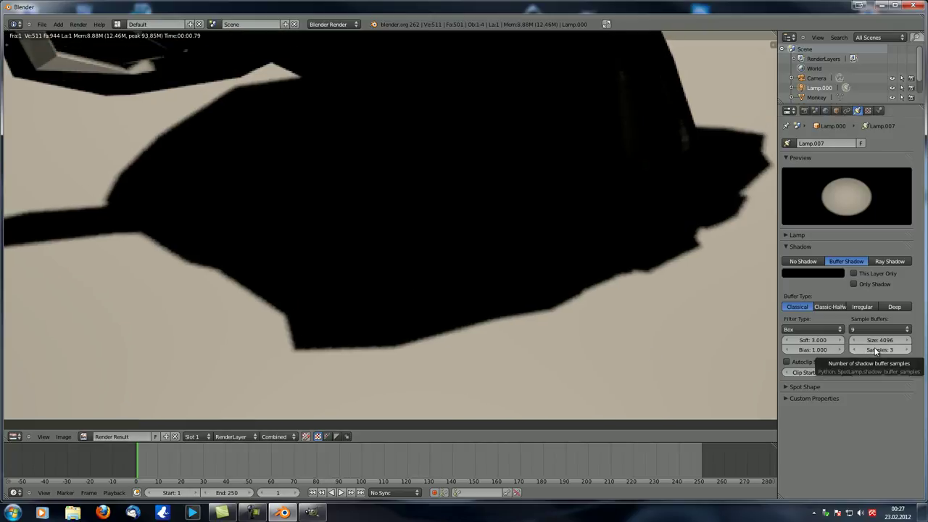
Step: Set the number of shadow buffer samples to 5 and render the scene
left_click_drag(877, 351, 880, 353)
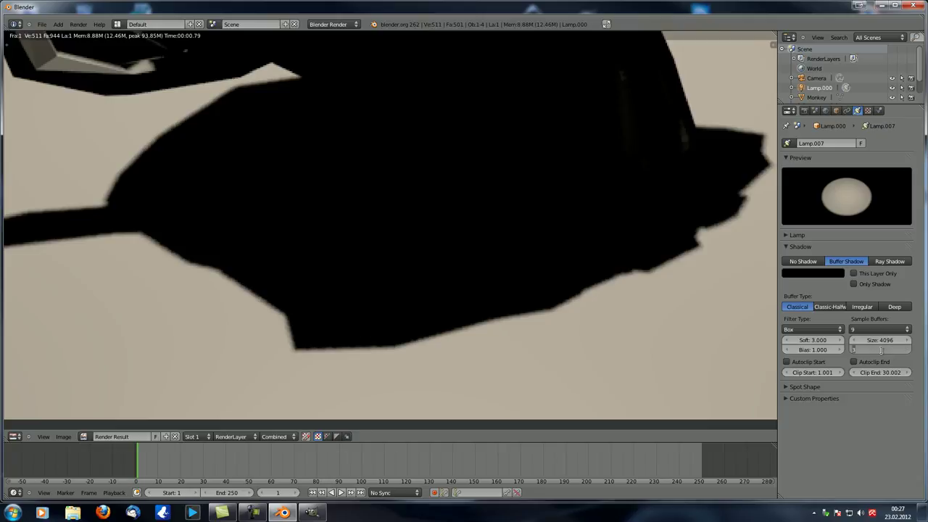
key("Return")
key("F12")
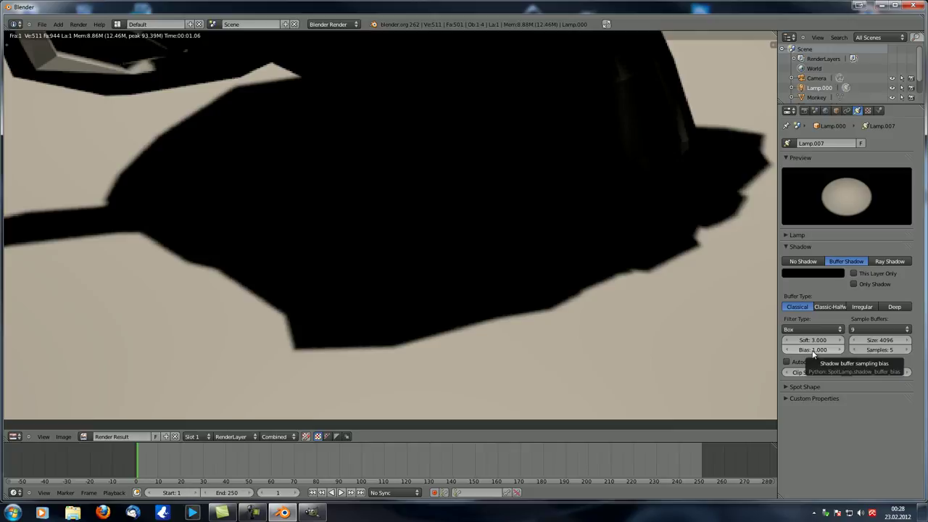
Step: Test-render the shadow buffer bias at its 5.000 setting and inspect the shading on the monkey
left_click_drag(815, 353, 497, 334)
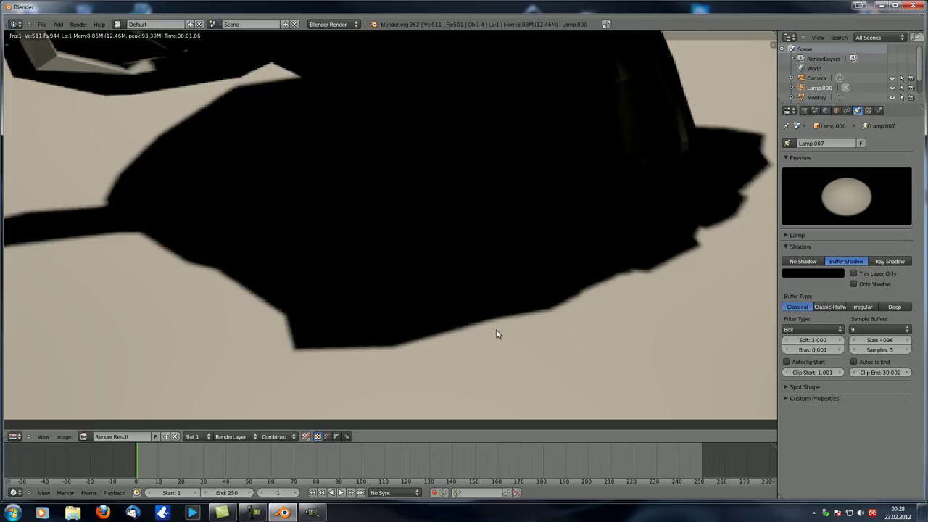
scroll(497, 331, "down", 2)
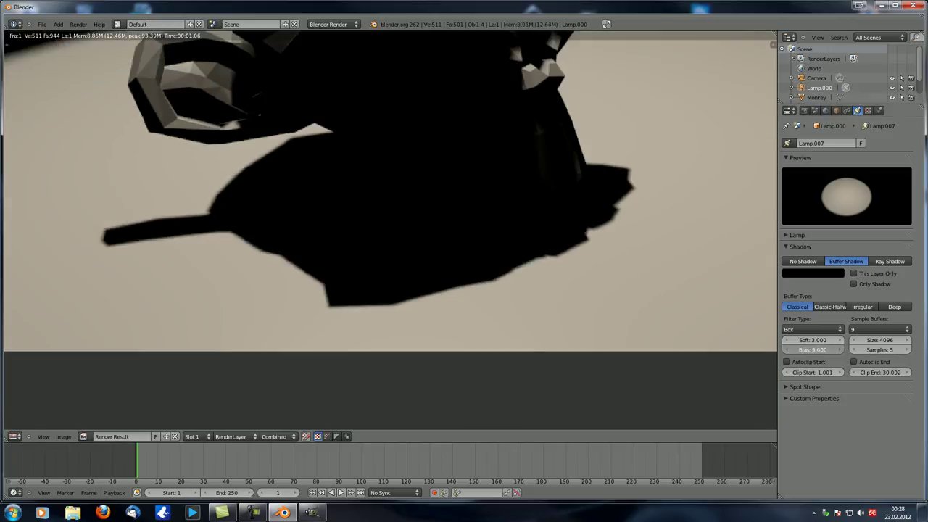
key("F12")
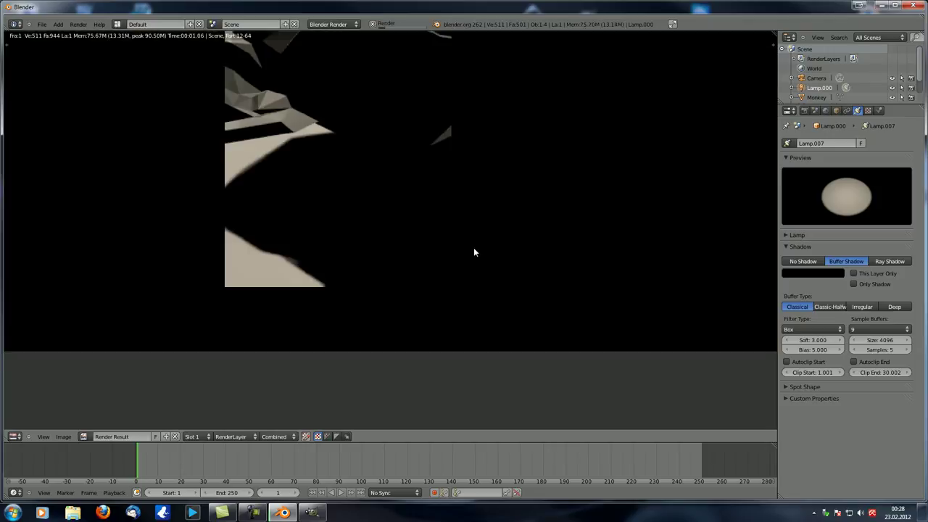
middle_click_drag(475, 252, 462, 284)
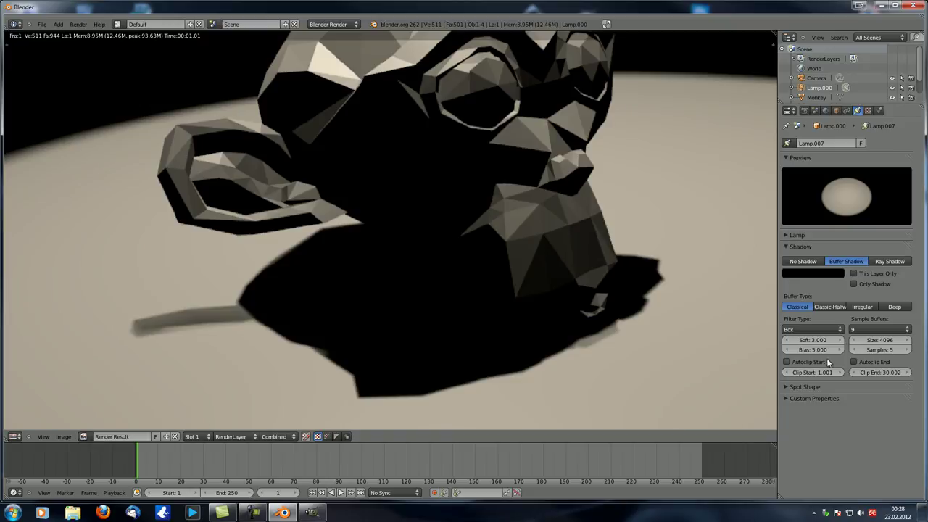
Step: Lower the shadow buffer bias to 0.001 and render the scene
left_click_drag(811, 349, 34, 354)
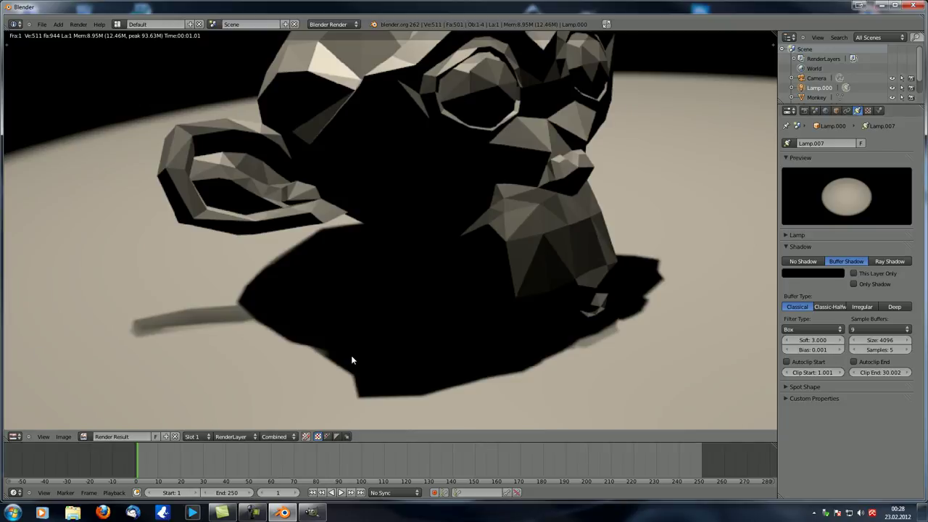
key("F12")
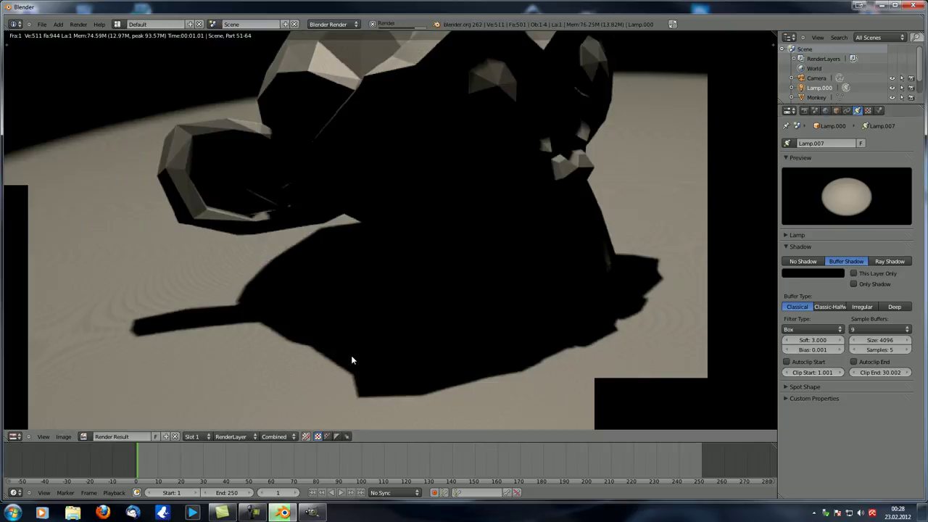
Step: Inspect the ground shading and the shadow edges in the rendered image up close
scroll(255, 324, "down", 4)
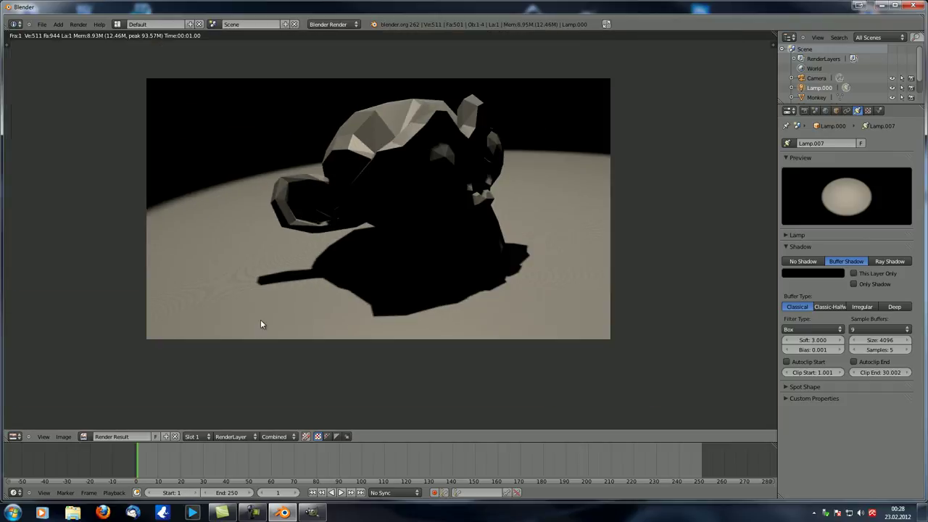
scroll(259, 320, "up", 5)
scroll(325, 271, "up", 3)
scroll(406, 268, "down", 3)
middle_click_drag(406, 268, 428, 264)
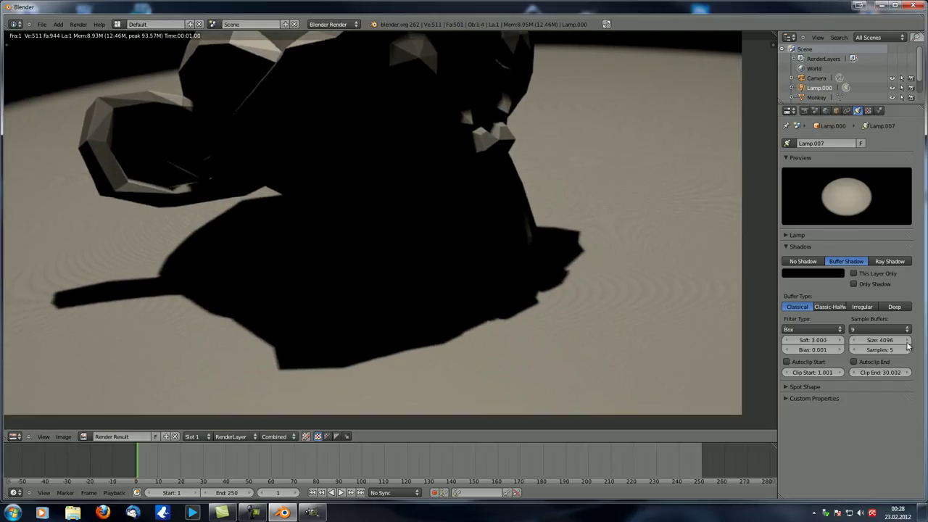
Step: Set the shadow buffer bias to 1.000, render the scene and inspect the monkey's shading and shadow
left_click(821, 350)
type("1")
key("Return")
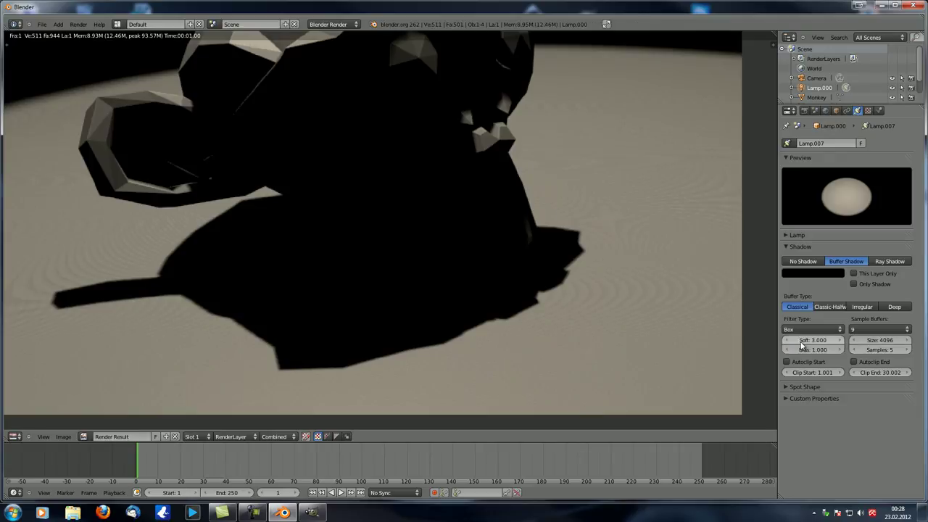
key("F12")
scroll(344, 265, "up", 2)
middle_click_drag(344, 266, 421, 315)
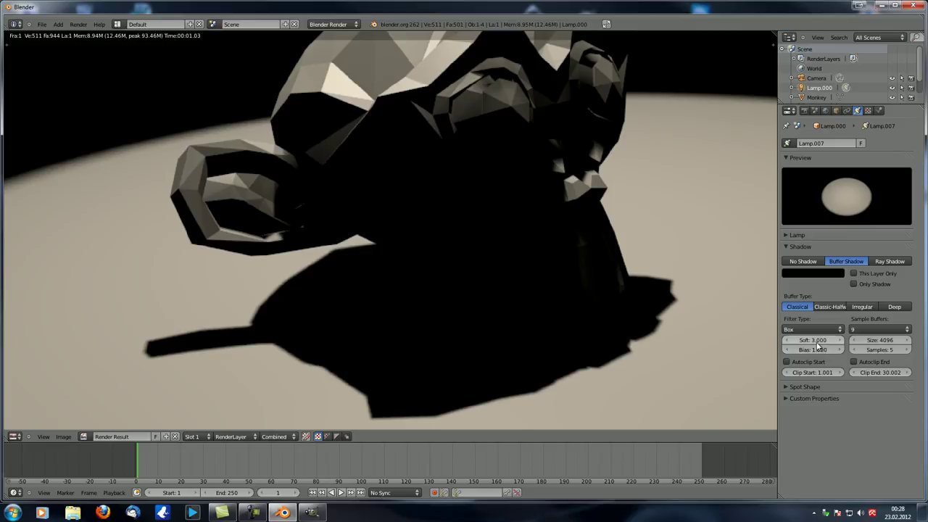
scroll(567, 321, "down", 2)
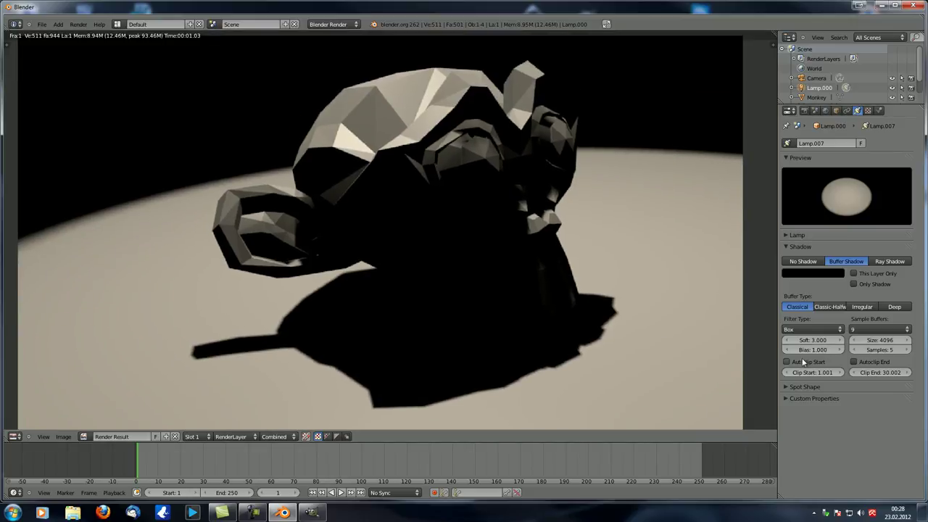
middle_click_drag(555, 403, 508, 353)
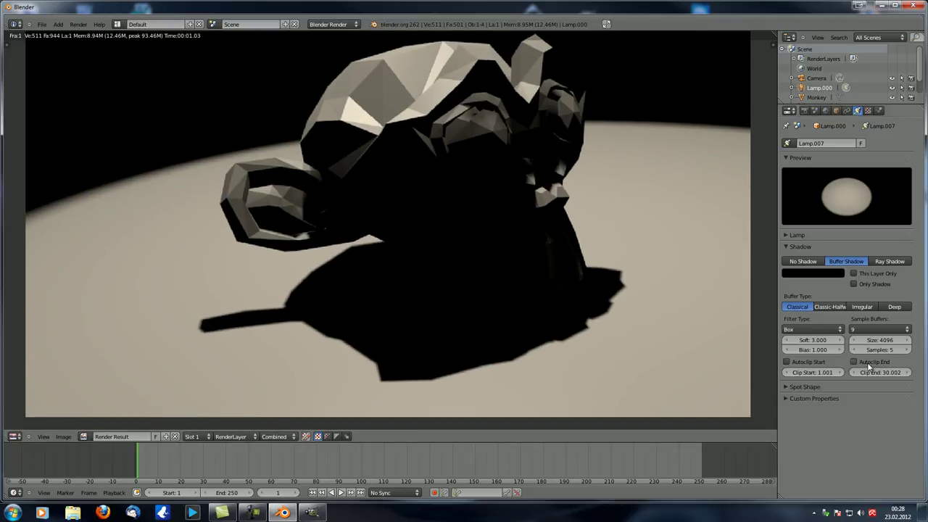
scroll(486, 309, "down", 1)
middle_click_drag(470, 313, 476, 324)
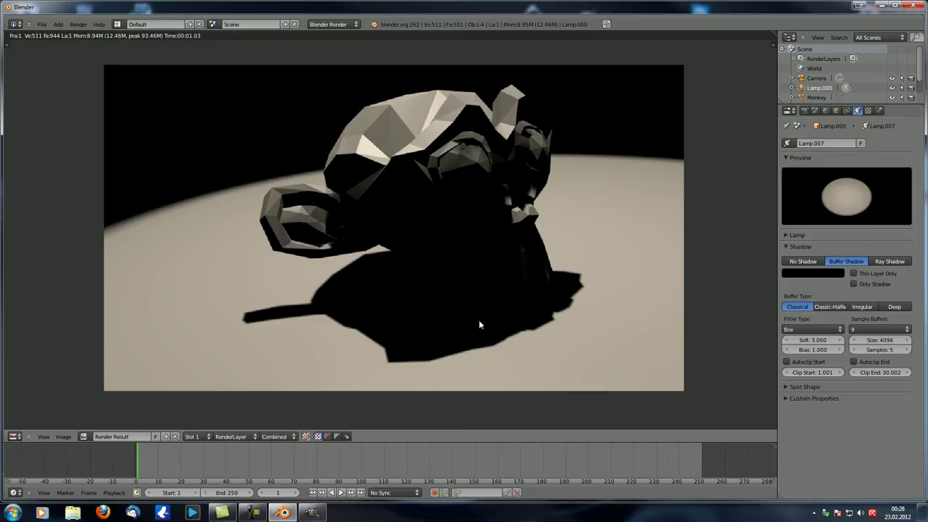
Step: Raise the spot lamp's shadow clip start to 6.261 while viewing the scene from the front, and render it
key("Escape")
scroll(457, 305, "down", 5)
key("KP_1")
scroll(325, 181, "up", 4)
middle_click_drag(414, 217, 488, 308, "shift")
scroll(487, 308, "up", 2)
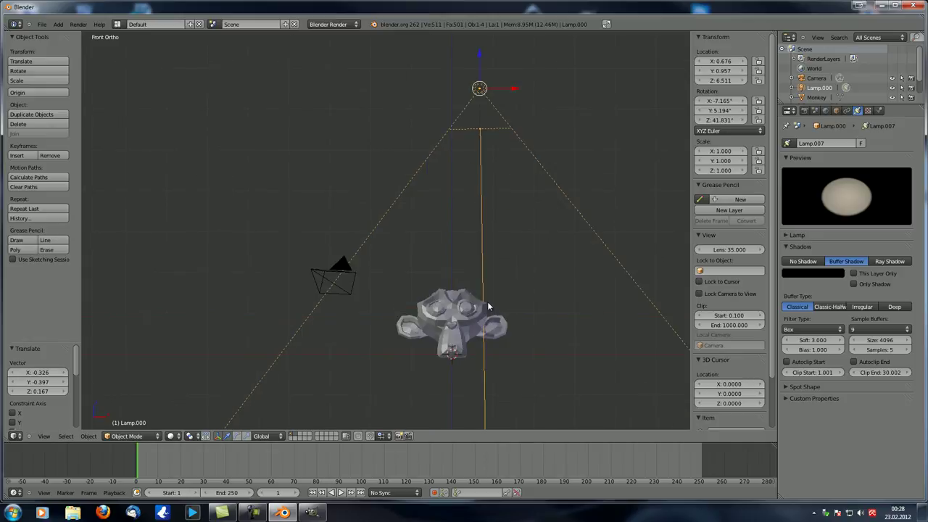
left_click_drag(815, 374, 842, 374)
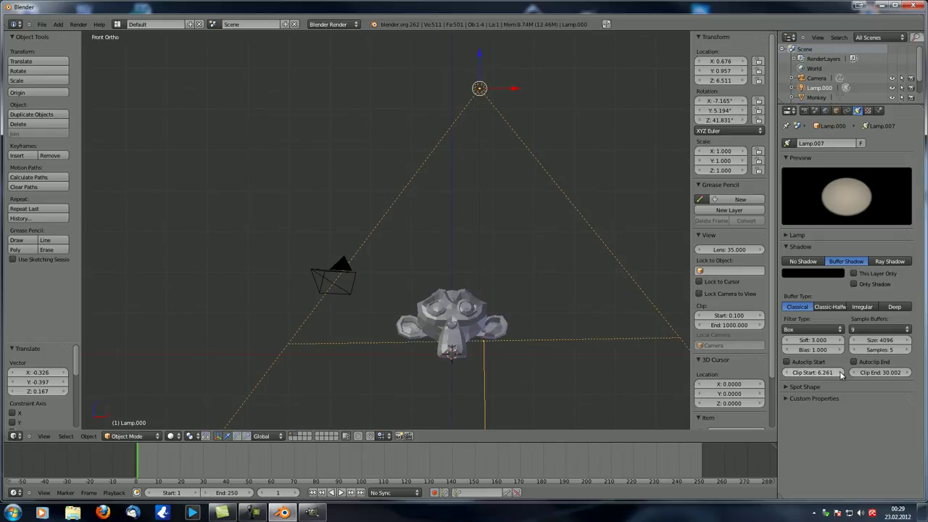
scroll(432, 272, "down", 4)
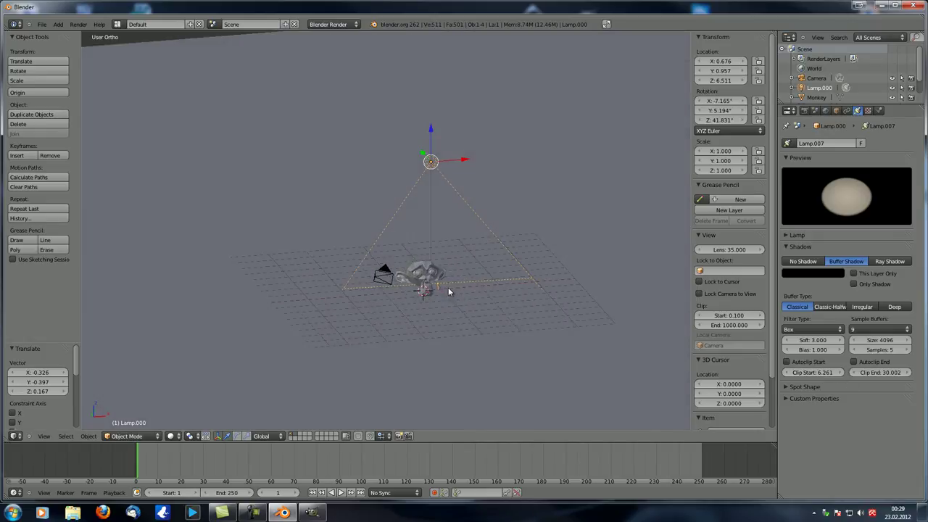
key("F12")
scroll(449, 298, "up", 1)
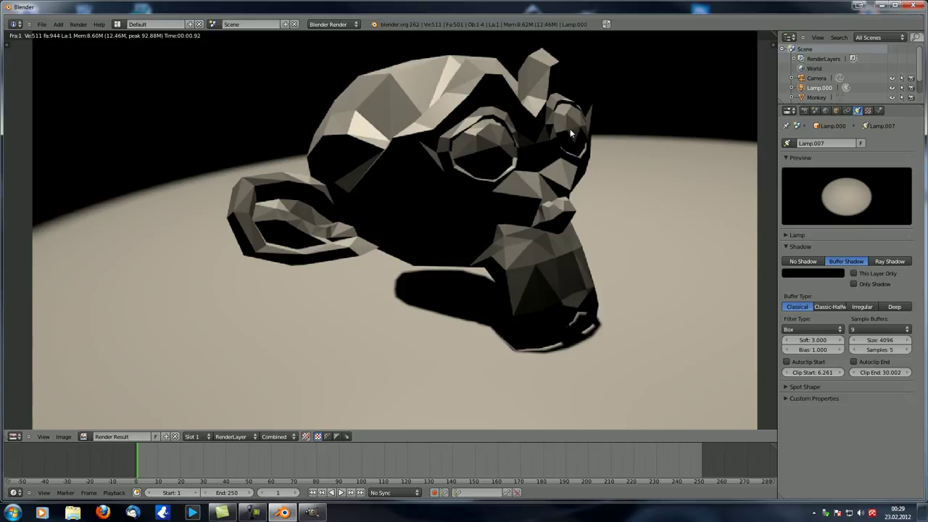
scroll(447, 248, "down", 1)
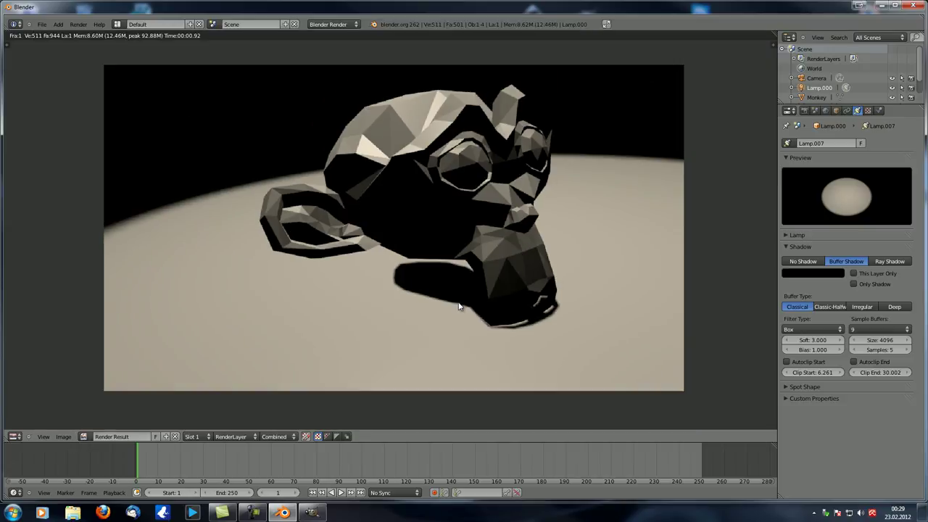
Step: Lower the spot lamp's shadow clip end to 6.359 and render the scene
key("Escape")
middle_click_drag(458, 302, 437, 274)
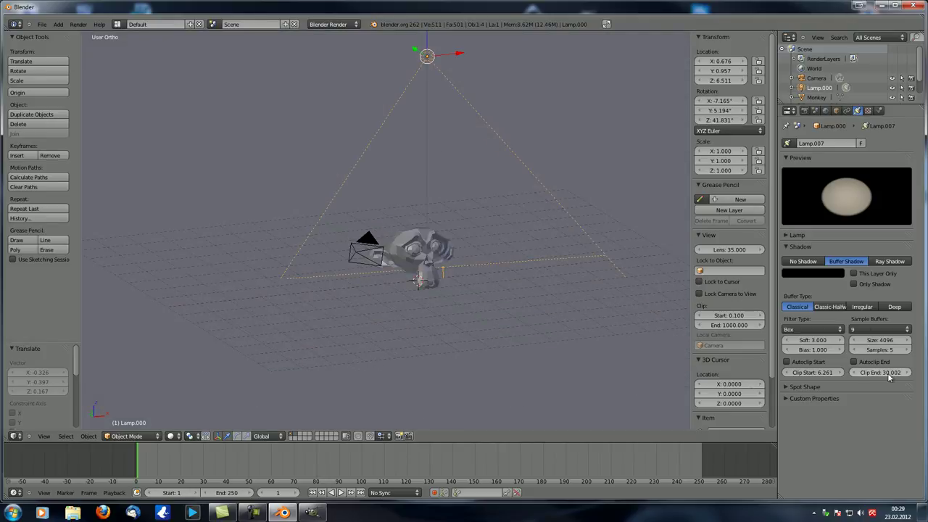
middle_click_drag(445, 330, 434, 304)
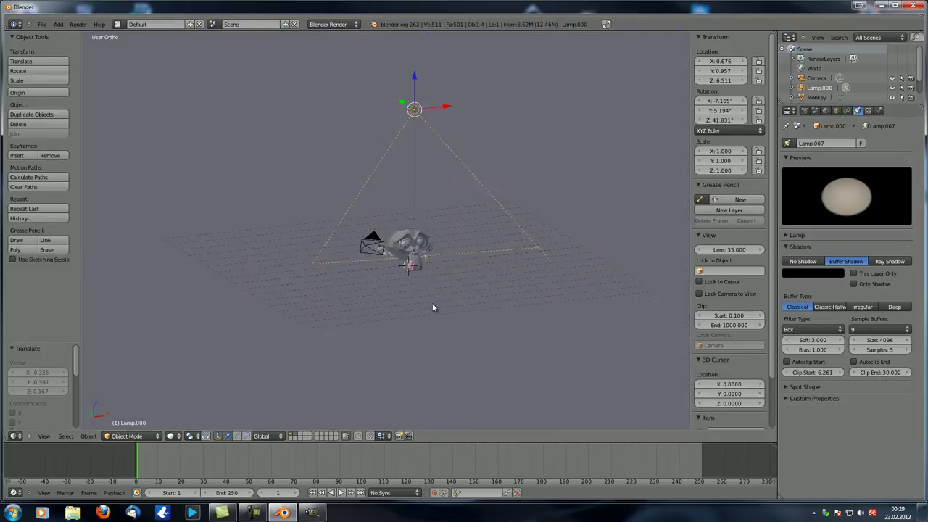
mouse_move(896, 375)
left_mouse_down()
mouse_move(851, 376)
mouse_move(885, 375)
left_mouse_up()
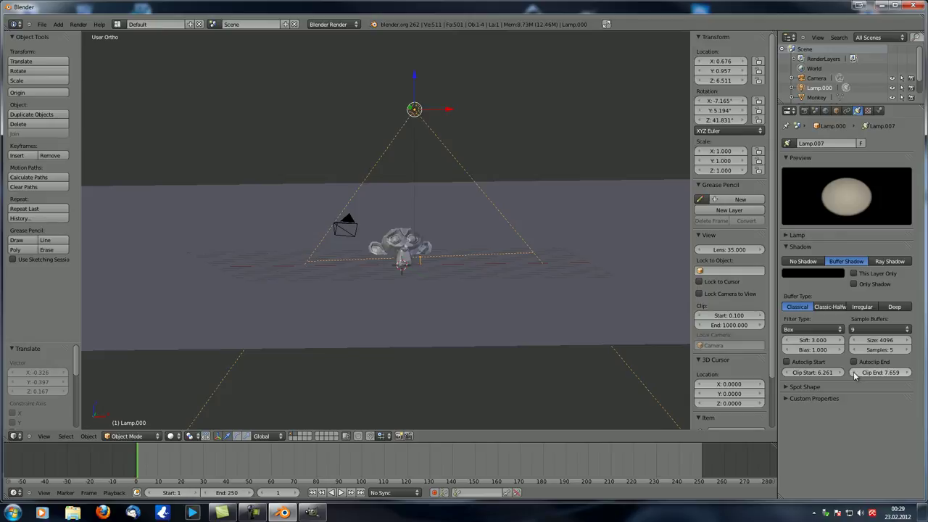
left_click(854, 375)
left_click(854, 374)
left_click(907, 374)
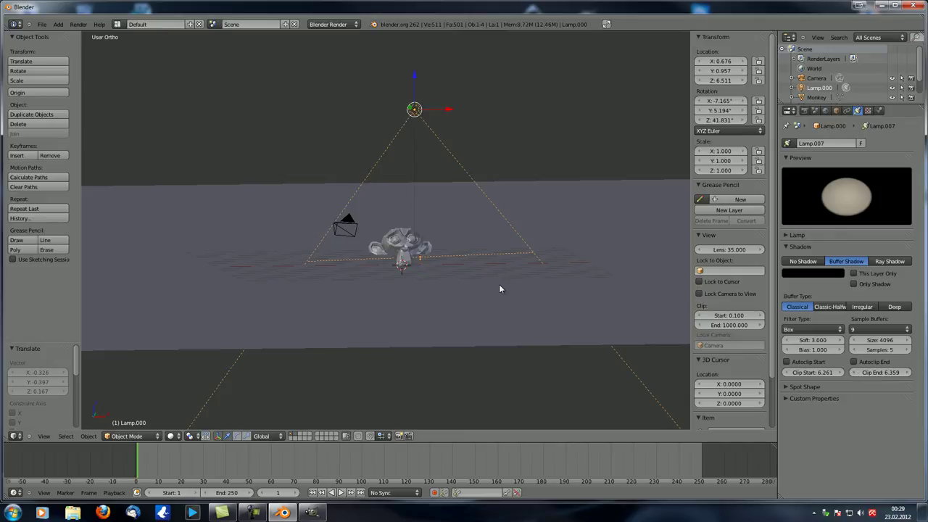
key("F12")
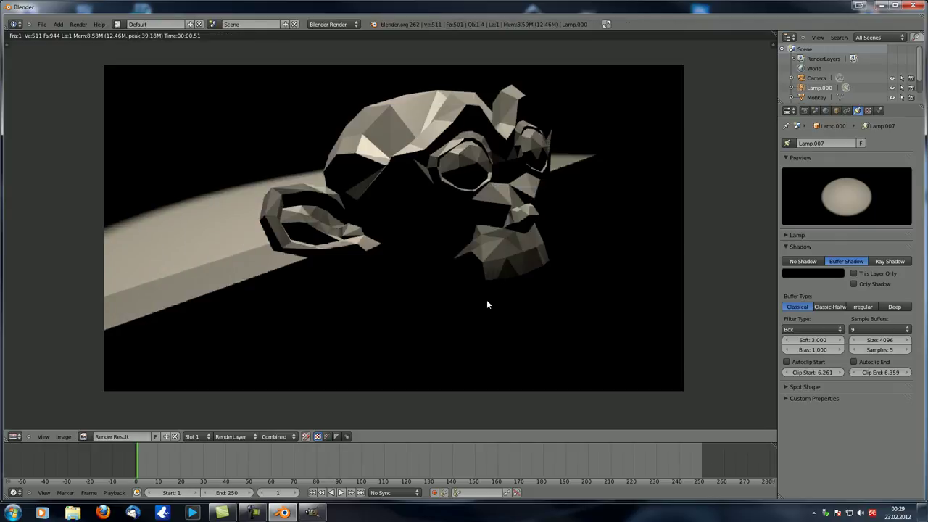
scroll(487, 305, "down", 2)
middle_click_drag(487, 304, 463, 274)
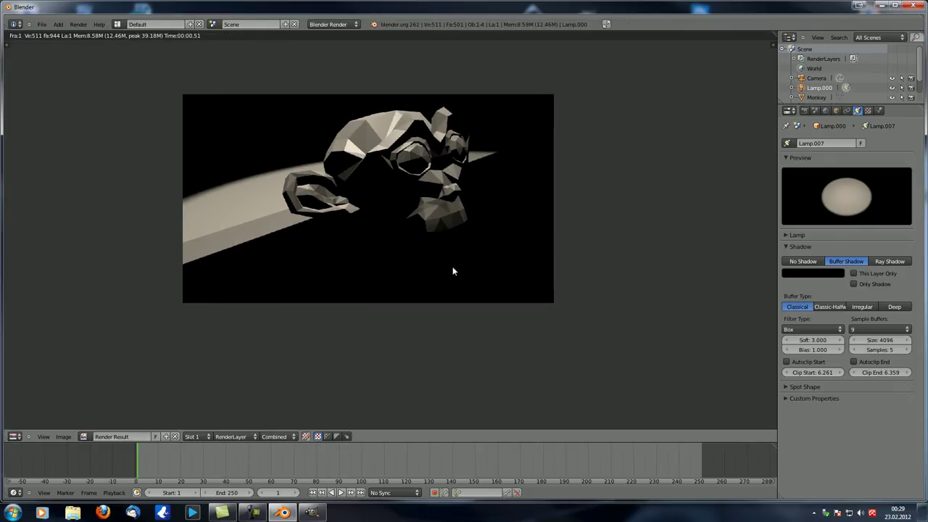
Step: Set the shadow clip start to 0.000 and the clip end to about 383.082
key("Escape")
middle_click_drag(402, 249, 406, 290)
left_click_drag(830, 372, 782, 378)
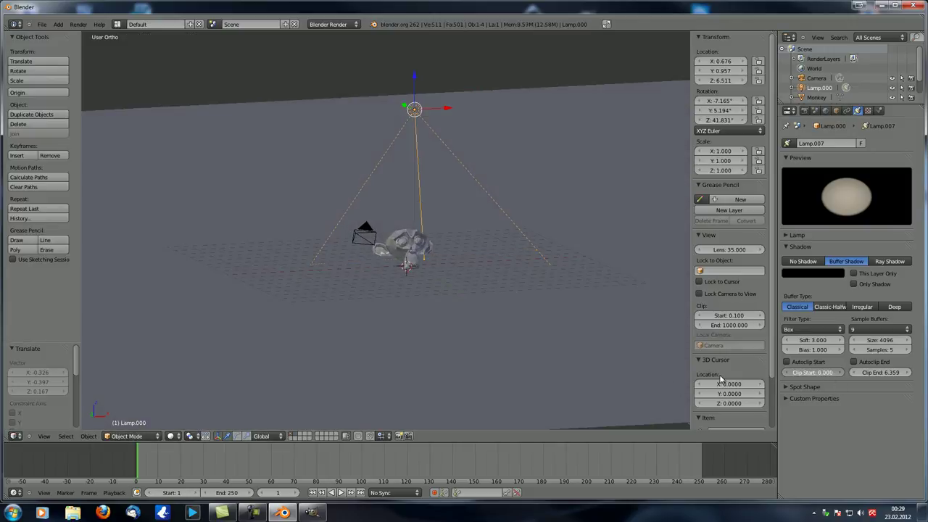
left_click_drag(883, 373, 917, 372)
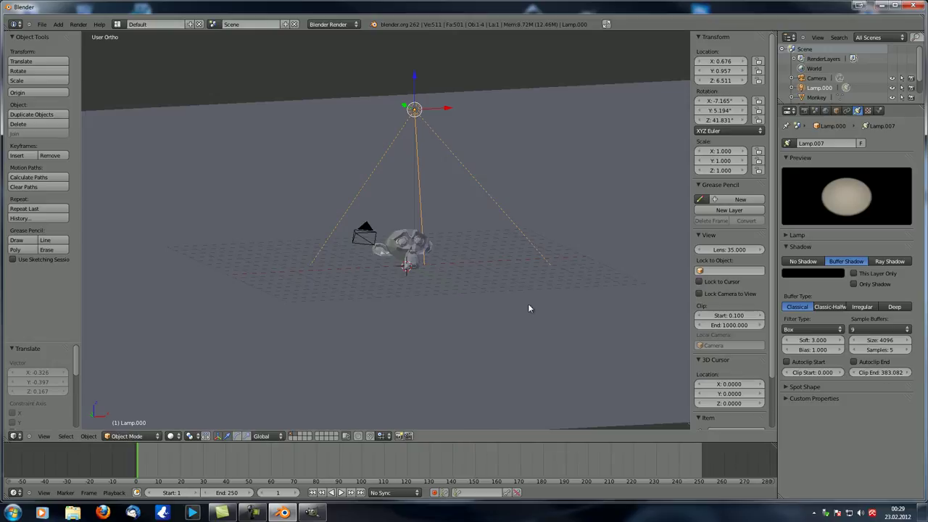
scroll(406, 259, "up", 7)
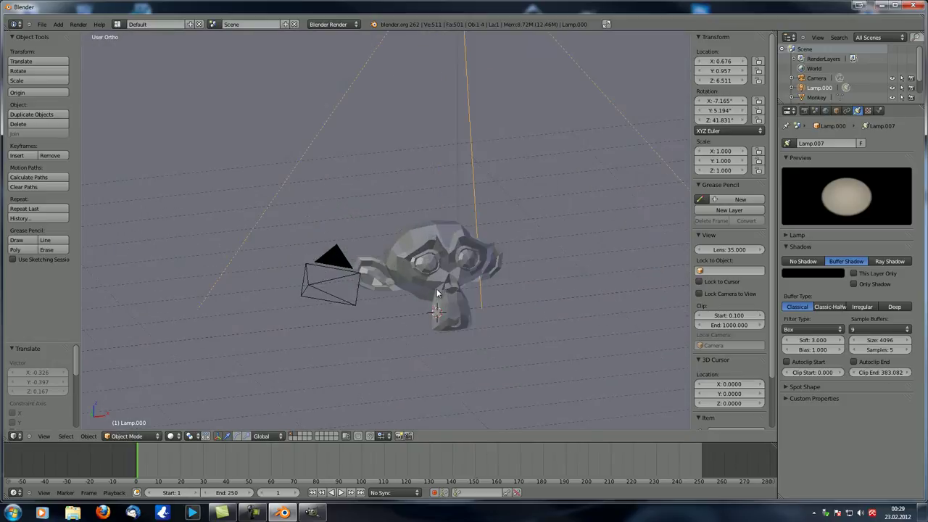
Step: Show the Spot Shape settings and switch the lamp to Ray Shadow
left_click(797, 386)
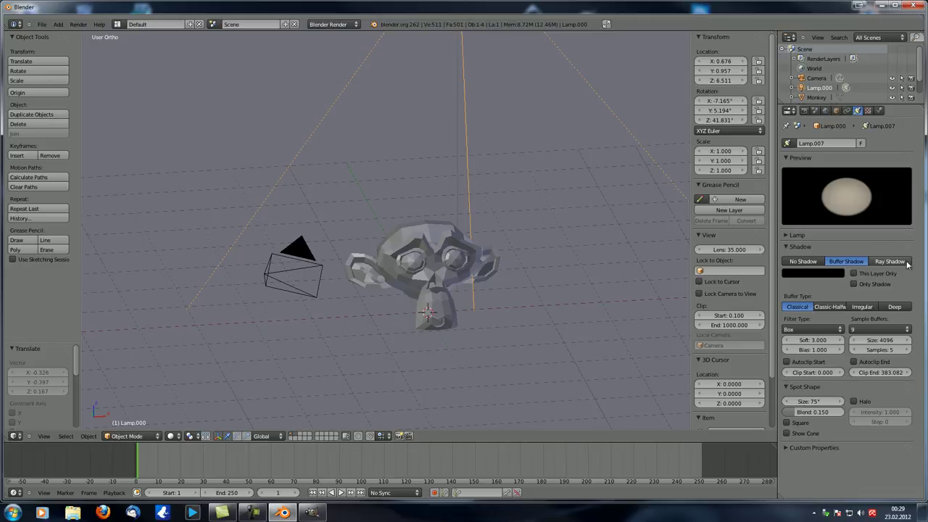
left_click(891, 262)
middle_click_drag(457, 286, 501, 288)
scroll(501, 288, "down", 3)
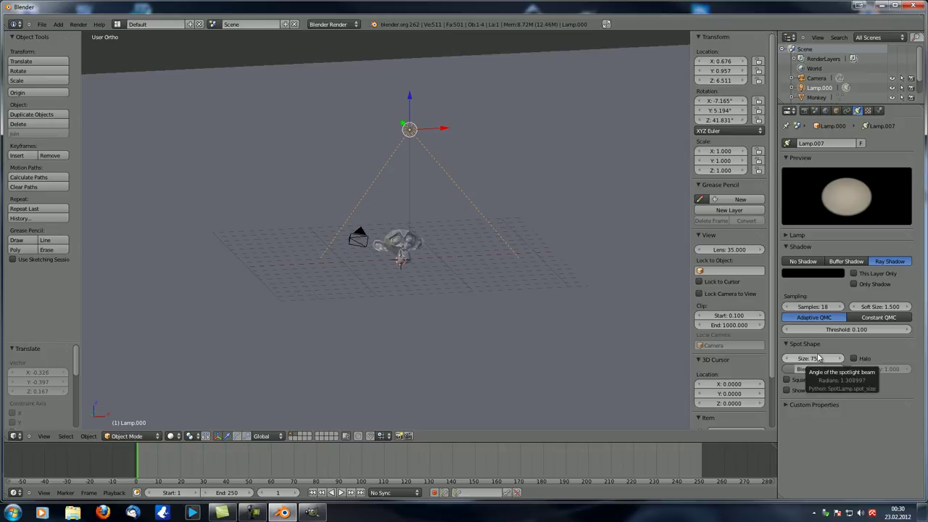
middle_click_drag(535, 254, 524, 254)
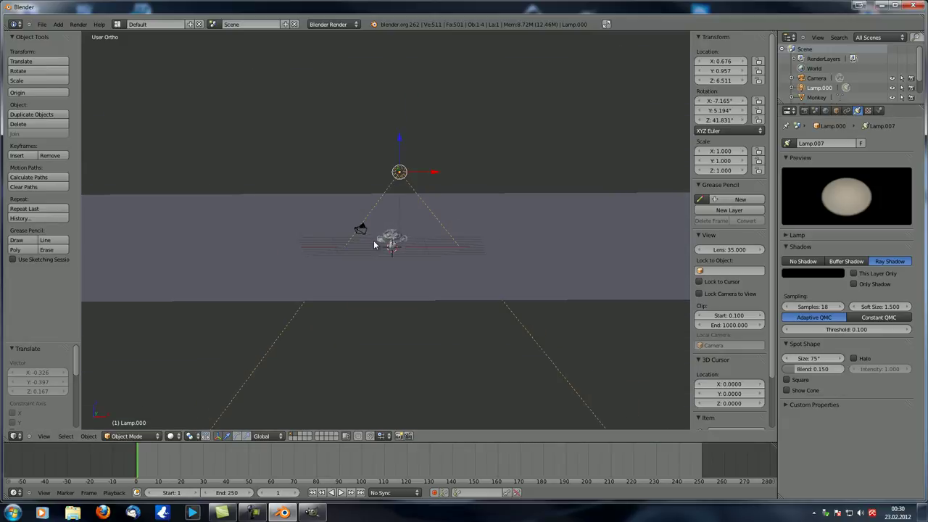
Step: Set the spot beam size to 120° and render the scene
left_click(811, 359)
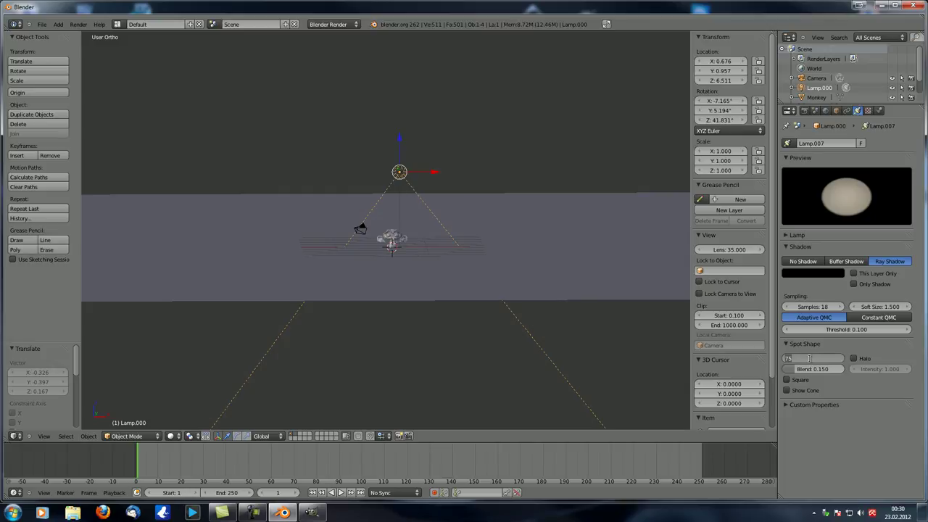
key("Return")
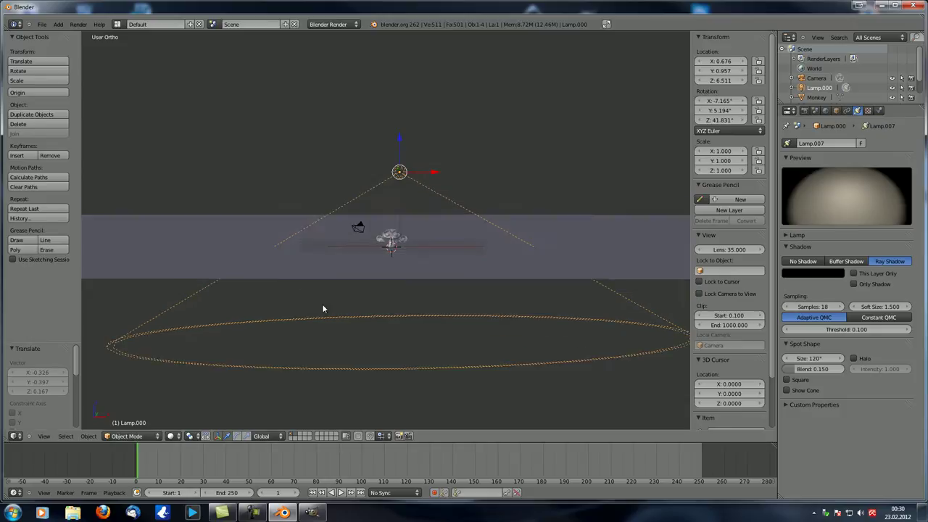
middle_click_drag(431, 196, 527, 211)
middle_click_drag(371, 264, 397, 269)
key("F12")
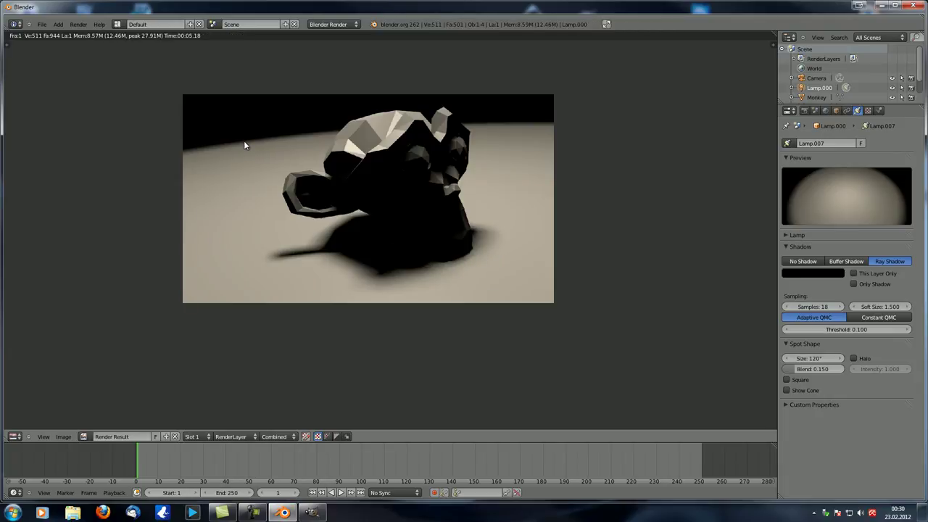
key("Escape")
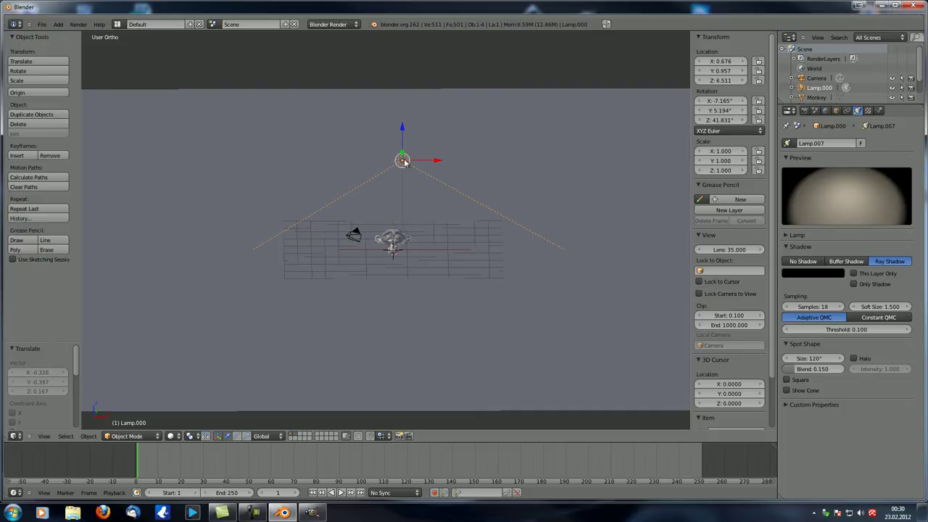
Step: Try the spot edge blend at 0.000, raise it to 1.000 and render the scene
middle_click_drag(411, 231, 546, 304)
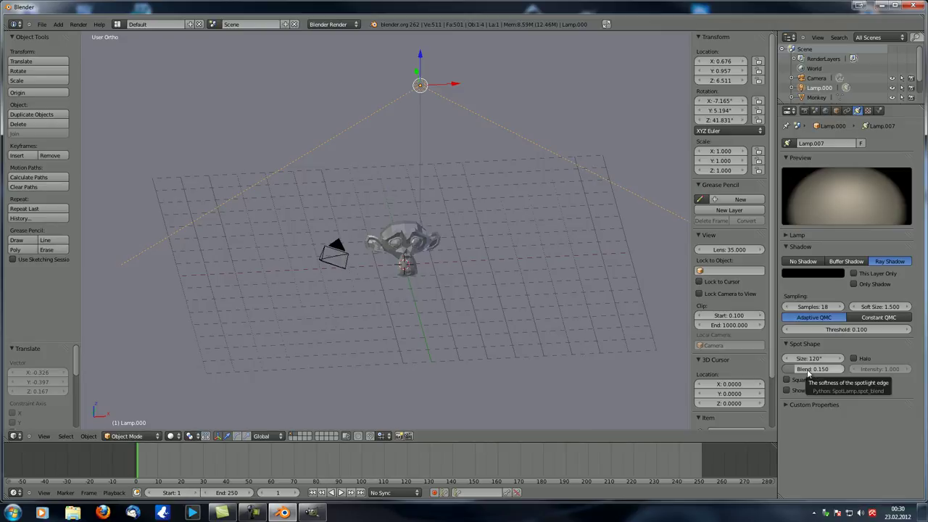
key("BackSpace")
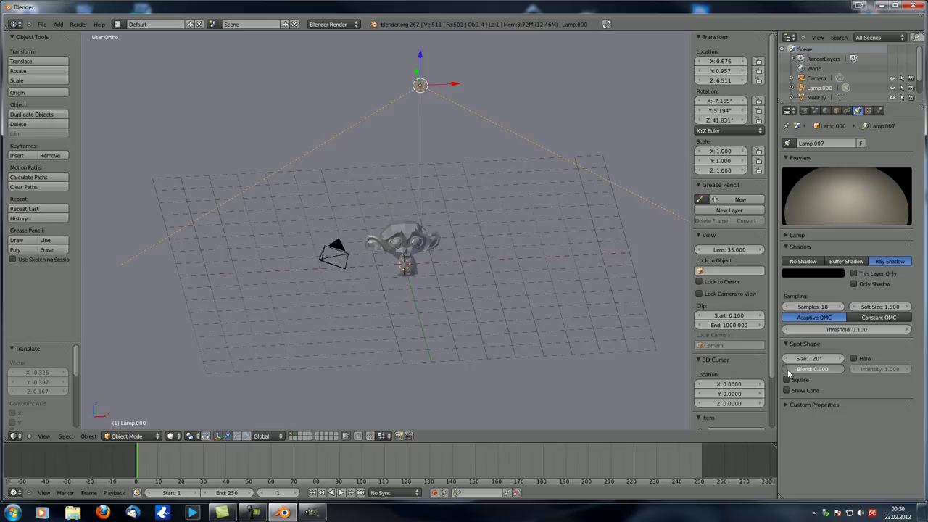
left_click_drag(797, 369, 849, 369)
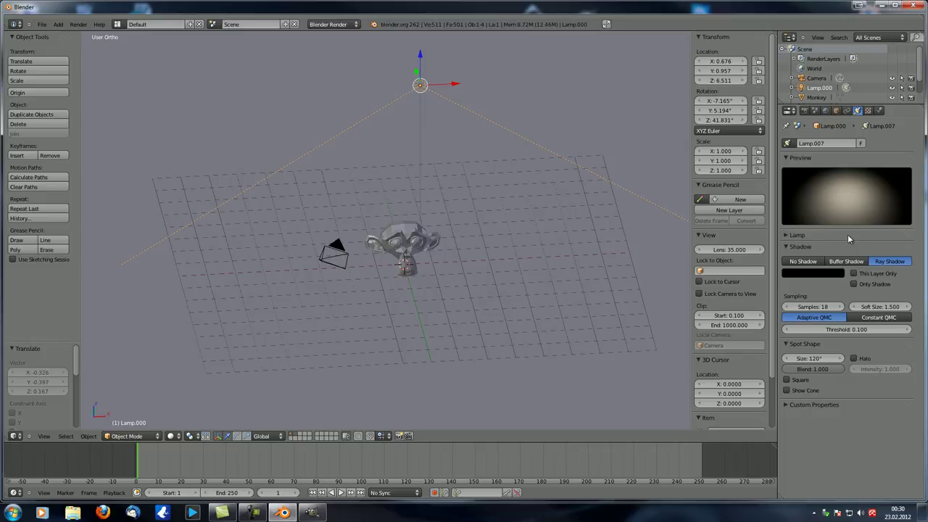
middle_click_drag(443, 282, 446, 280)
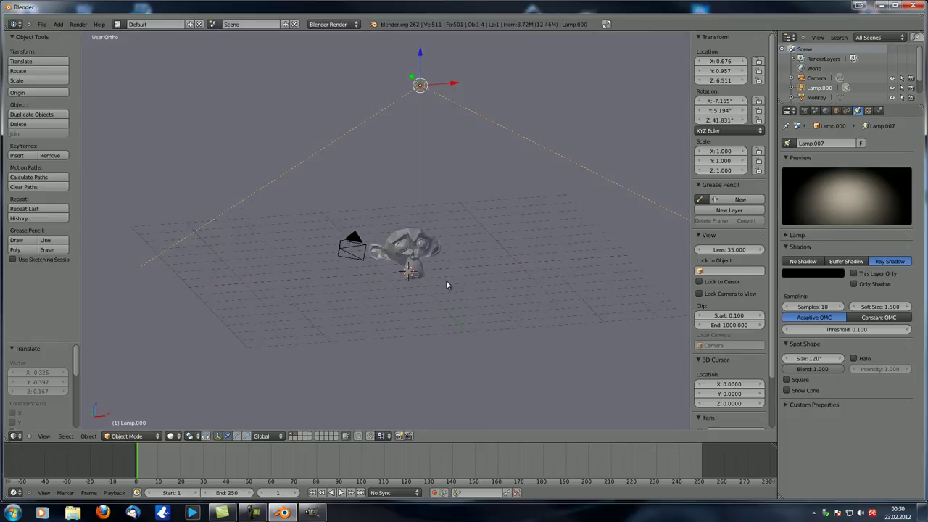
key("F12")
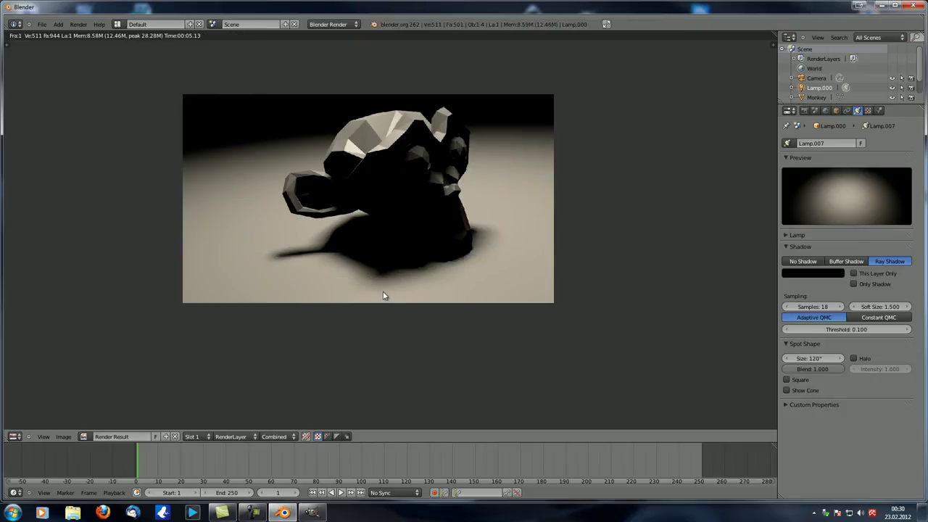
key("Escape")
Step: Enable the Halo option for the spot lamp
middle_click_drag(387, 288, 389, 297)
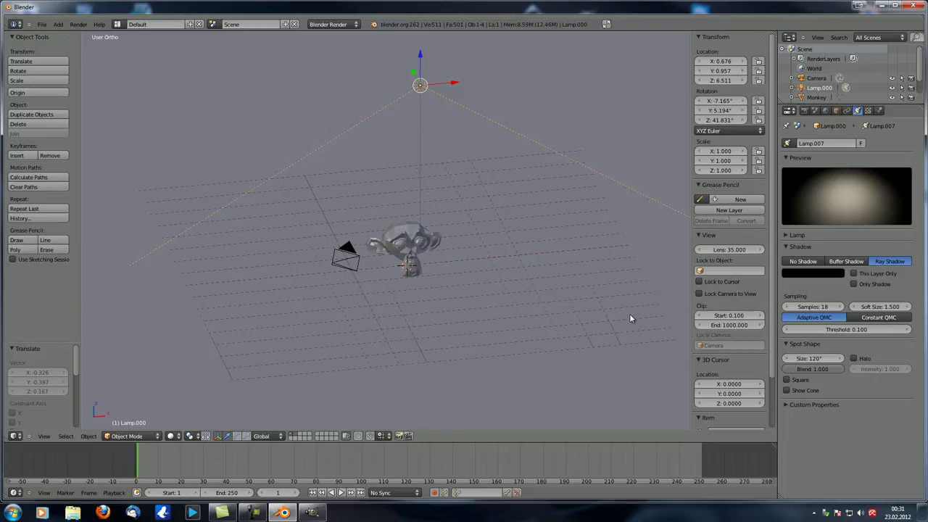
middle_click_drag(616, 320, 599, 316)
left_click(854, 358)
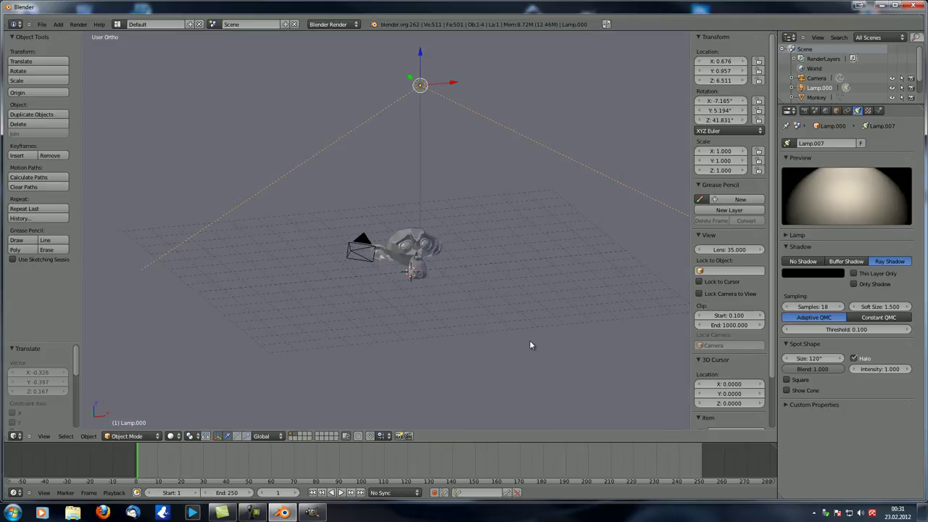
Step: Examine the halo spot lamp's full beam in the viewport and render the scene
scroll(464, 268, "down", 4)
middle_click_drag(457, 298, 436, 277)
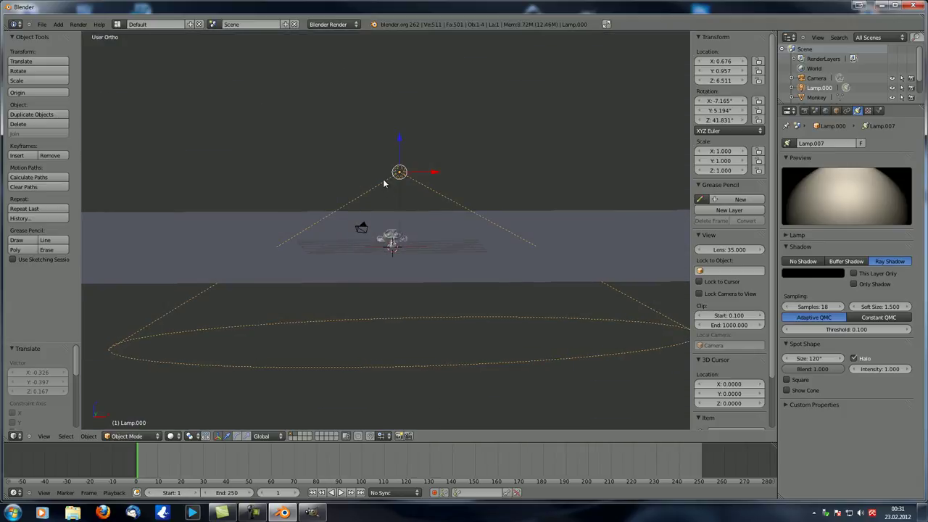
middle_click_drag(503, 255, 312, 195)
middle_click_drag(387, 199, 524, 261)
key("F12")
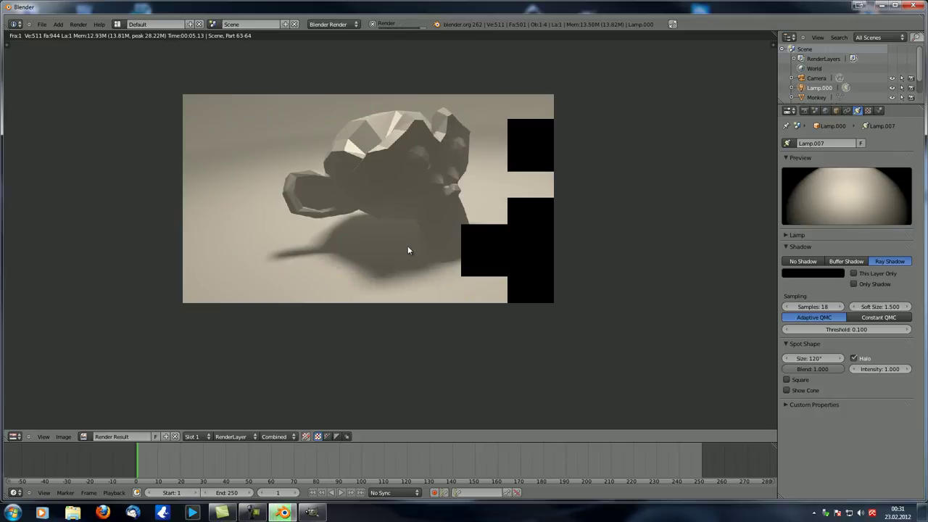
key("Escape")
Step: In camera view, move the camera back and up to about X -11.3, Y -14.1, Z 7.9, framing the lamp and monkey head
right_click(349, 232)
key("KP_0")
key("g")
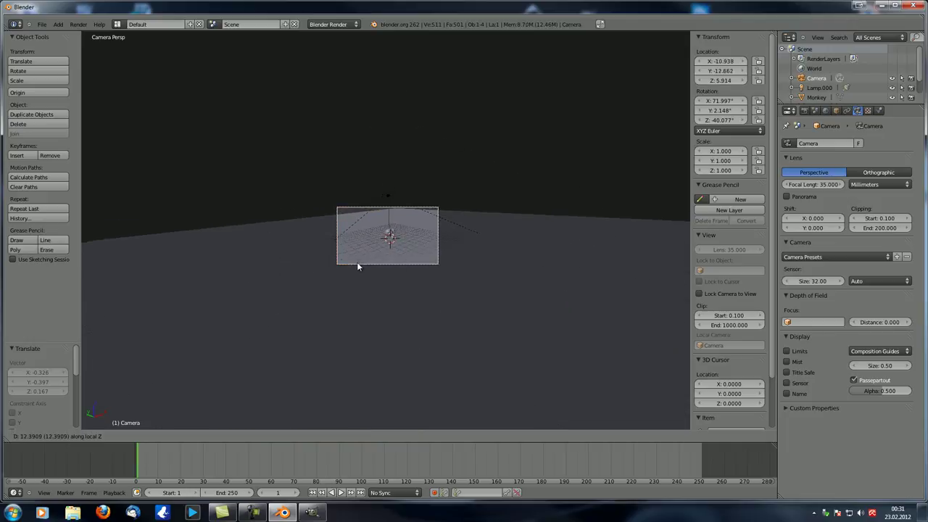
left_click(356, 261)
scroll(369, 260, "up", 5)
key("g")
left_click(432, 149)
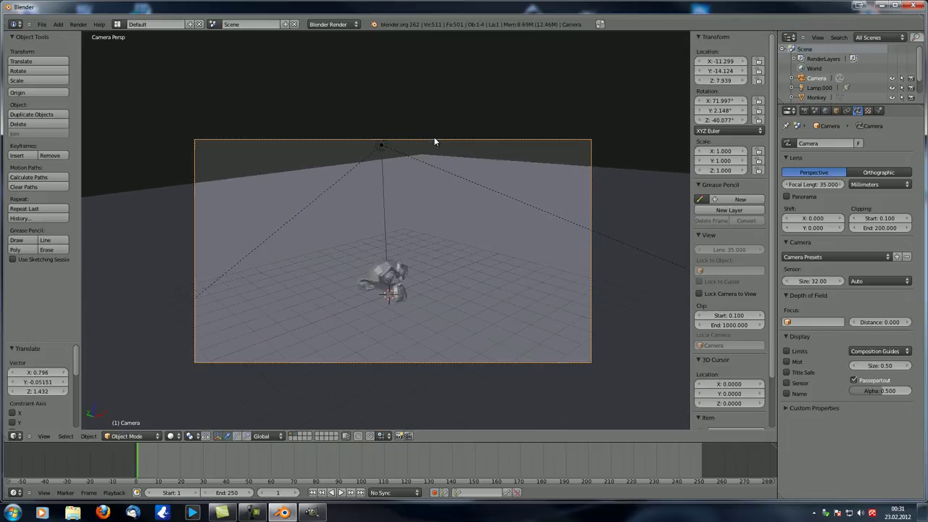
Step: Set the spot lamp's beam size to 60° and render the scene to inspect the halo cone
right_click(433, 165)
left_click(814, 357)
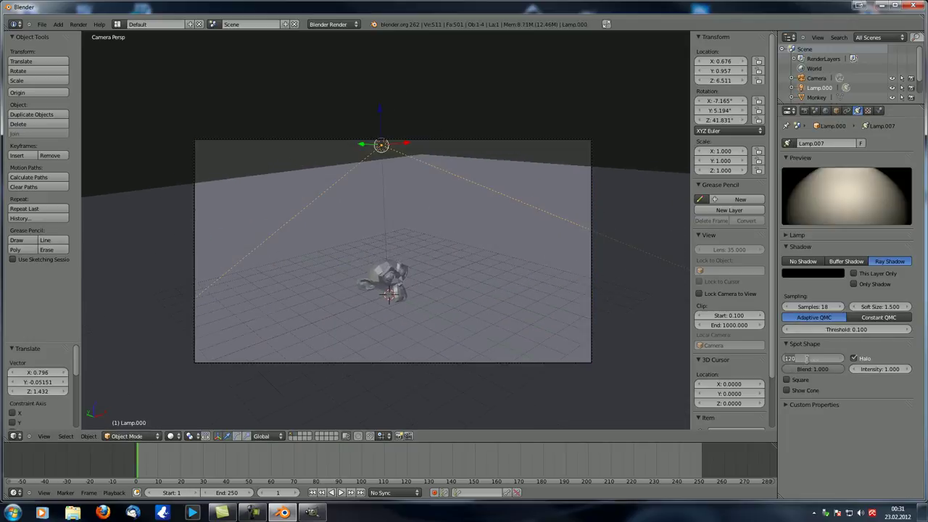
type("60")
key("Return")
left_click(78, 24)
left_click(90, 34)
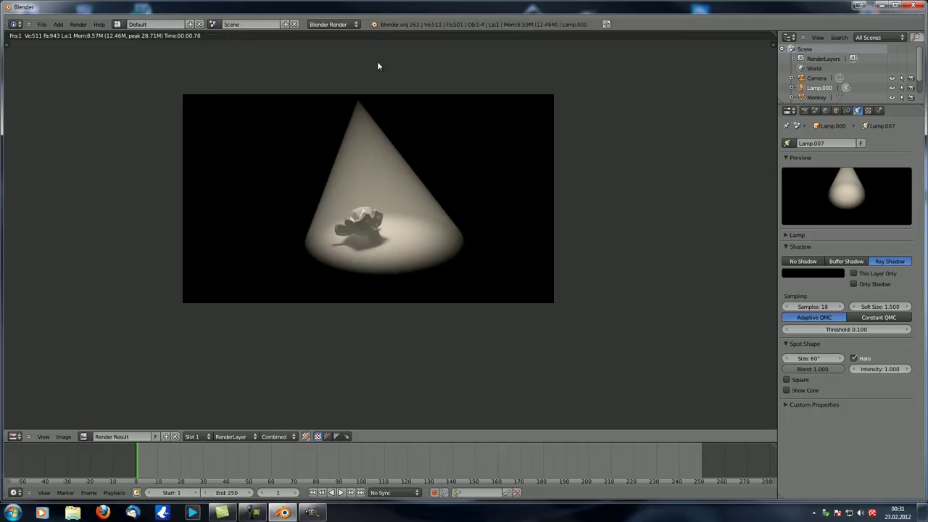
scroll(341, 203, "up", 4)
scroll(596, 363, "down", 4)
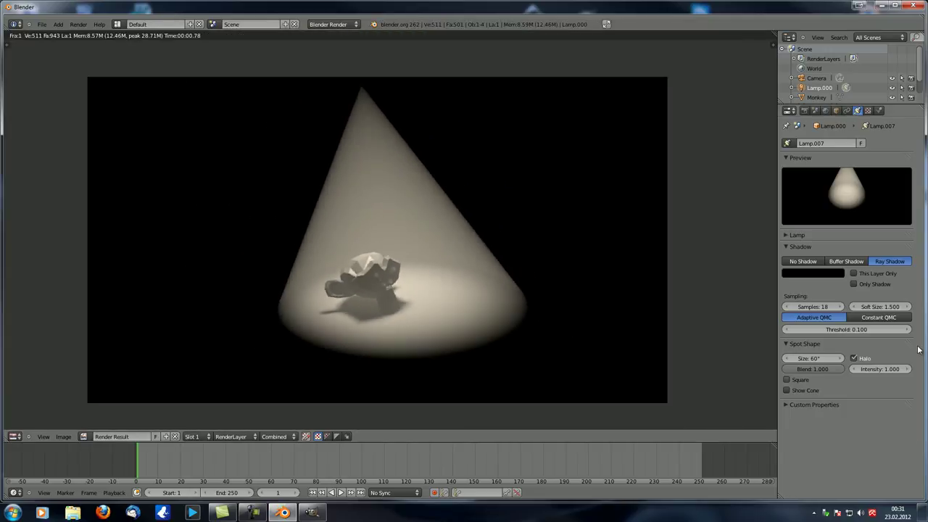
Step: Set the halo intensity to 0.1 and render the scene
left_click_drag(878, 369, 877, 369)
left_click(877, 369)
key("BackSpace")
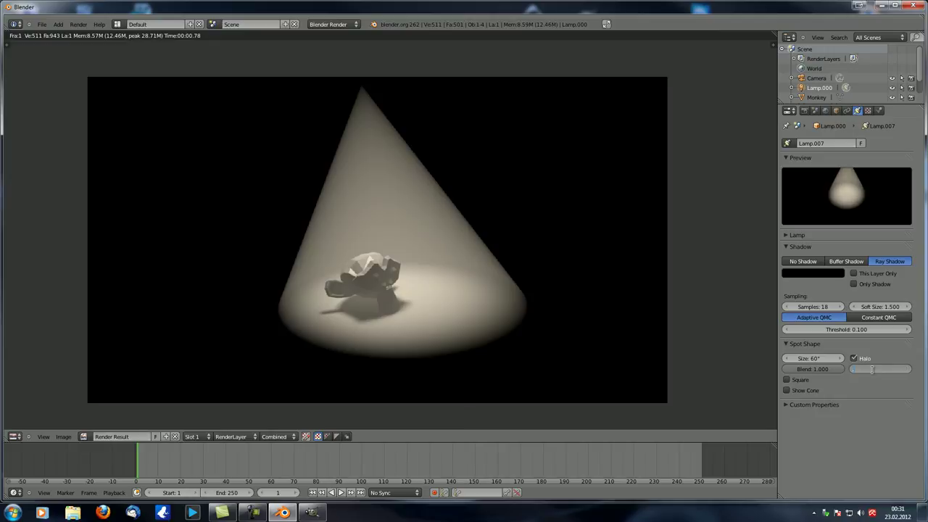
type(".1")
key("Return")
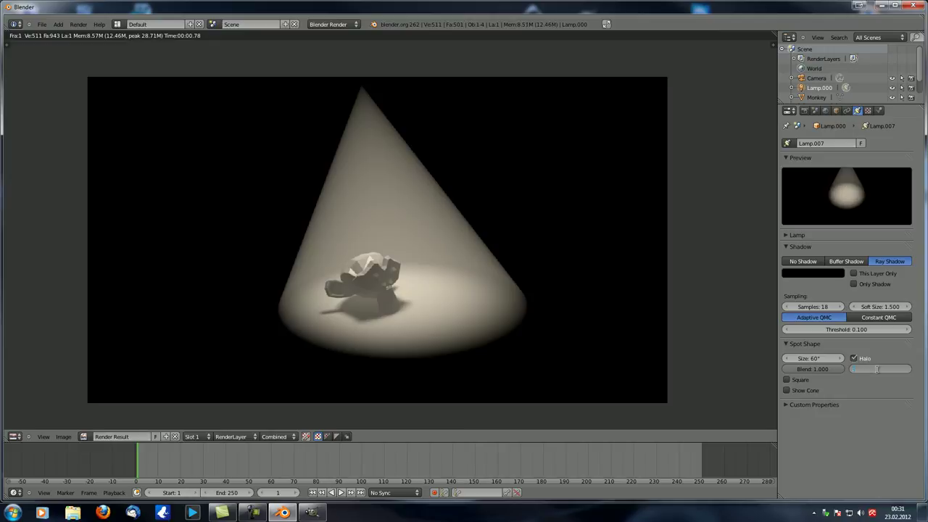
key("F12")
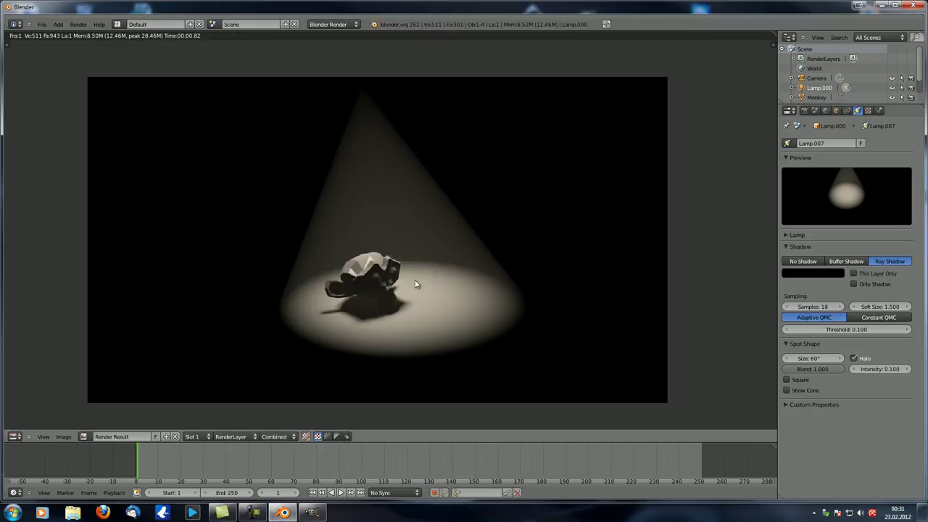
key("Escape")
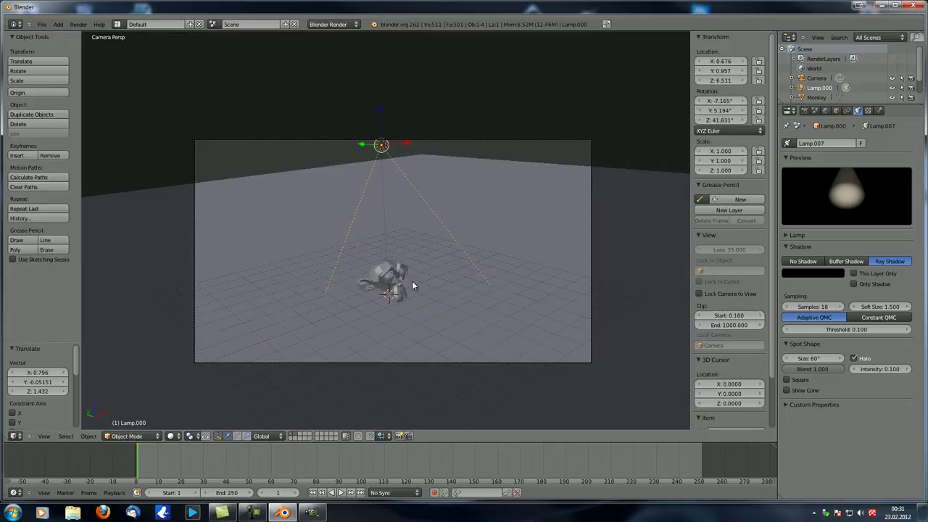
Step: Try the Square spot shape in a test render and switch it back off
scroll(374, 261, "up", 3)
scroll(374, 257, "down", 3)
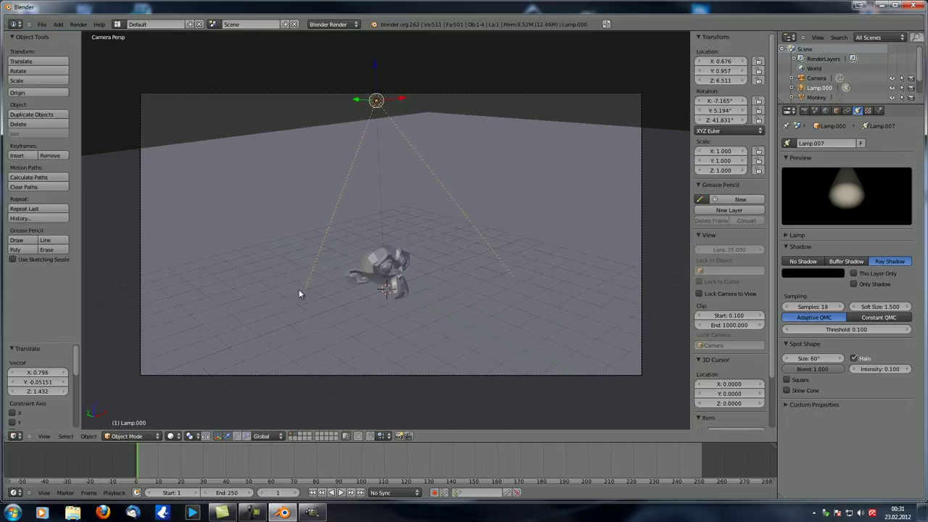
left_click(800, 380)
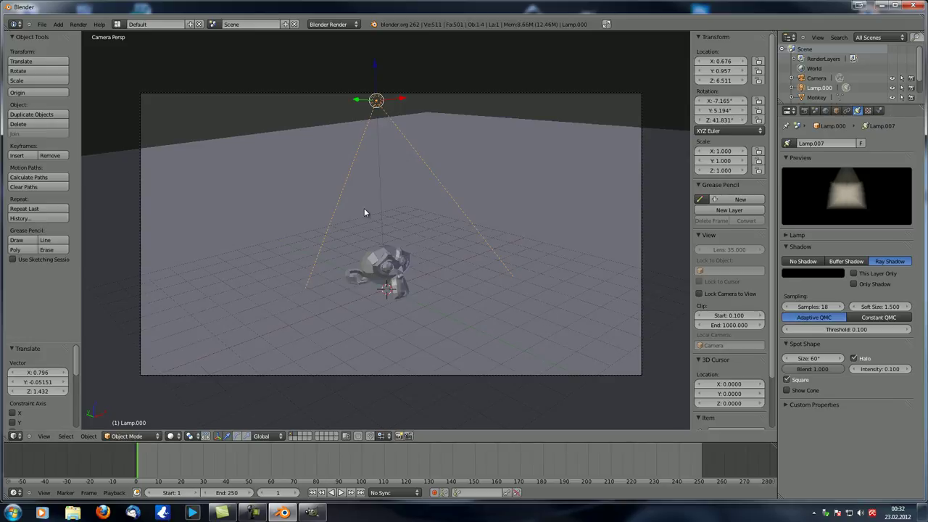
key("F12")
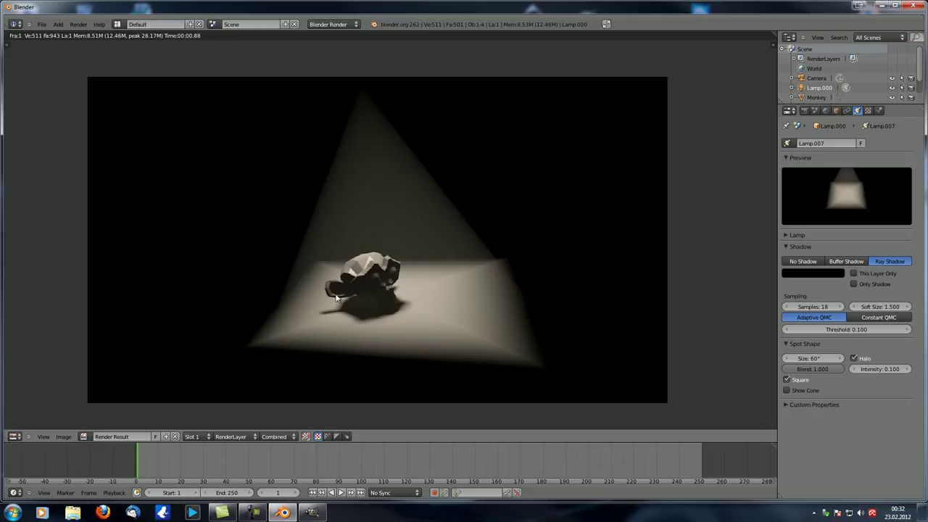
left_click(788, 380)
key("Escape")
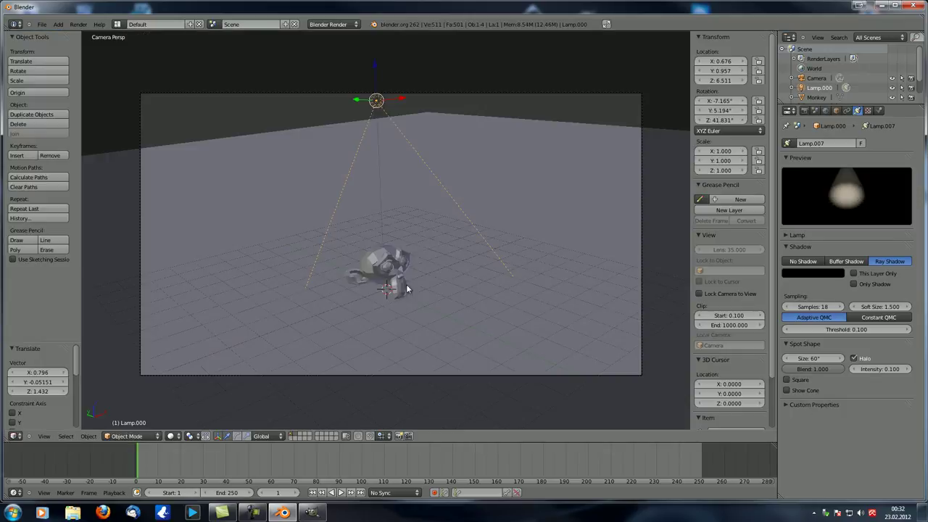
Step: Leave the camera view and turn on Show Cone to display the spot lamp's beam in the viewport
middle_click_drag(418, 261, 366, 254)
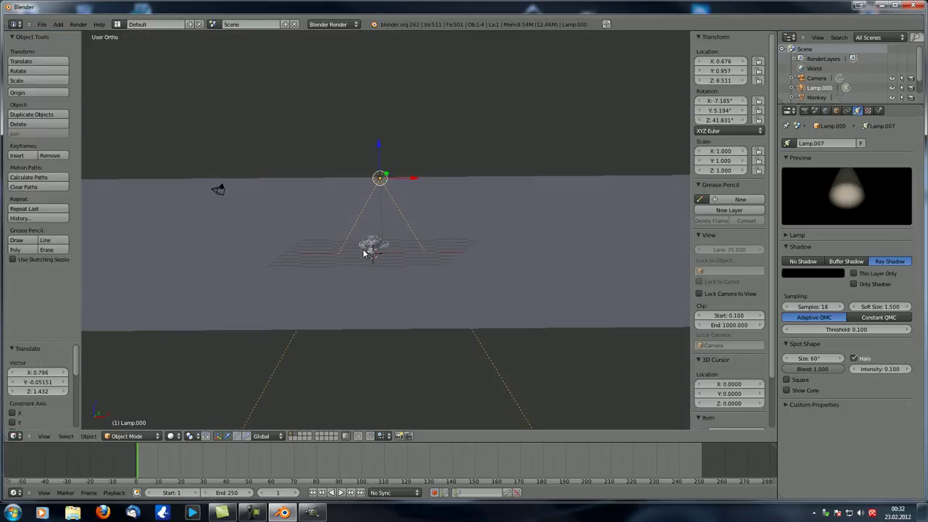
left_click(788, 390)
middle_click_drag(637, 311, 312, 179)
middle_click_drag(290, 238, 458, 321)
scroll(344, 299, "up", 3)
left_click(786, 390)
left_click(786, 390)
key("KP_5")
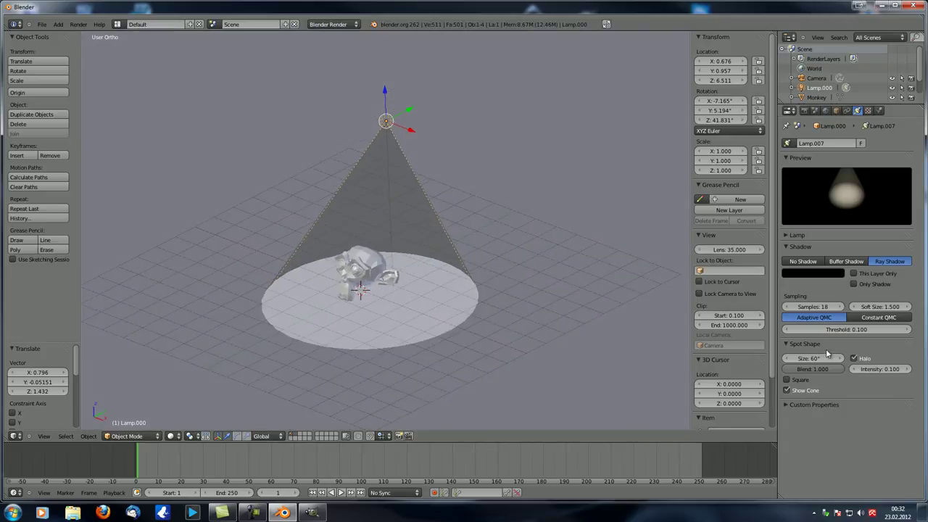
Step: Preview the square beam with its cone from several angles, and turn off both Show Cone and Square
left_click(801, 380)
middle_click_drag(341, 276, 391, 217)
middle_click_drag(319, 318, 439, 288)
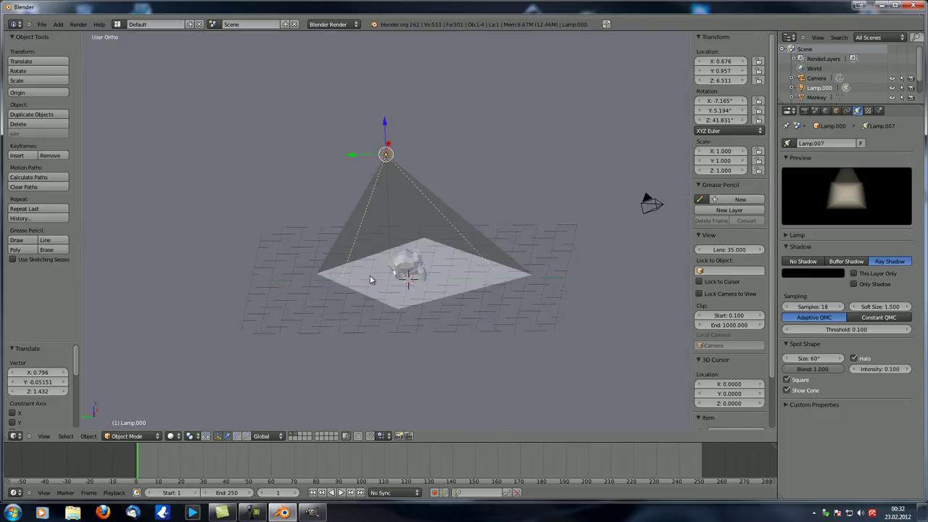
middle_click_drag(288, 195, 689, 332)
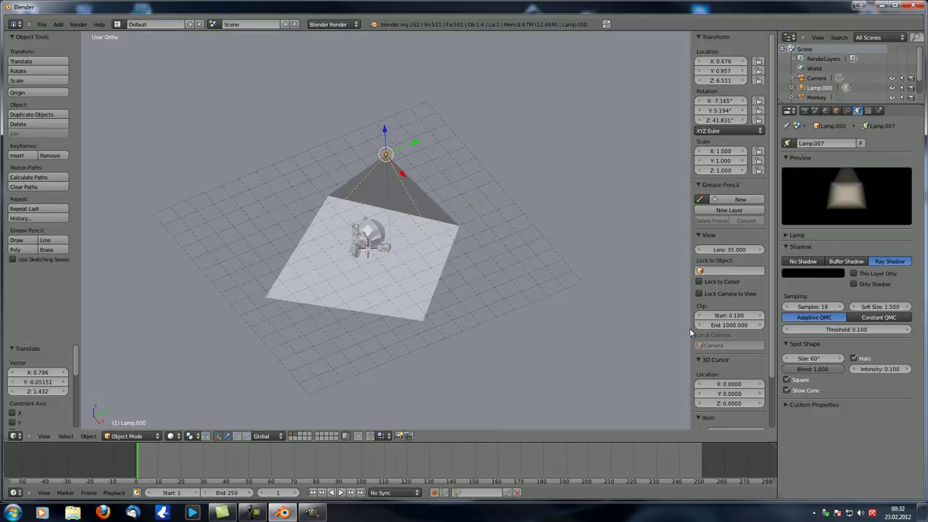
left_click(796, 390)
left_click(795, 379)
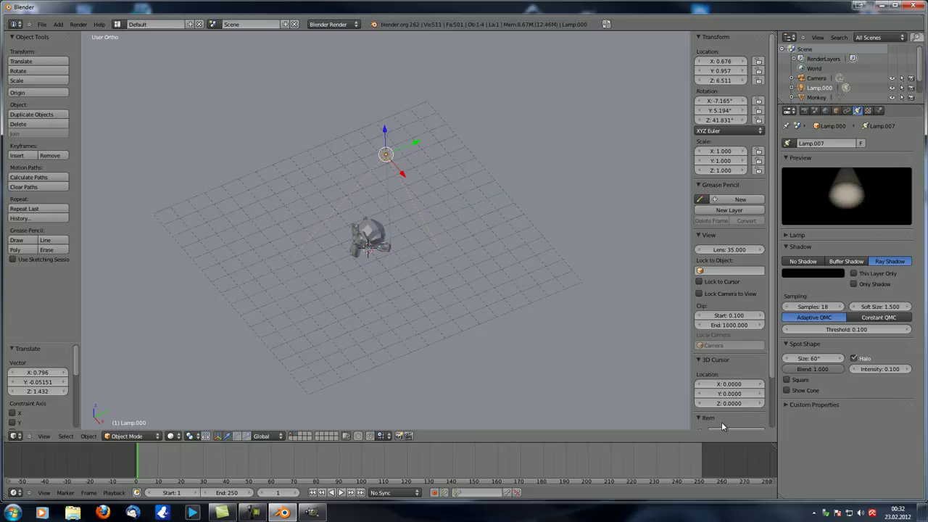
Step: Show the lamp's type, energy and falloff settings
middle_click_drag(449, 263, 324, 240)
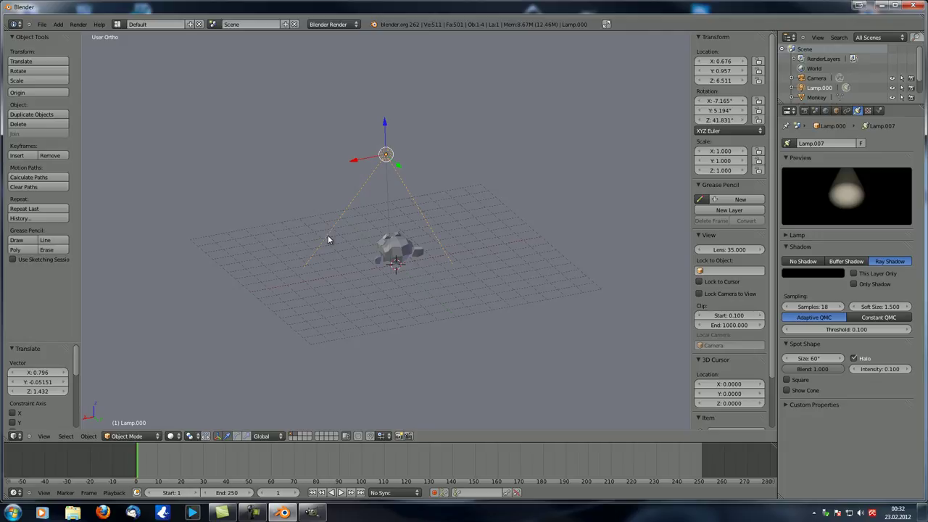
left_click(790, 236)
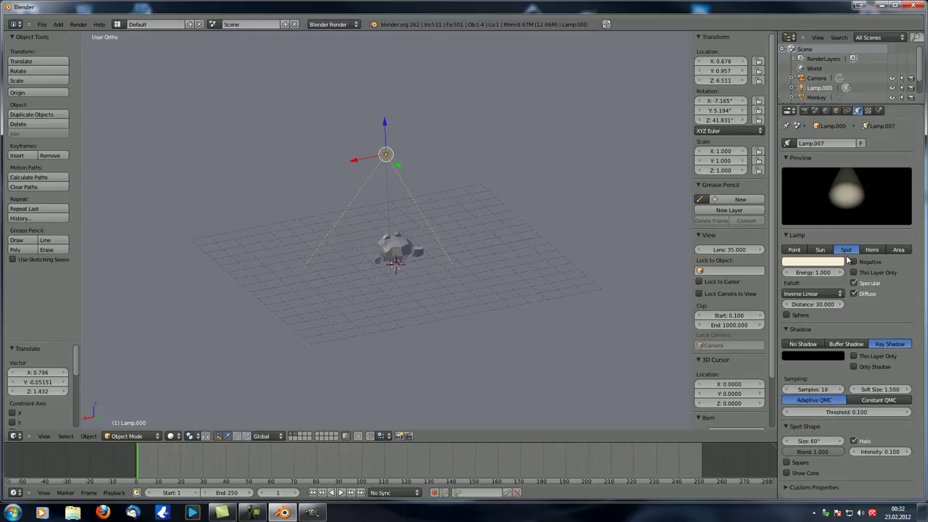
middle_click_drag(460, 252, 562, 258)
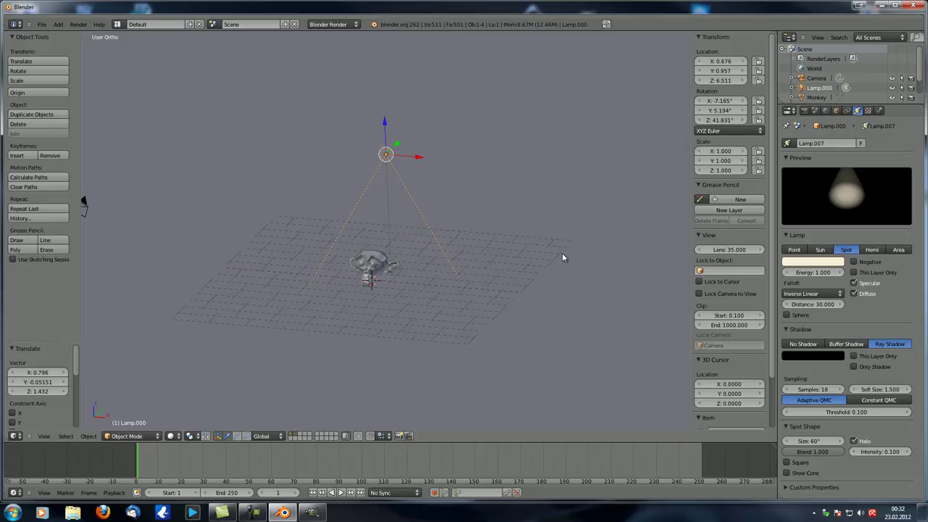